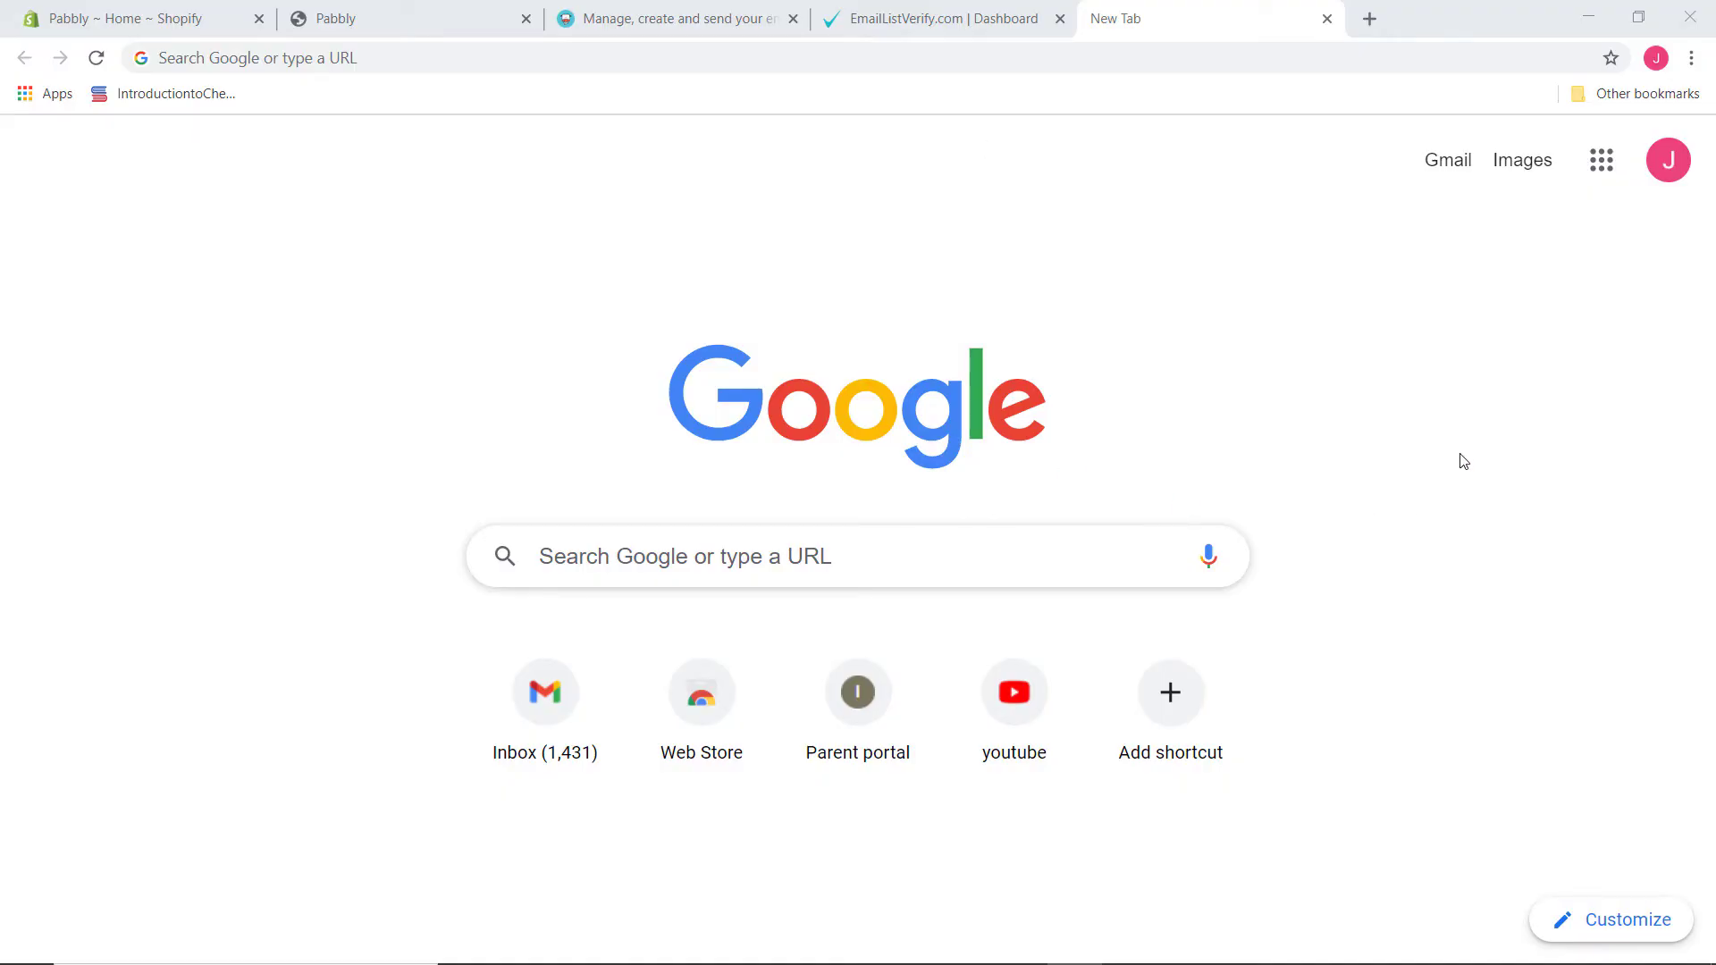
# Go to pabbly.com and open the product page for Connect
pyautogui.click(840, 65)
pyautogui.write('pabbly.com')
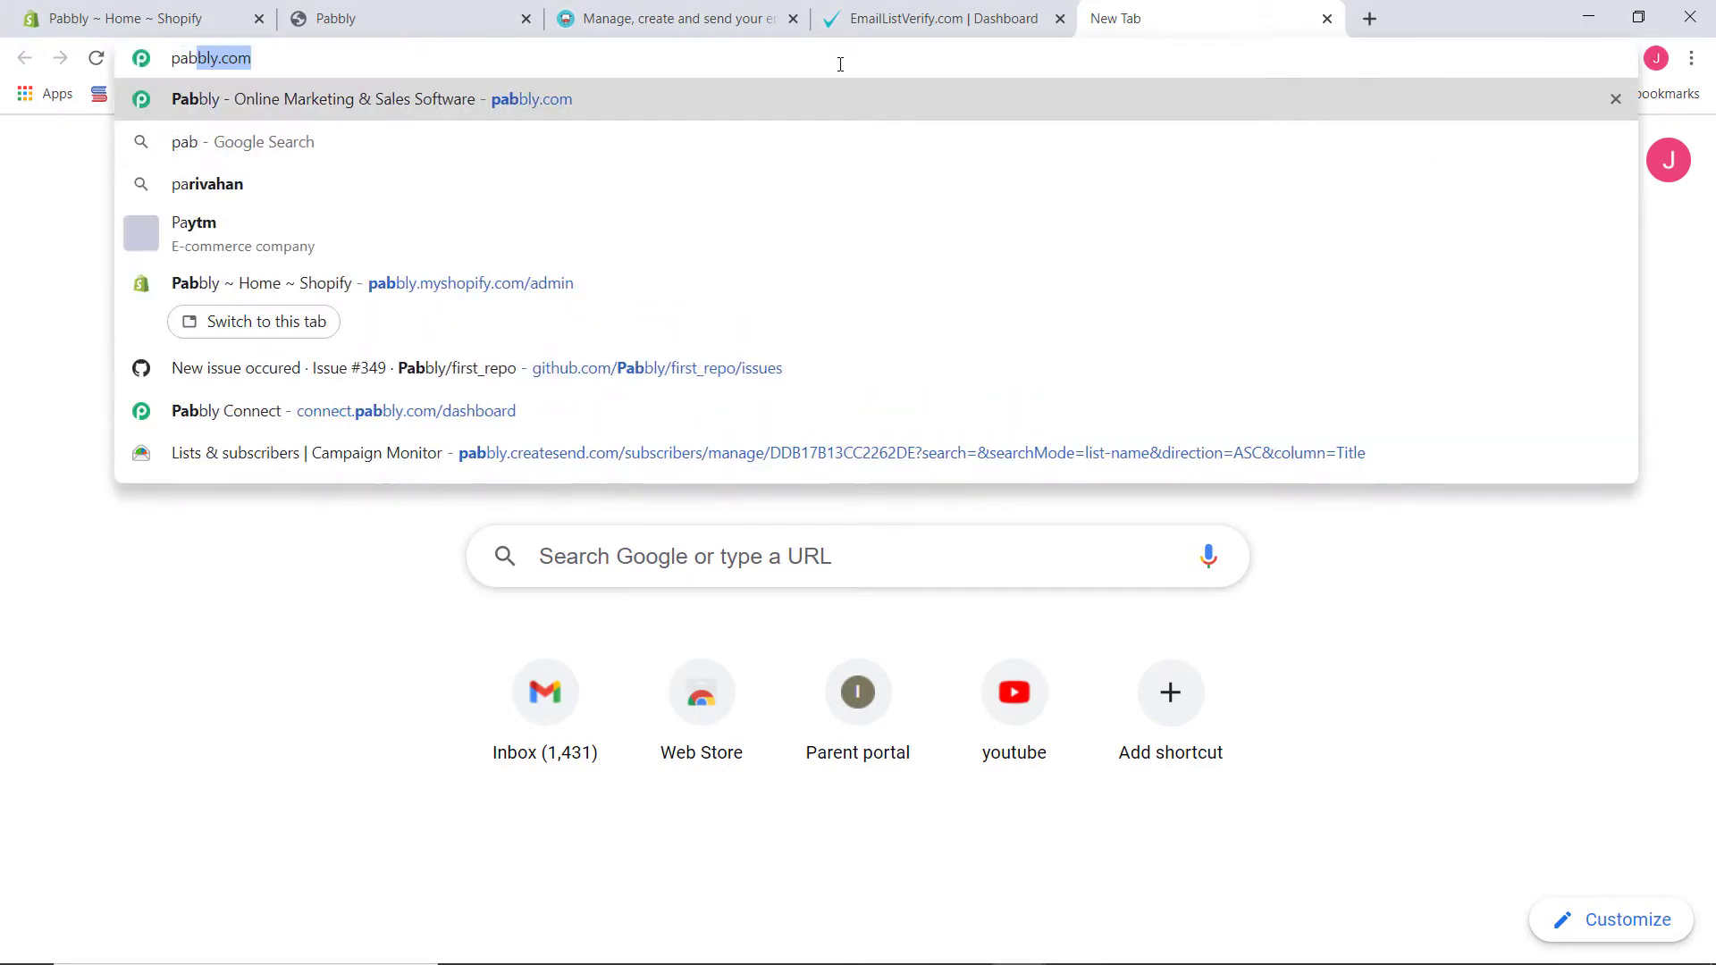
pyautogui.press('Return')
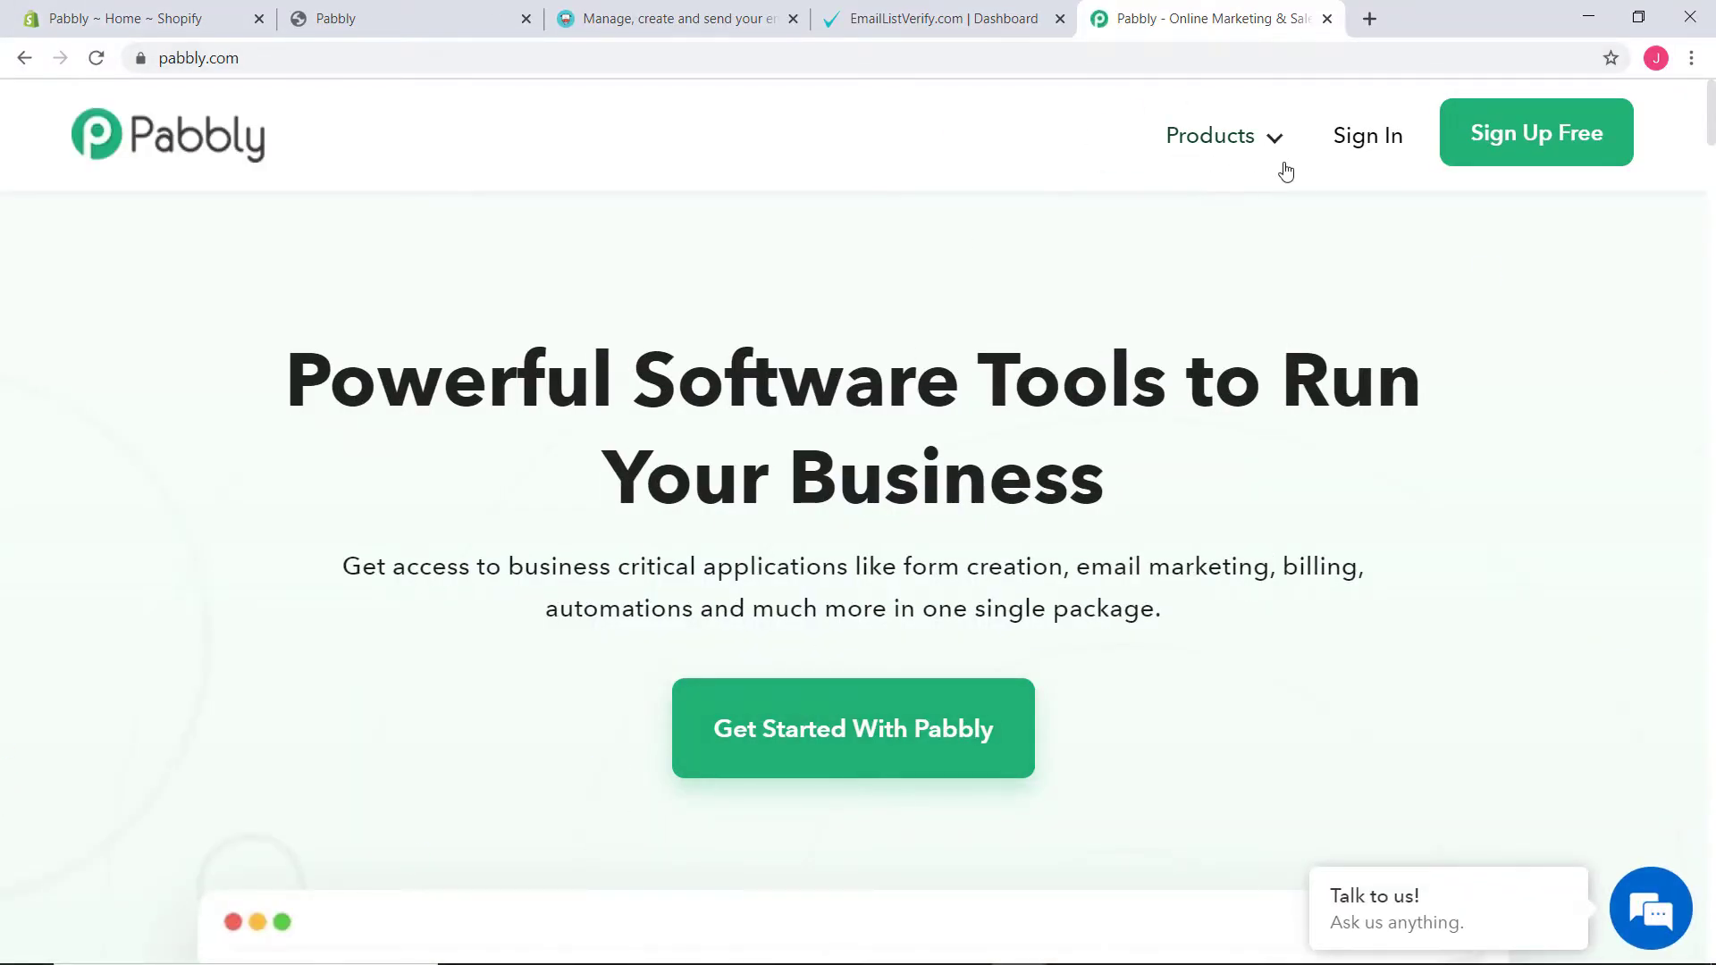
pyautogui.moveTo(1262, 141)
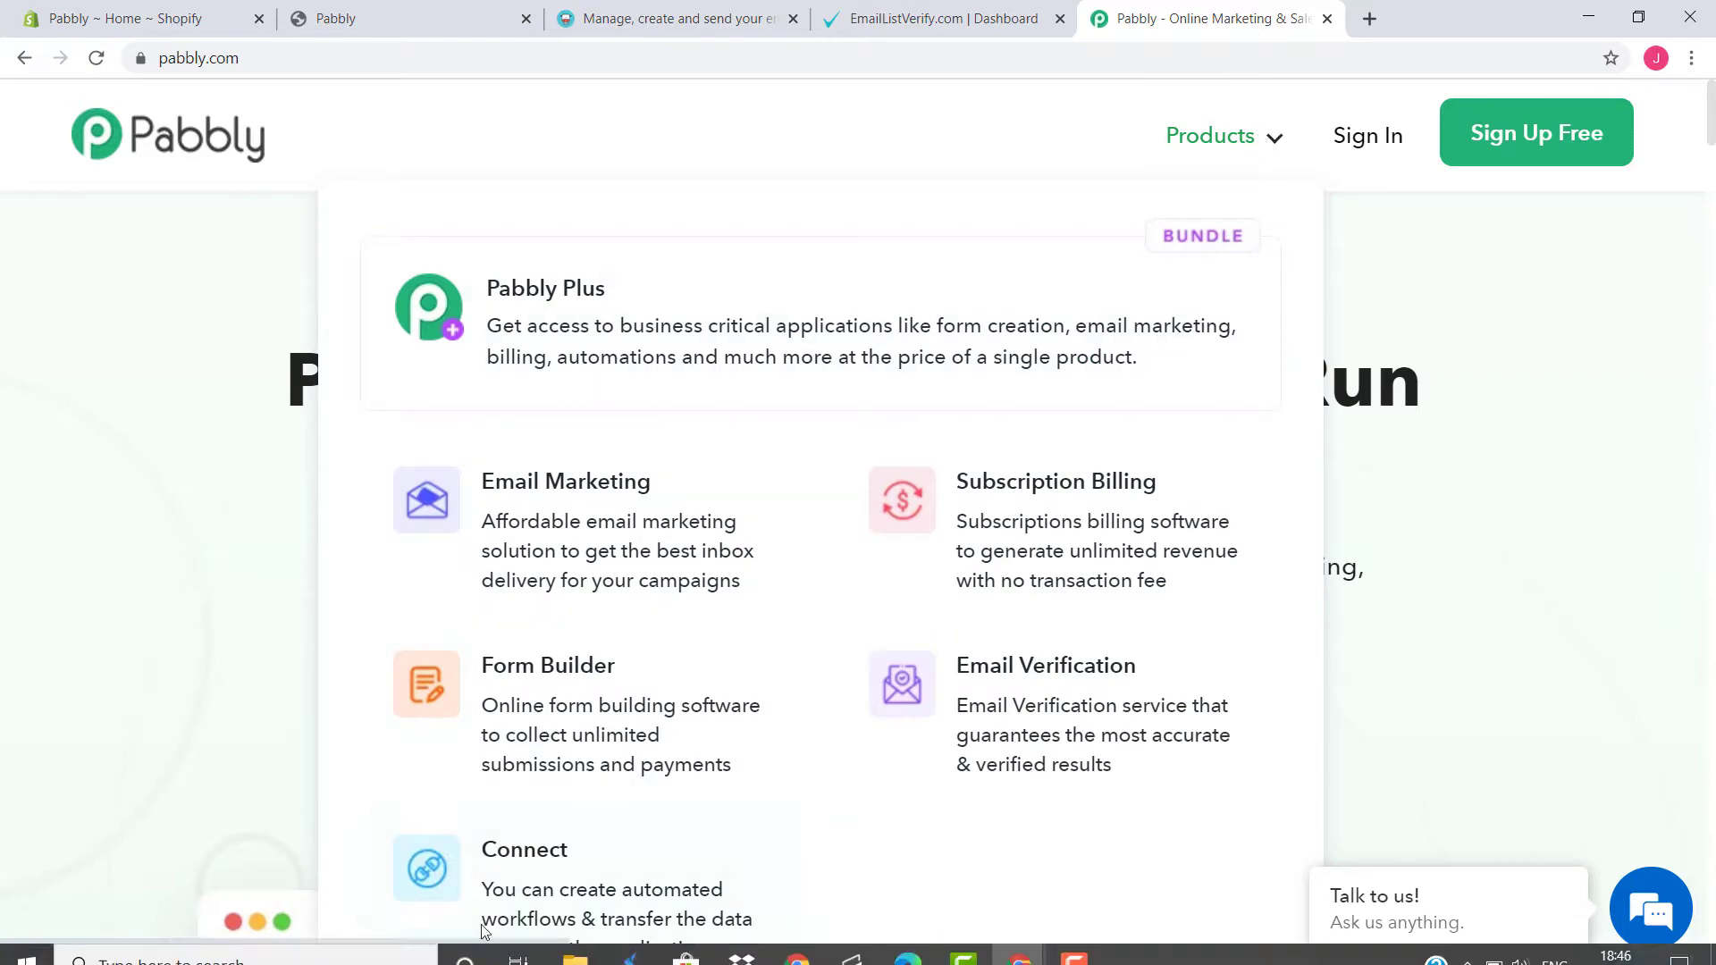
pyautogui.click(534, 869)
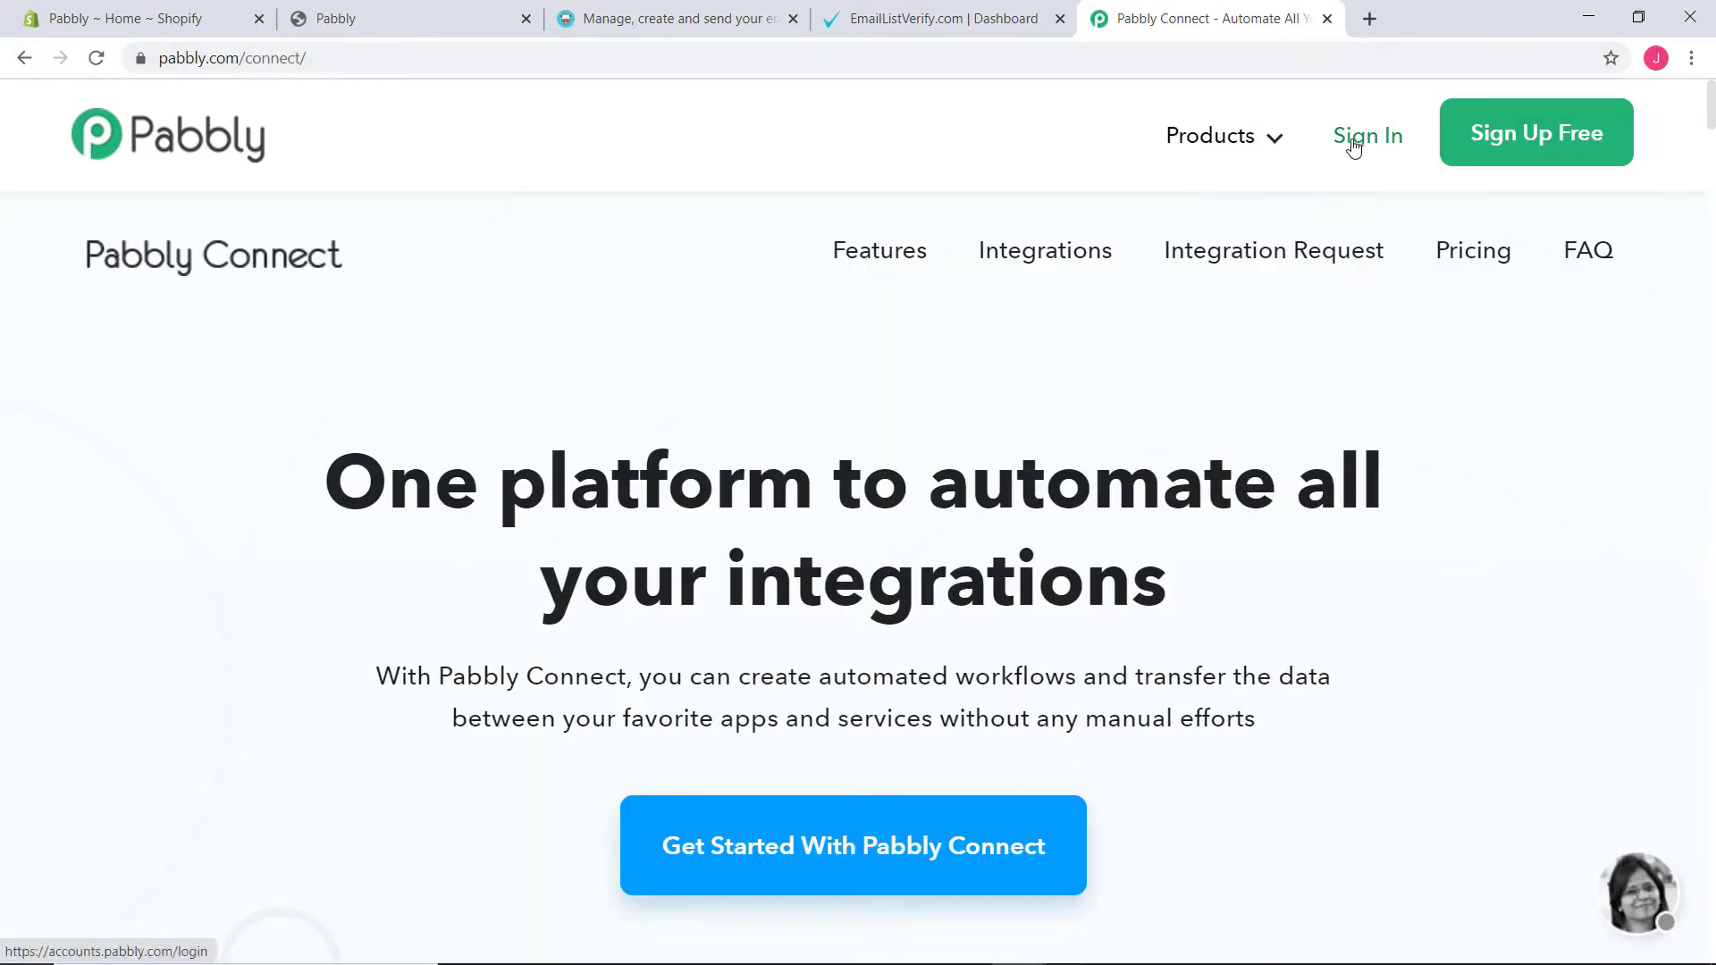
# Sign in to the Pabbly account and access the Connect application
pyautogui.click(1354, 143)
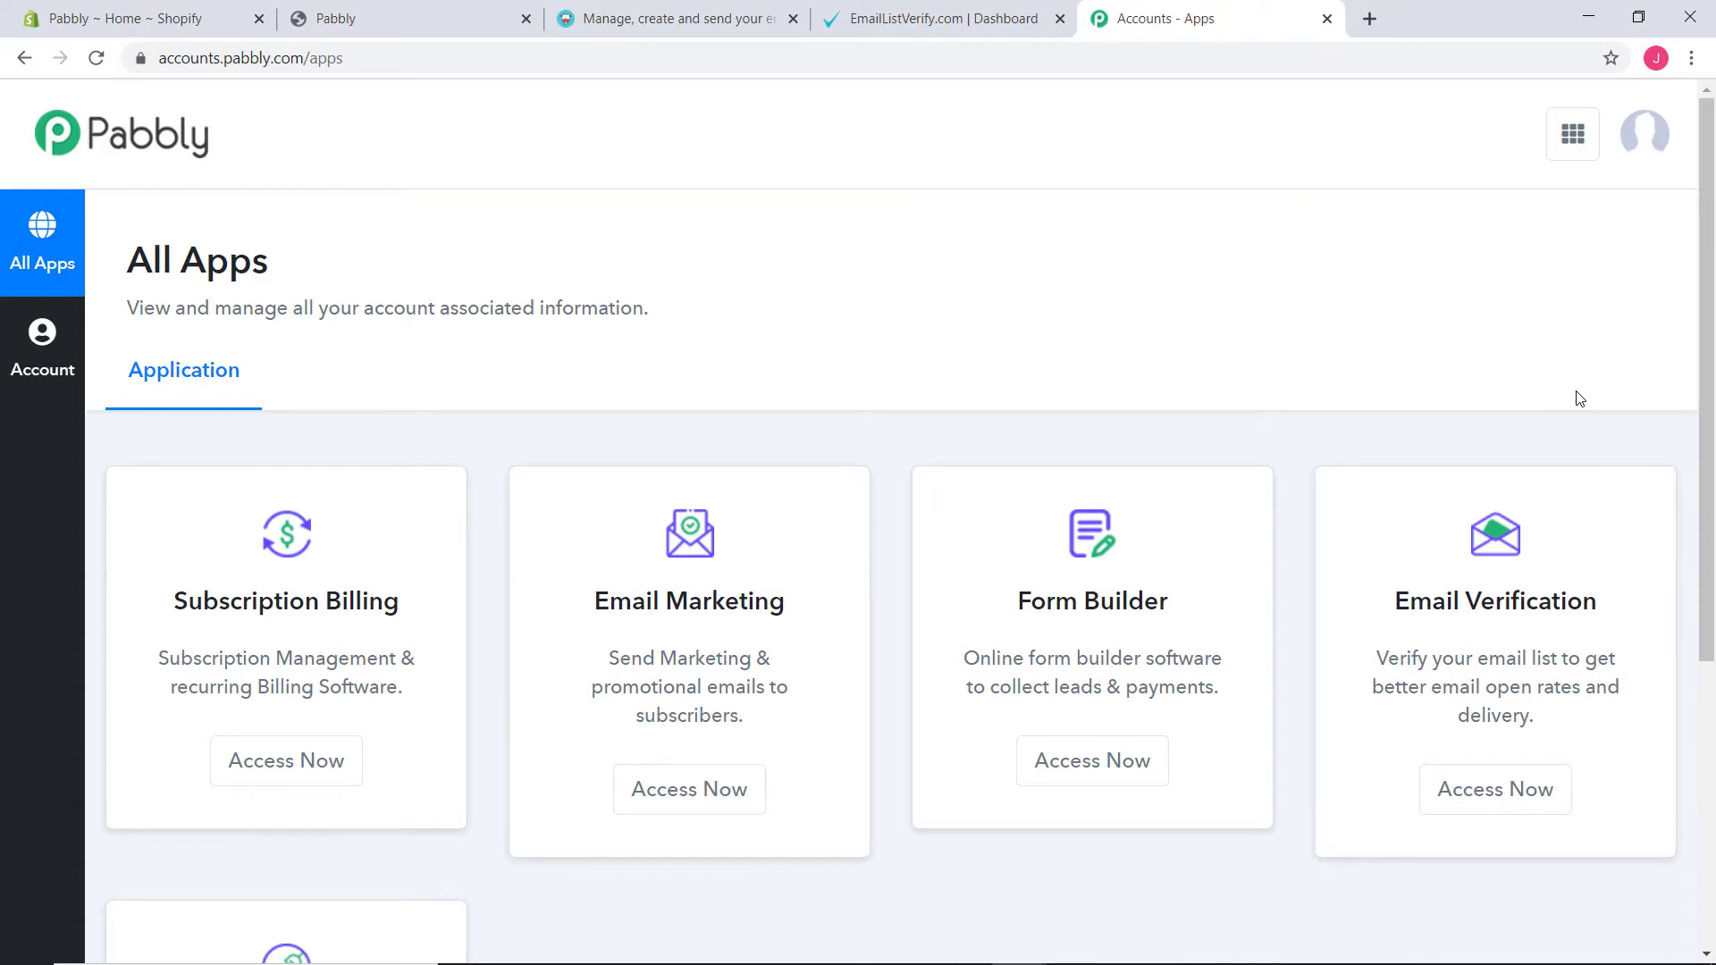
pyautogui.scroll(-5, 1569, 342)
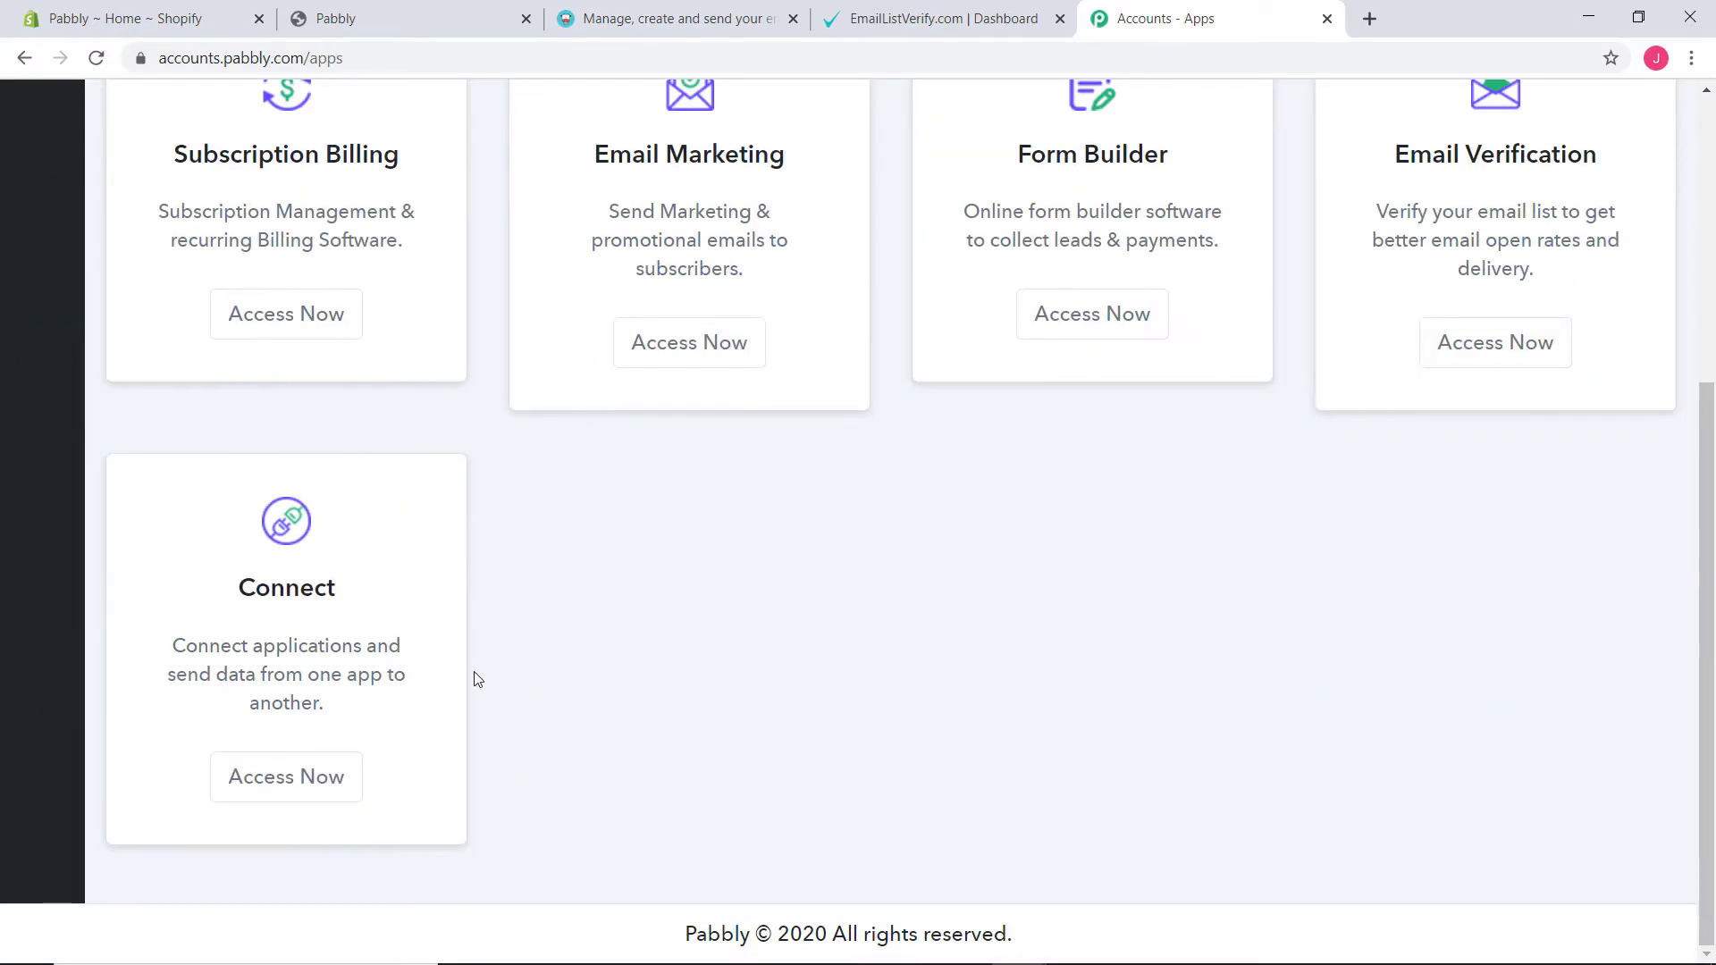
pyautogui.click(291, 775)
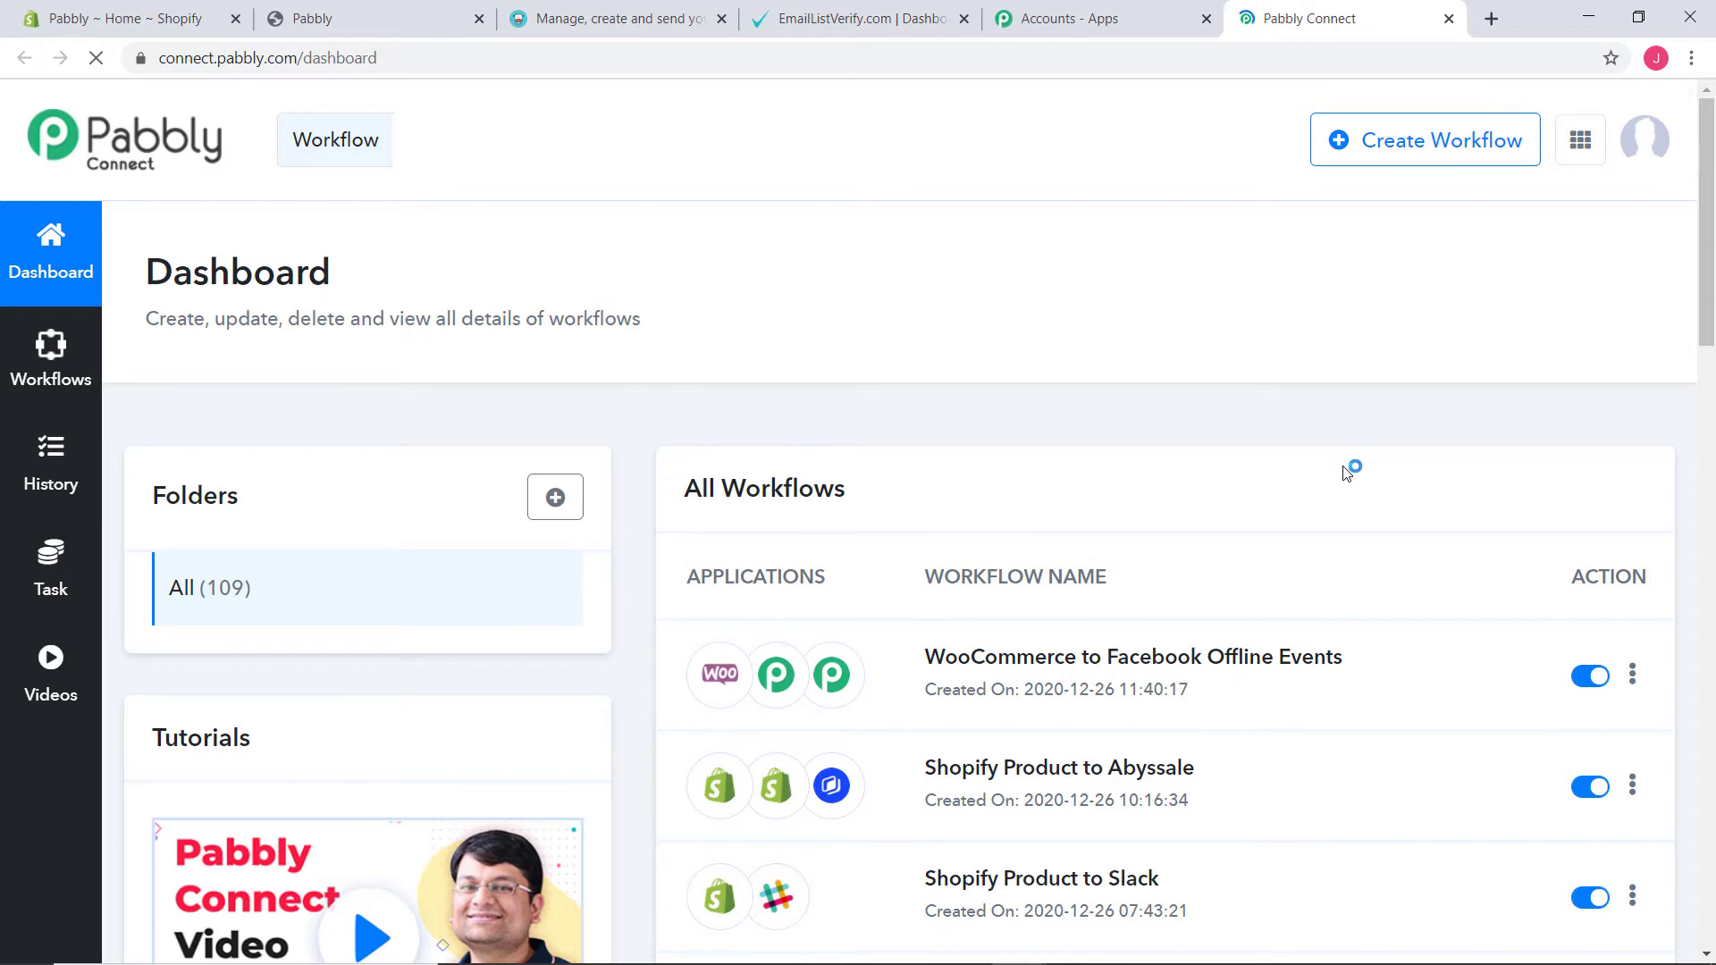
# Create a new workflow named "Google Calendar to Discord"
pyautogui.scroll(-6, 1345, 474)
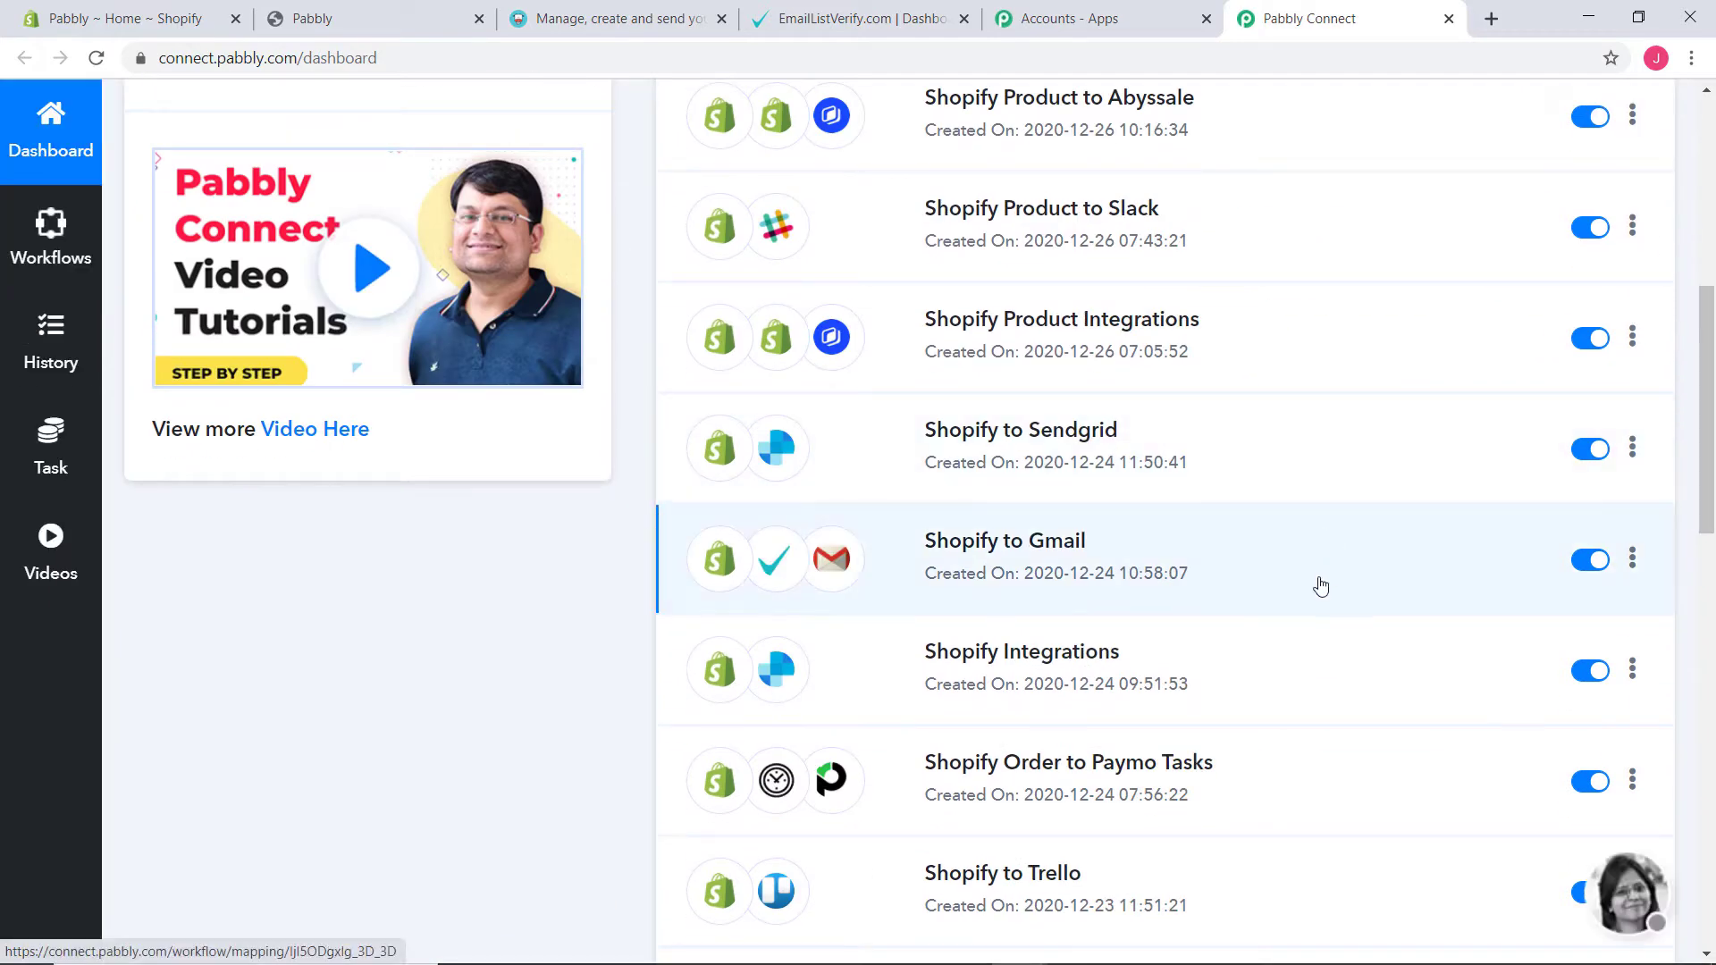
pyautogui.scroll(6, 1321, 586)
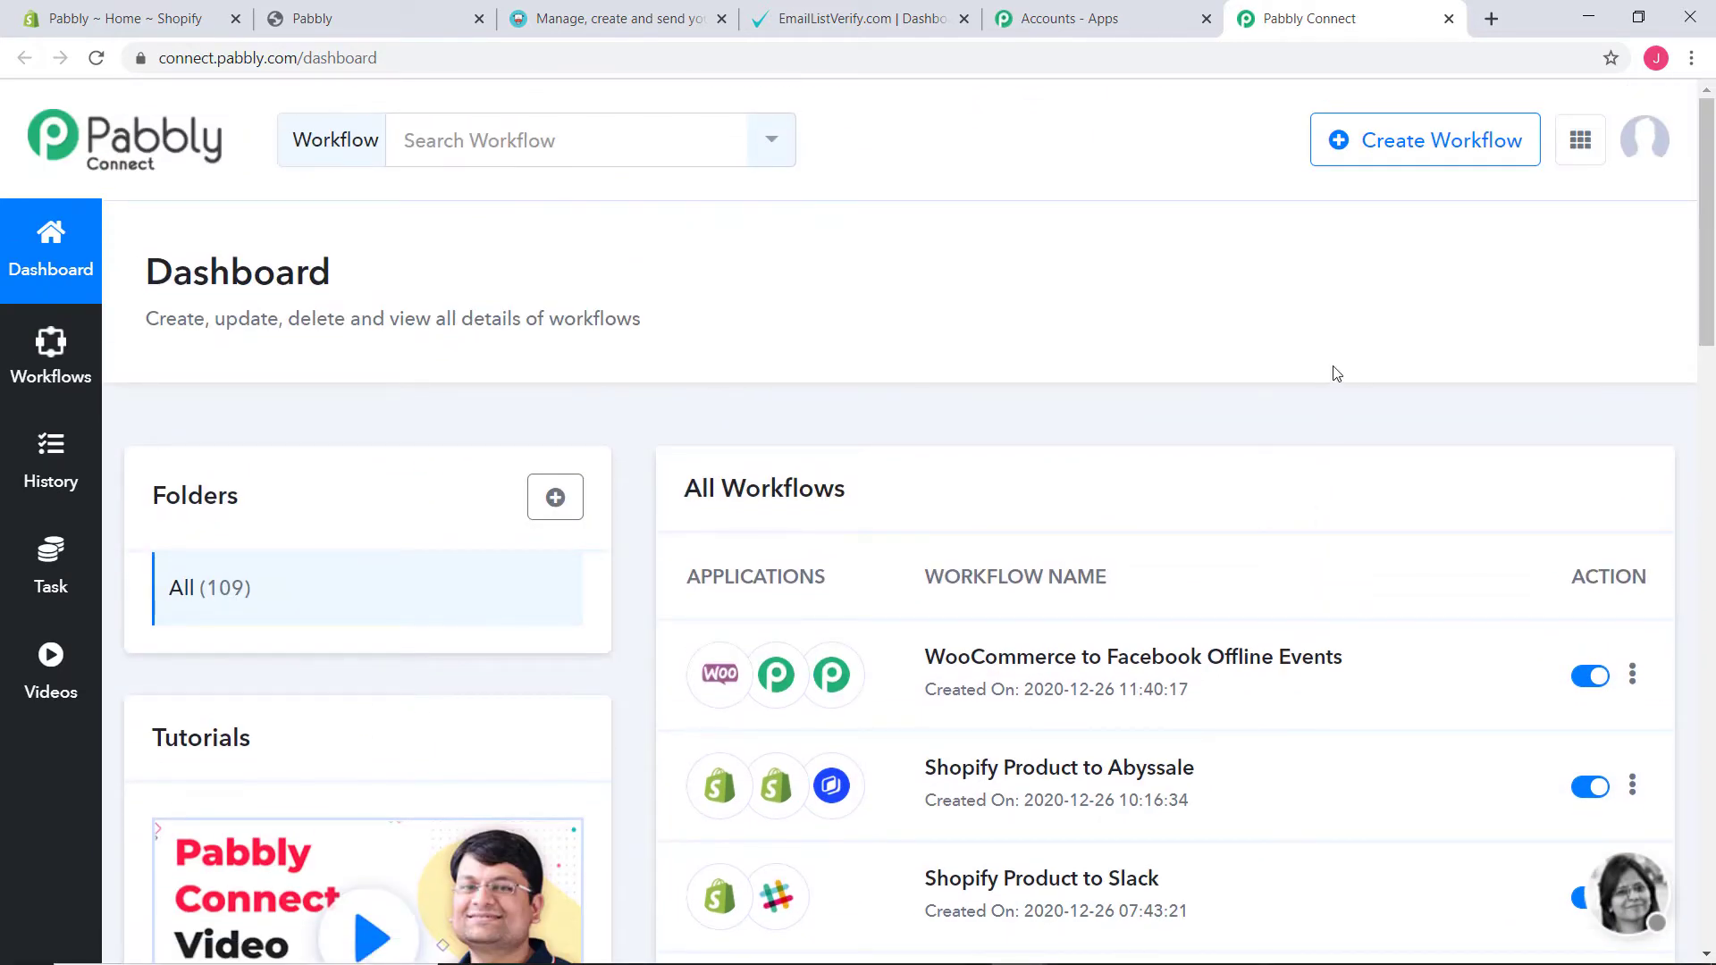
pyautogui.click(1388, 138)
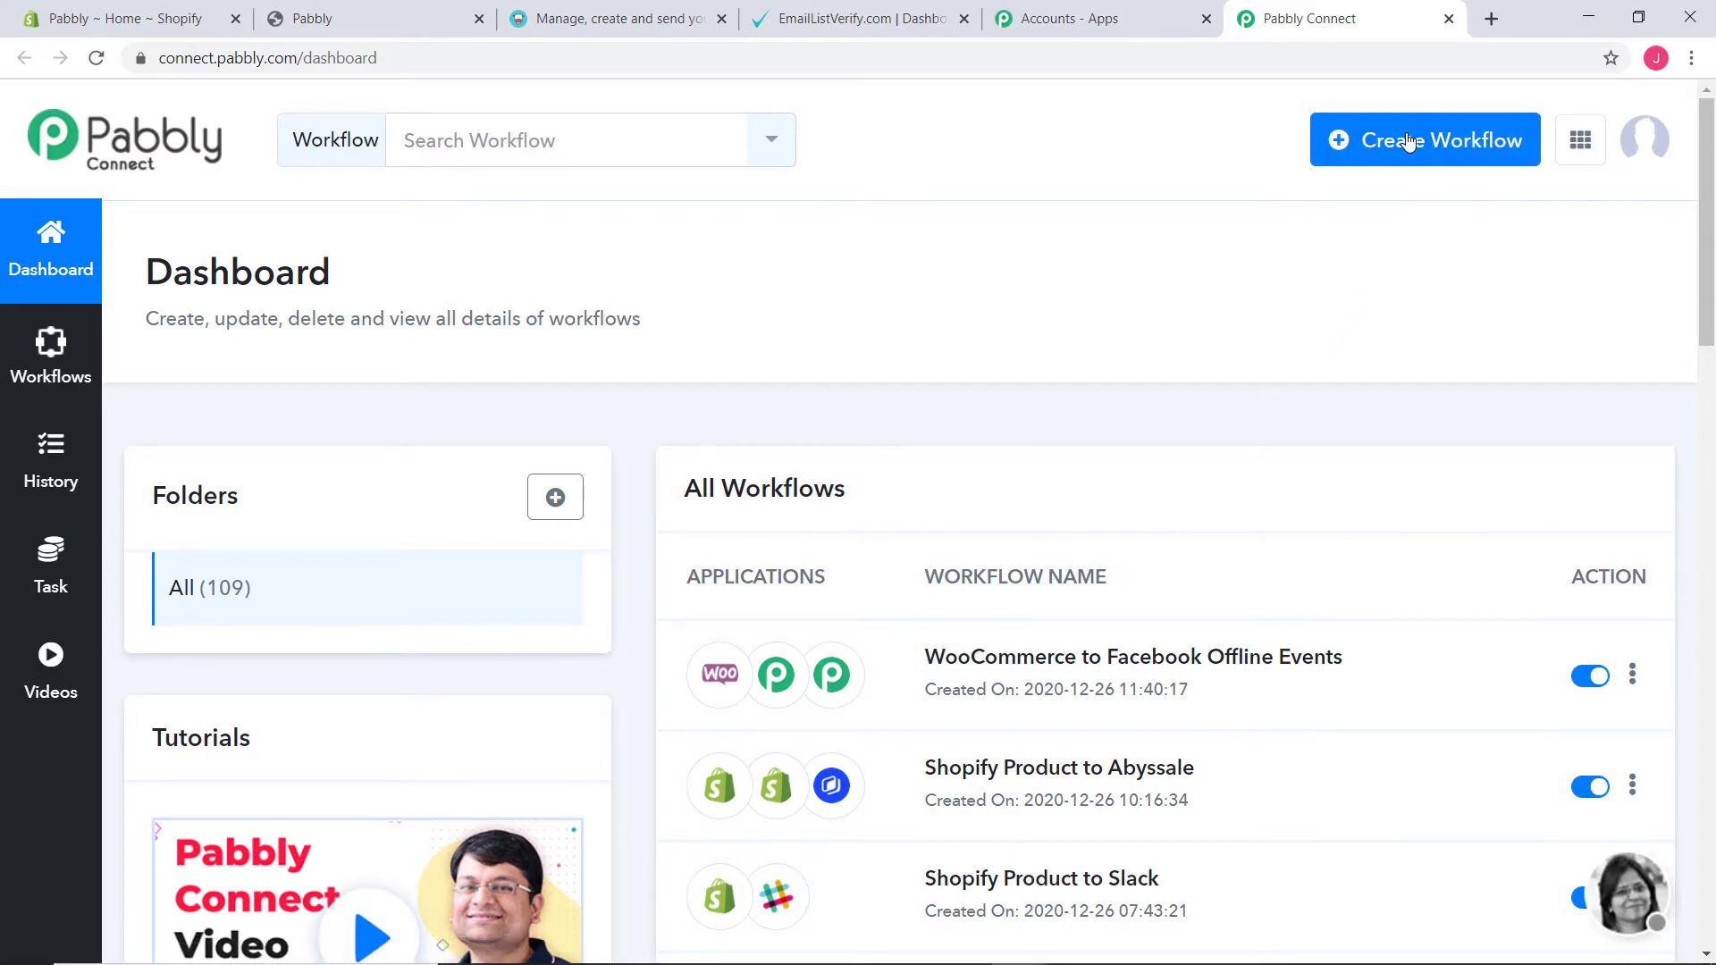
pyautogui.click(1408, 141)
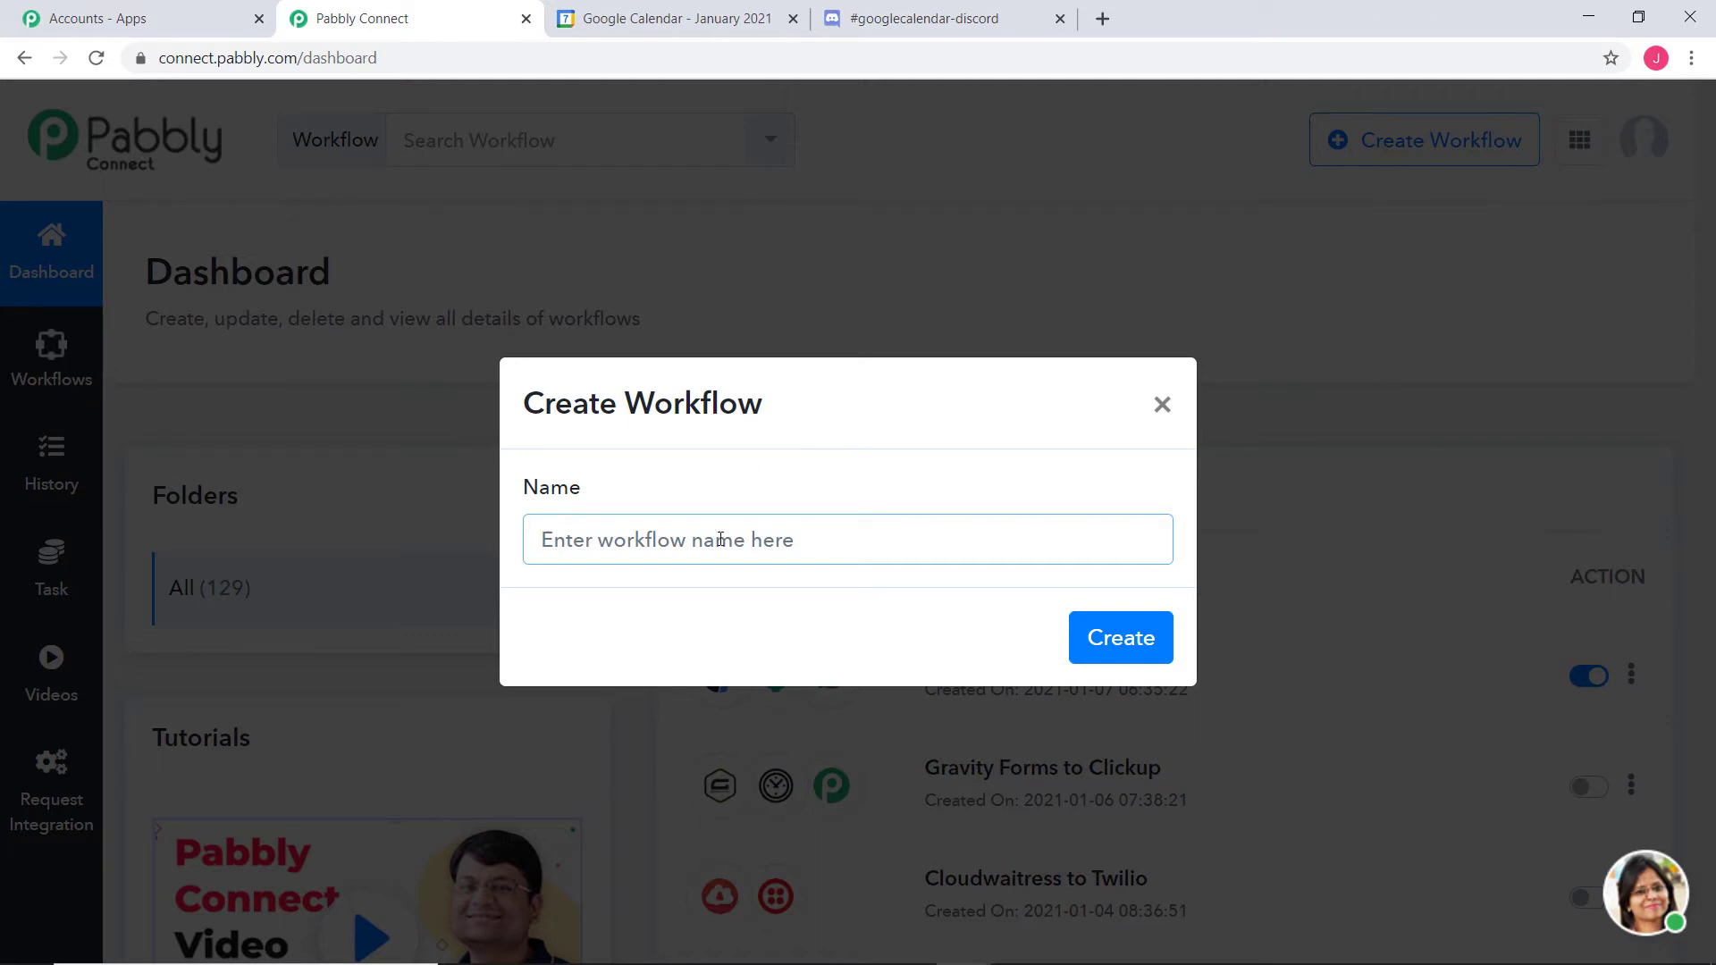
pyautogui.write('Google Calendar to Discord')
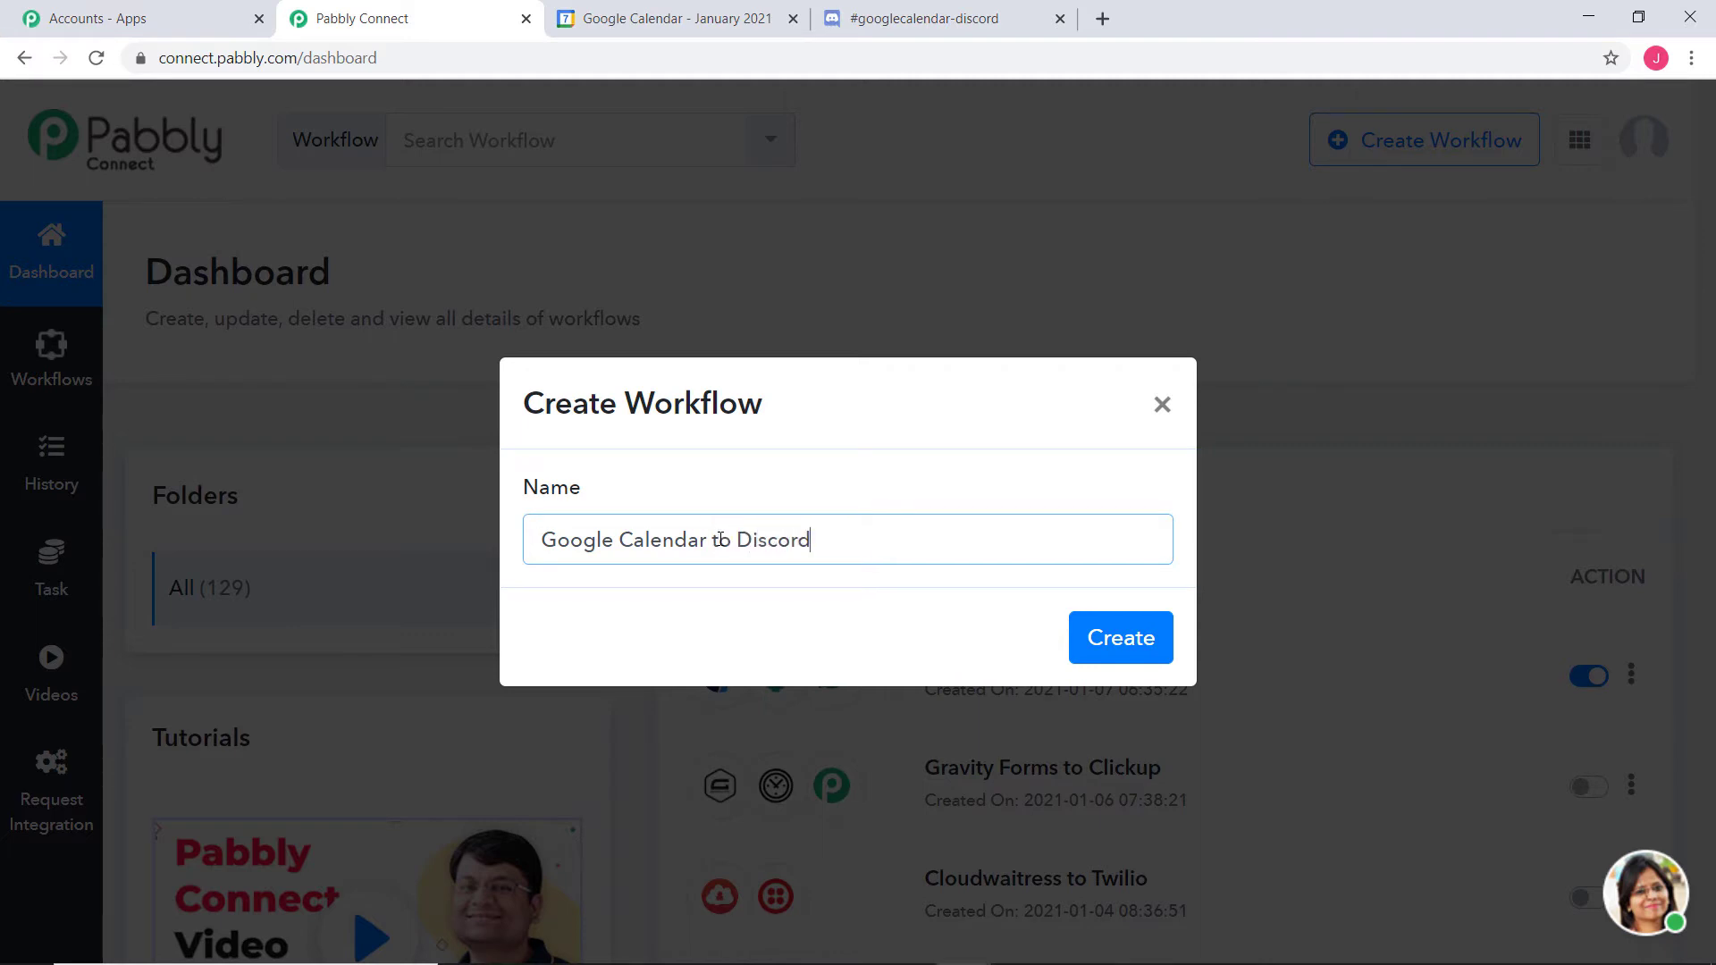
pyautogui.click(1118, 636)
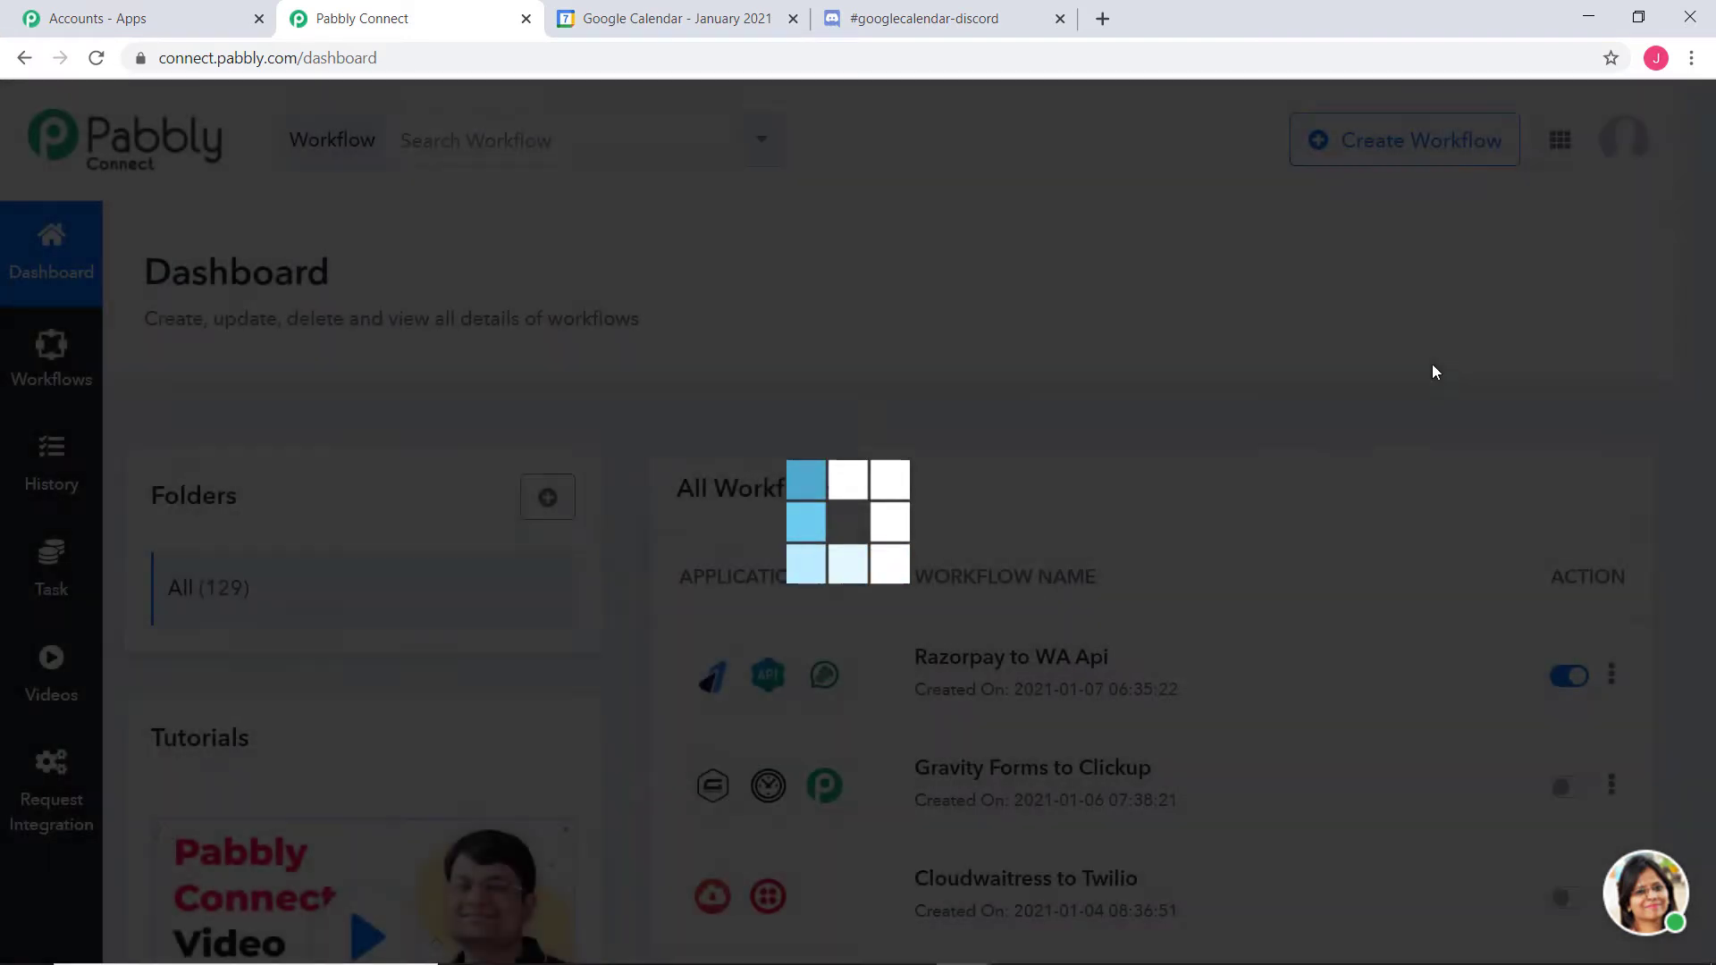
# Set the workflow's trigger app to Google Calendar and its trigger event to New Event
pyautogui.click(795, 668)
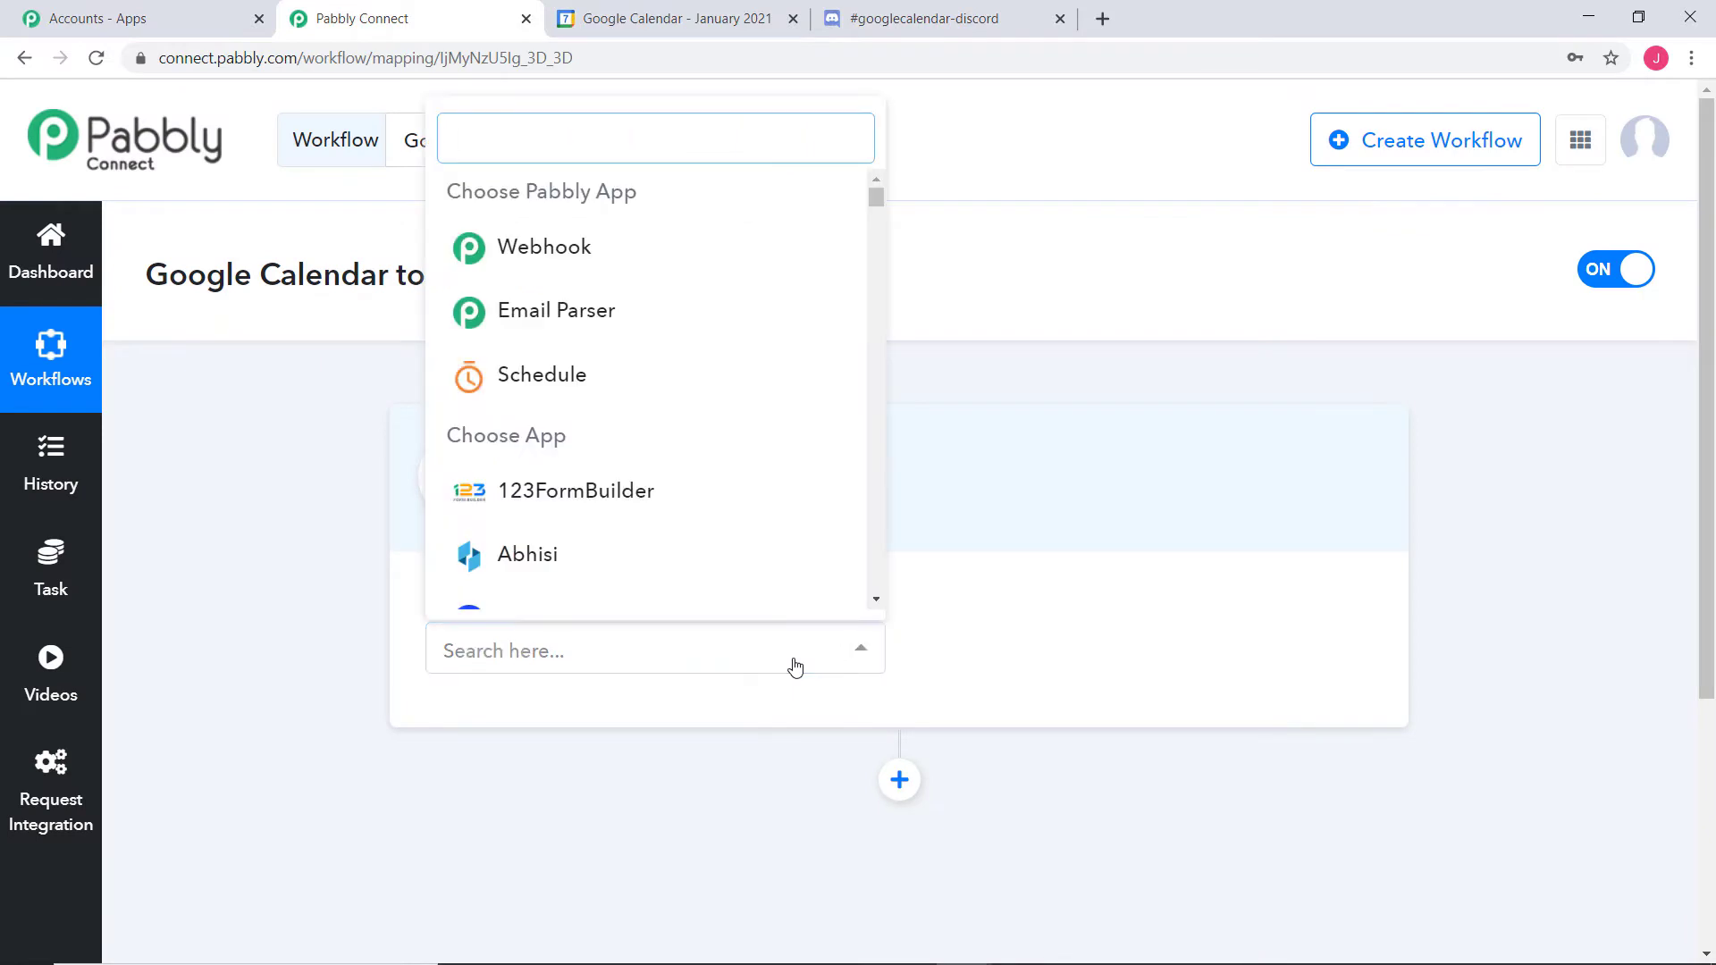
pyautogui.write('goo')
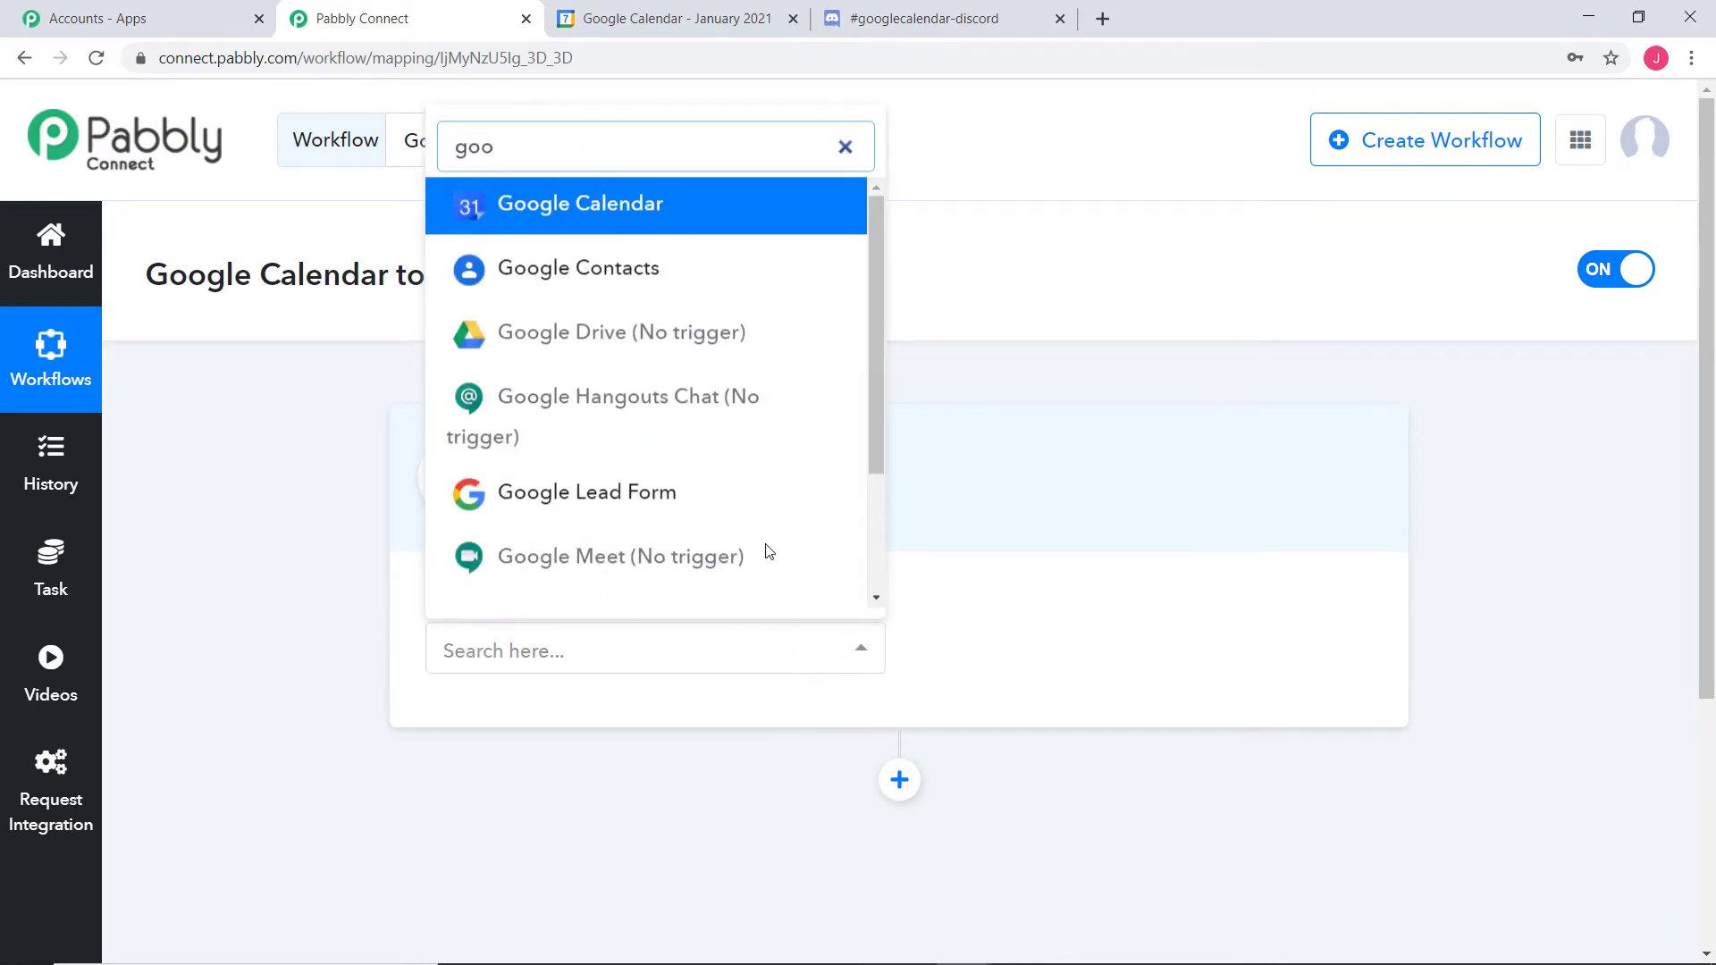
pyautogui.click(629, 204)
pyautogui.click(1099, 645)
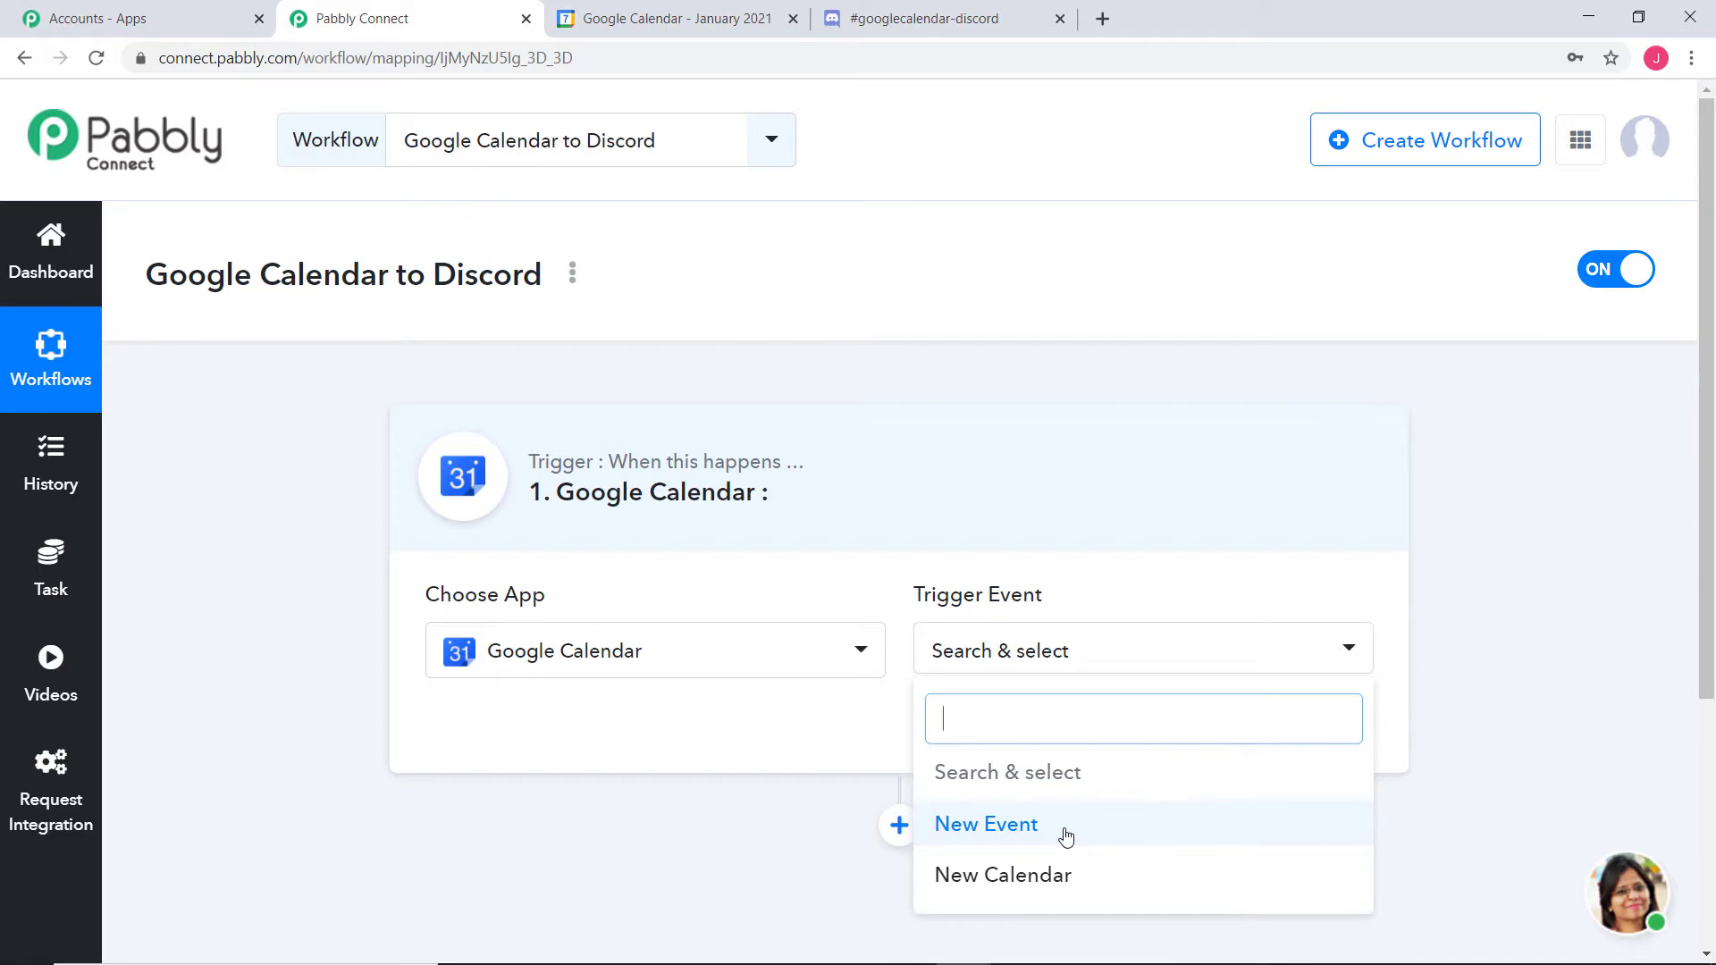
pyautogui.click(991, 835)
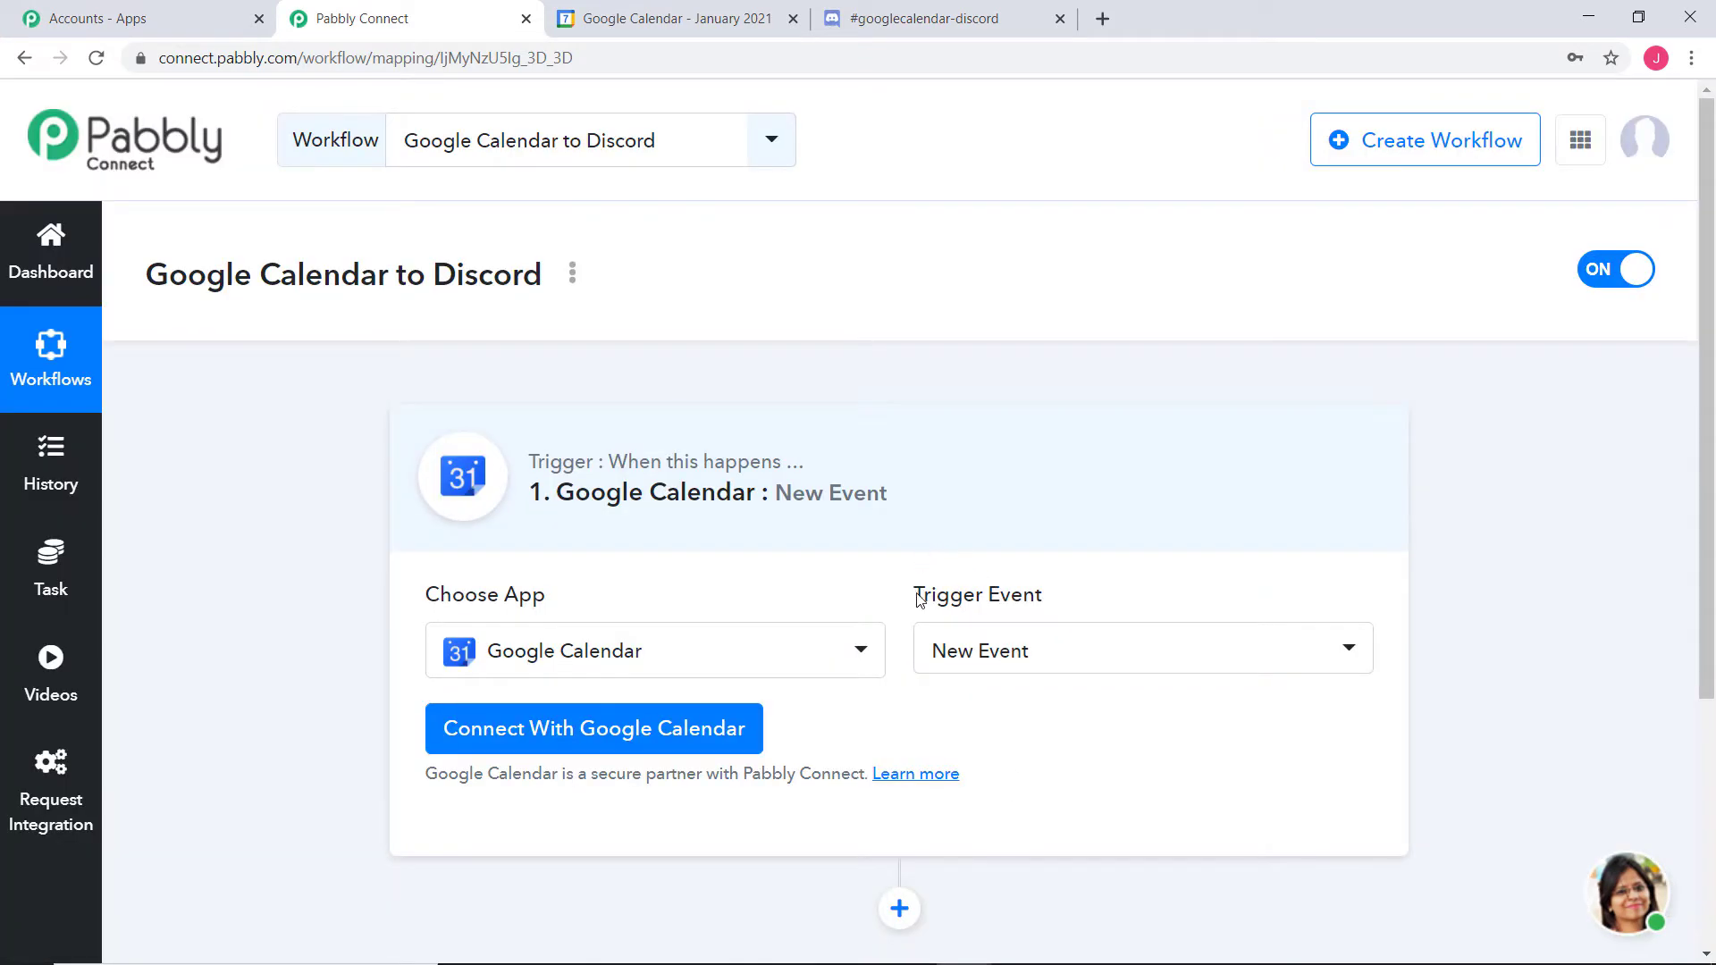
pyautogui.moveTo(918, 599); pyautogui.dragTo(1044, 597)
pyautogui.click(995, 593)
# Connect the trigger to Google Calendar with new credentials, choosing the calendar owner's Google account and allowing access
pyautogui.click(597, 728)
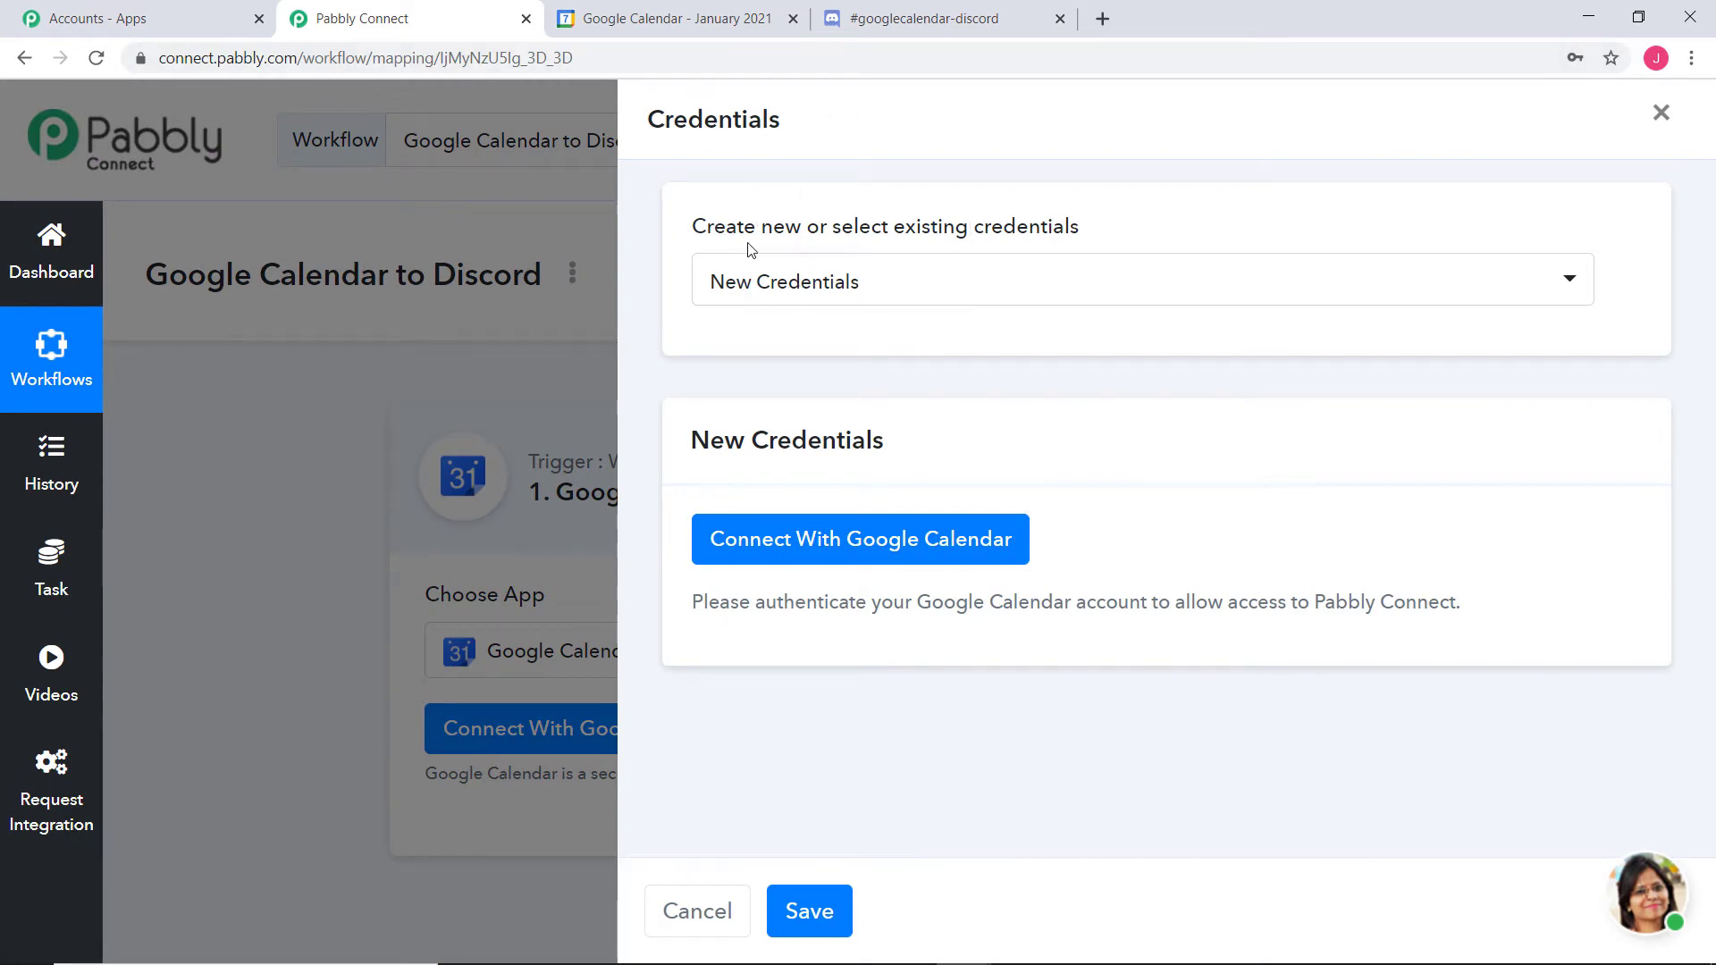
pyautogui.click(920, 285)
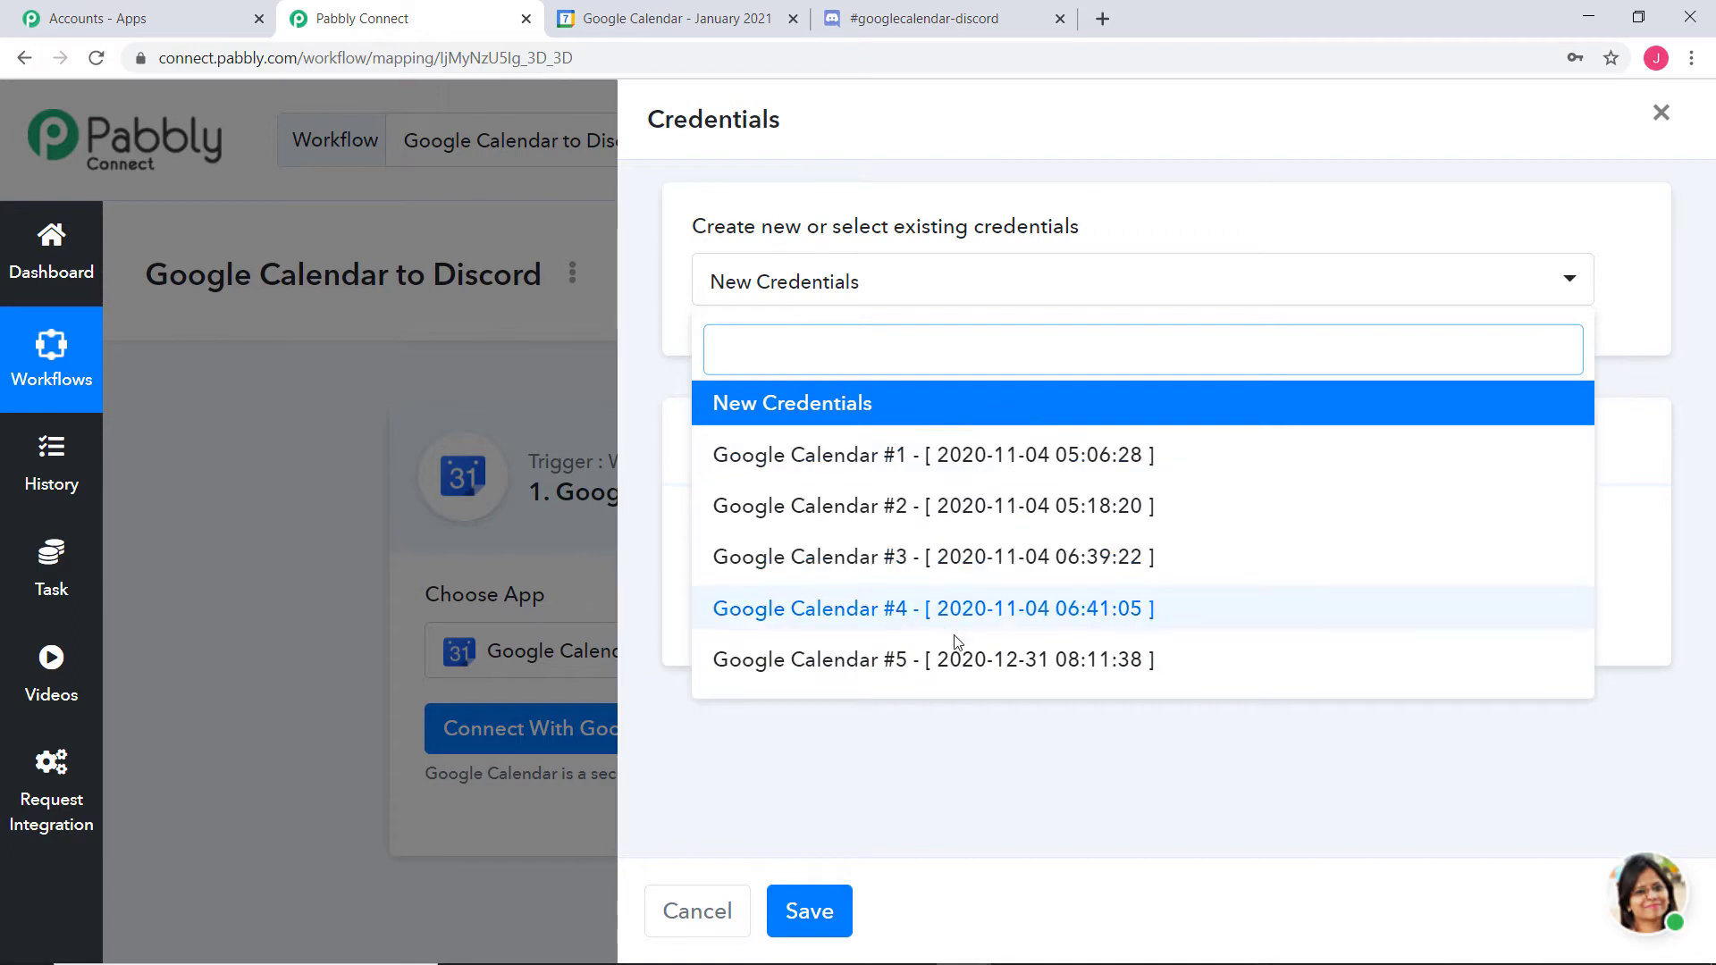
pyautogui.click(1185, 207)
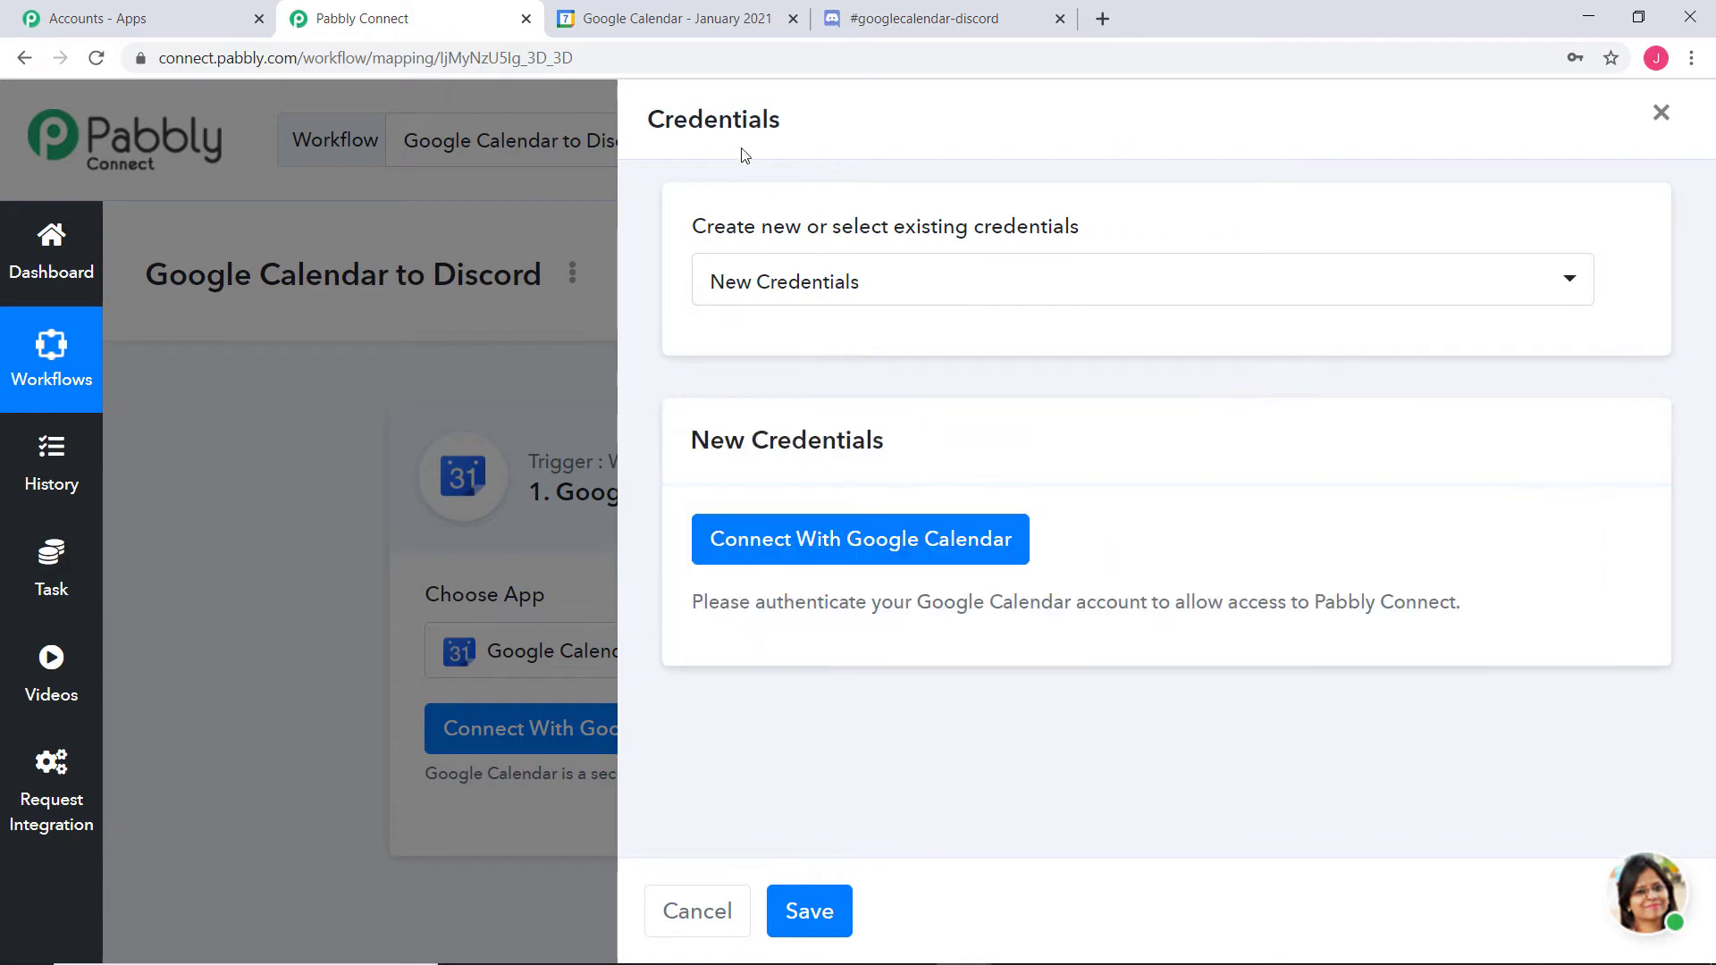
pyautogui.click(901, 540)
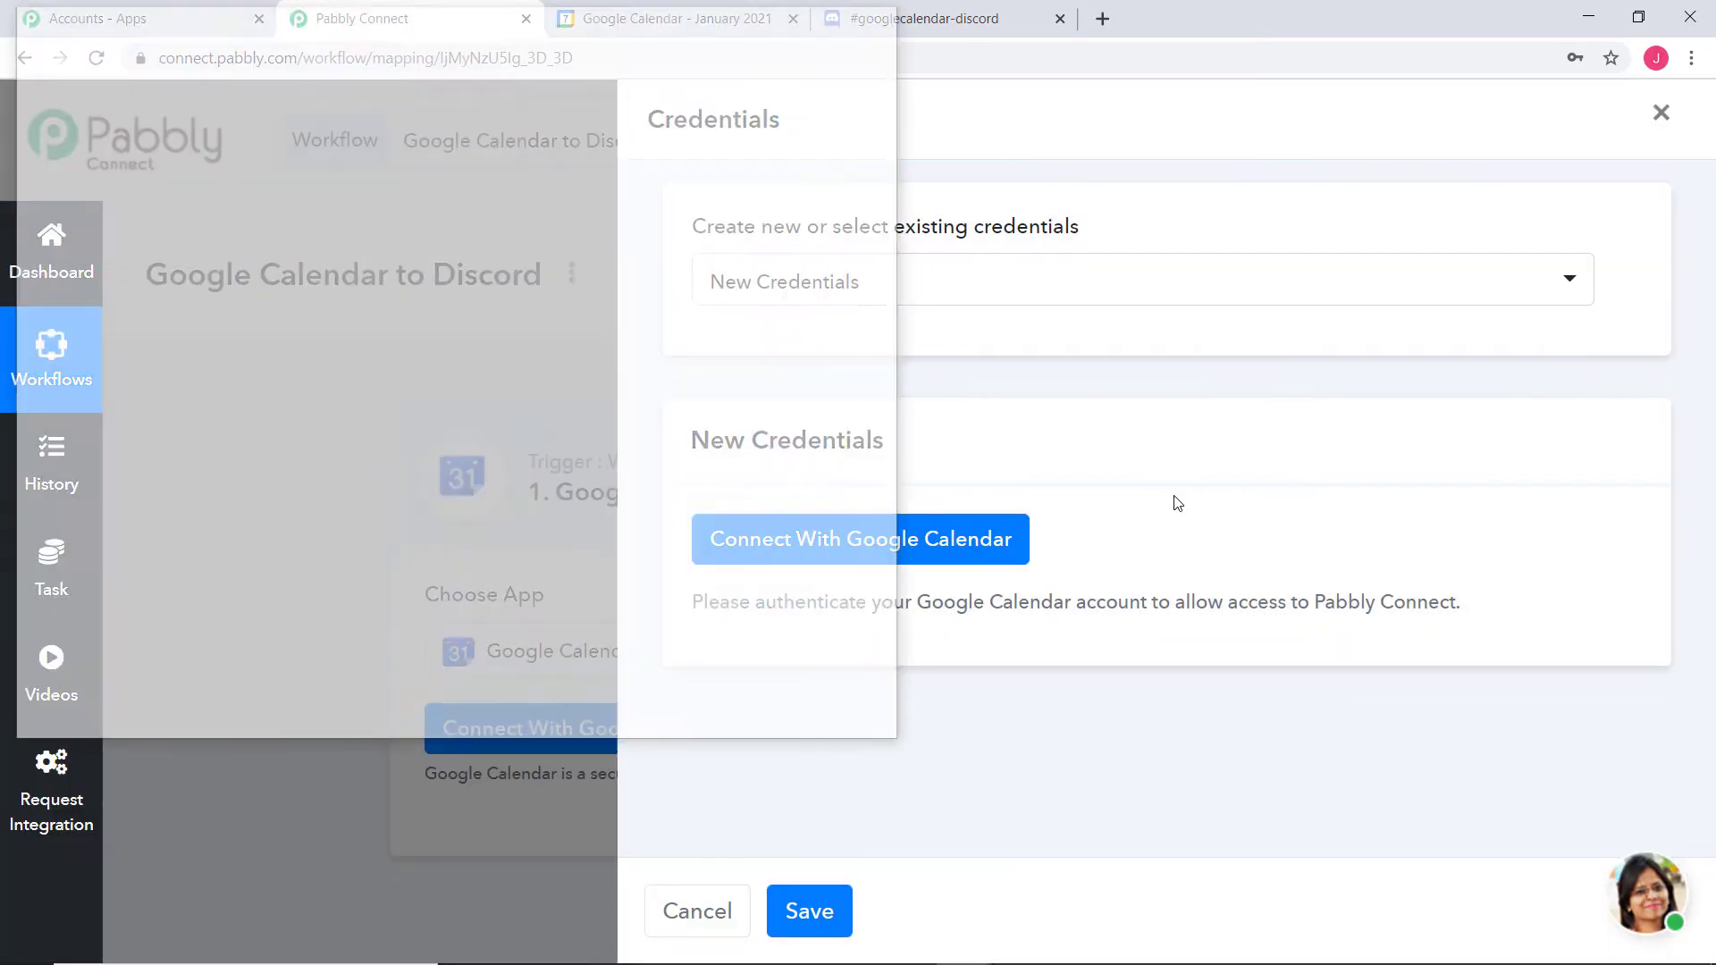
pyautogui.scroll(-5, 518, 500)
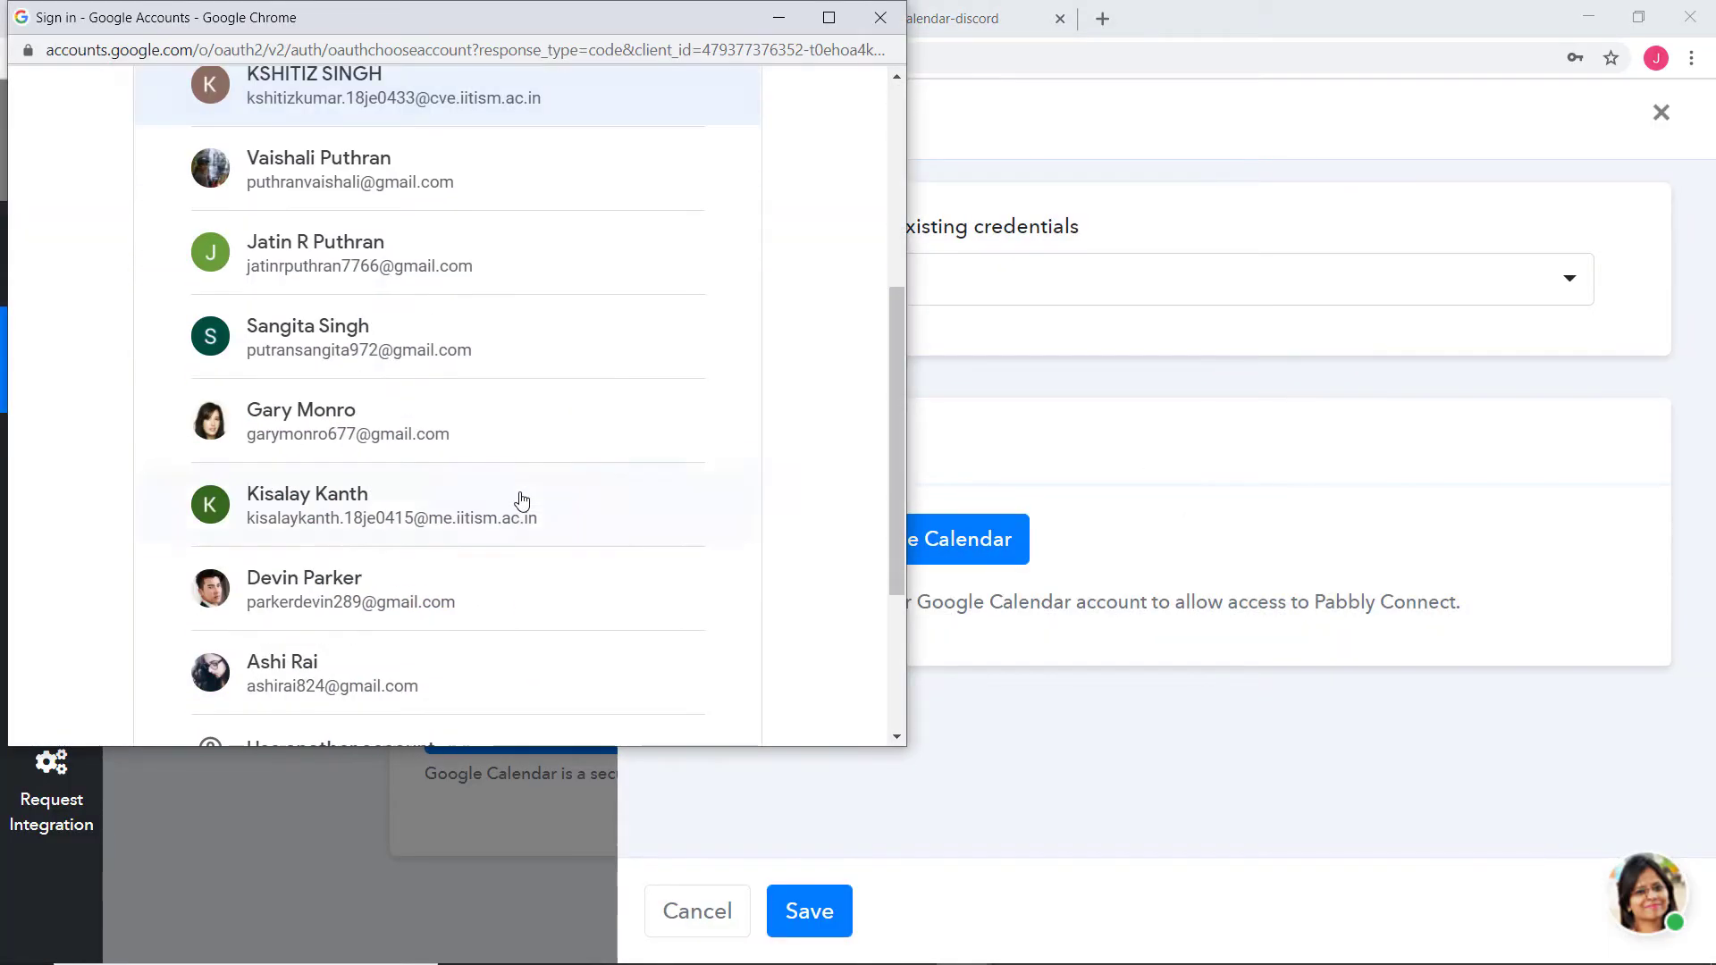
pyautogui.scroll(-3, 527, 487)
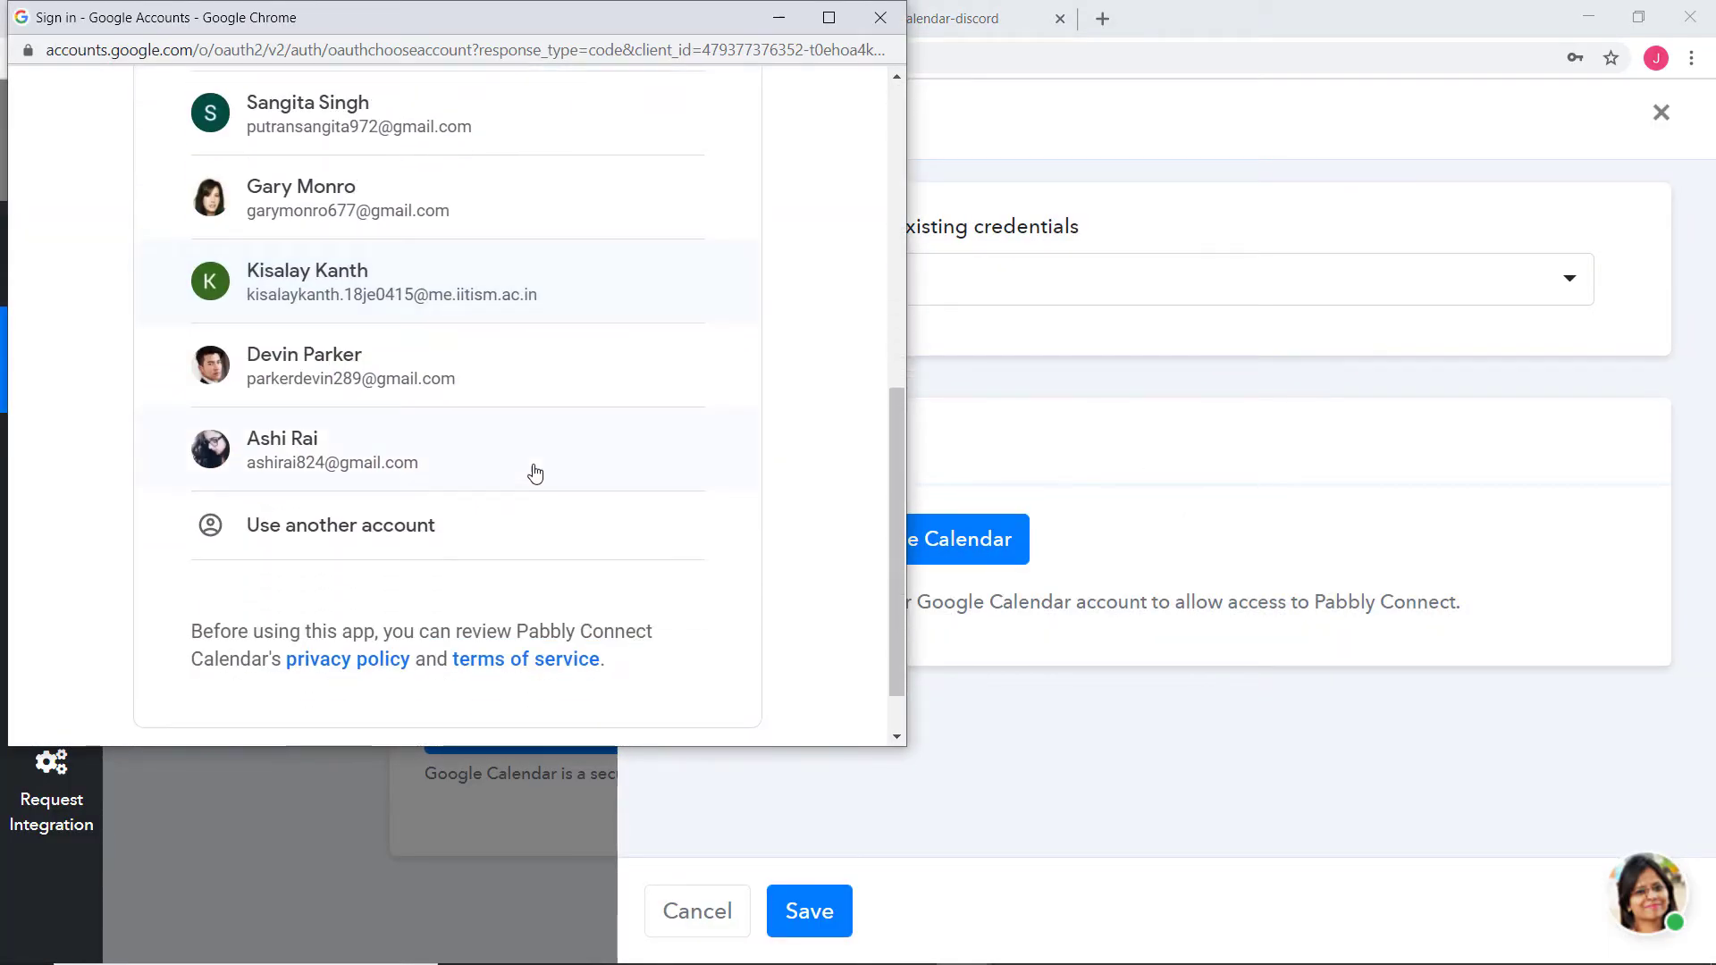
pyautogui.click(386, 206)
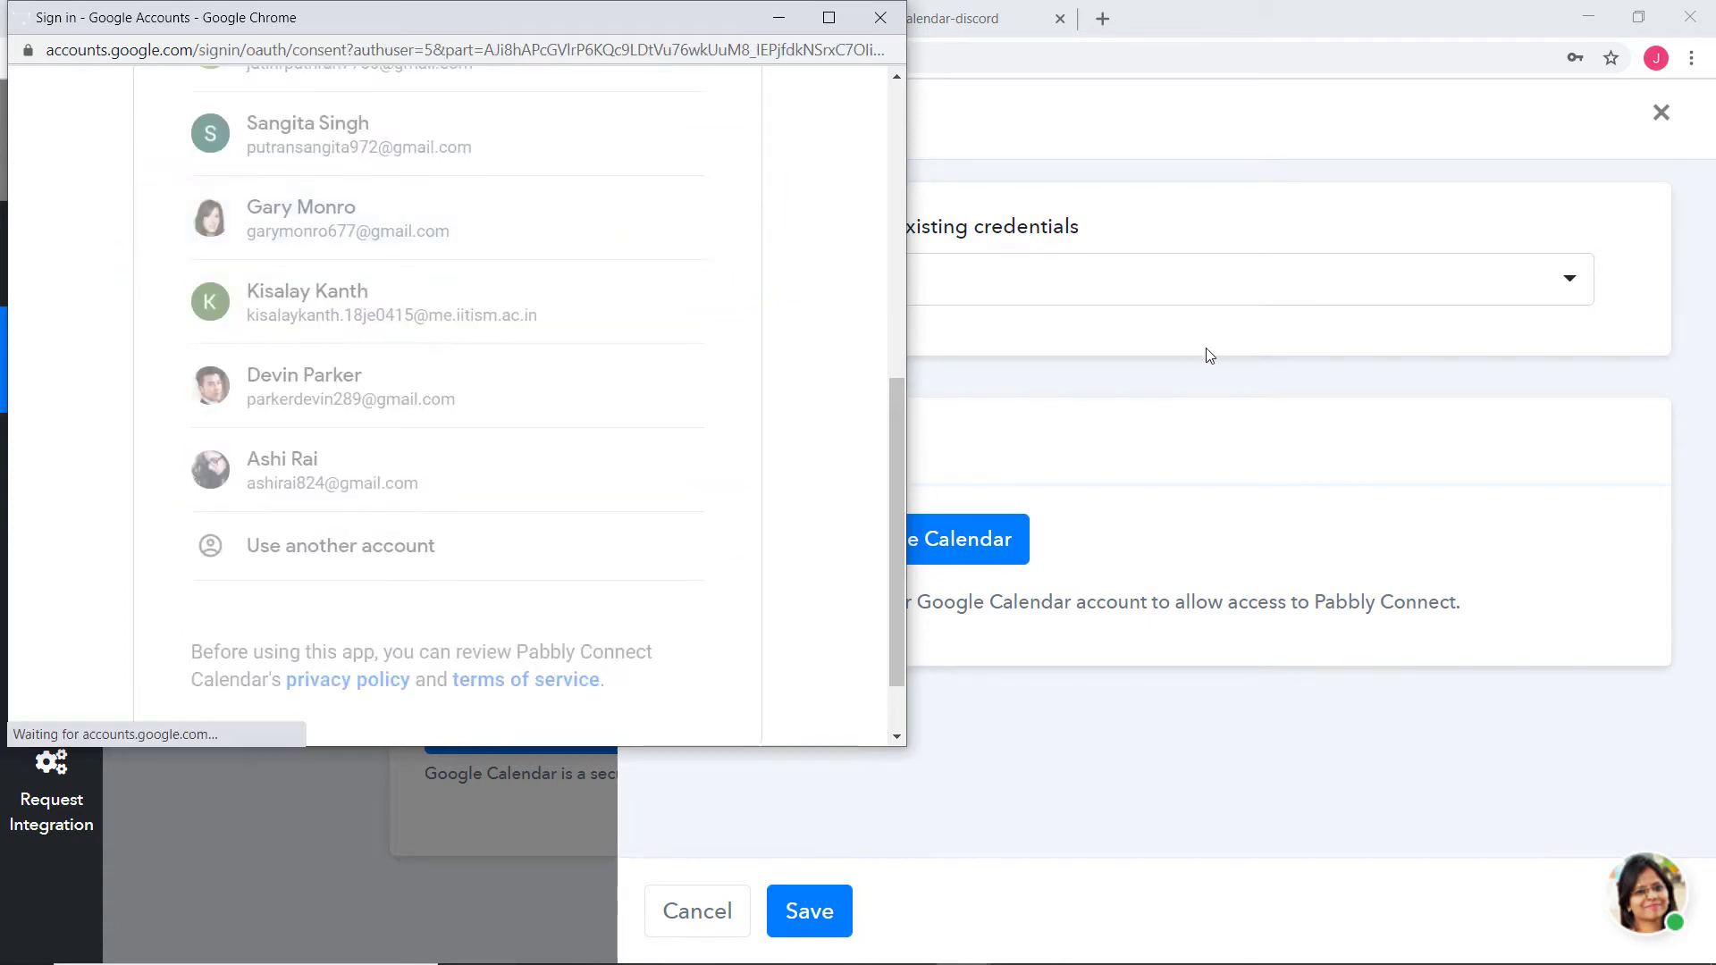
pyautogui.scroll(-3, 501, 501)
pyautogui.click(645, 547)
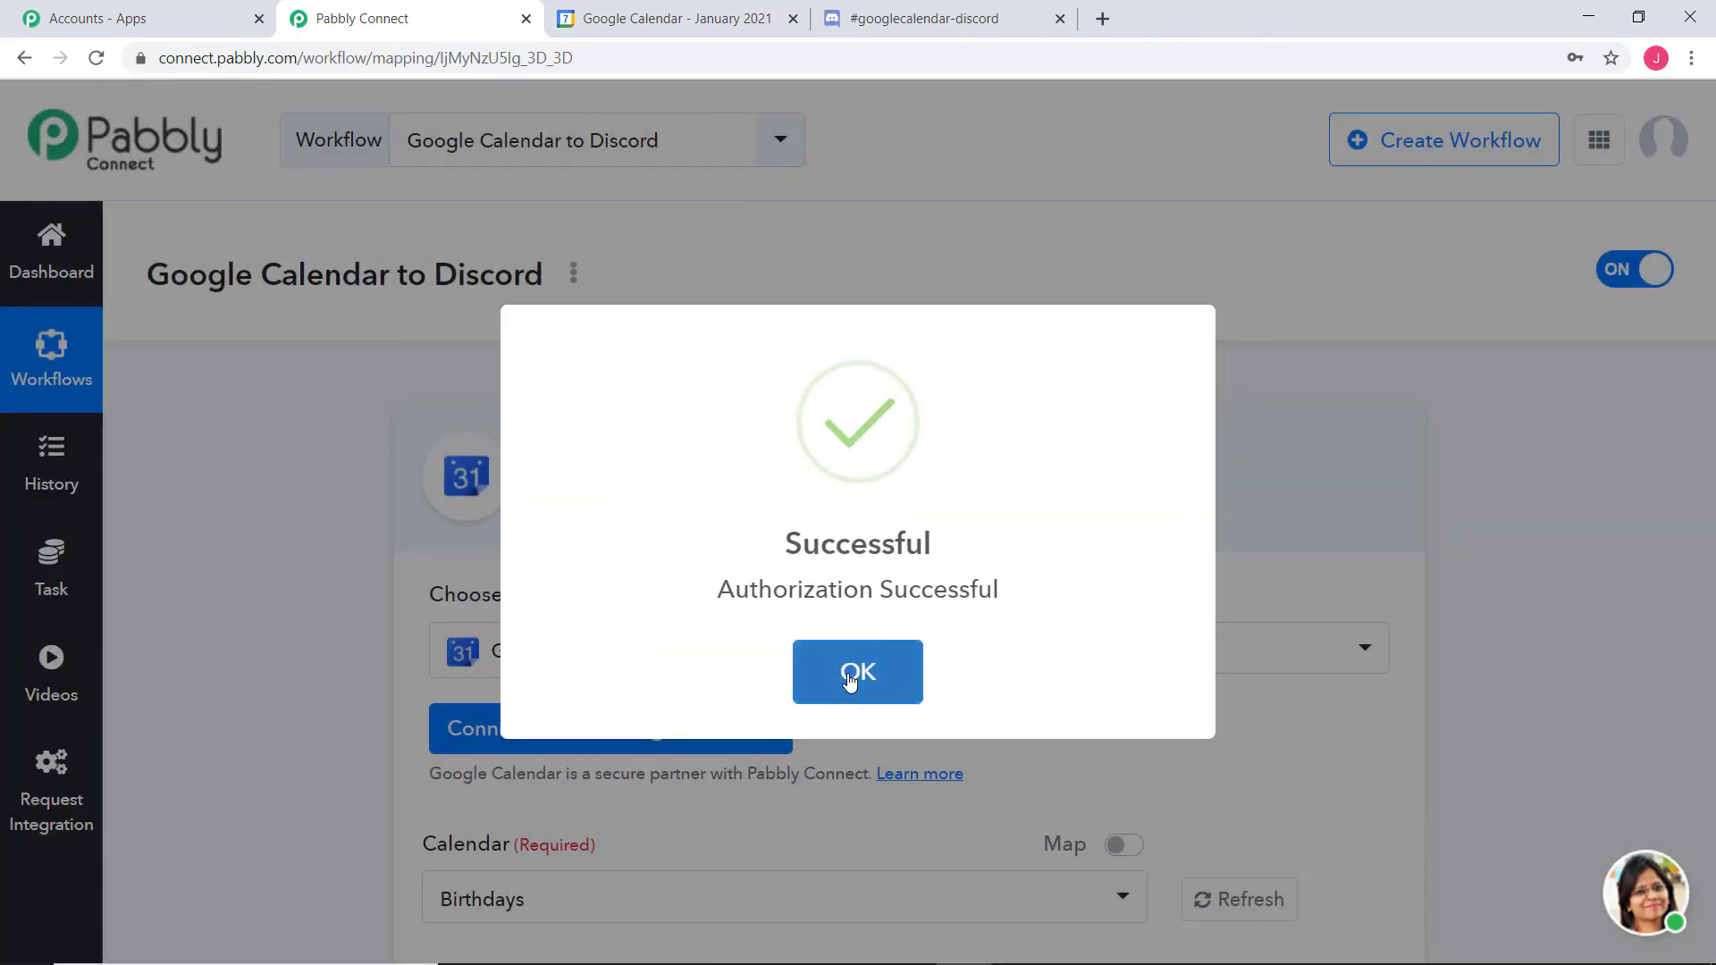
pyautogui.click(850, 682)
# Select the calendar named after the account's e-mail, save the trigger with a test request, and review the API response
pyautogui.click(440, 444)
pyautogui.click(521, 442)
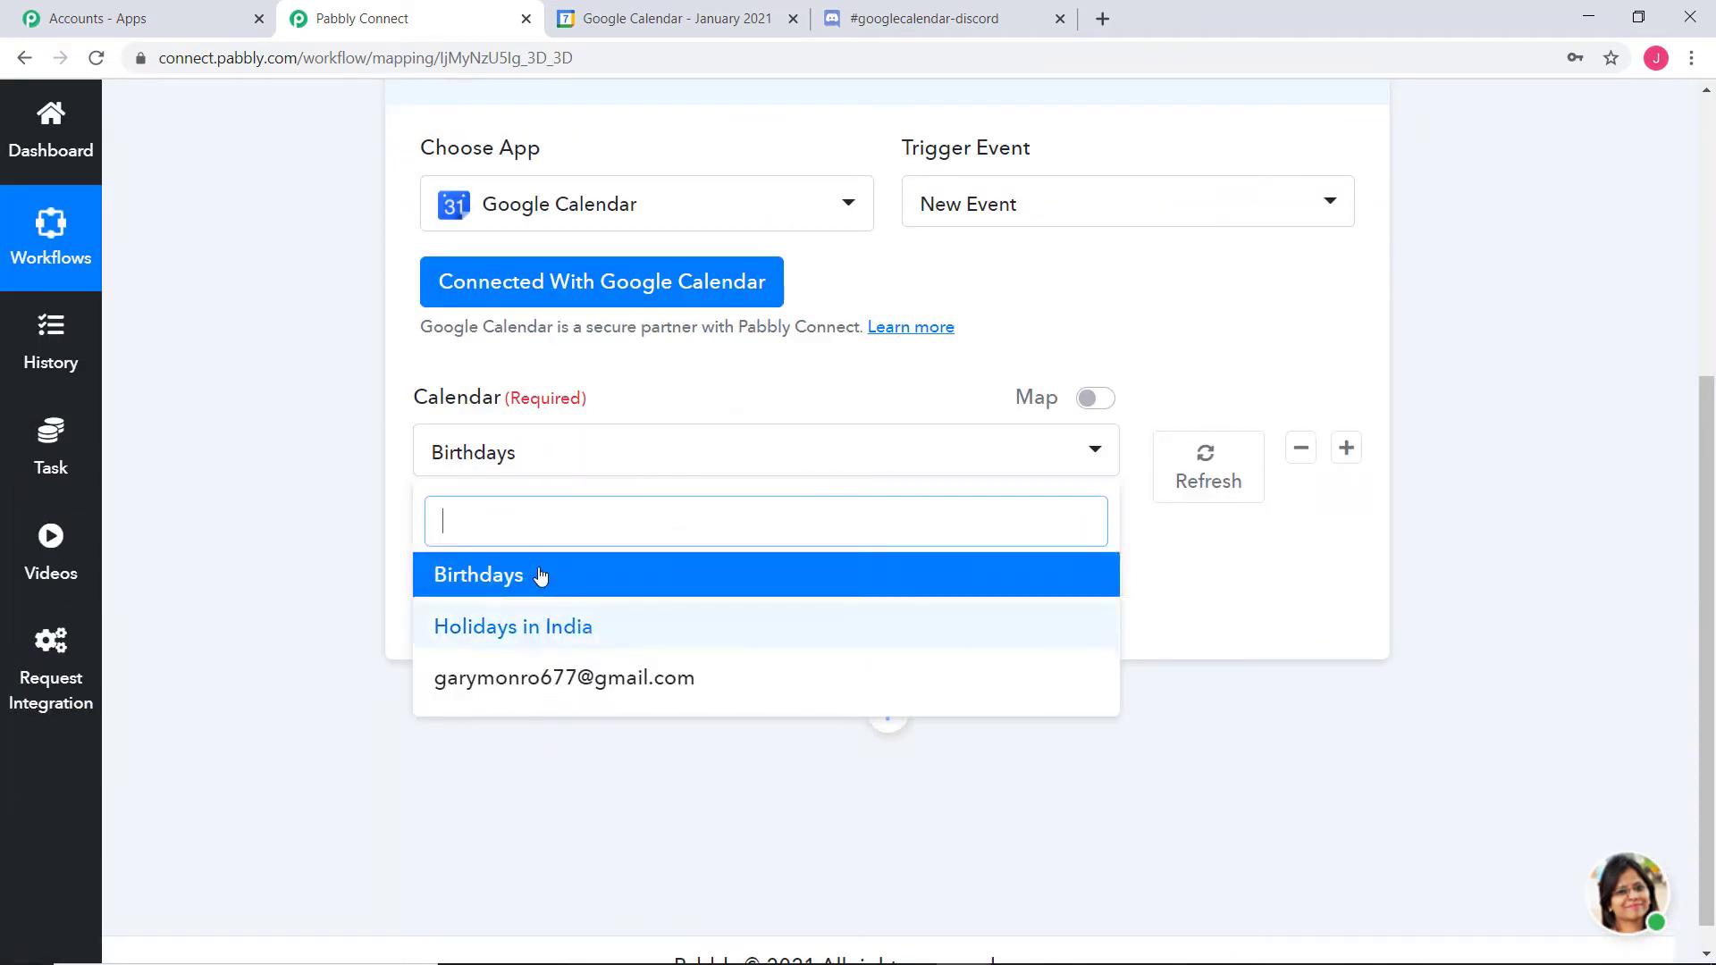
pyautogui.click(535, 681)
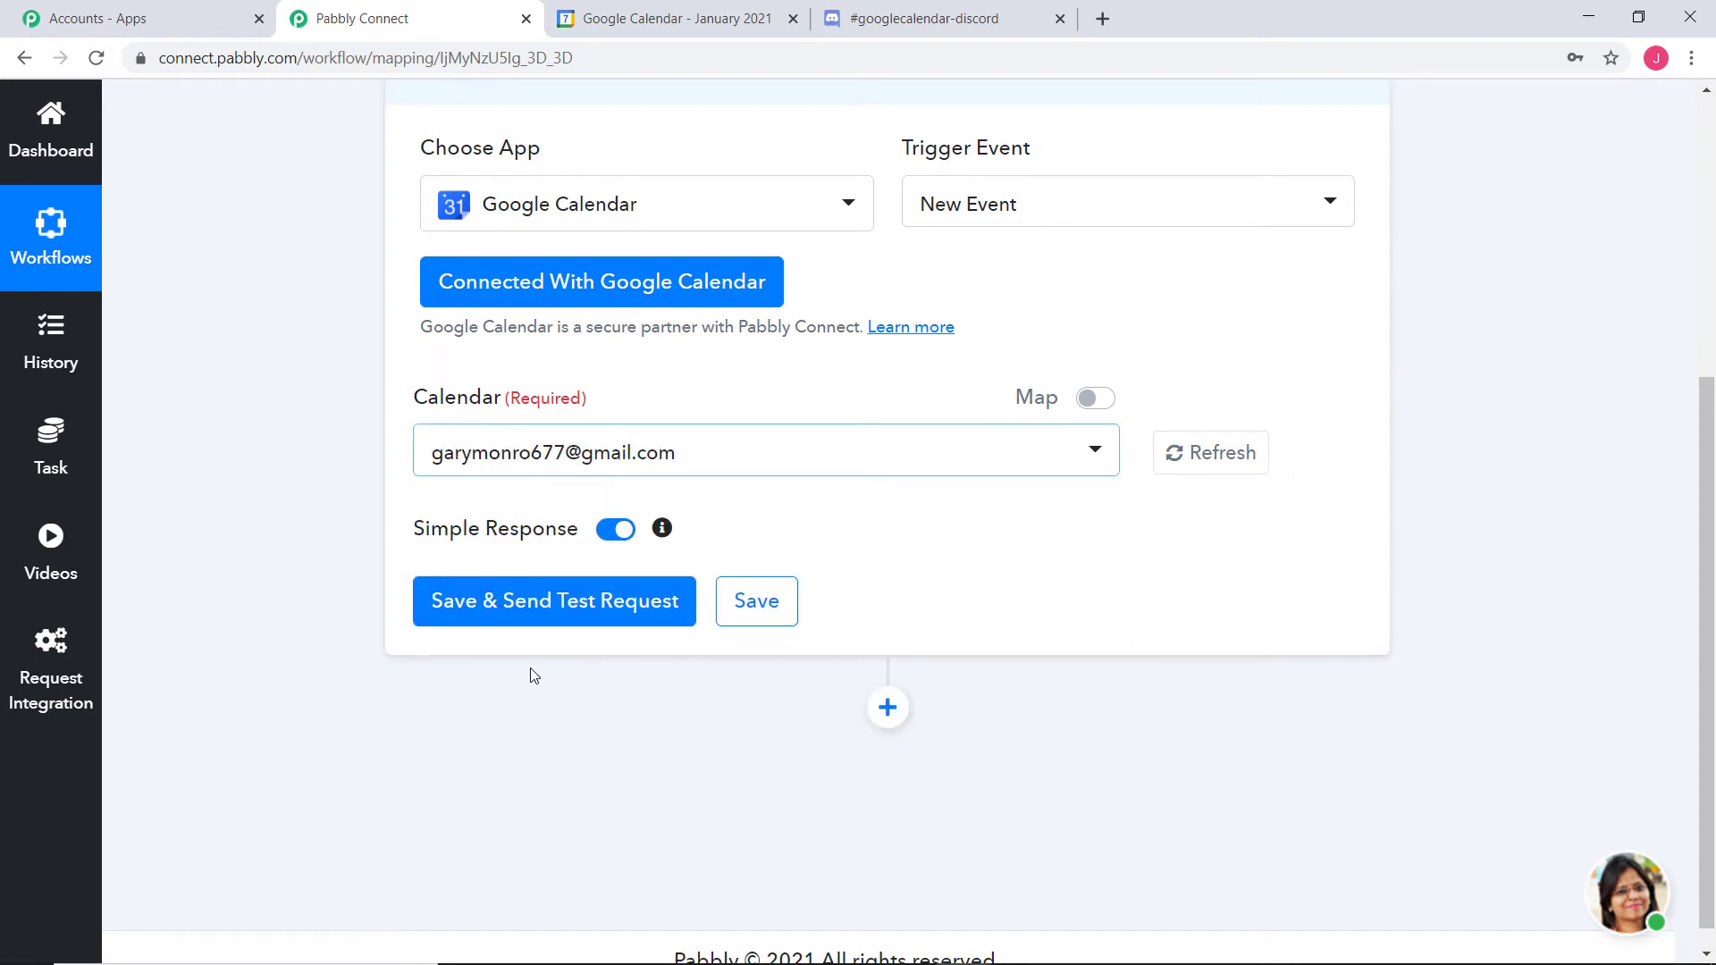
pyautogui.click(481, 616)
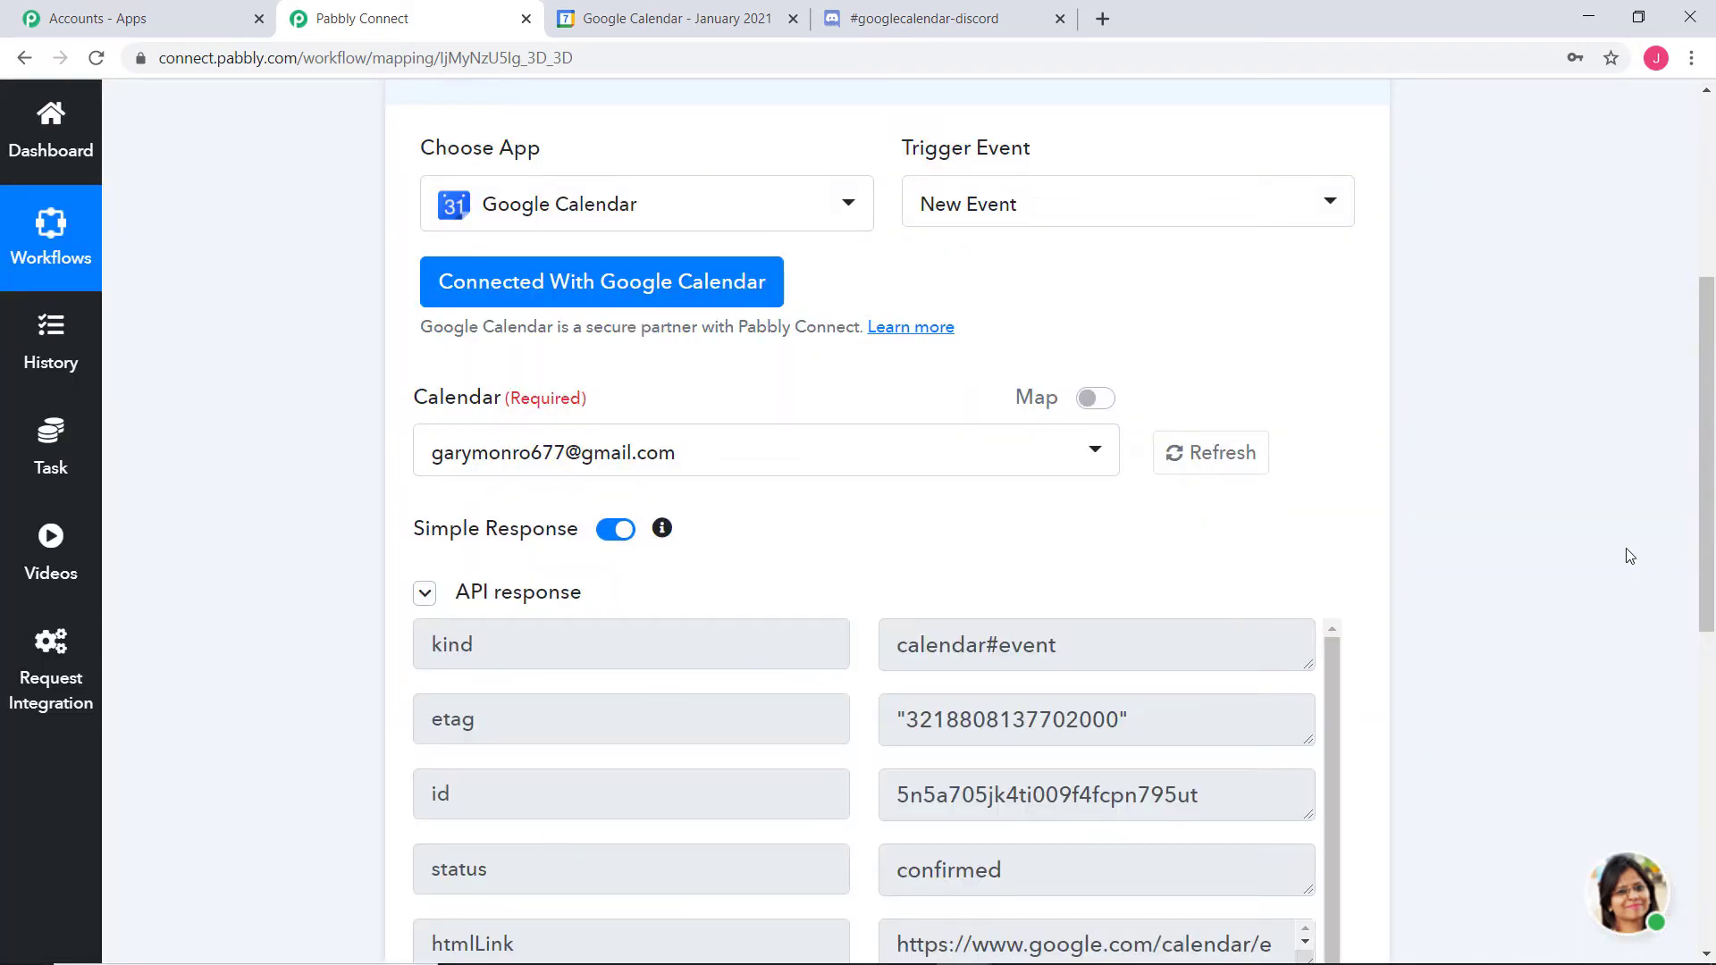
pyautogui.scroll(-5, 1629, 556)
pyautogui.scroll(-3, 1624, 553)
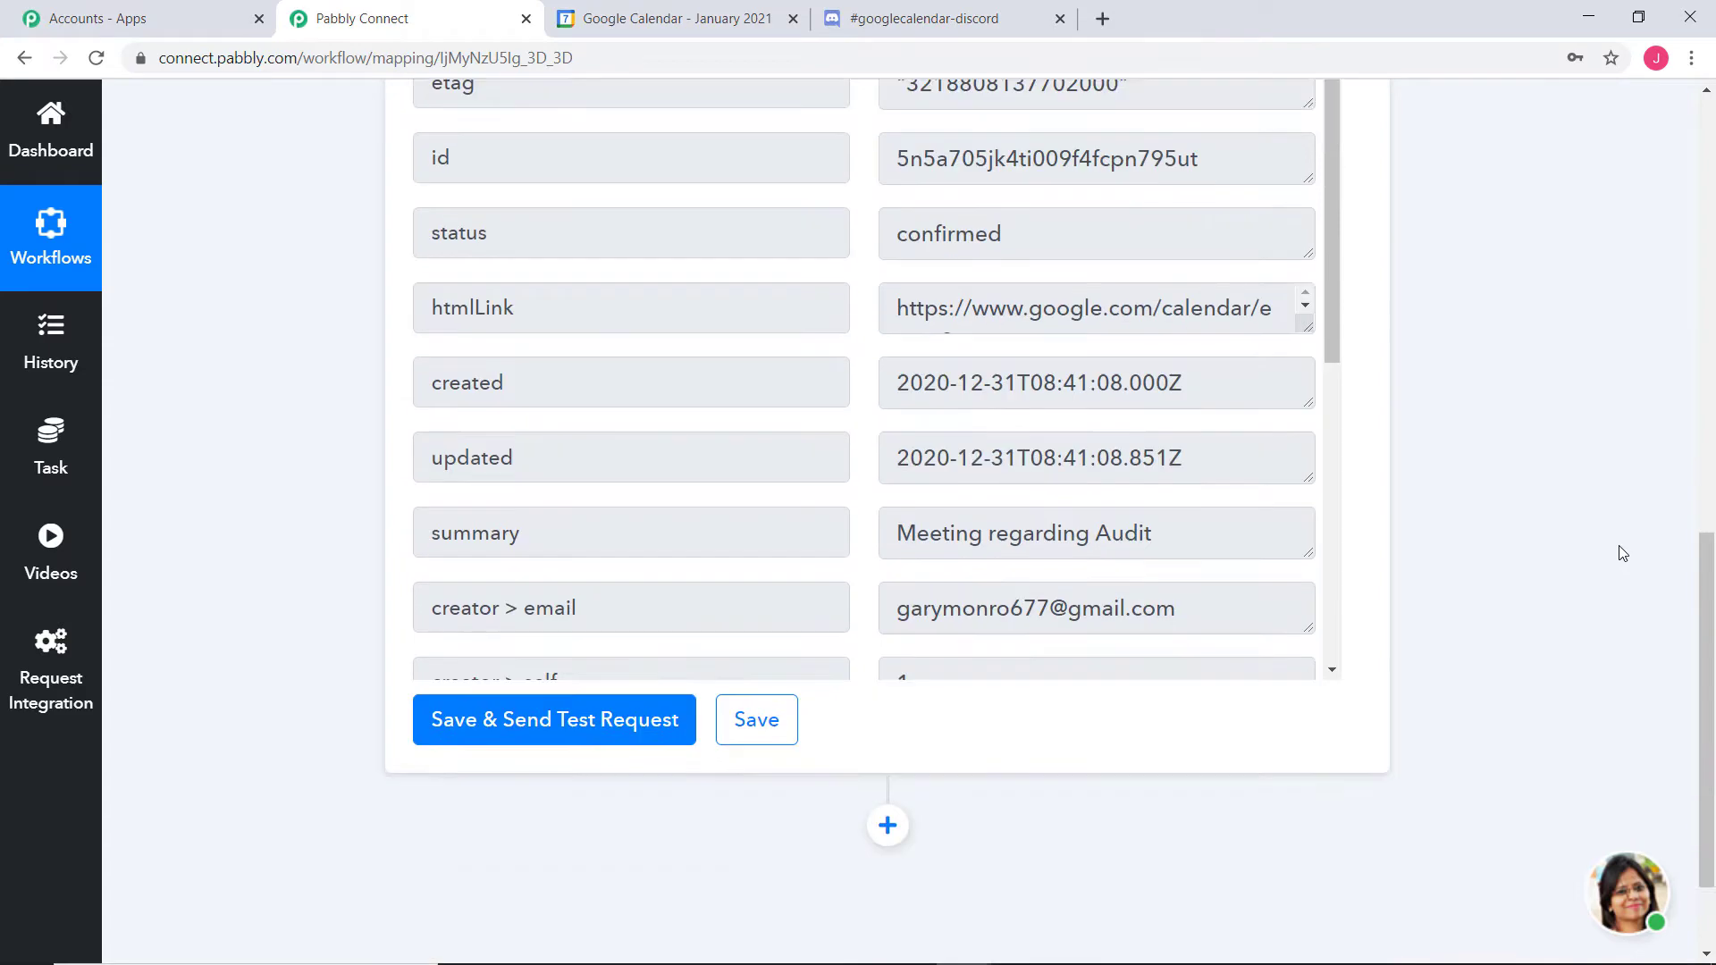
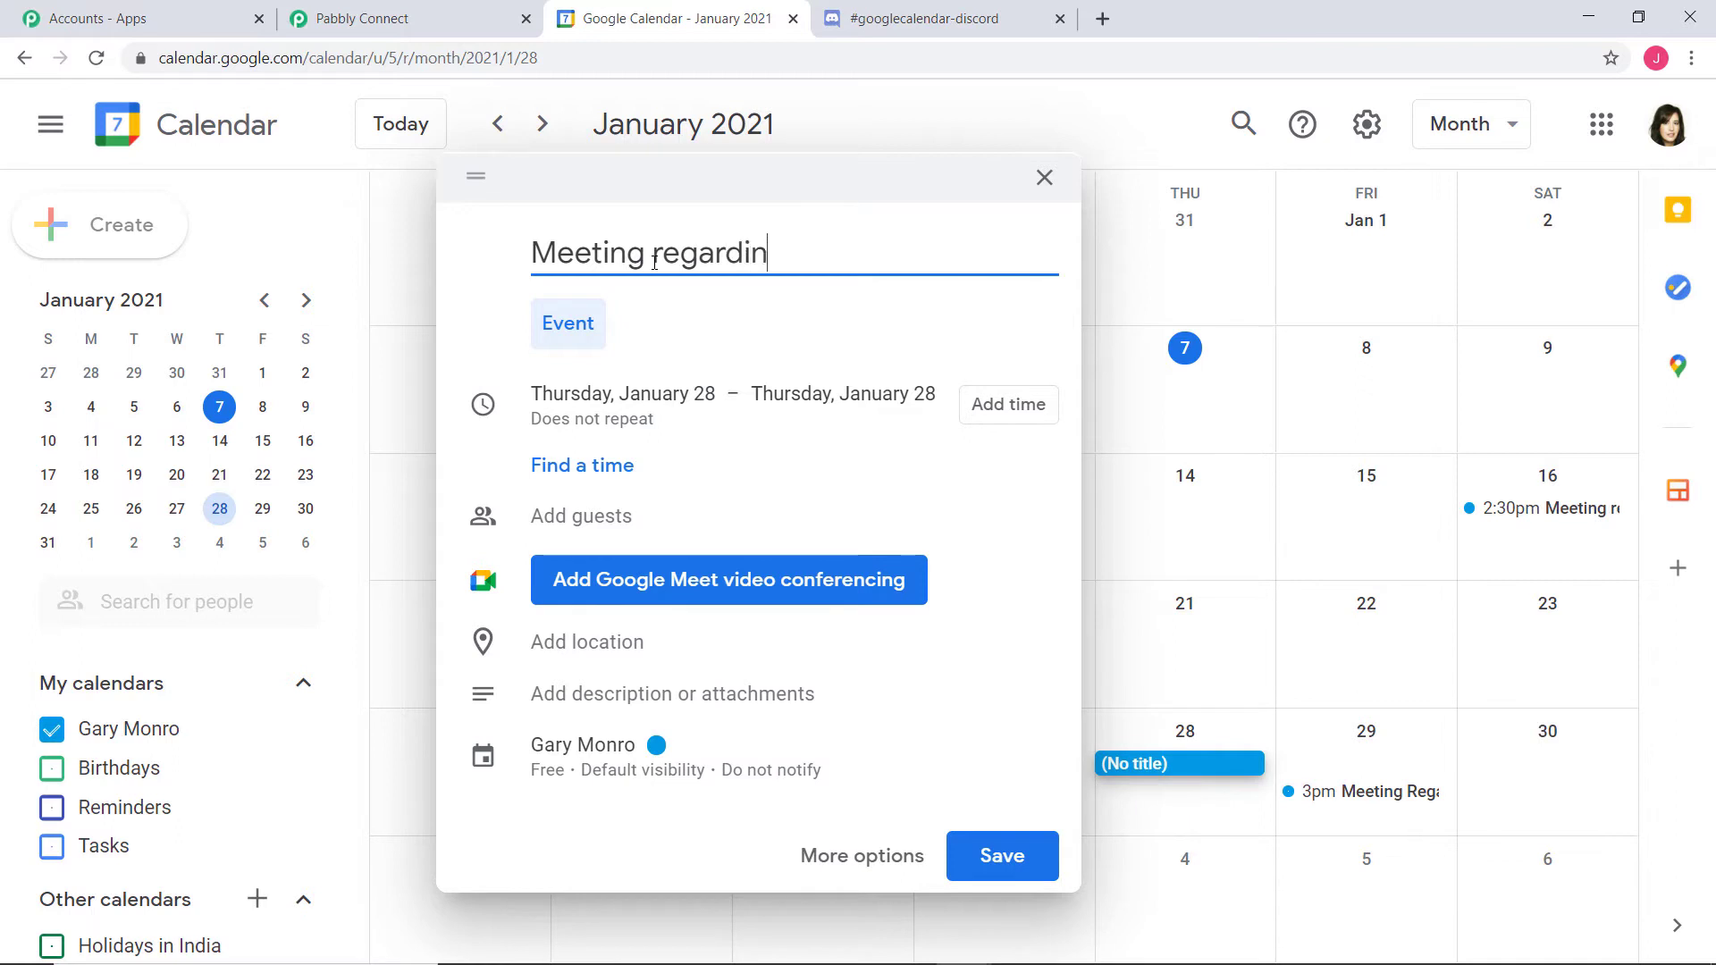
# Save a January 28 Google Calendar event "Meeting regarding Audit" with description "Meeting for Audit. Everyone from the Finance department have to attend the meeting."
pyautogui.write('Audit')
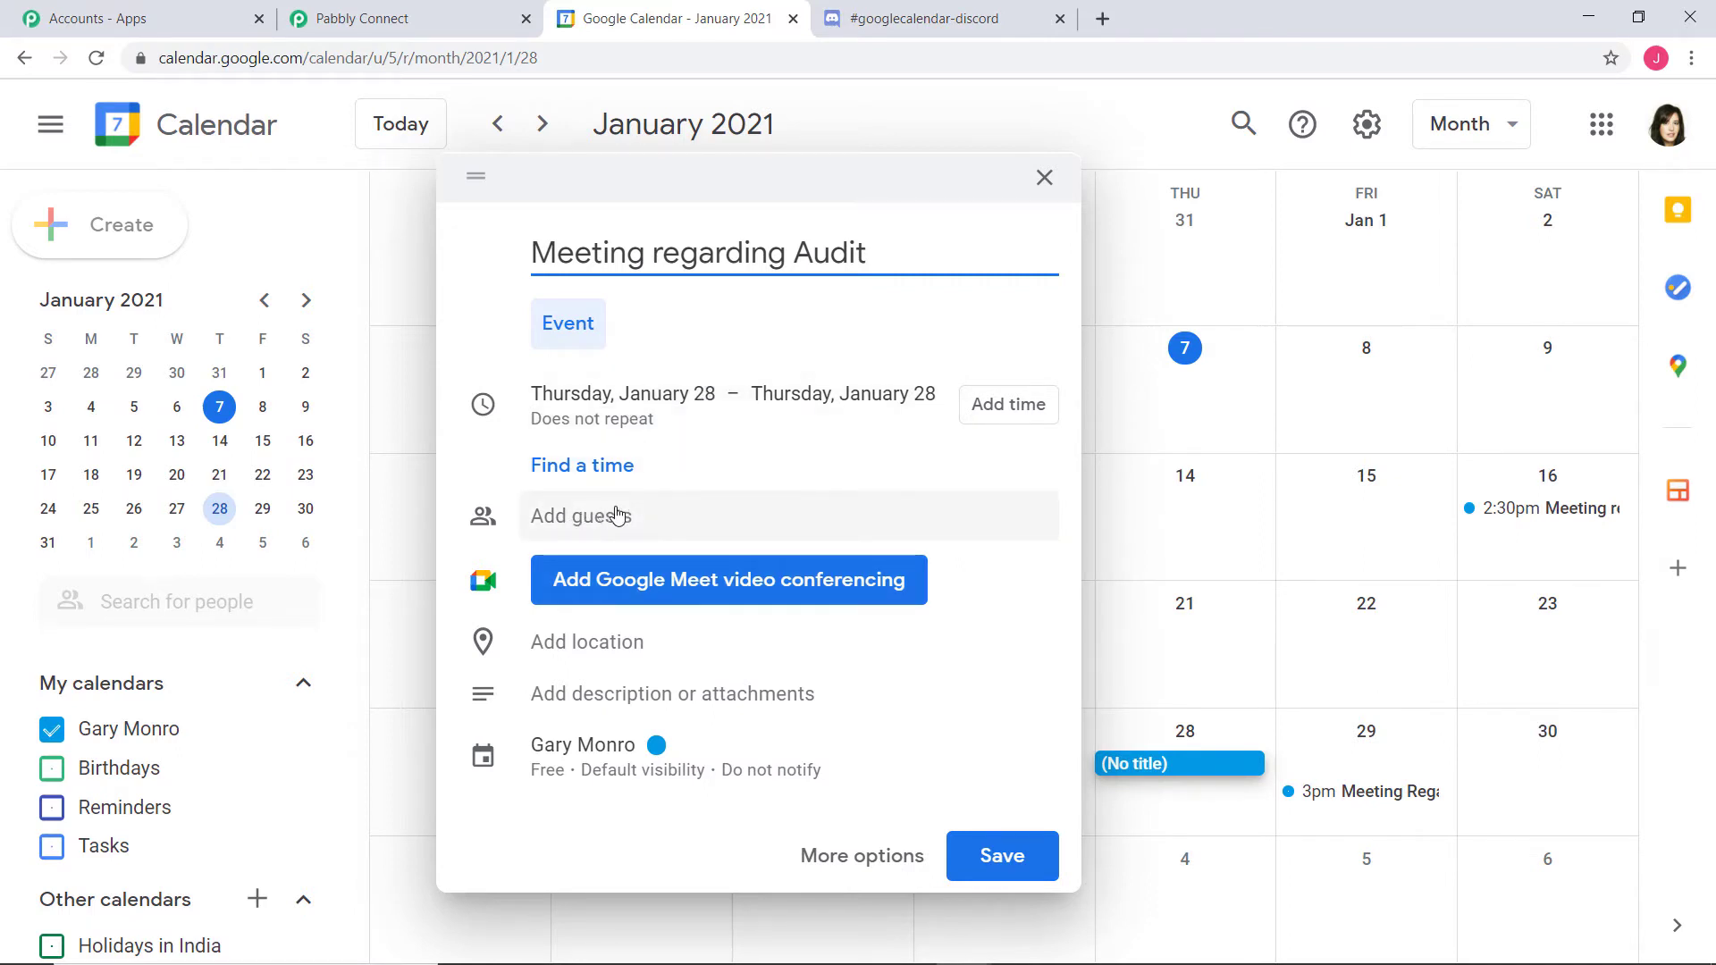
pyautogui.click(603, 697)
pyautogui.write('M')
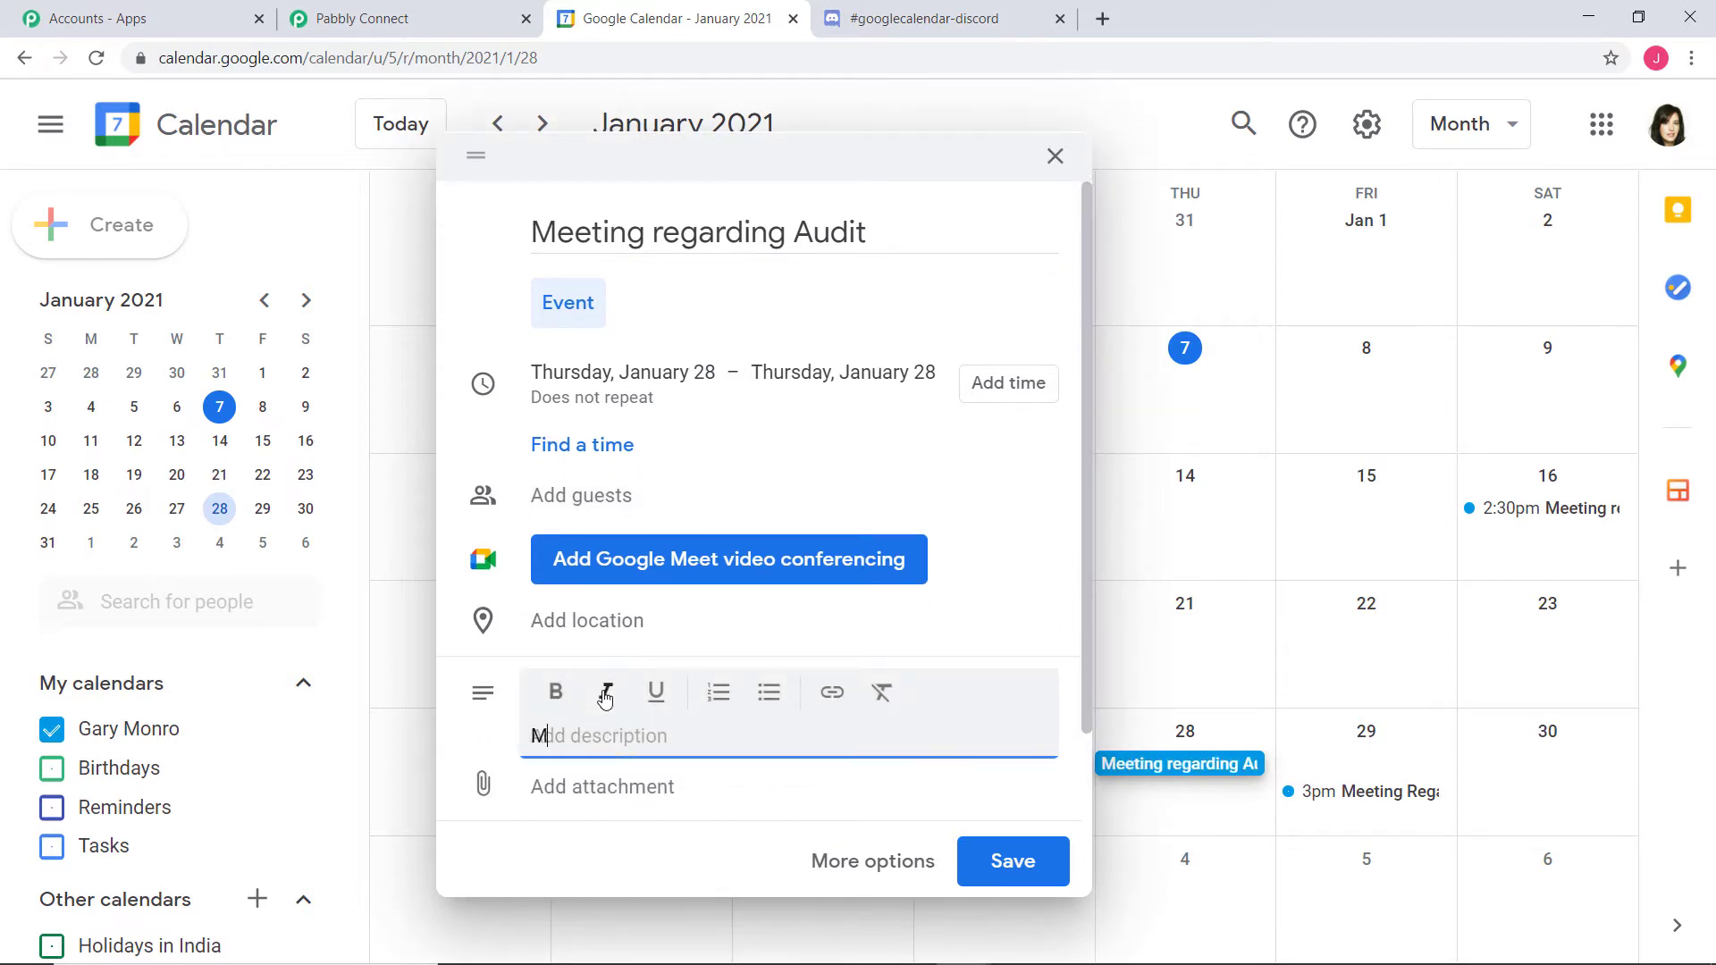
pyautogui.write('ee')
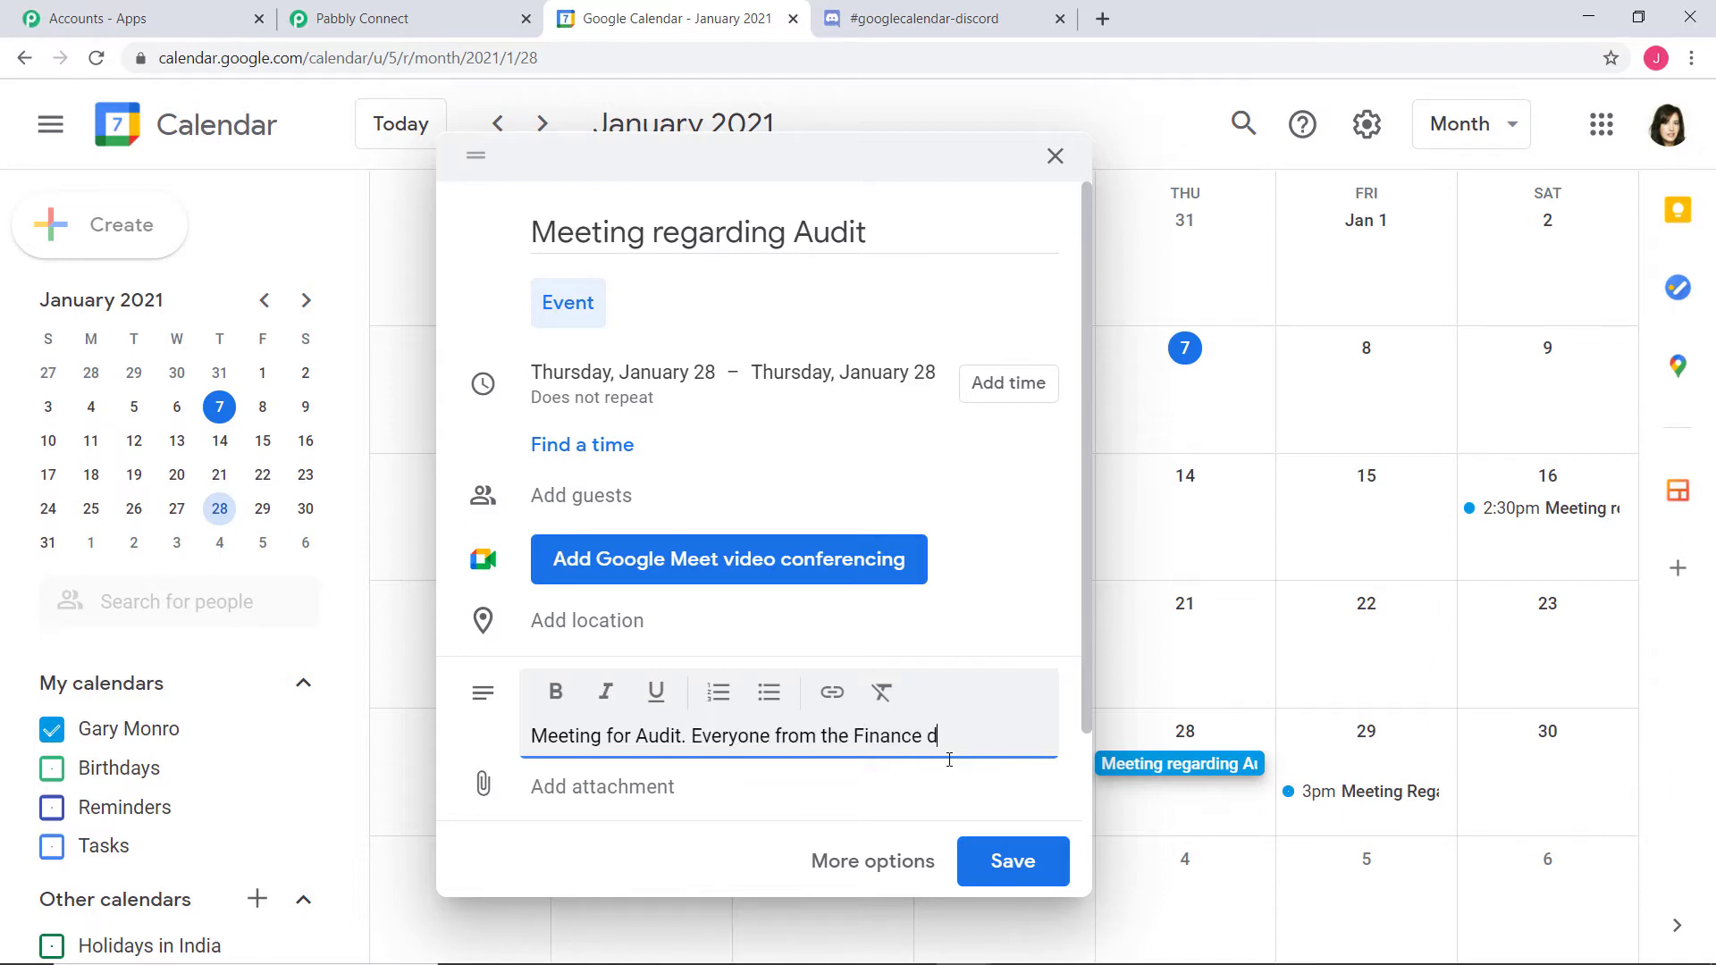
pyautogui.write('have to attend the meeting.')
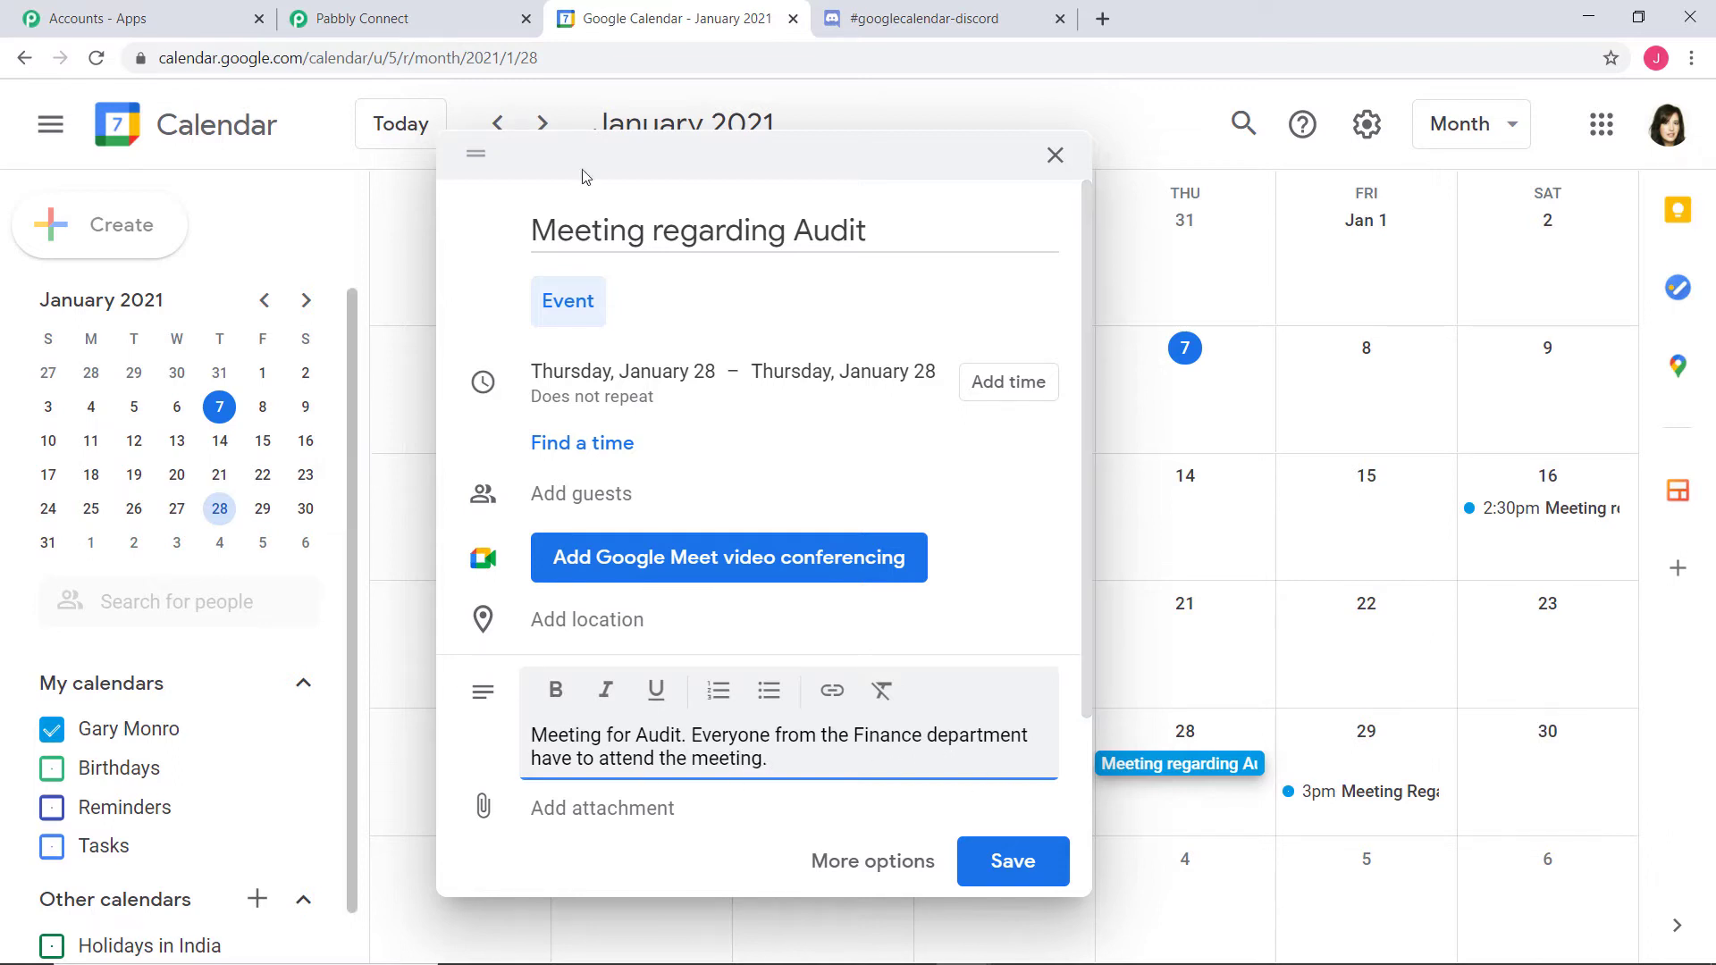
pyautogui.click(1323, 498)
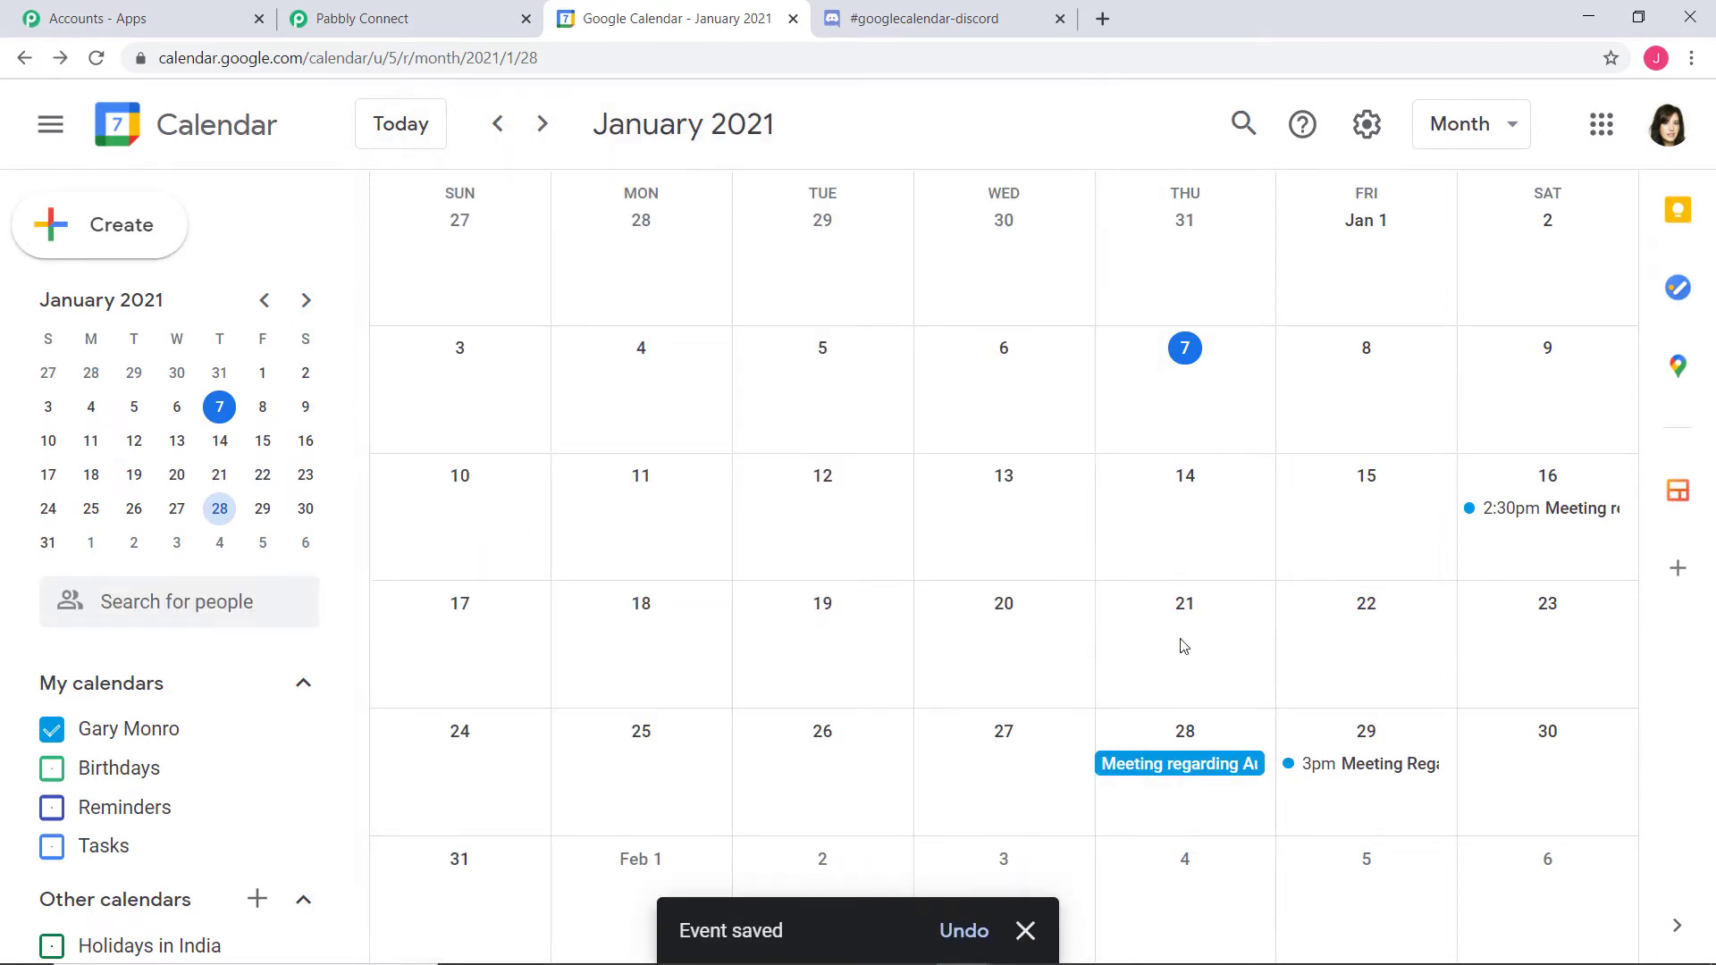
# Check the January 28 event's details, and resend the Google Calendar trigger's test request in Pabbly Connect
pyautogui.click(1160, 769)
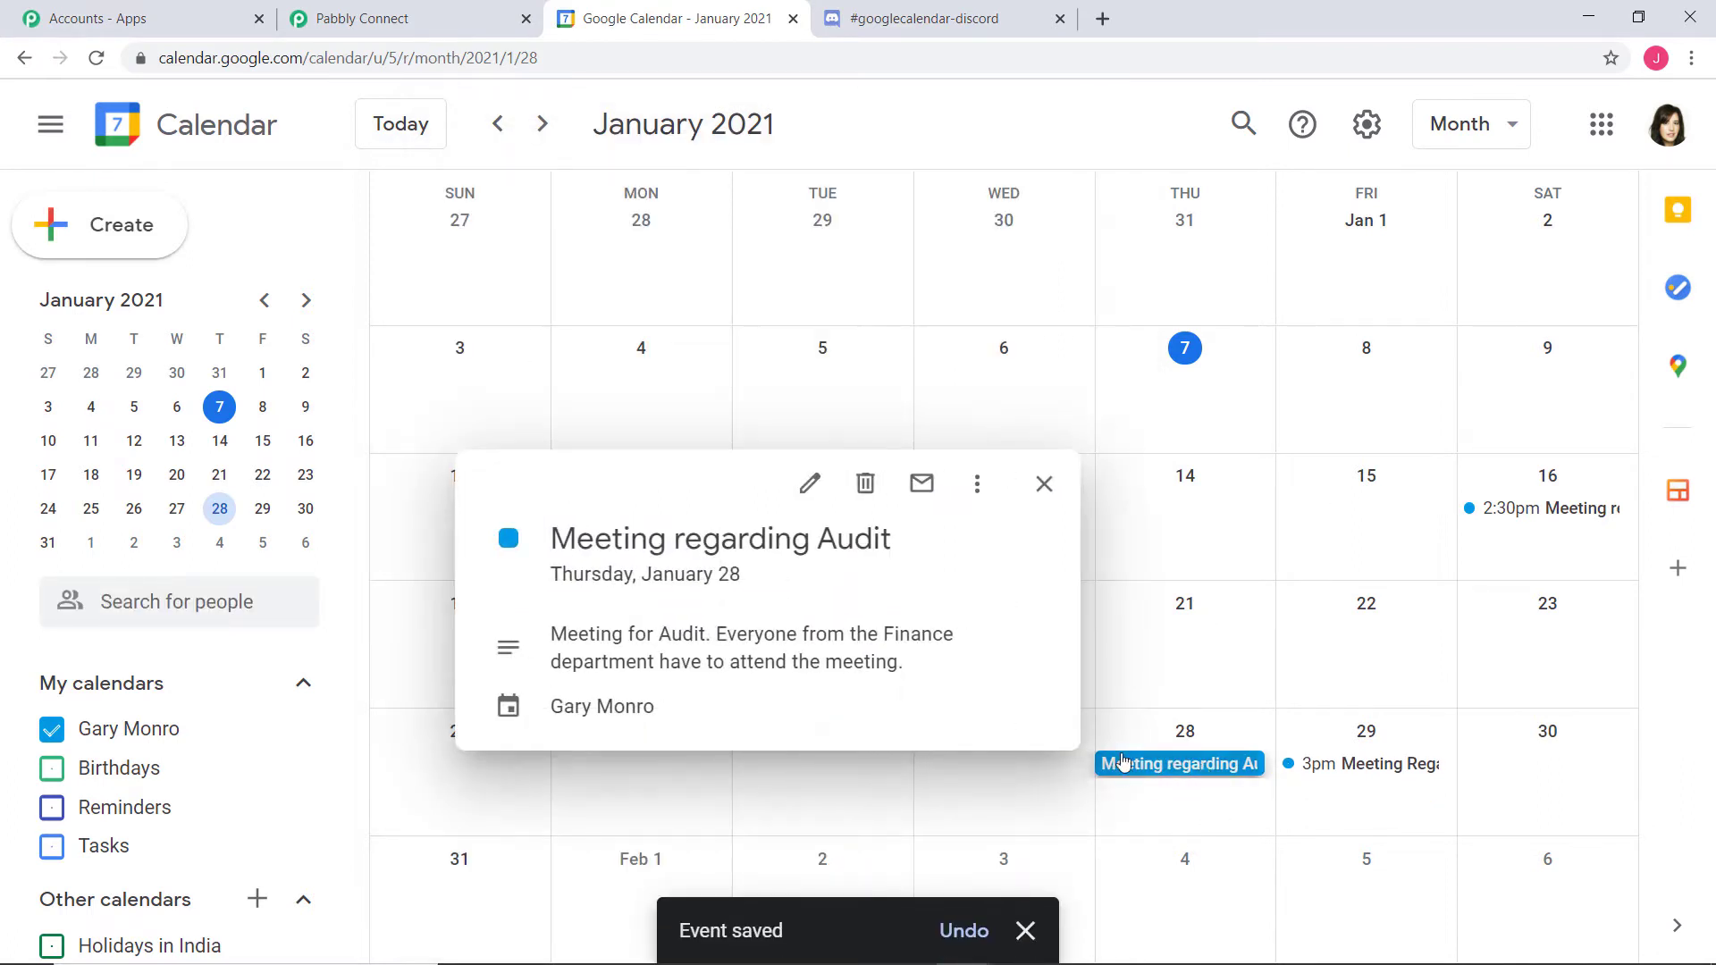
pyautogui.click(1202, 546)
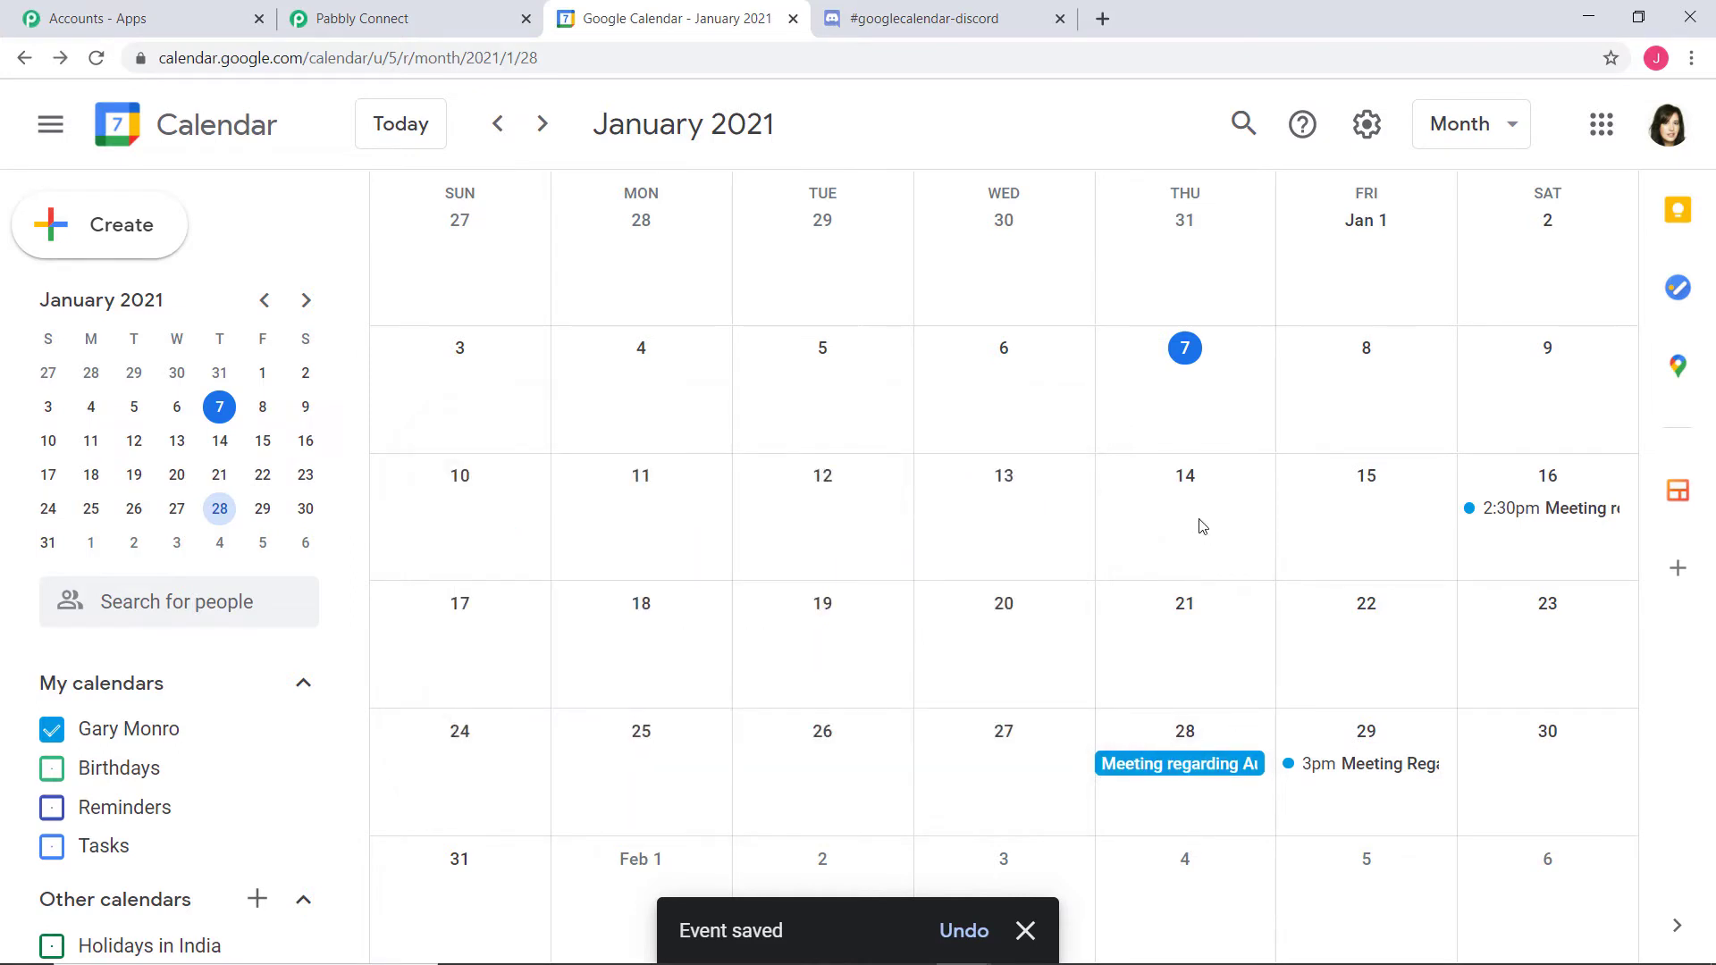
pyautogui.click(427, 19)
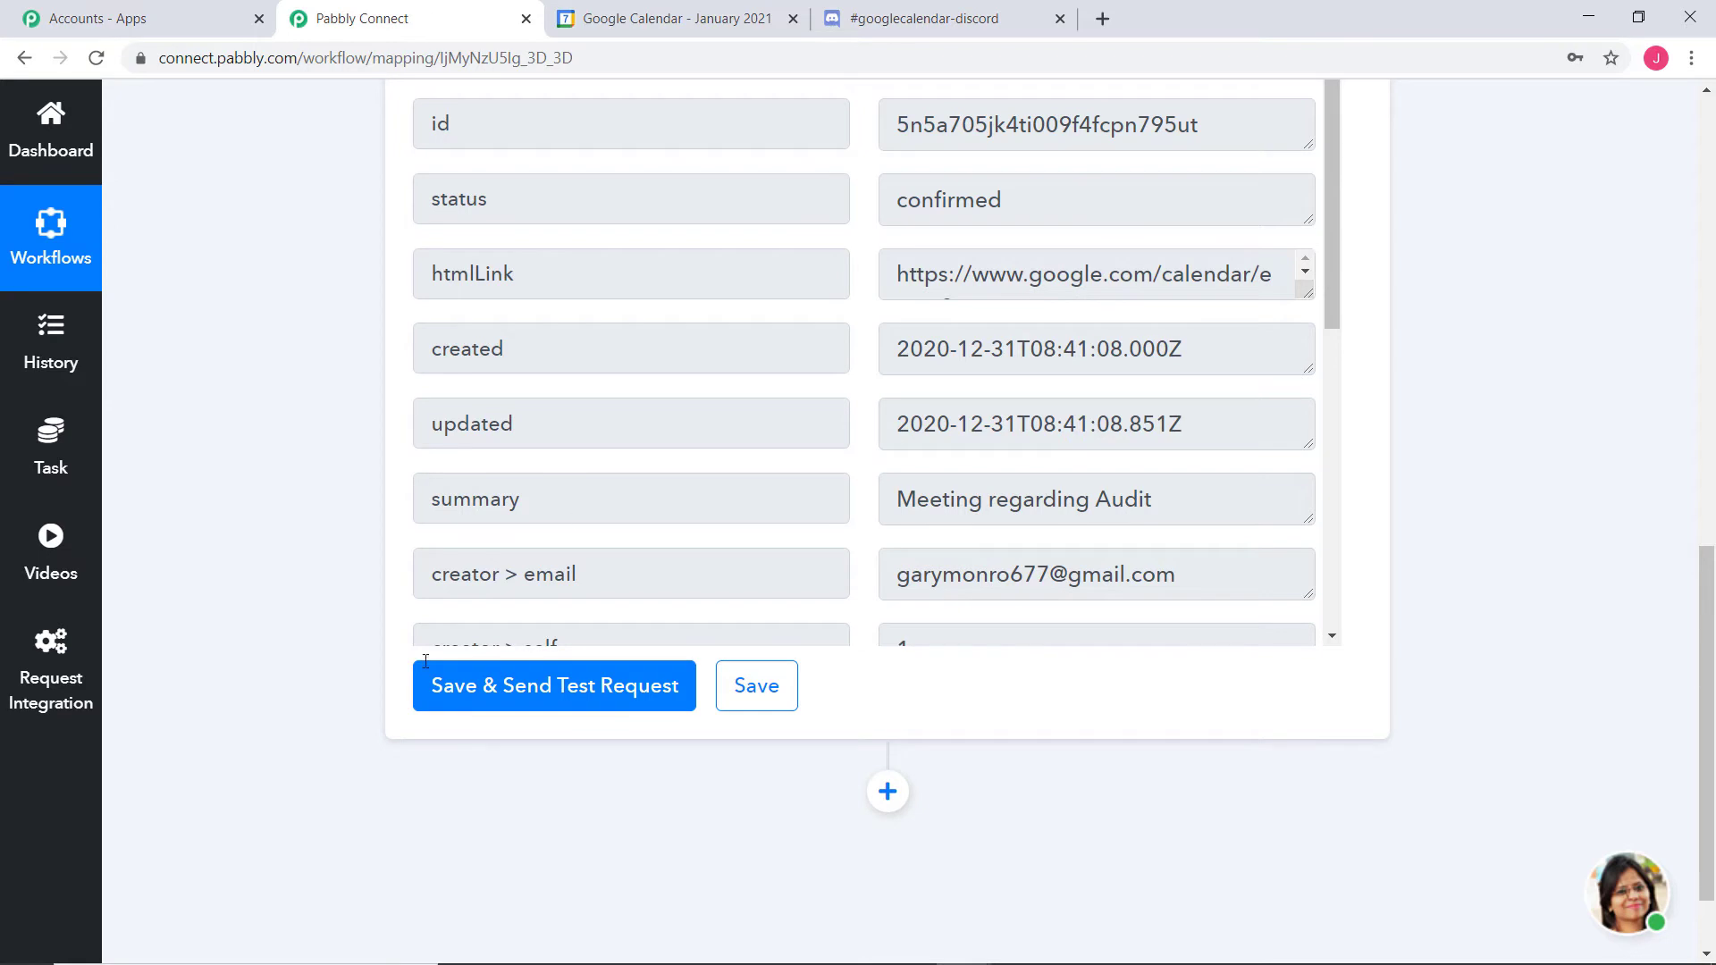
pyautogui.click(533, 698)
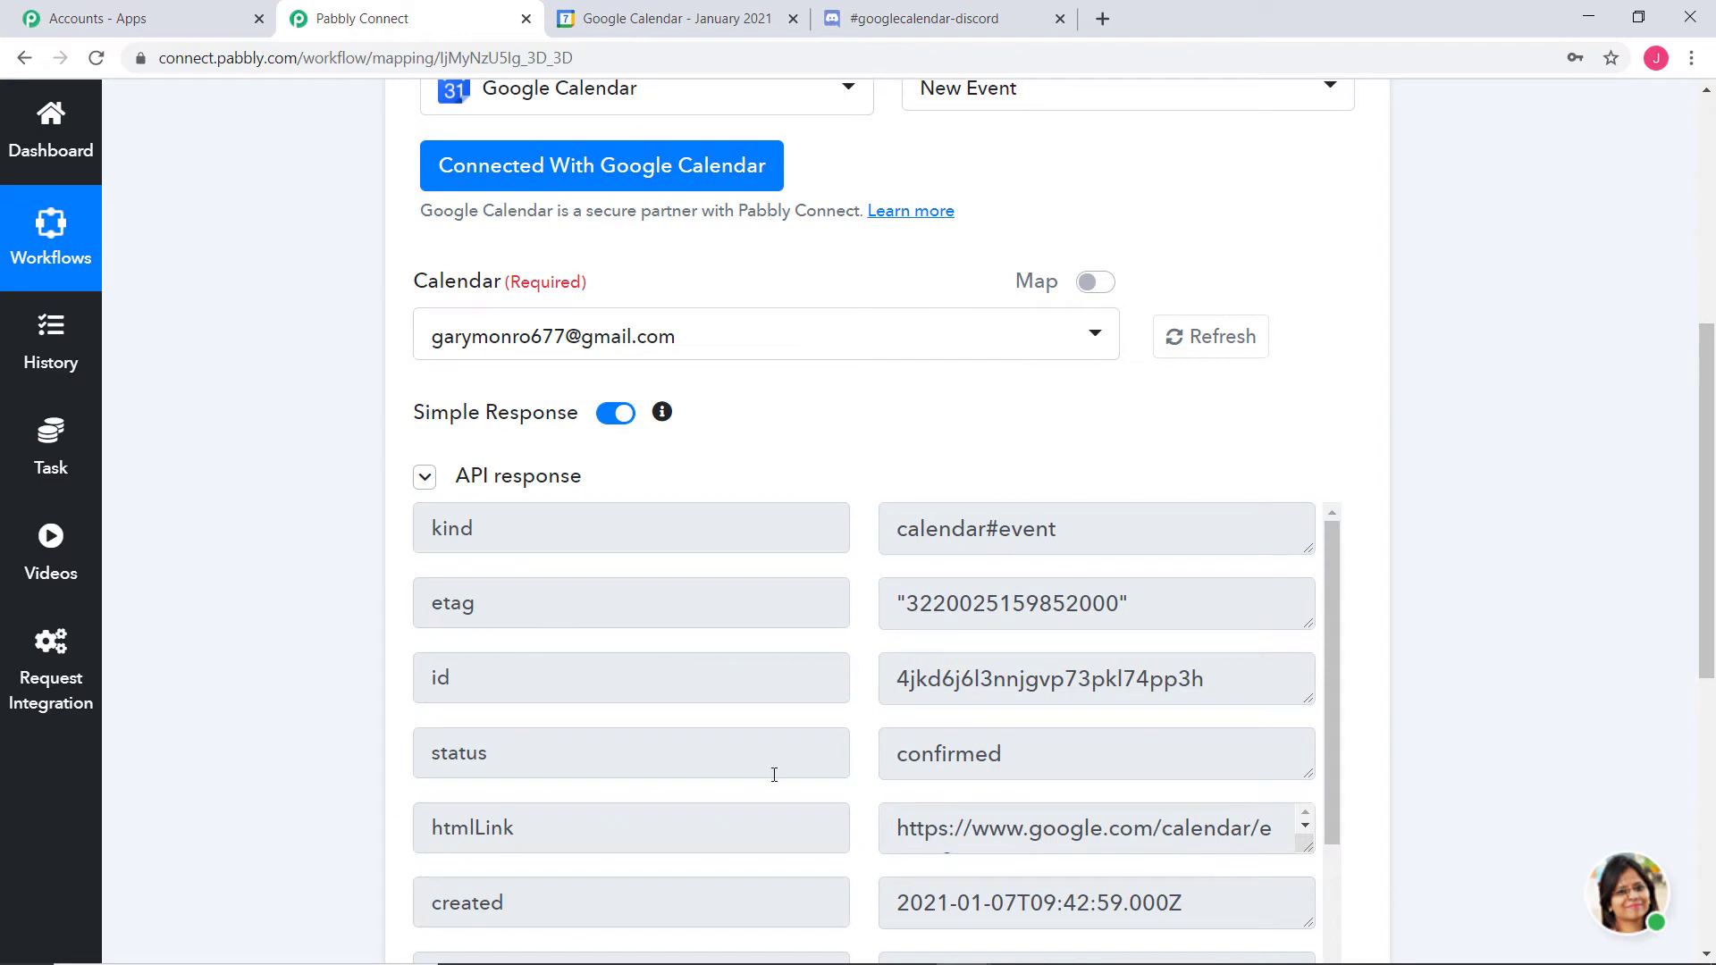
# Enlarge the description value in the trigger's API response to read it in full, and save the trigger
pyautogui.scroll(-3, 1069, 755)
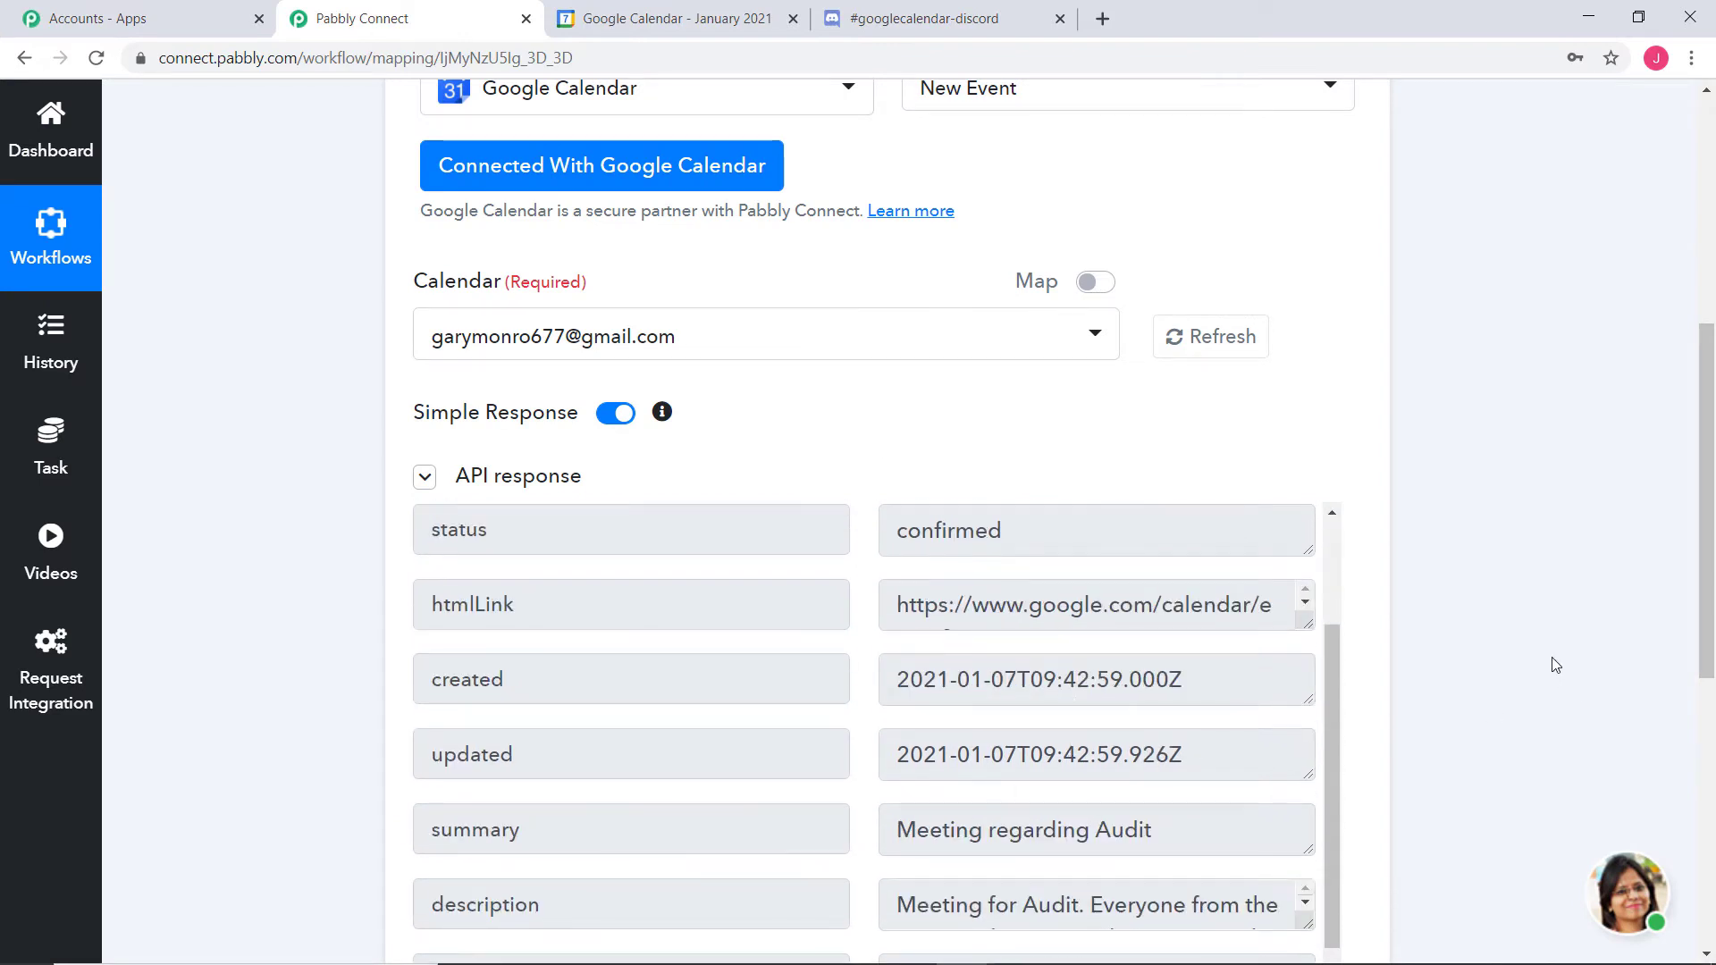
pyautogui.scroll(-3, 1555, 664)
pyautogui.click(1301, 688)
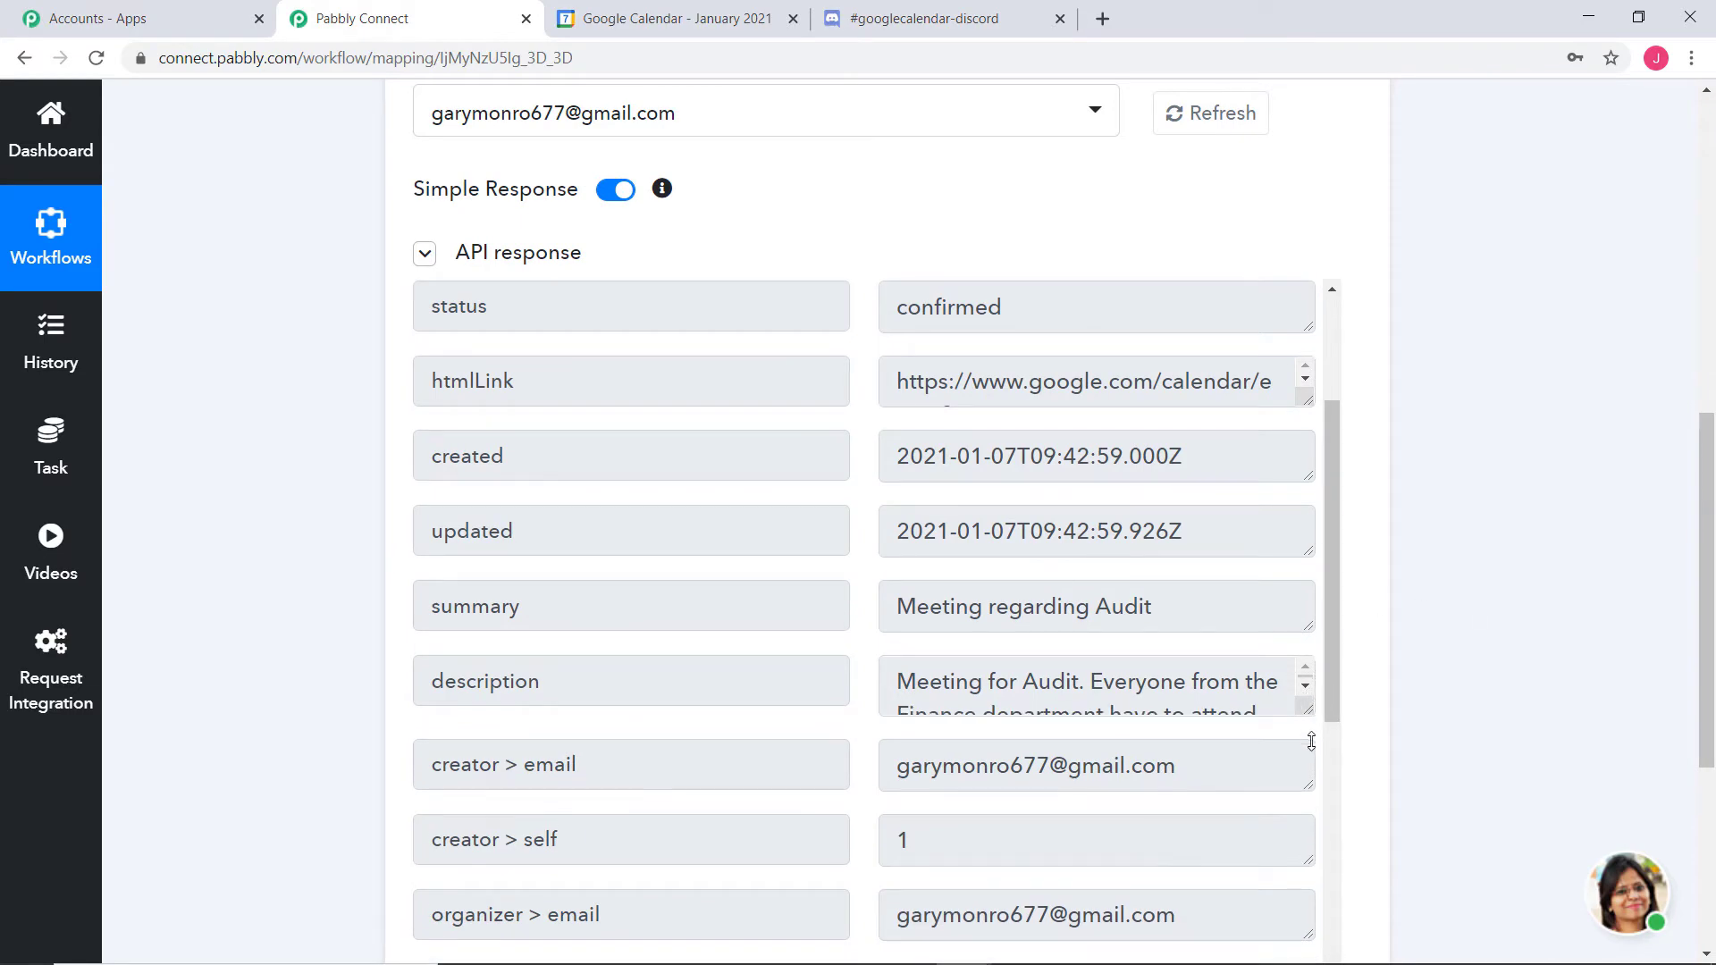
pyautogui.scroll(-2, 1537, 567)
pyautogui.scroll(-3, 1555, 500)
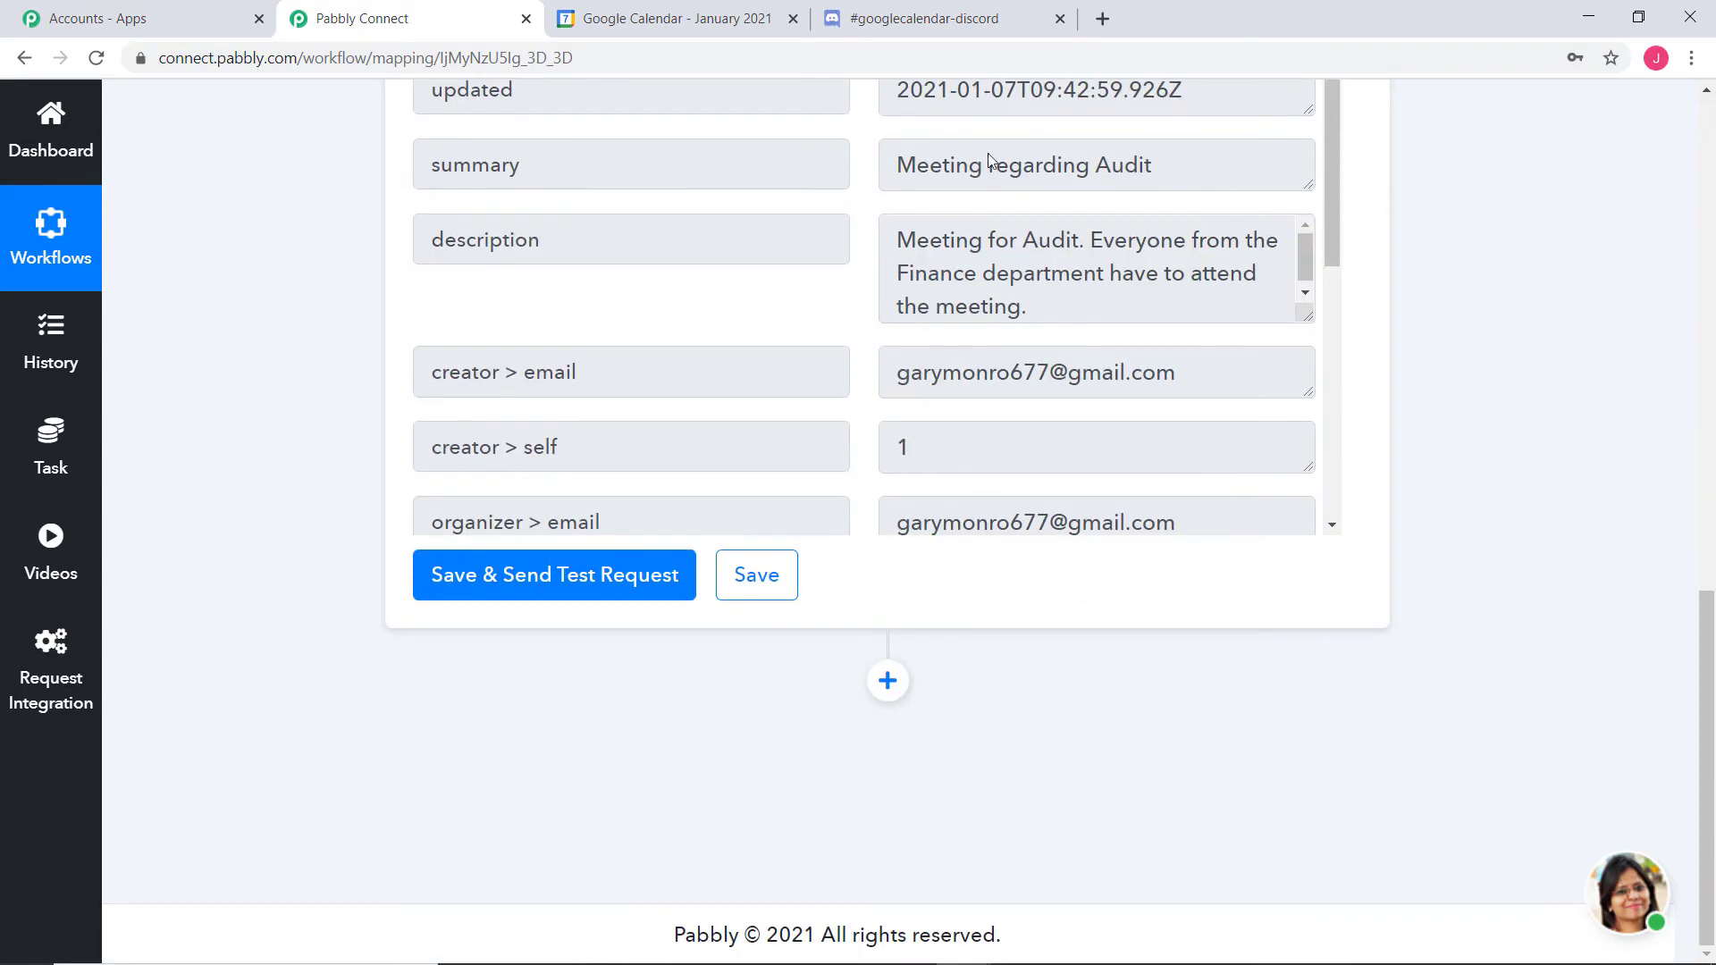
pyautogui.click(778, 582)
pyautogui.scroll(8, 1526, 384)
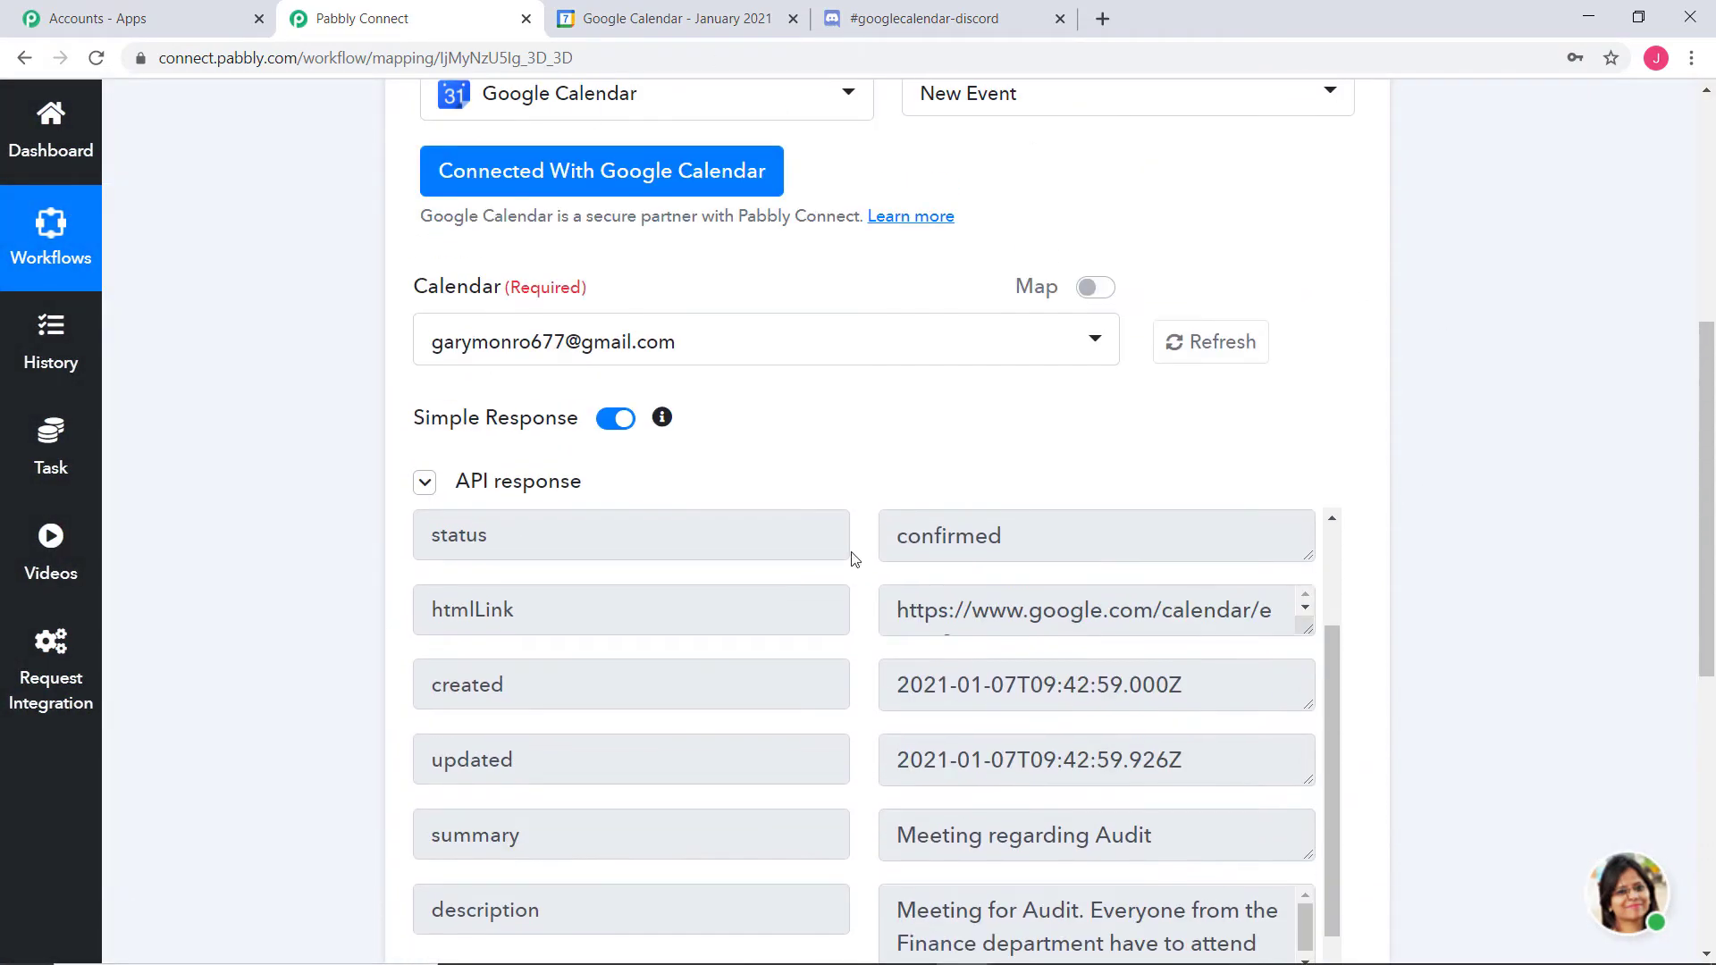
pyautogui.scroll(3, 1476, 337)
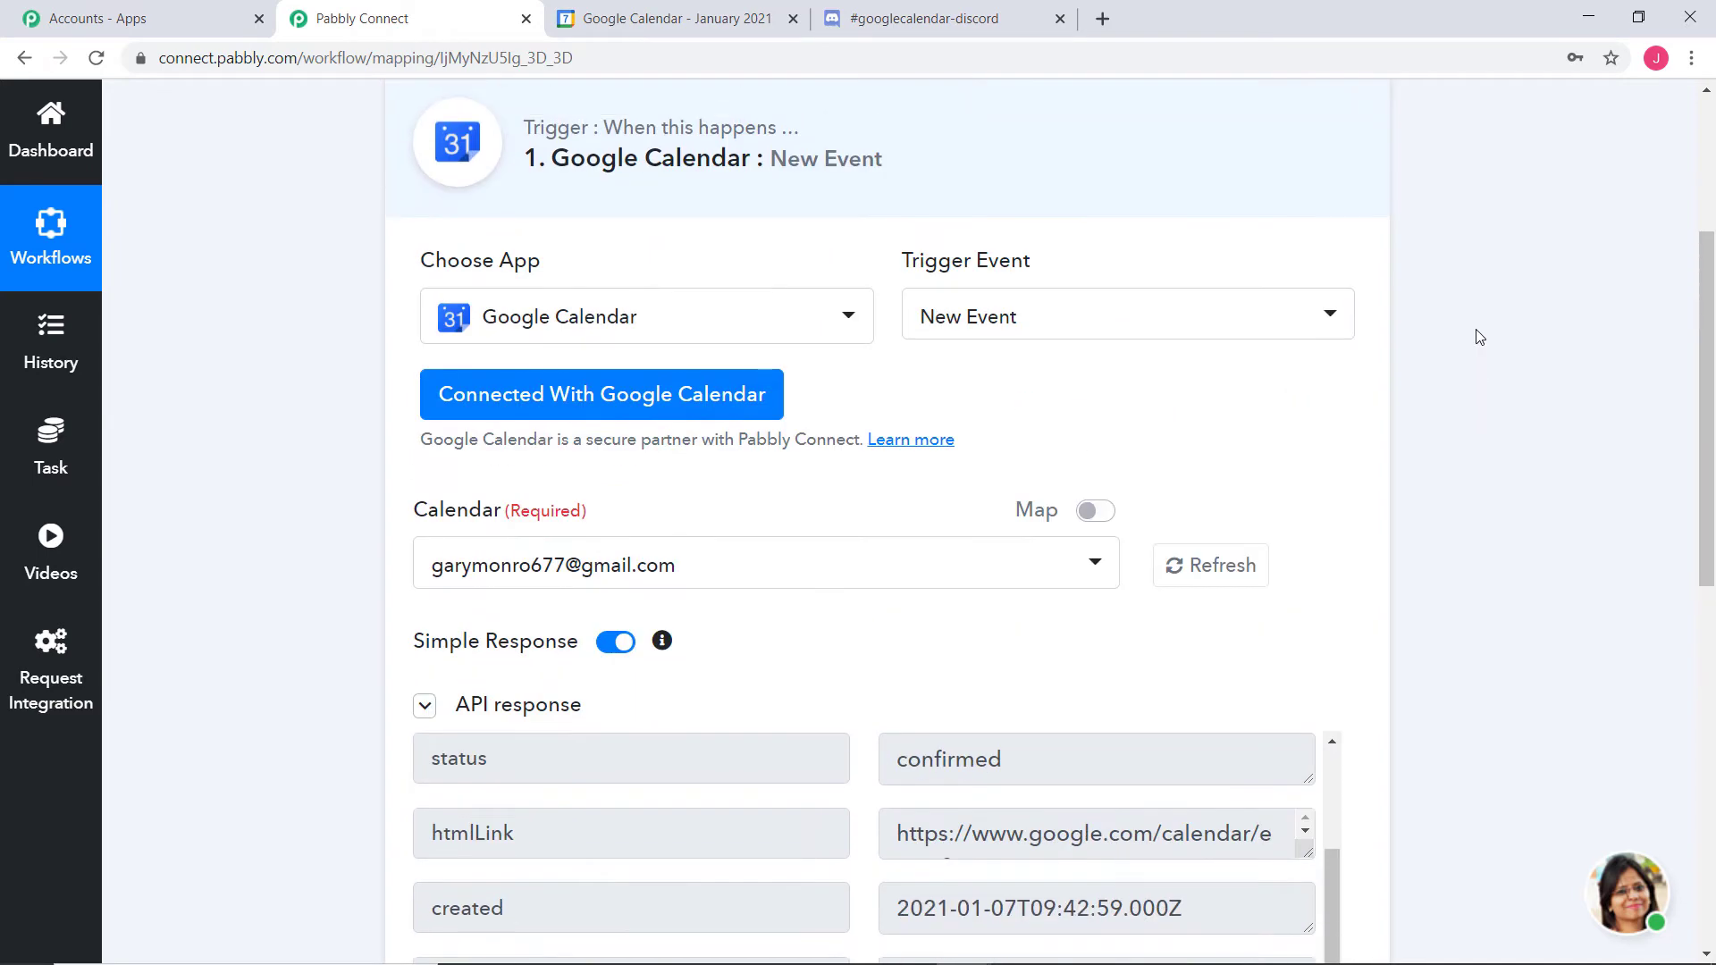
pyautogui.scroll(-10, 1474, 333)
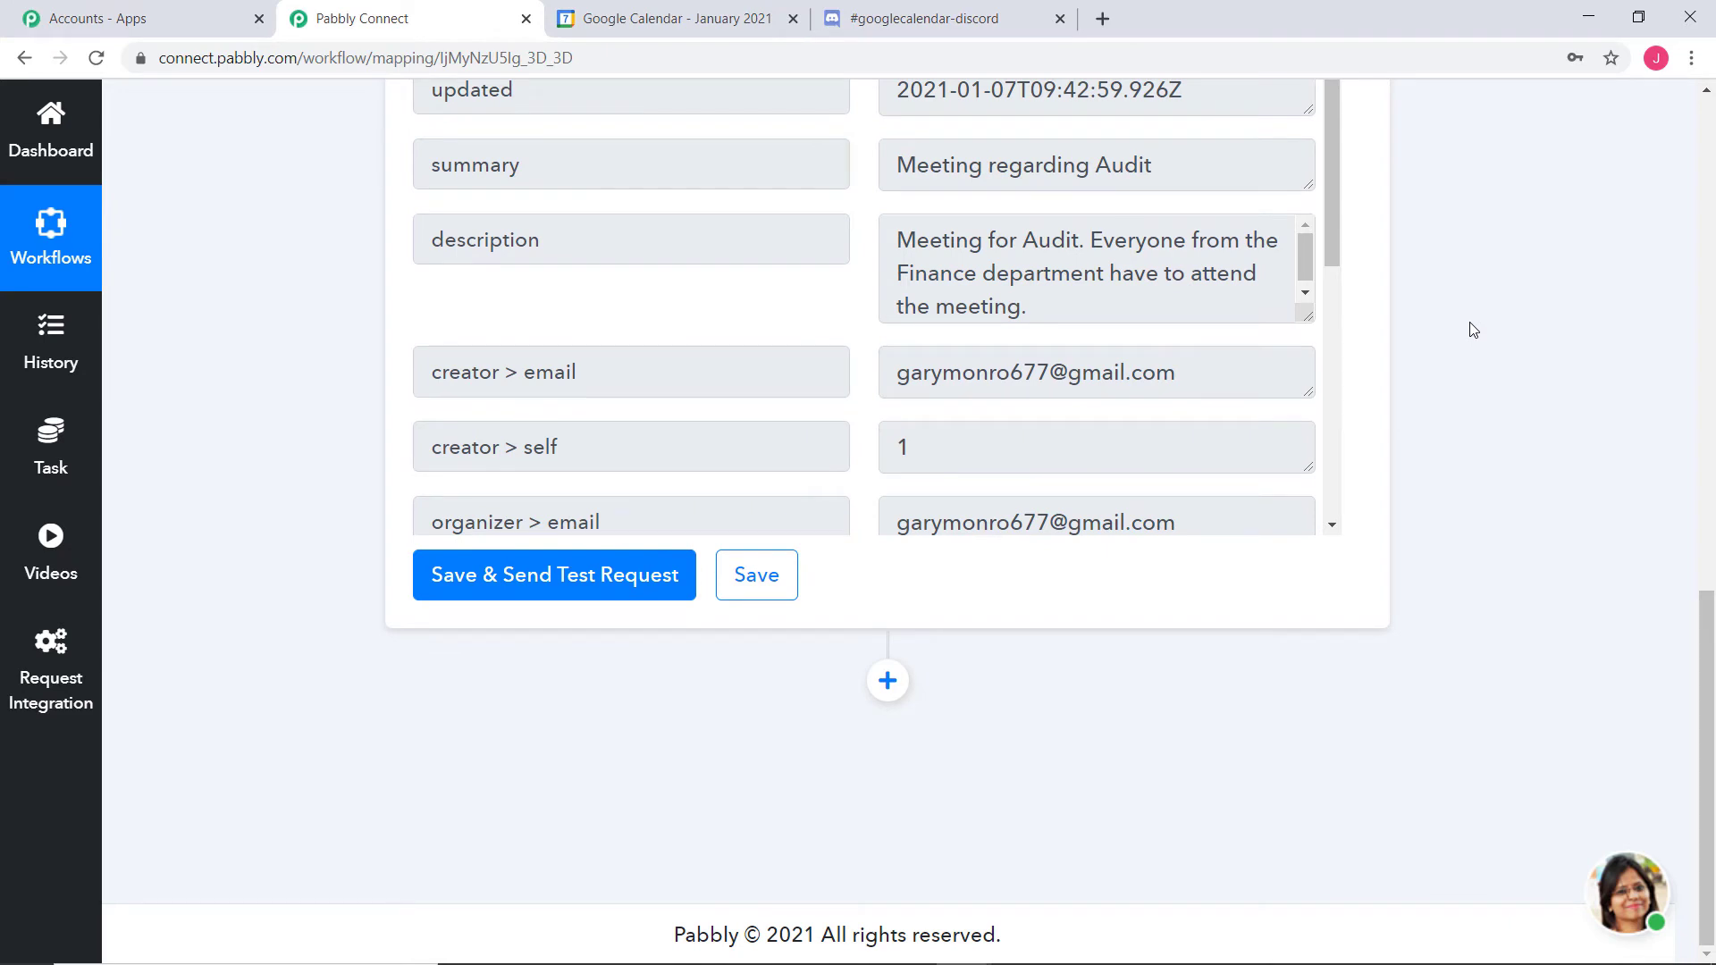
# Add an action step after the trigger with Discord as the app and Send Channel Message as the action event
pyautogui.click(887, 681)
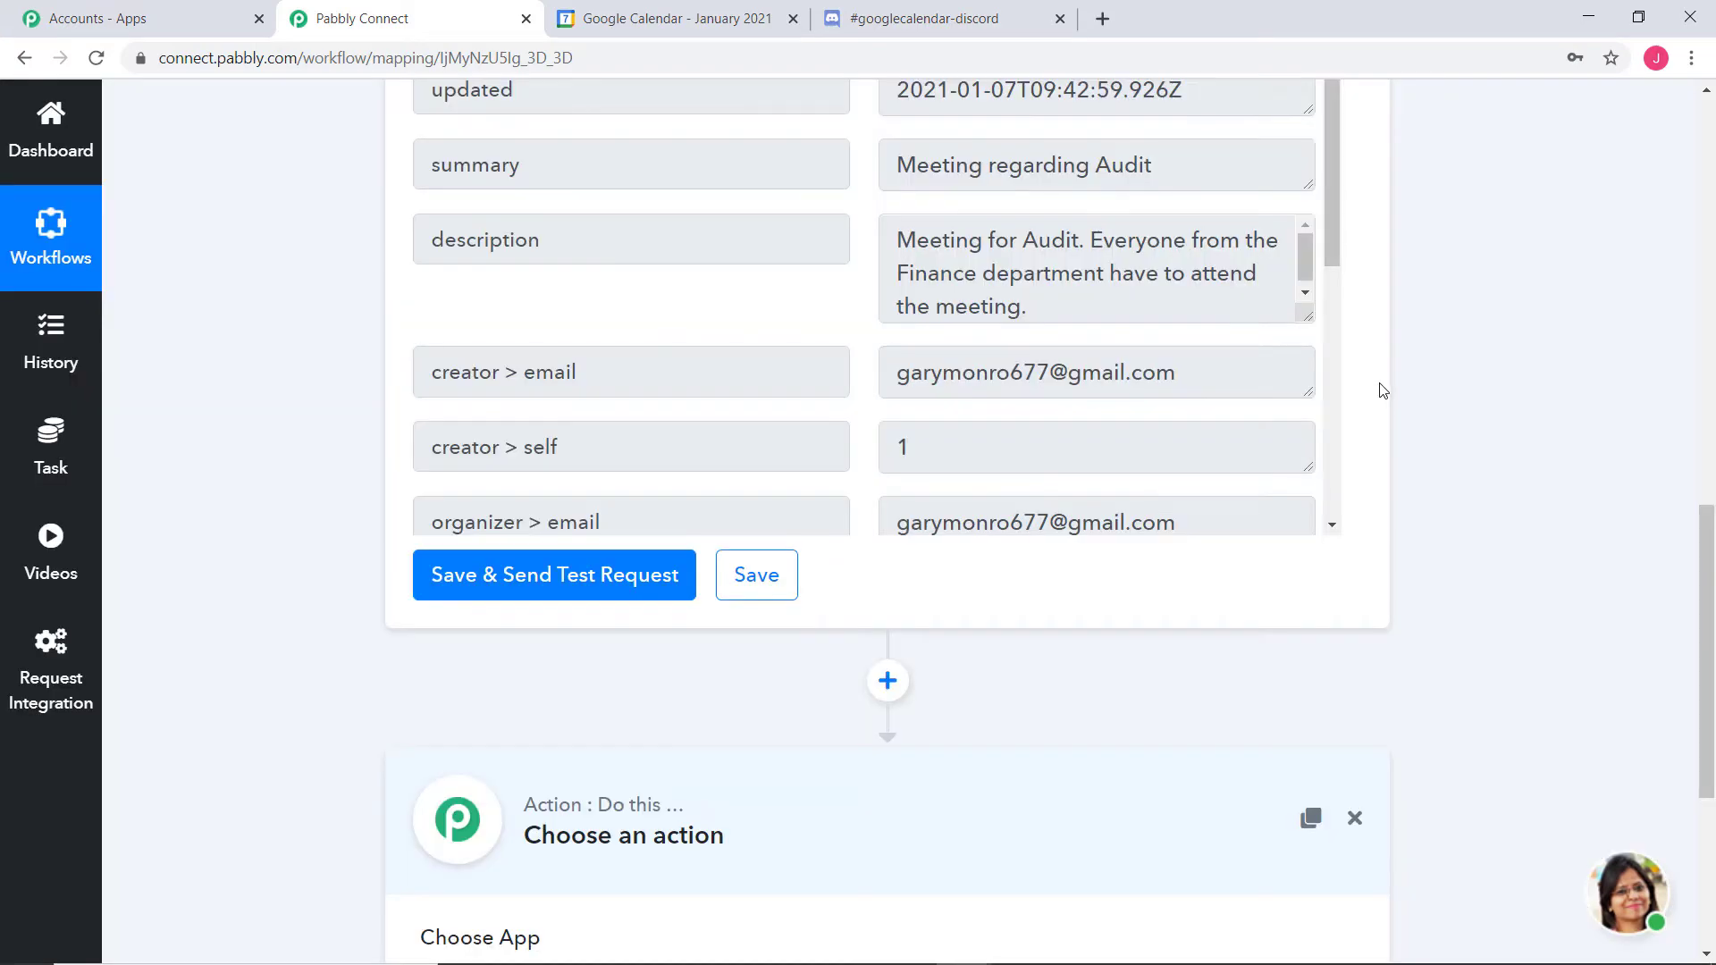
pyautogui.scroll(-5, 1379, 390)
pyautogui.click(689, 547)
pyautogui.write('dis')
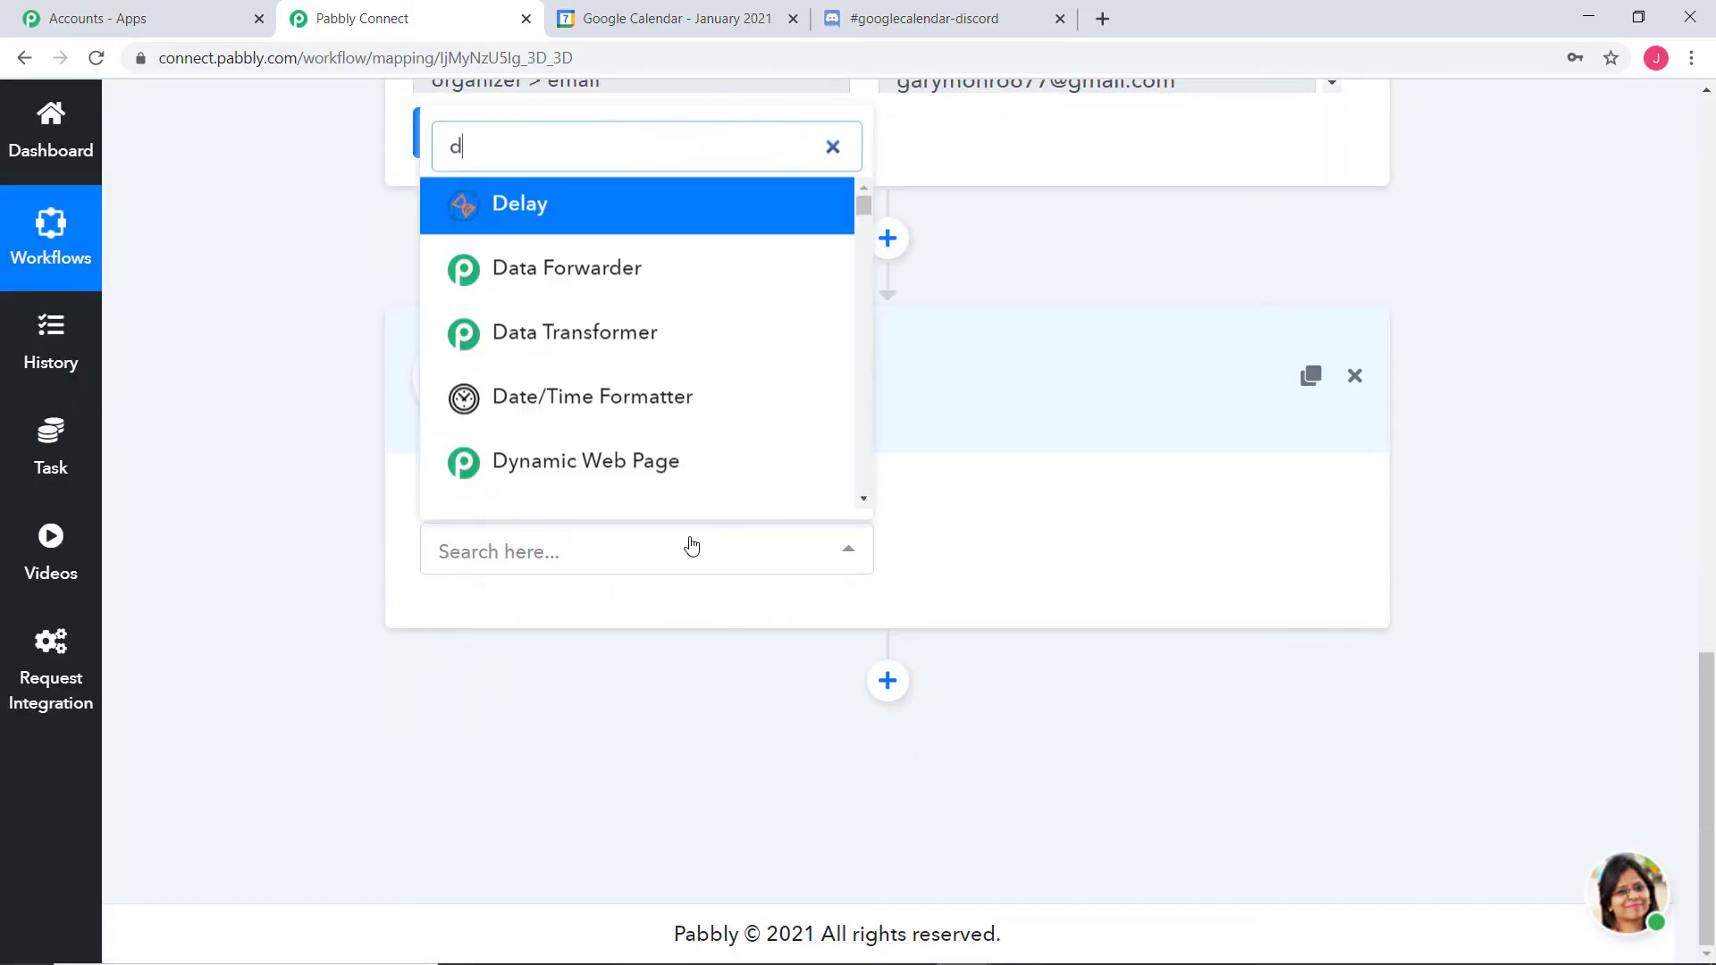
pyautogui.click(582, 420)
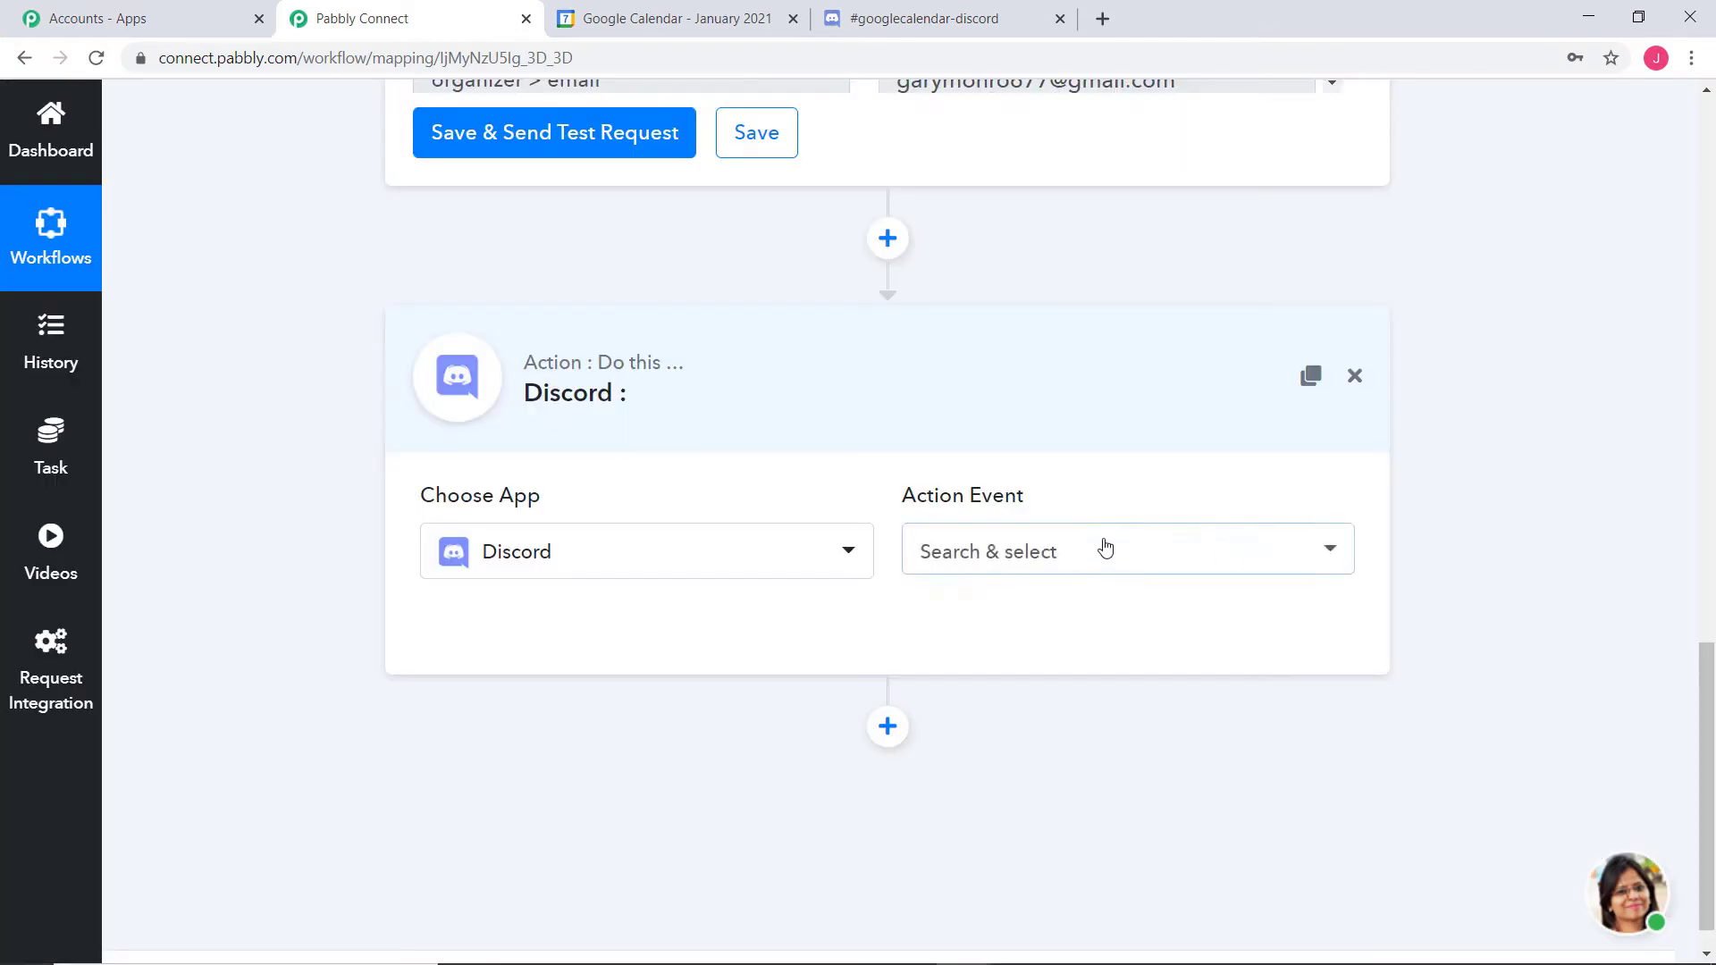
pyautogui.click(1103, 547)
pyautogui.scroll(-1, 1534, 577)
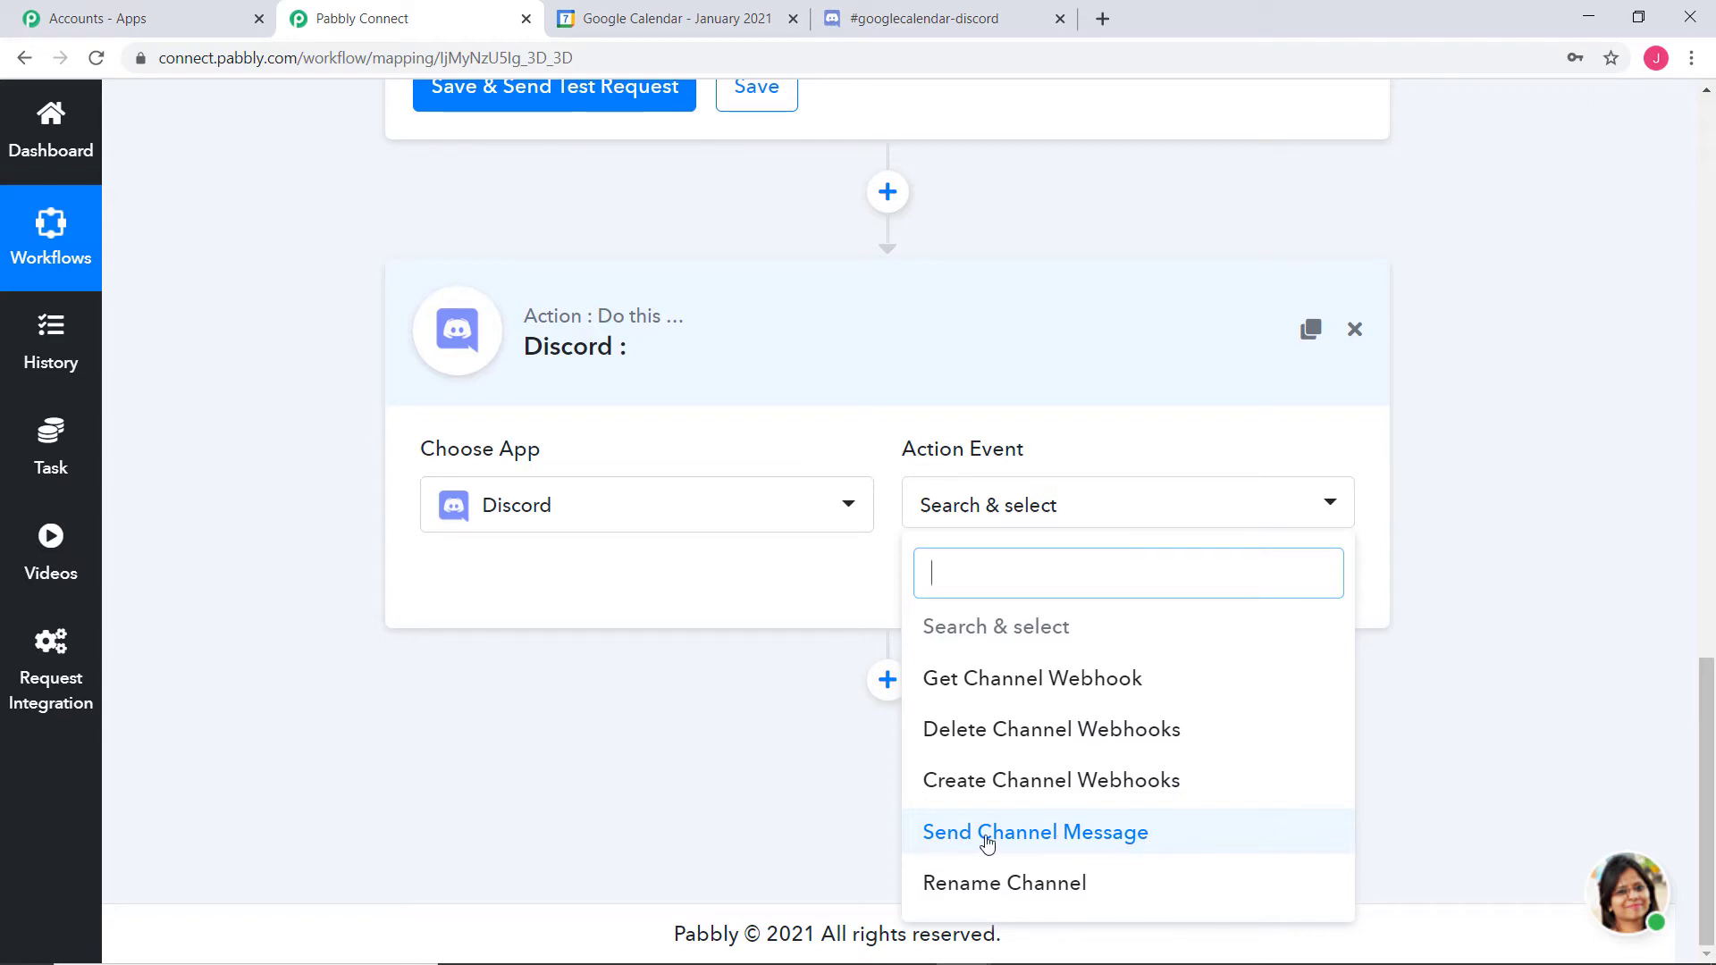
pyautogui.click(1042, 836)
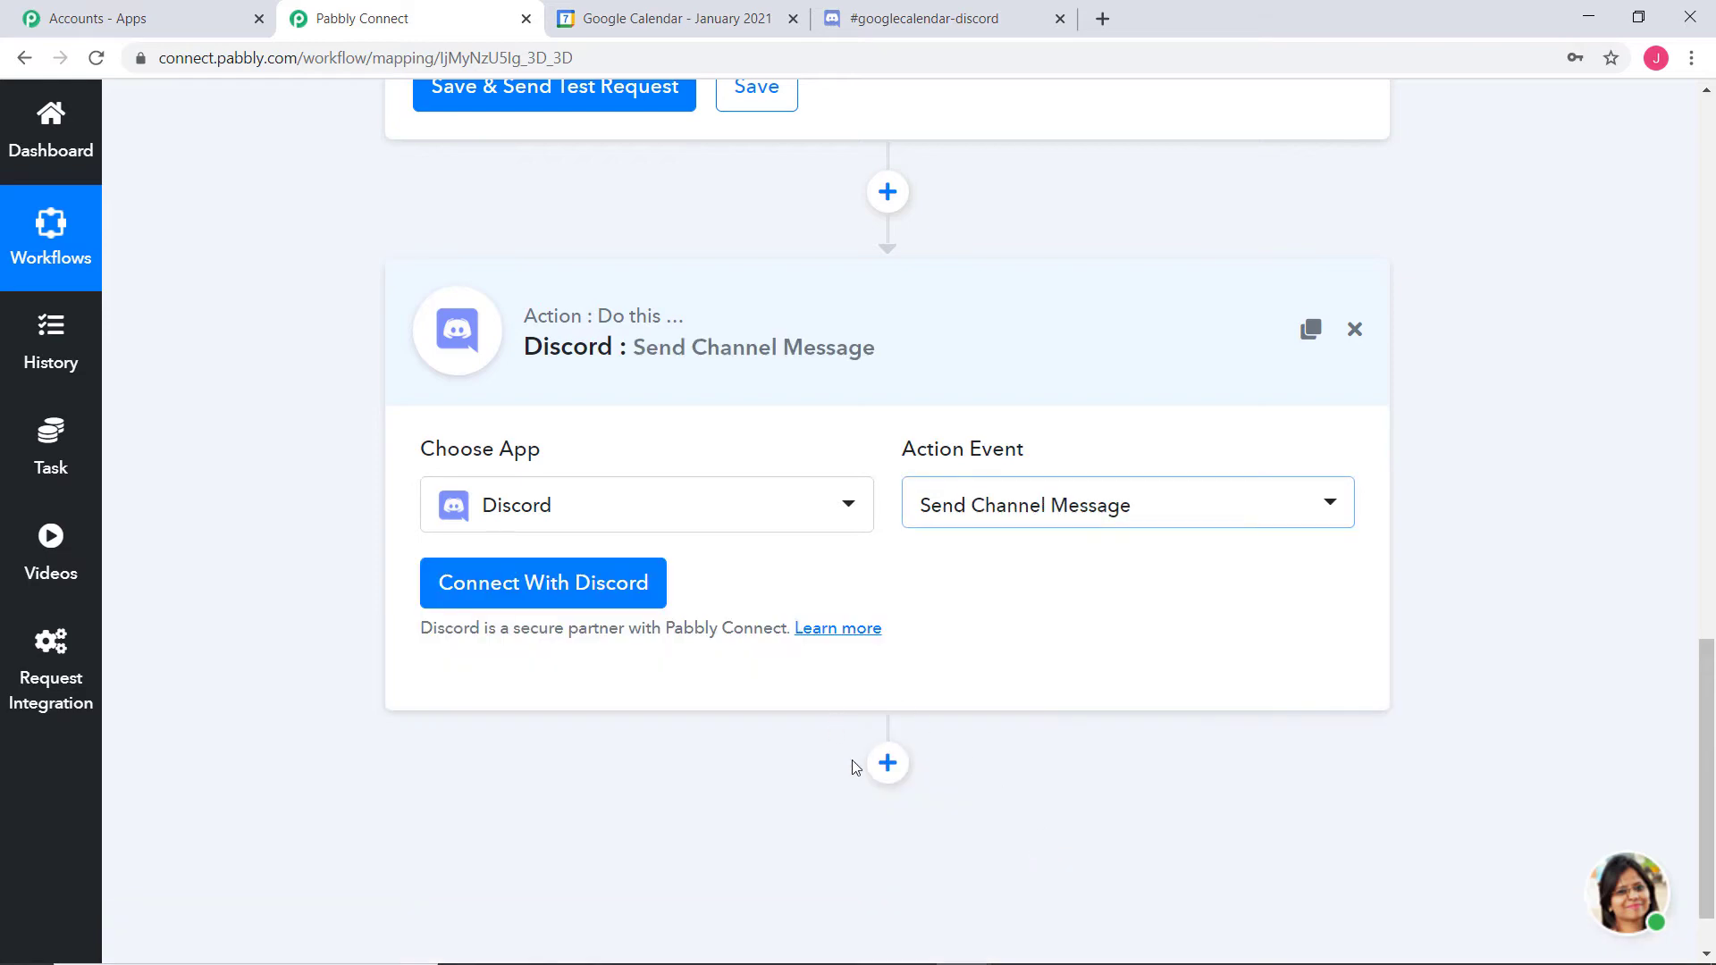
# Connect the Send Channel Message action to Discord with new credentials, adding the Pabbly bot to the account owner's server and authorizing its permissions
pyautogui.click(534, 594)
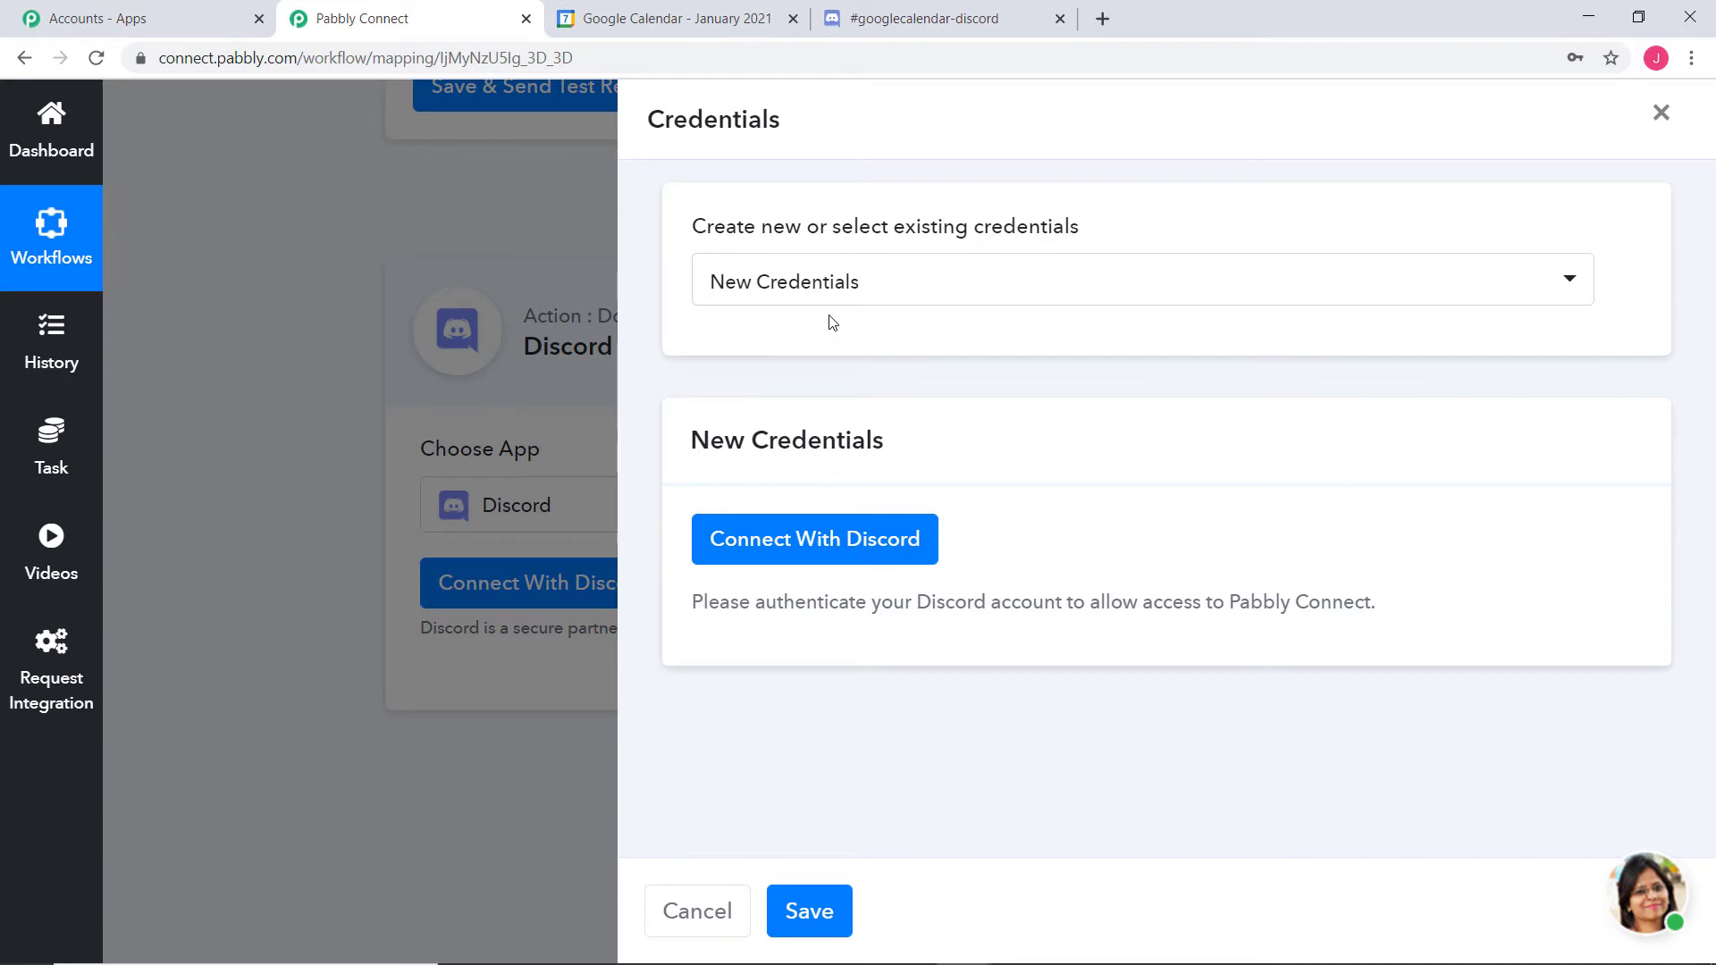
pyautogui.click(835, 539)
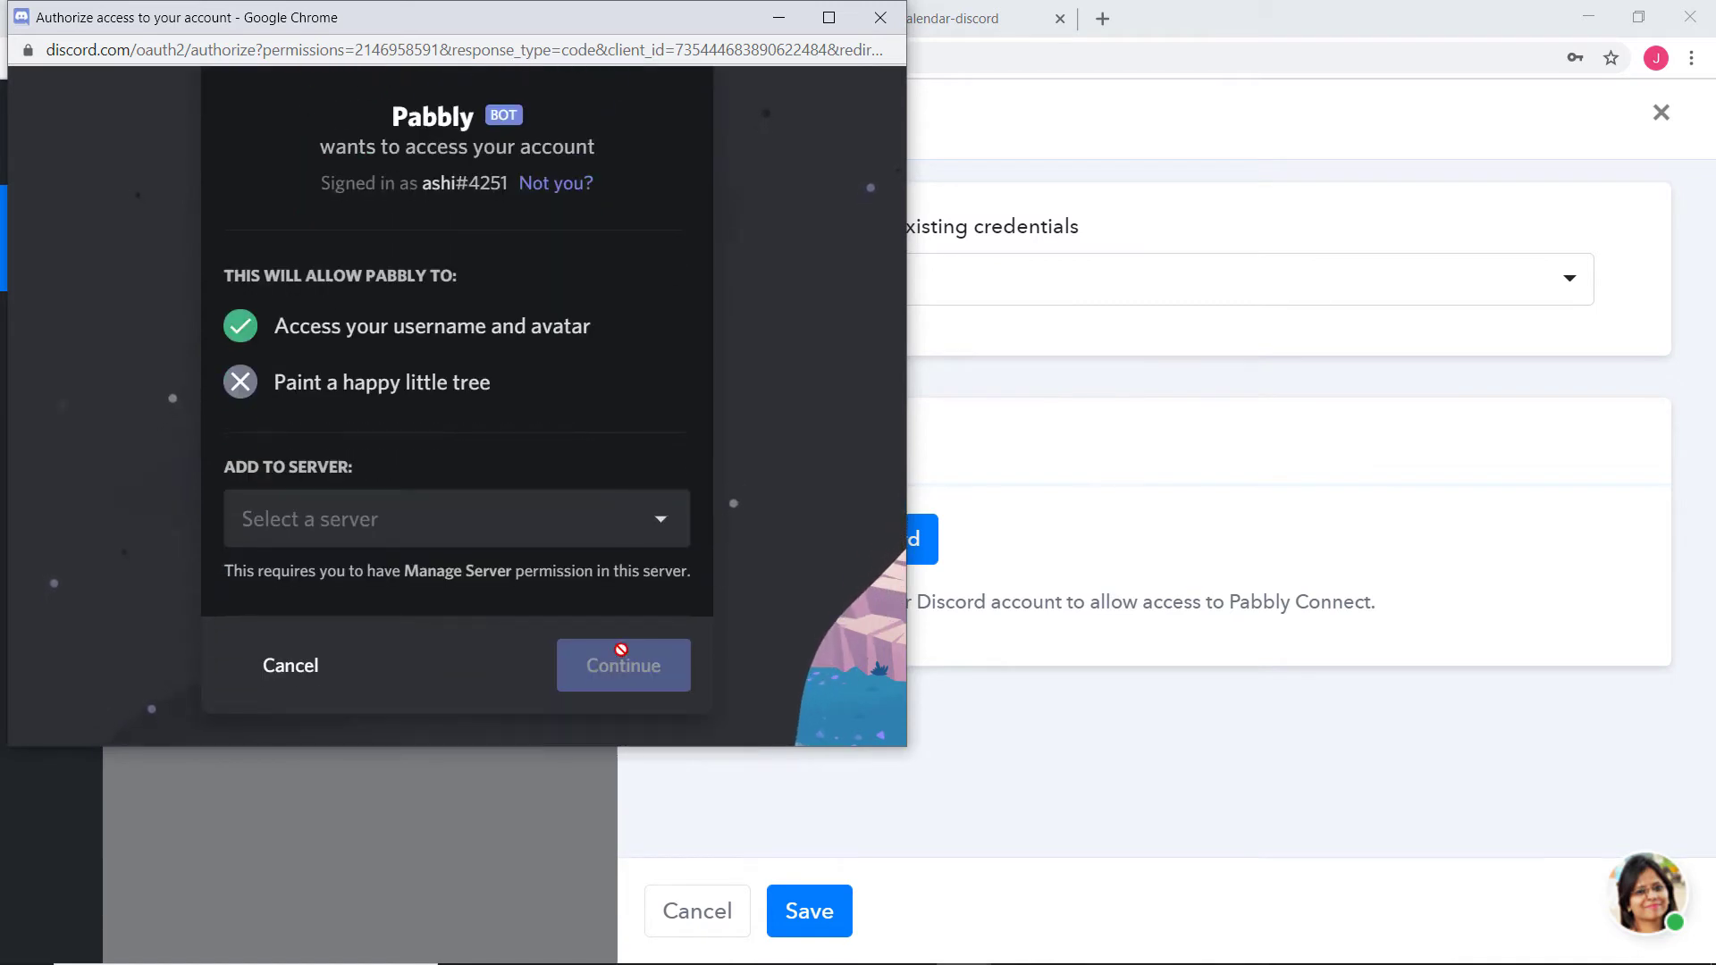
pyautogui.click(547, 541)
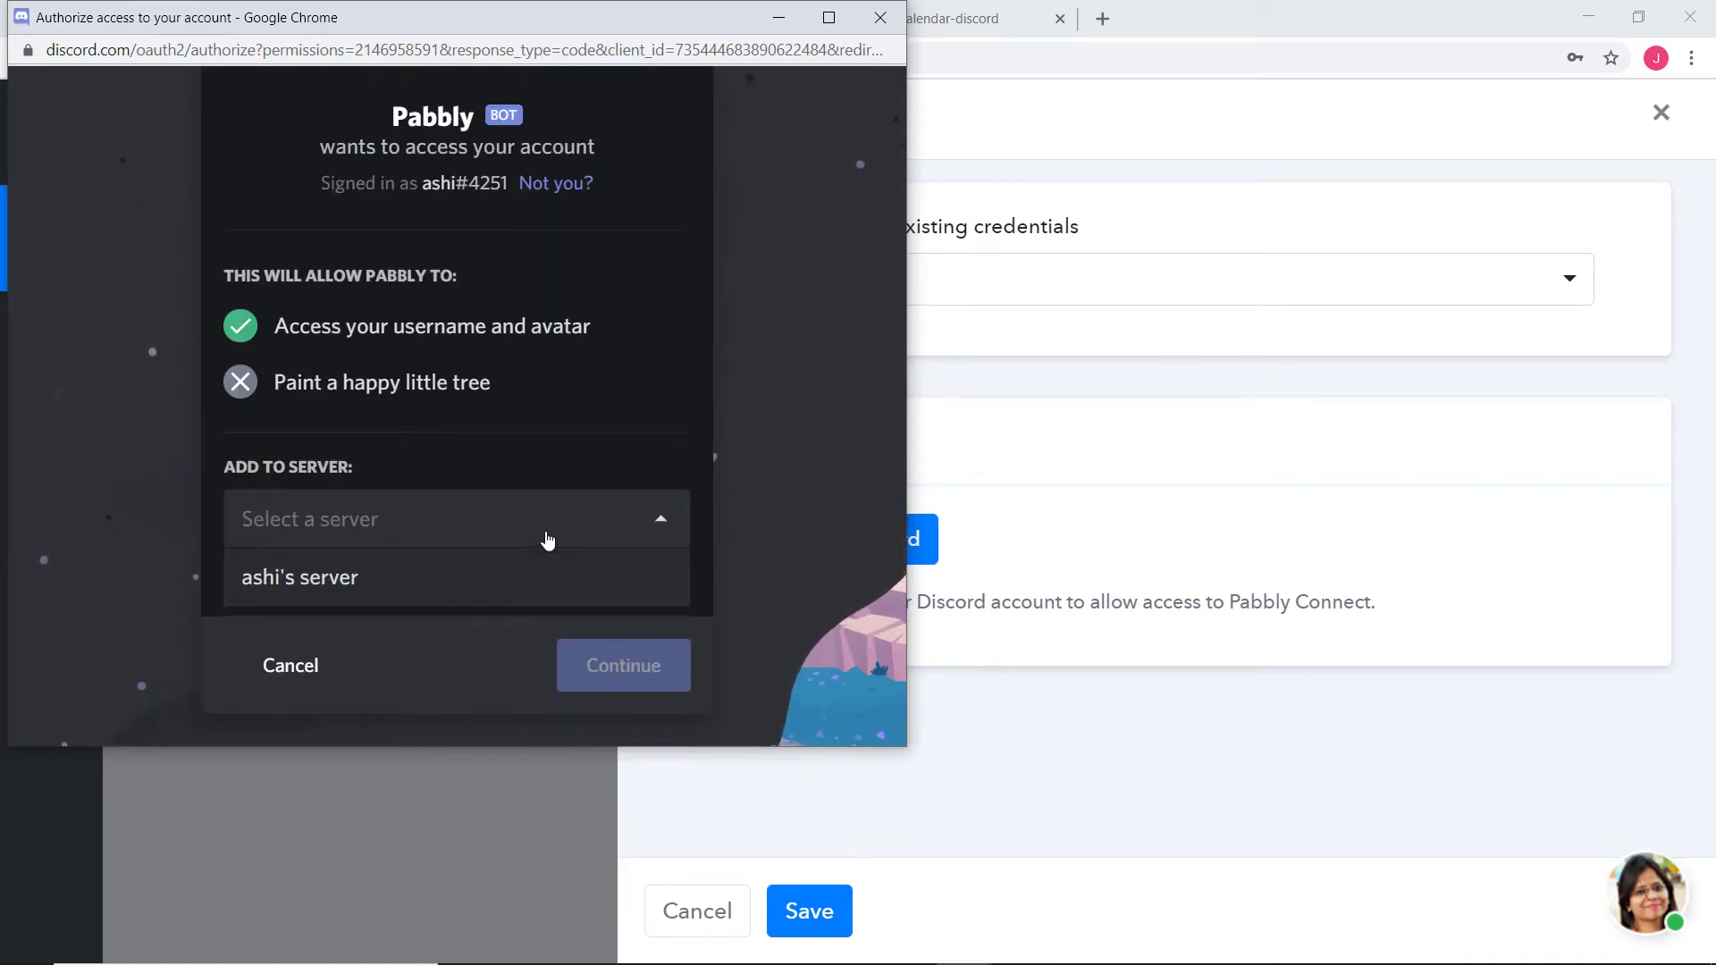
pyautogui.click(399, 588)
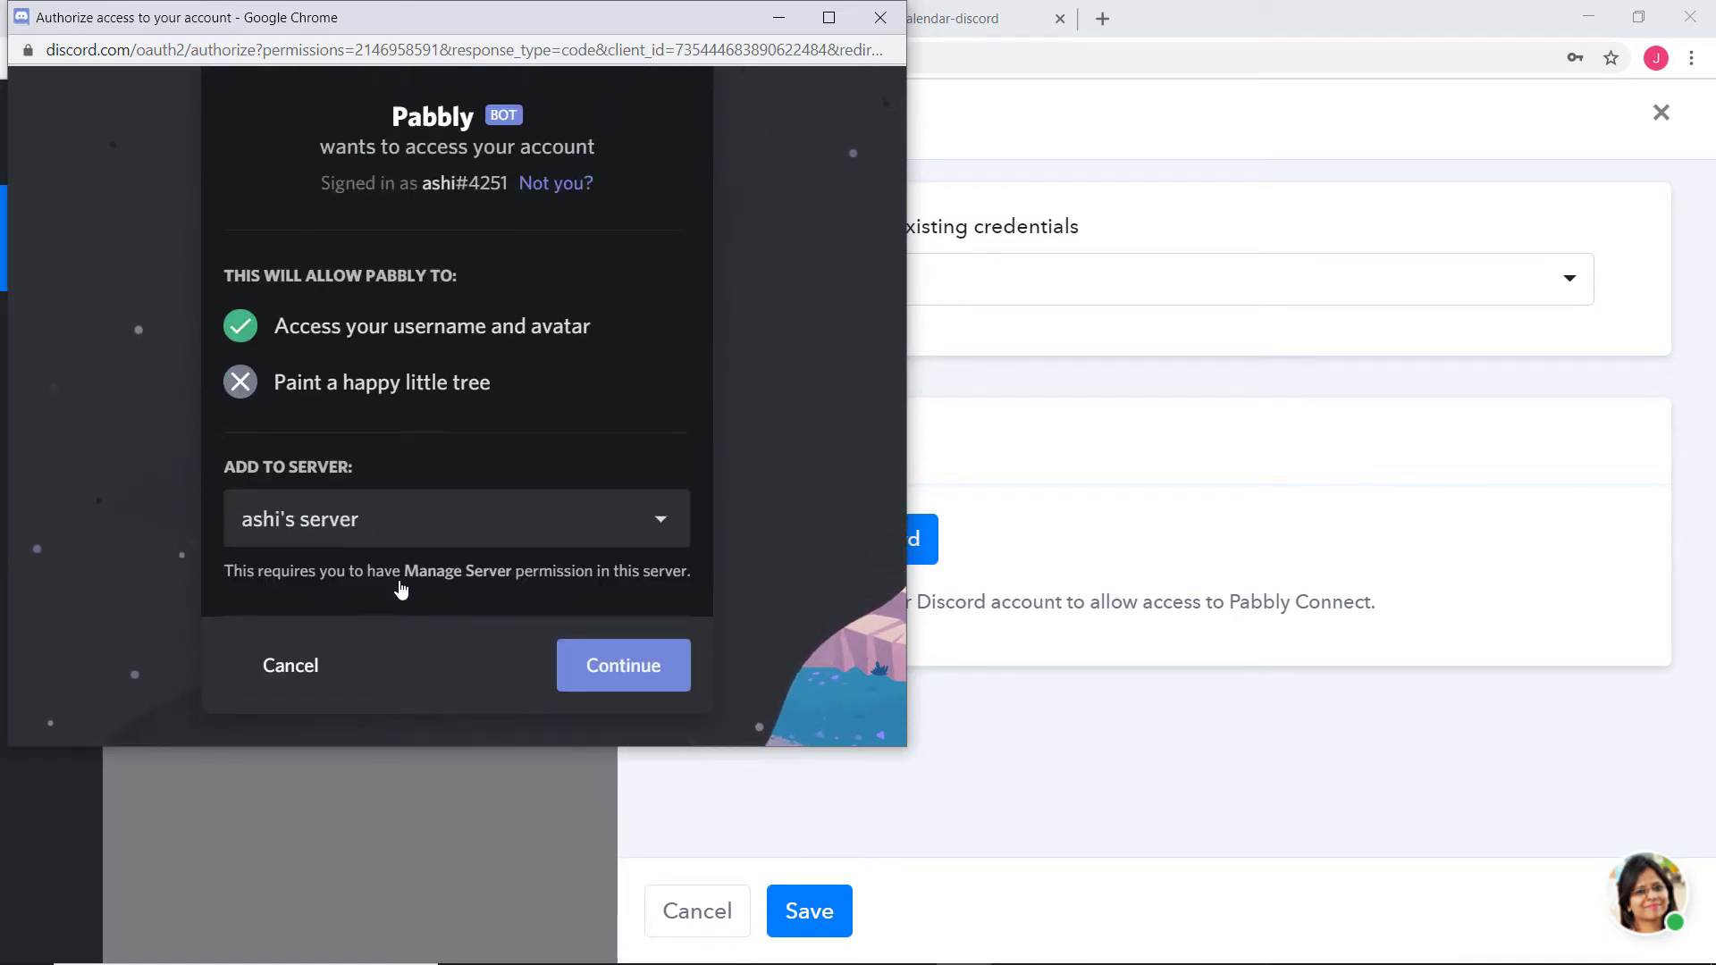
pyautogui.click(657, 663)
pyautogui.scroll(-10, 632, 460)
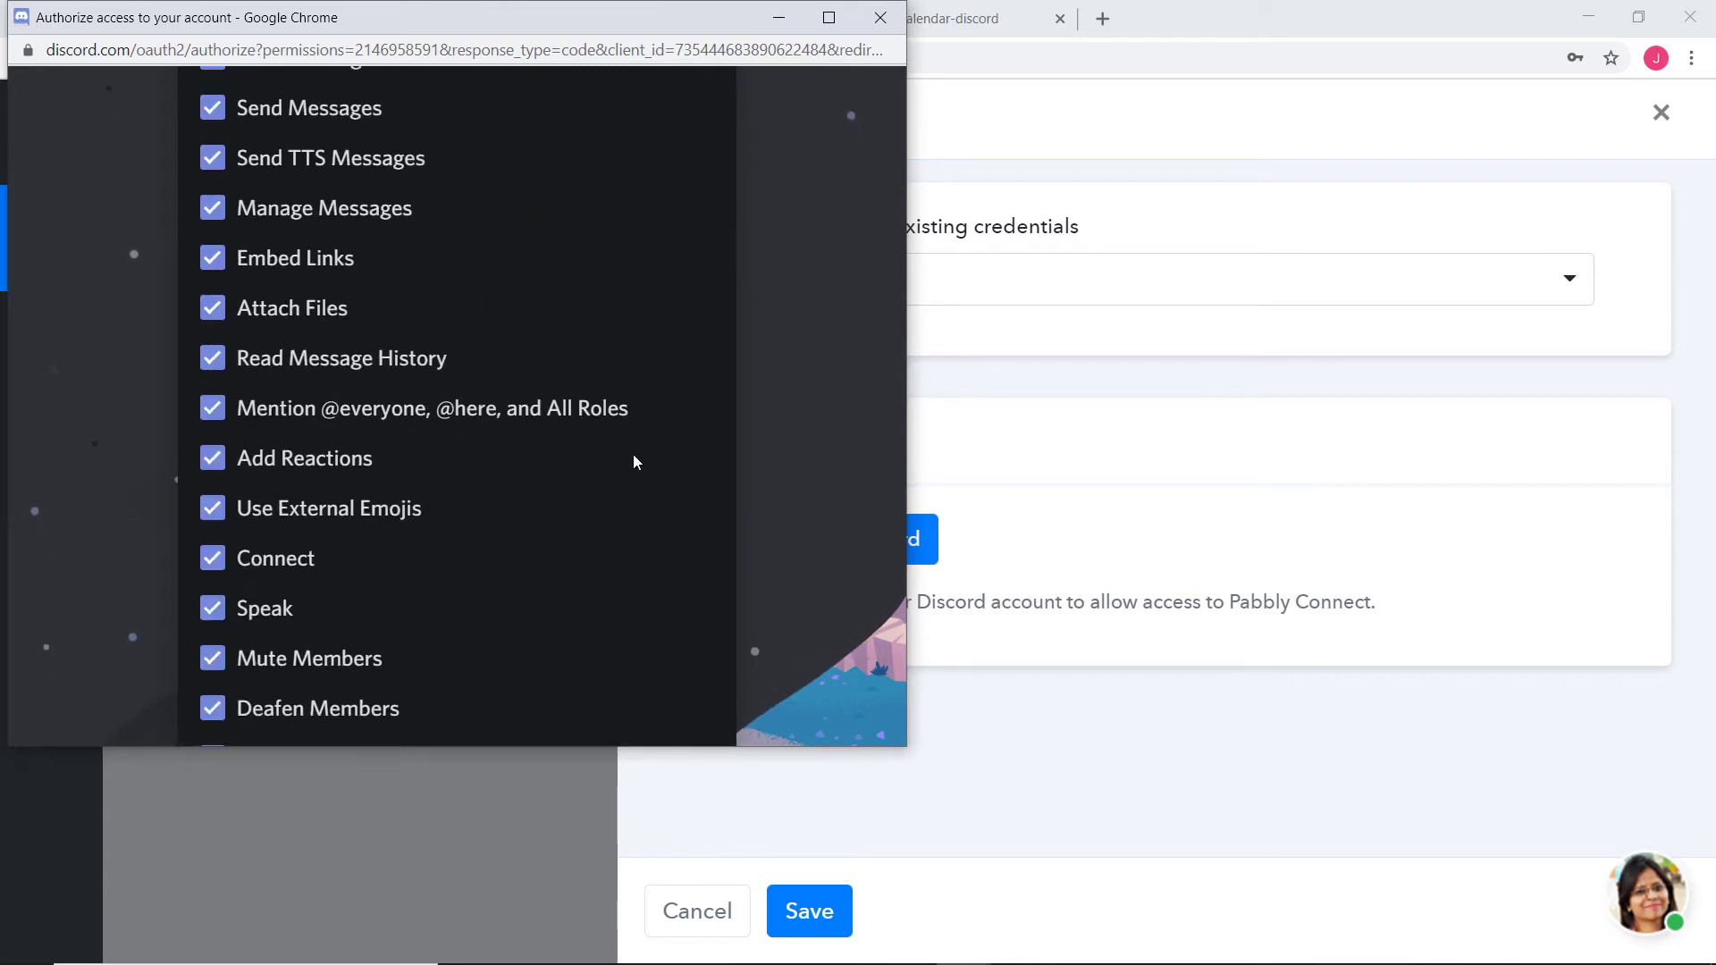
pyautogui.click(653, 667)
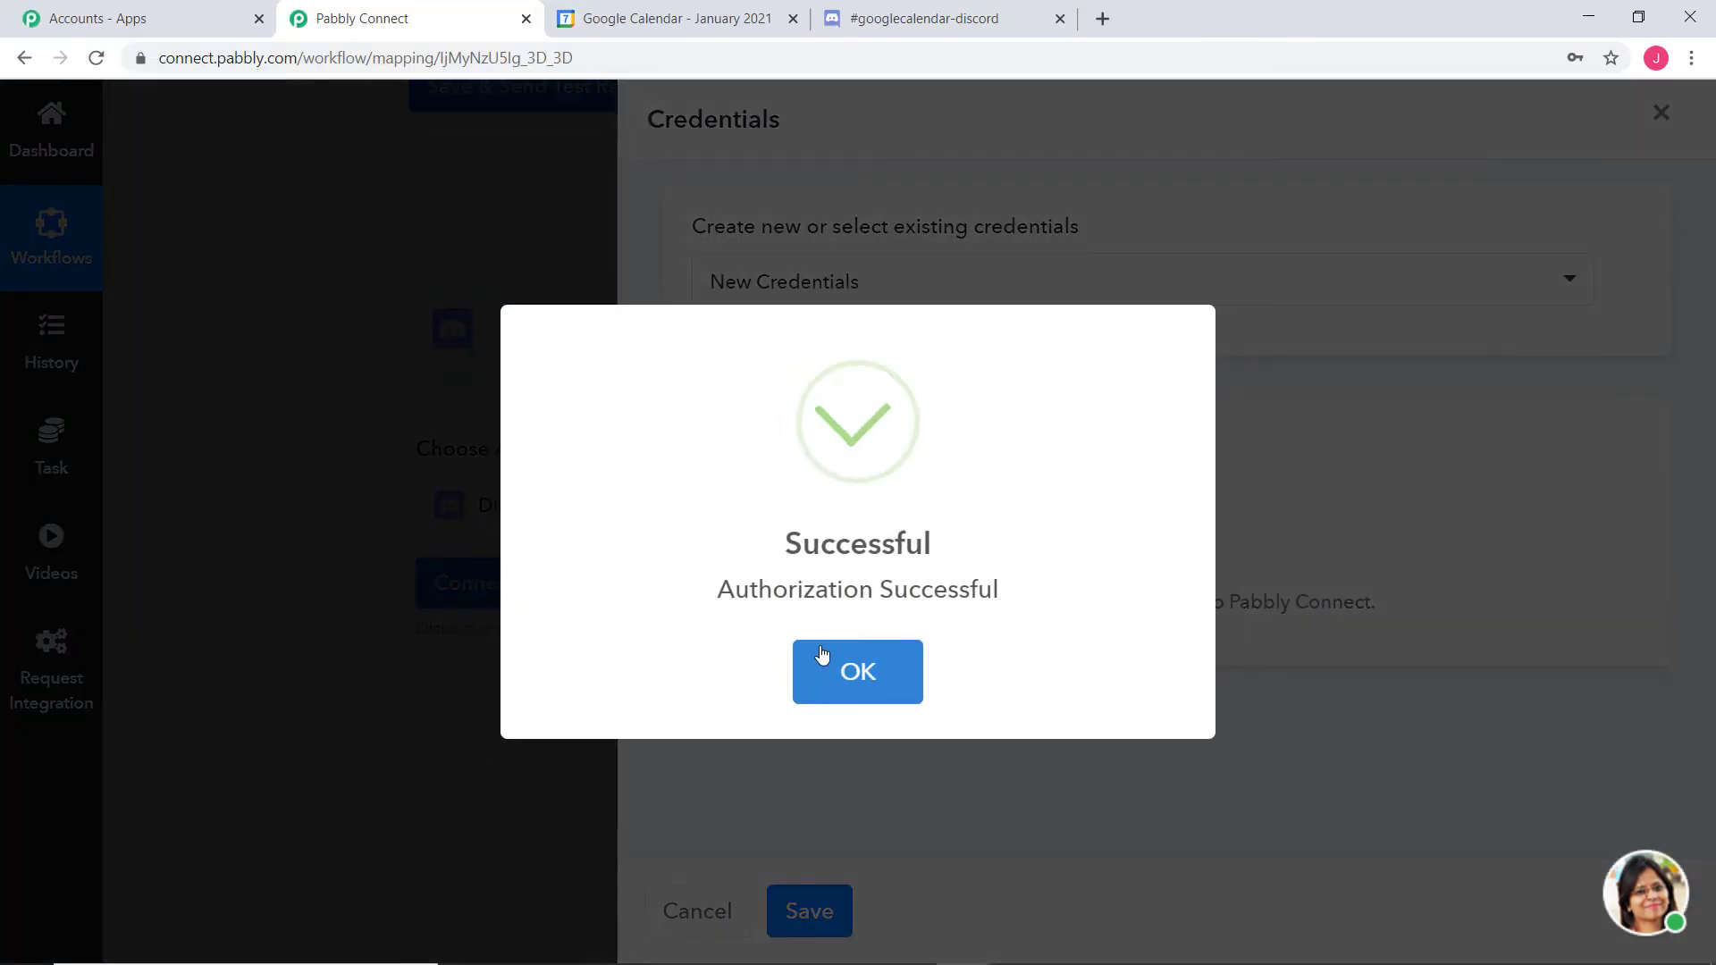
pyautogui.click(814, 666)
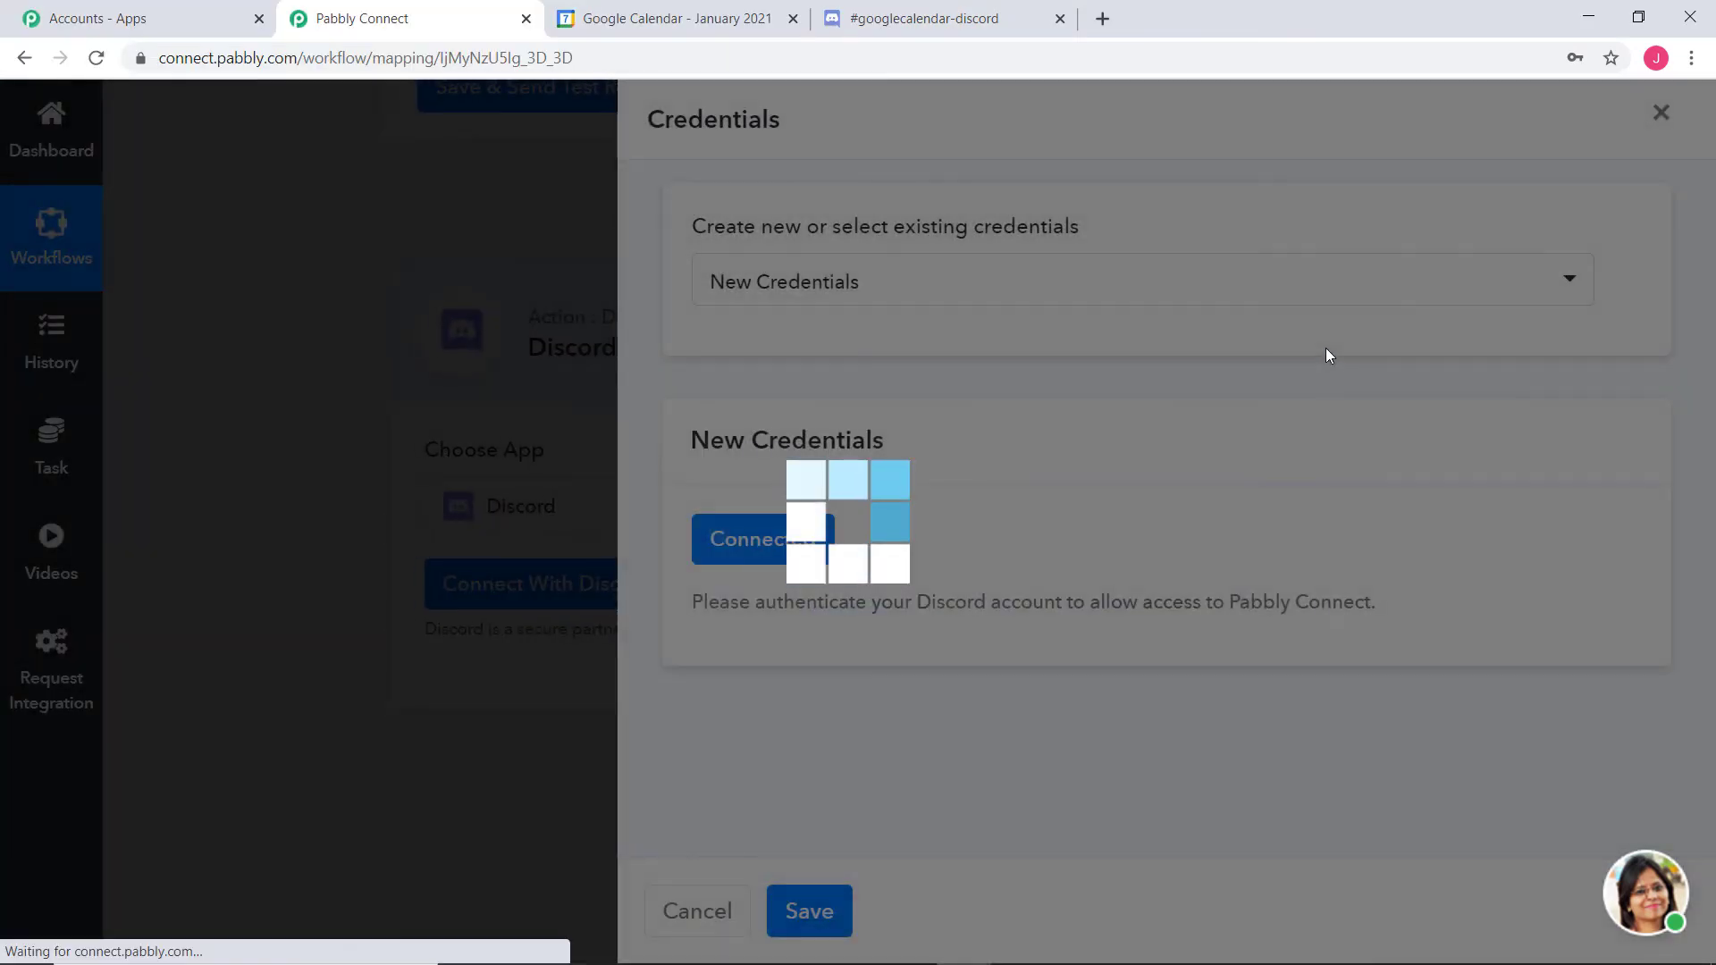
# Examine the Send Channel Message fields, especially Webhook Id, Webhook Token and the note on how to obtain them
pyautogui.scroll(-5, 1528, 421)
pyautogui.scroll(-8, 1564, 462)
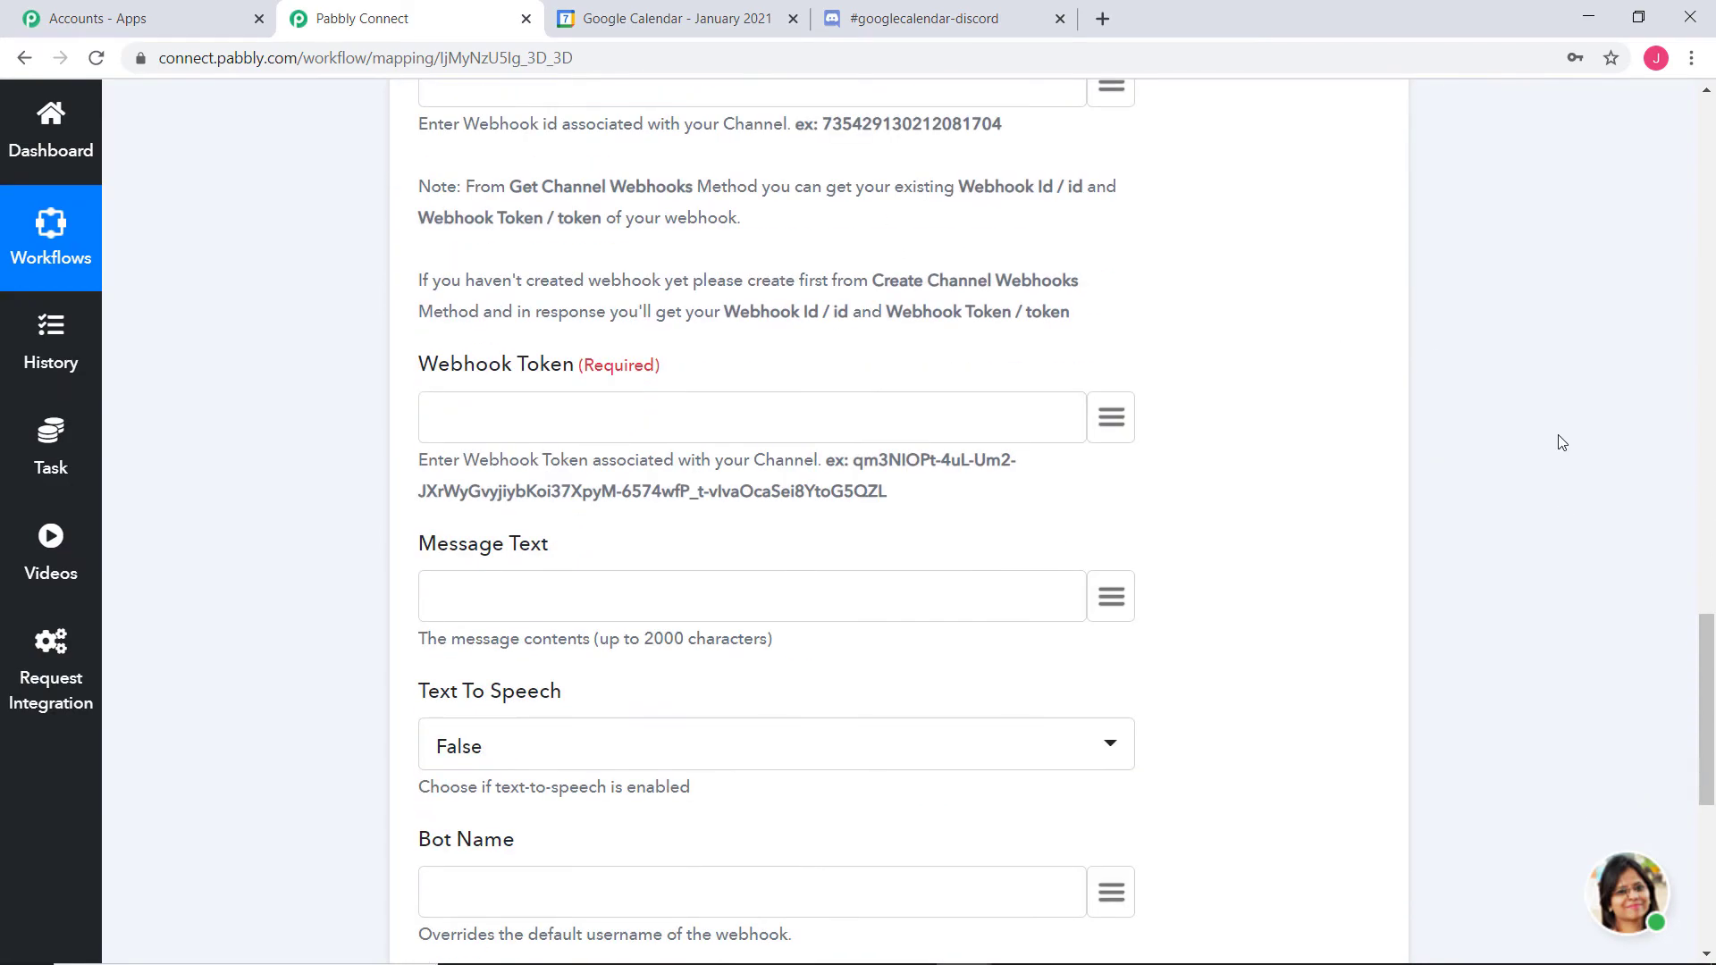
pyautogui.scroll(15, 1542, 433)
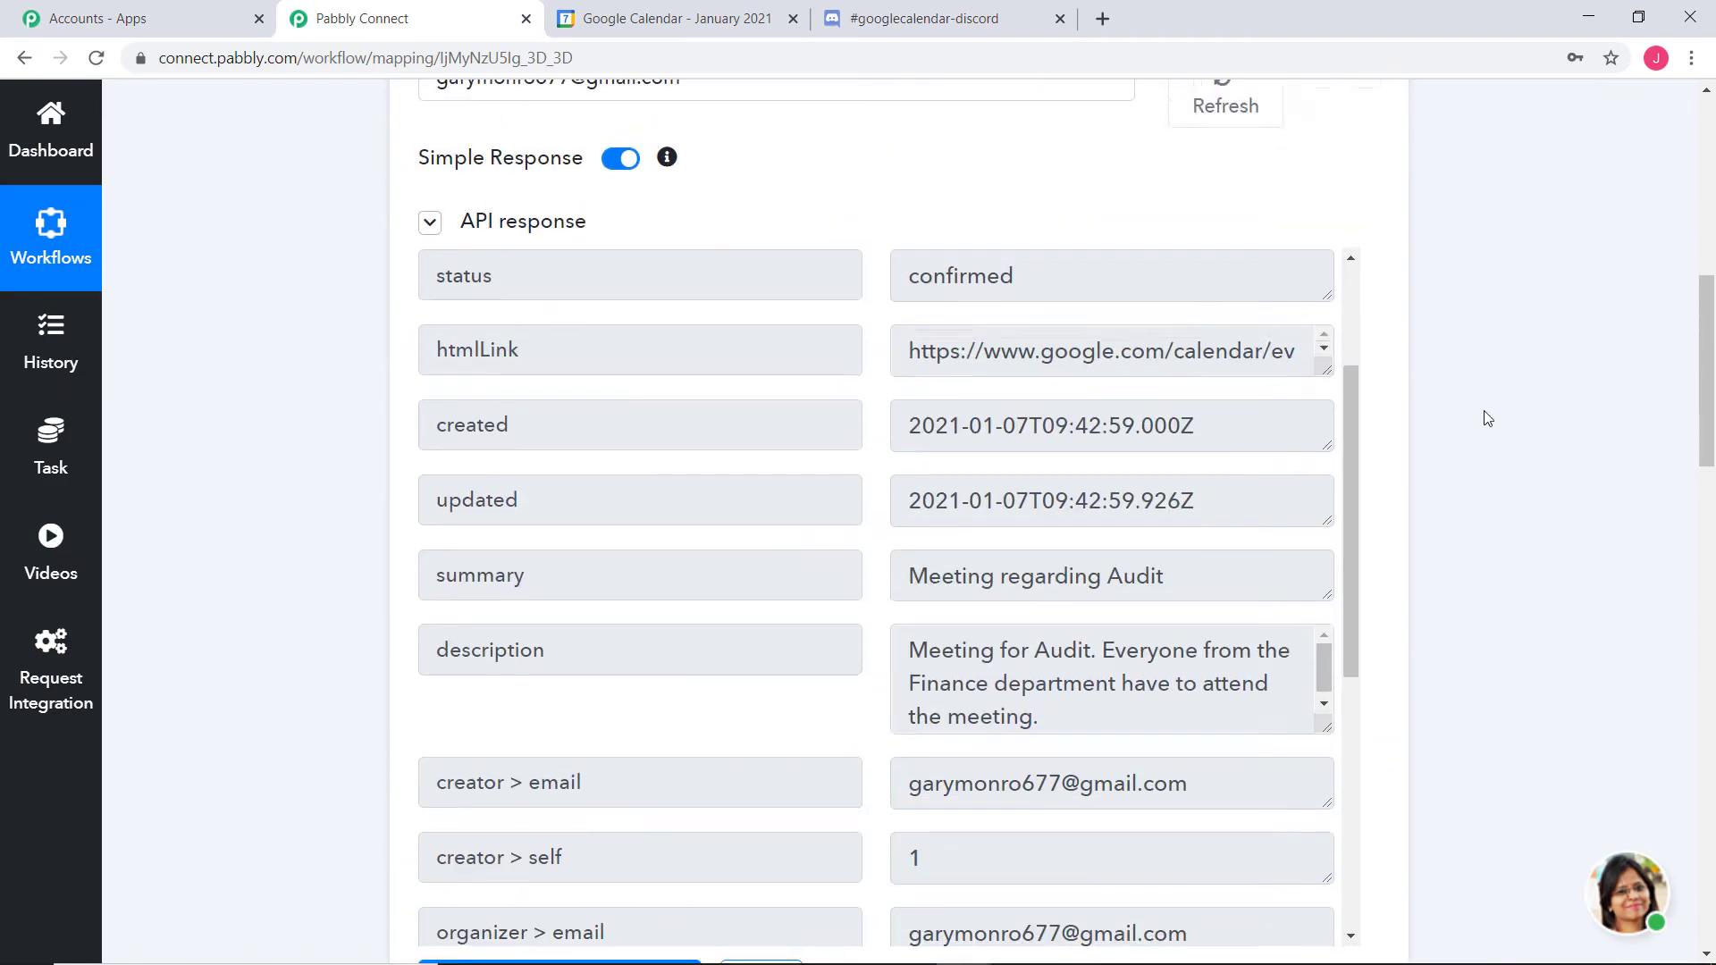
pyautogui.scroll(-10, 1541, 442)
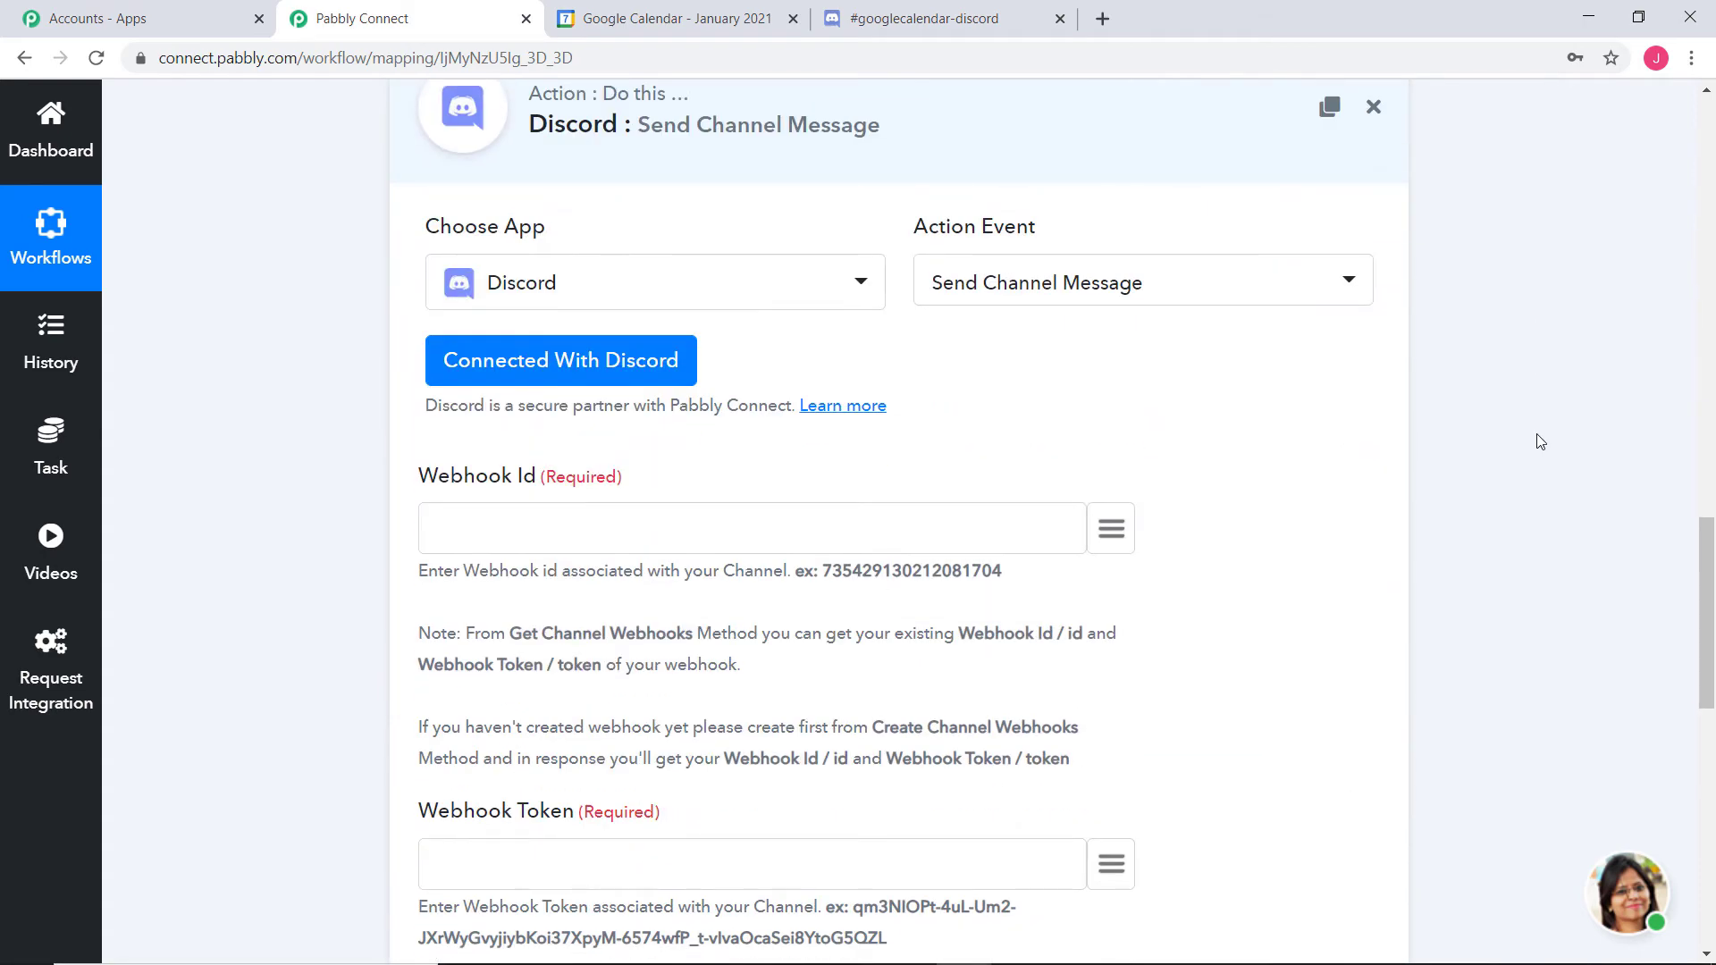
pyautogui.scroll(-3, 1537, 442)
pyautogui.moveTo(420, 253); pyautogui.dragTo(536, 253)
pyautogui.moveTo(429, 590); pyautogui.dragTo(572, 592)
pyautogui.click(566, 594)
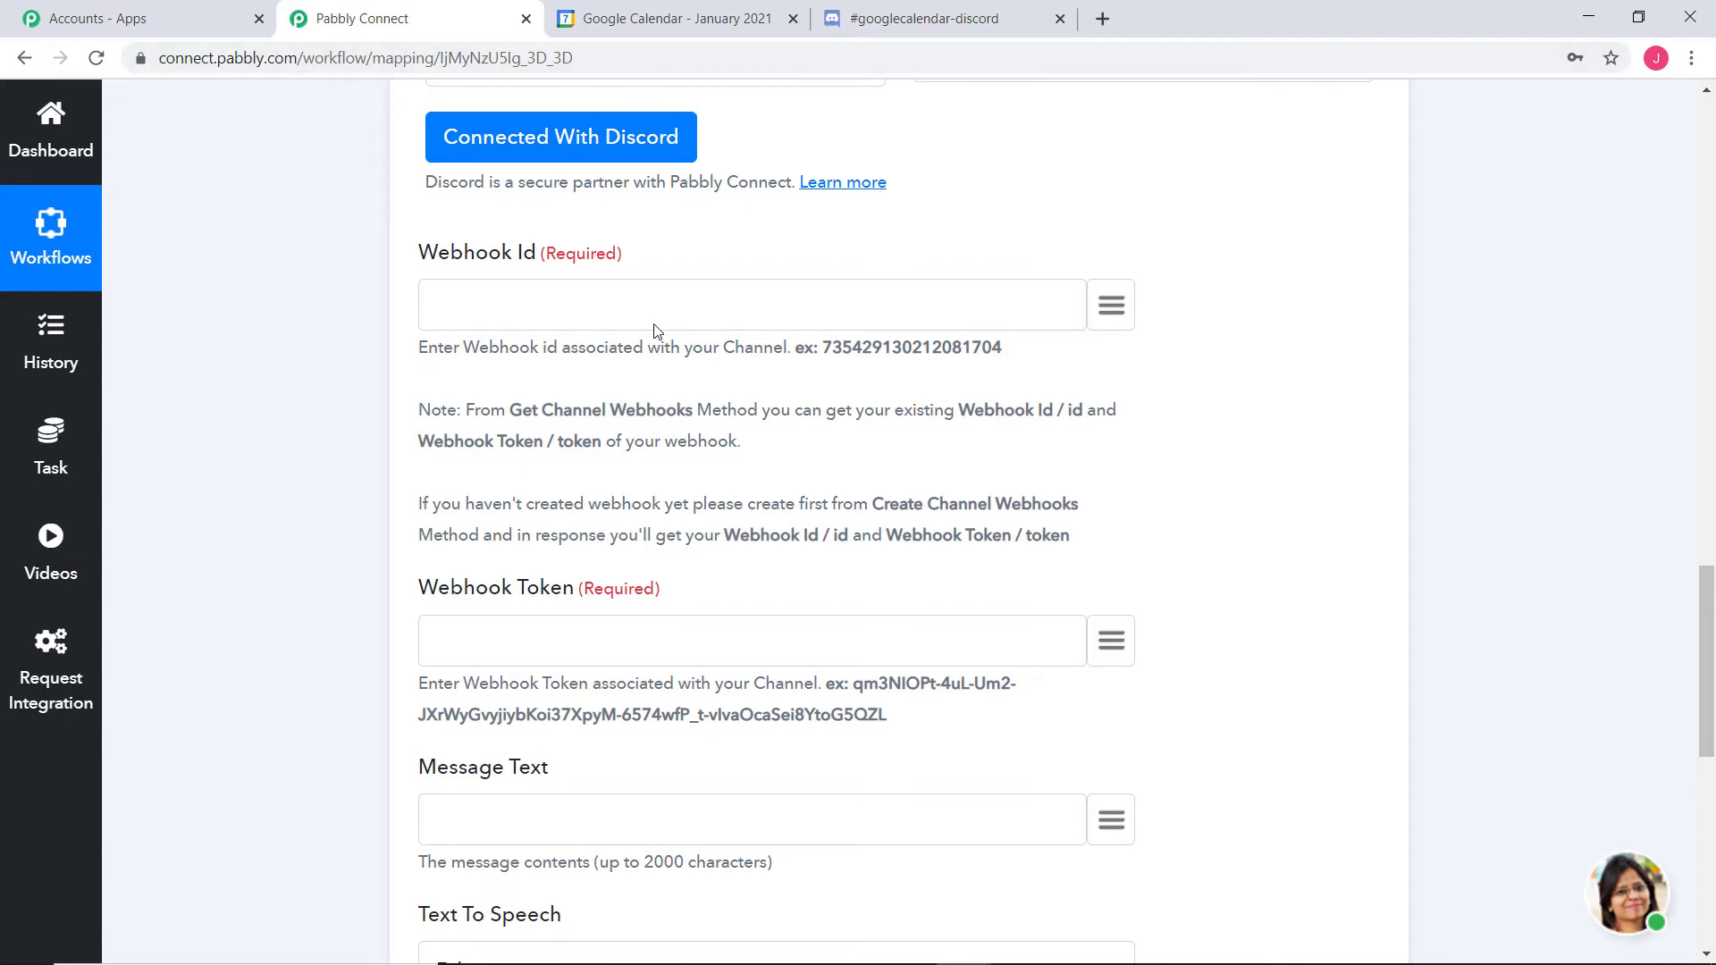
pyautogui.moveTo(516, 409); pyautogui.dragTo(761, 409)
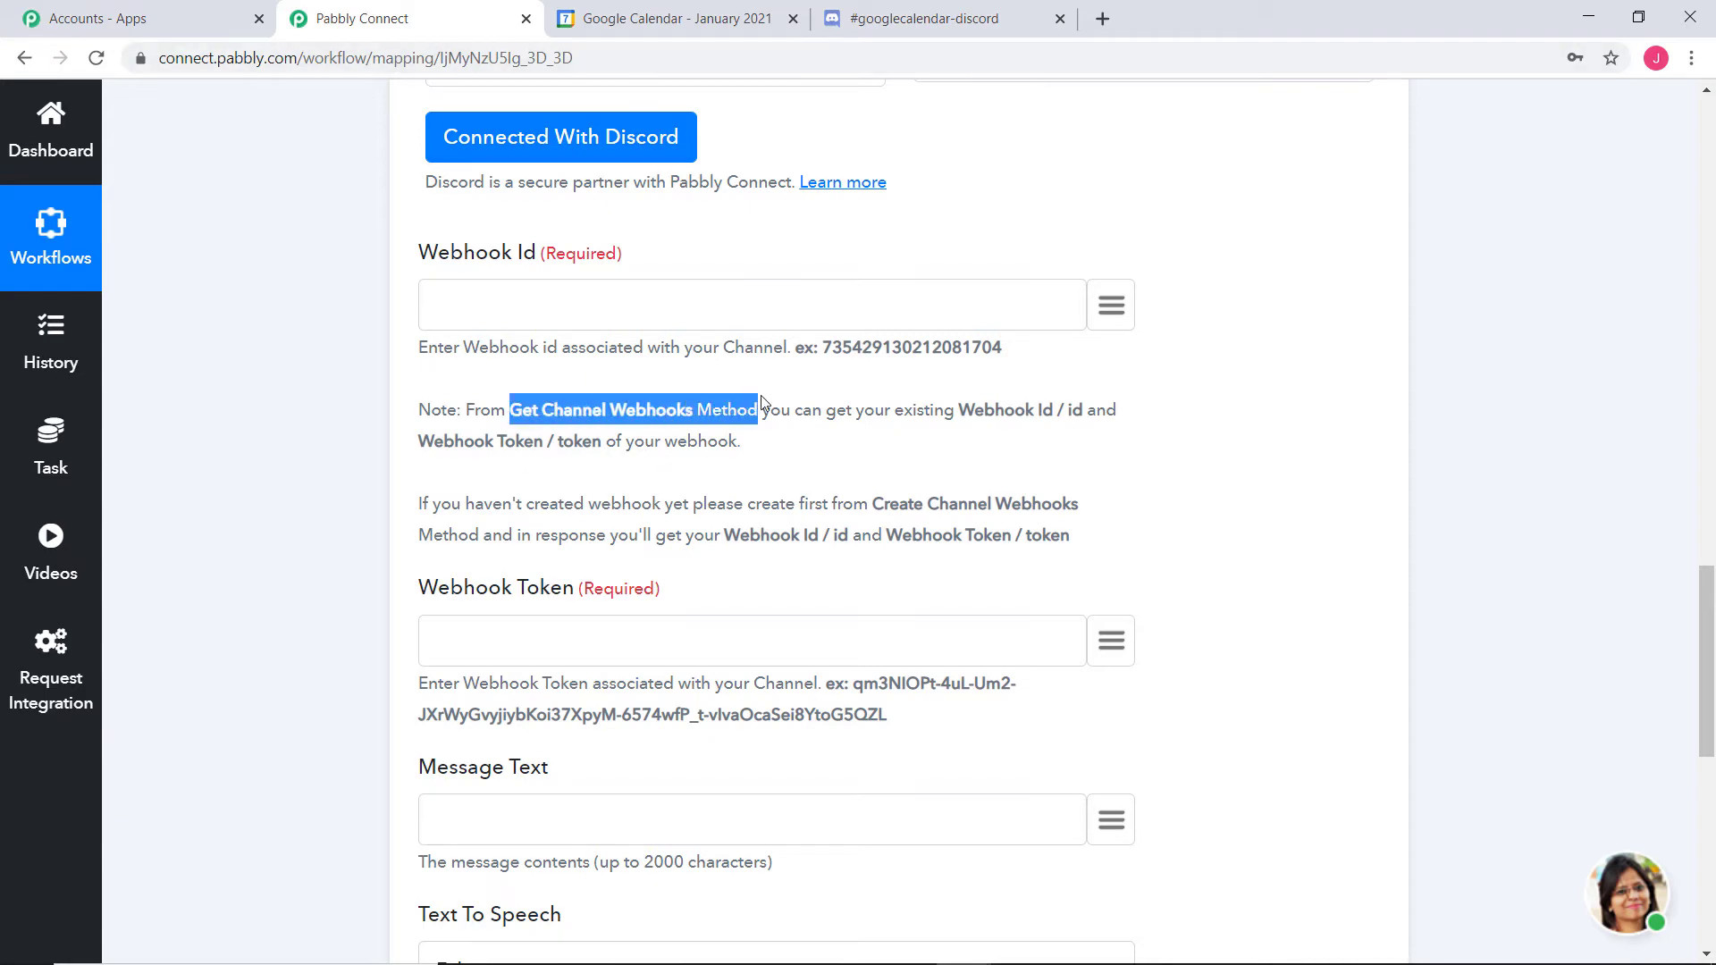
pyautogui.click(851, 407)
# Insert an action step between the trigger and Send Channel Message, using Discord with the Get Channel Webhook event
pyautogui.scroll(6, 1532, 510)
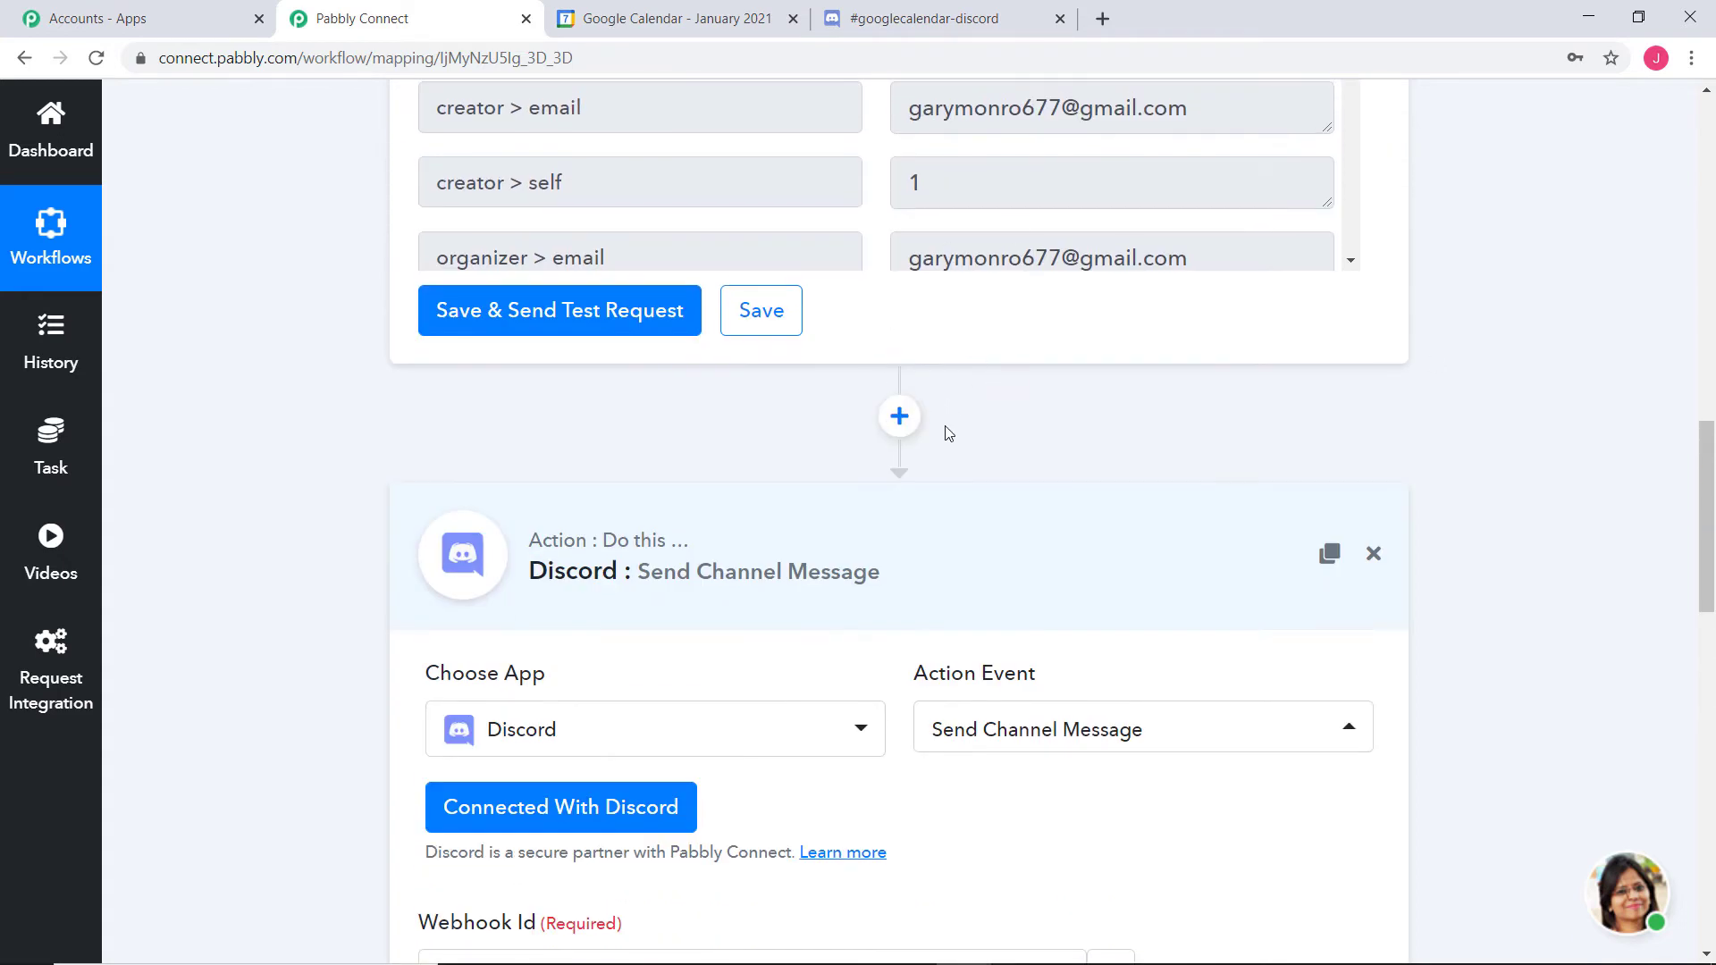
pyautogui.click(899, 416)
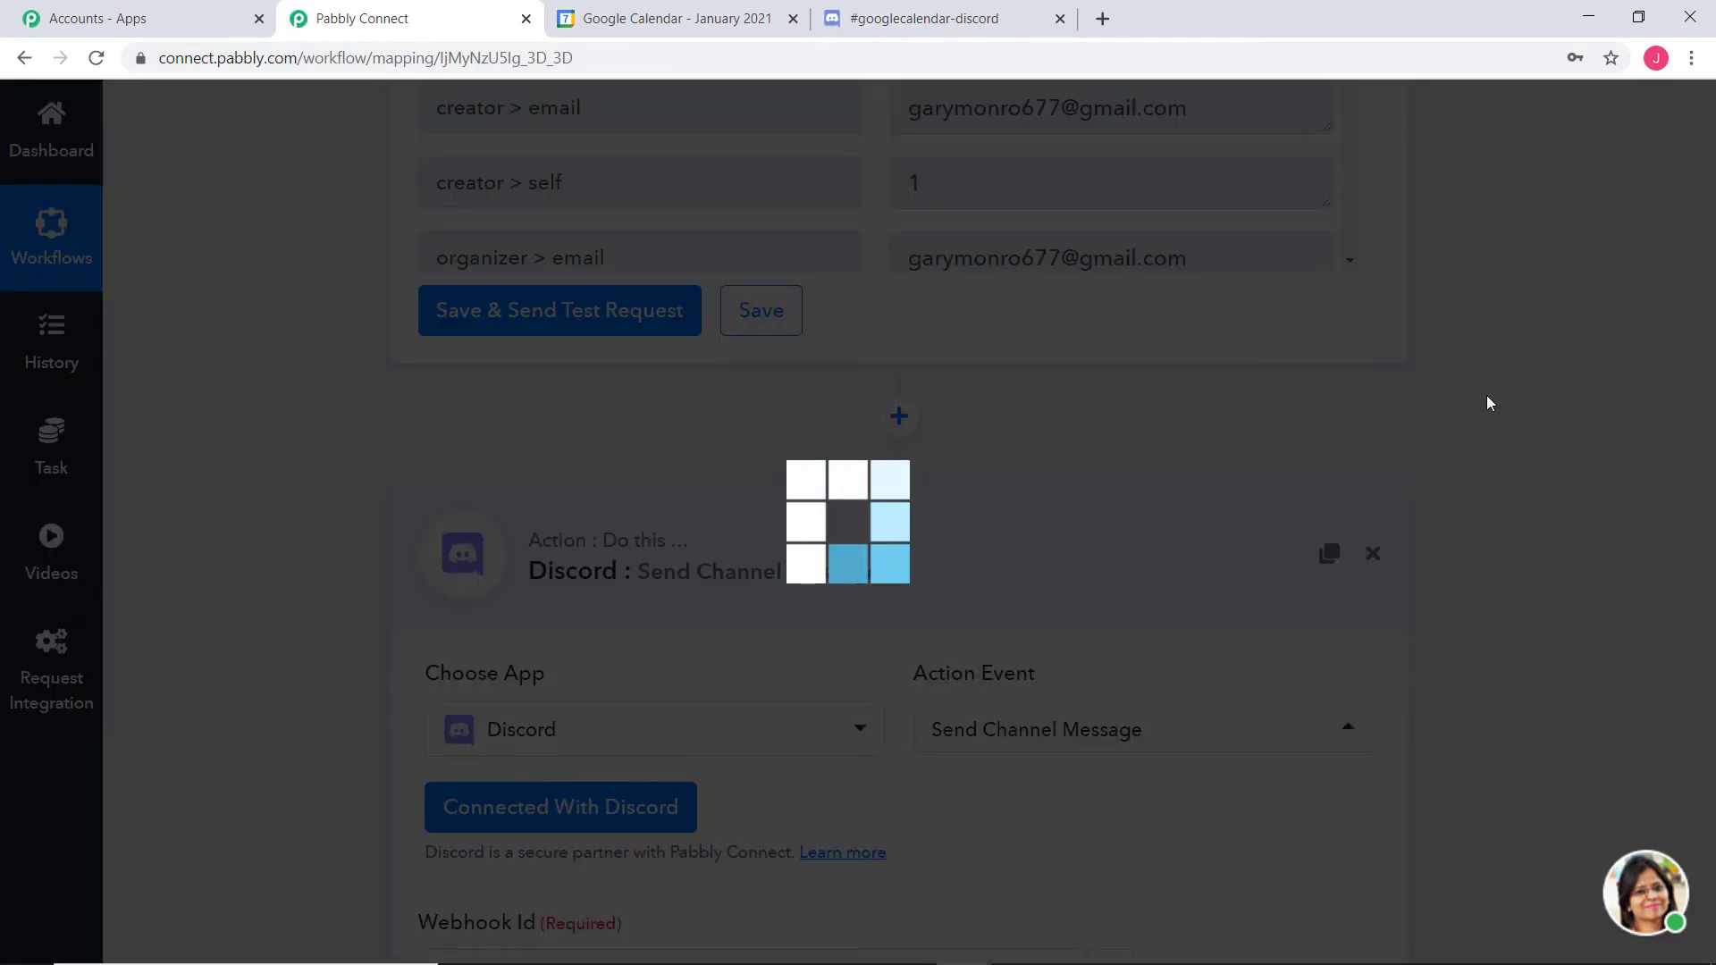
pyautogui.scroll(-1, 1216, 451)
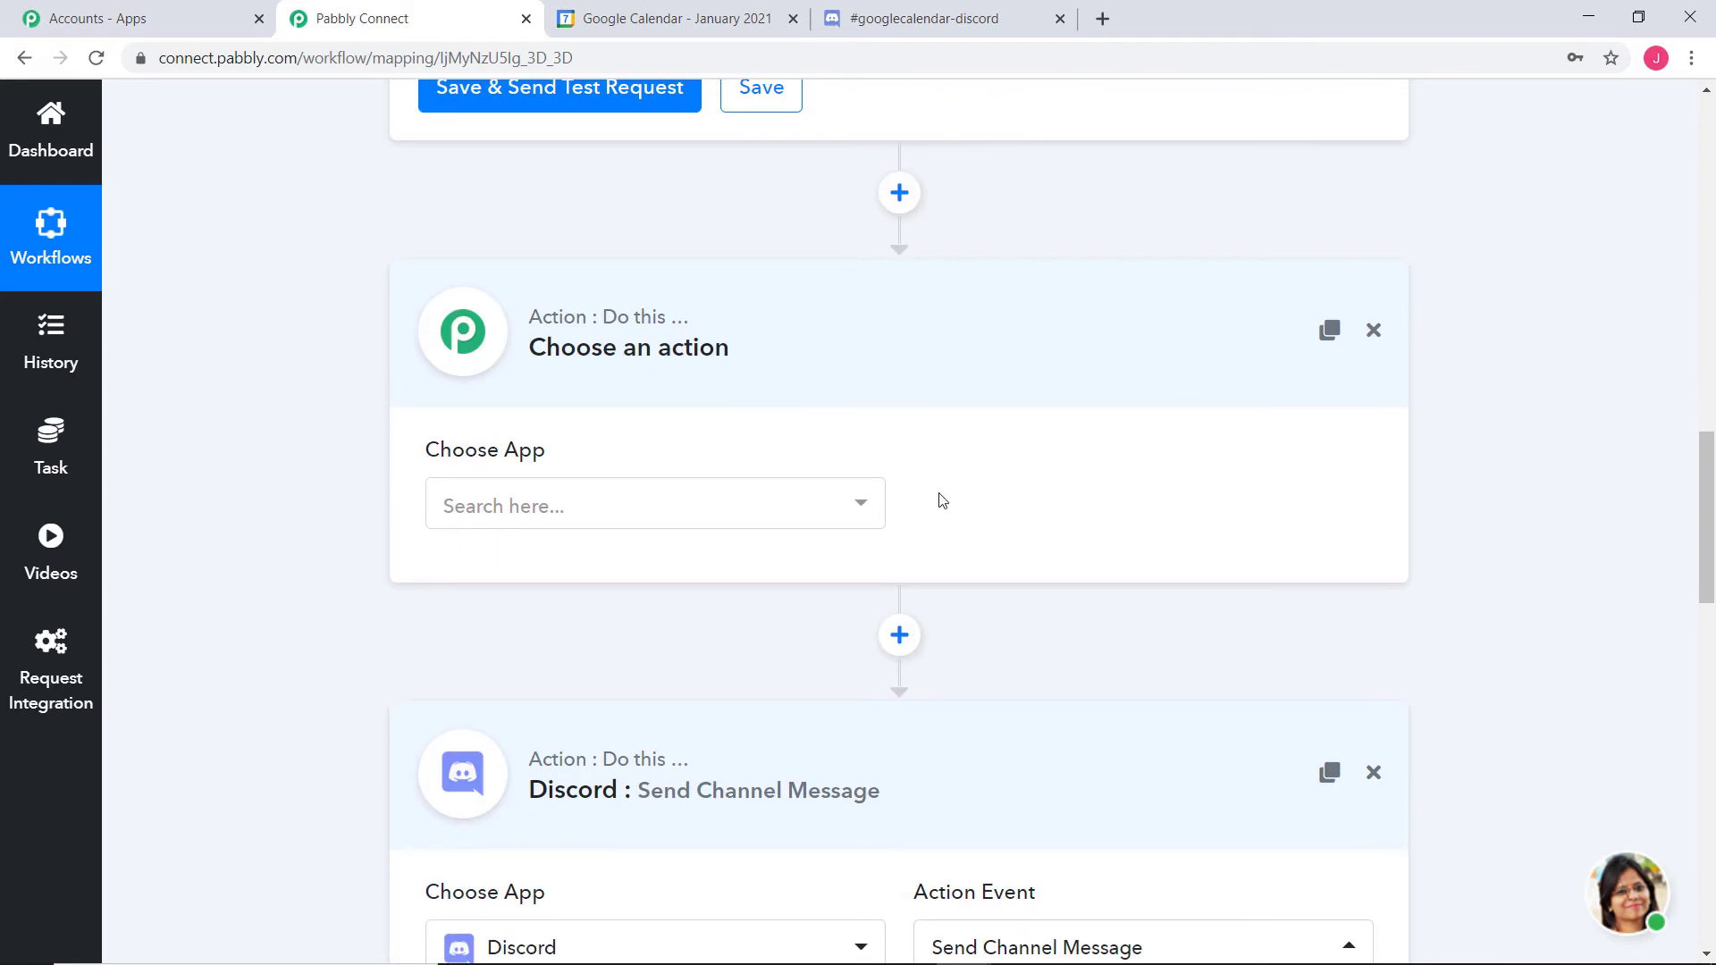
pyautogui.click(798, 521)
pyautogui.write('is')
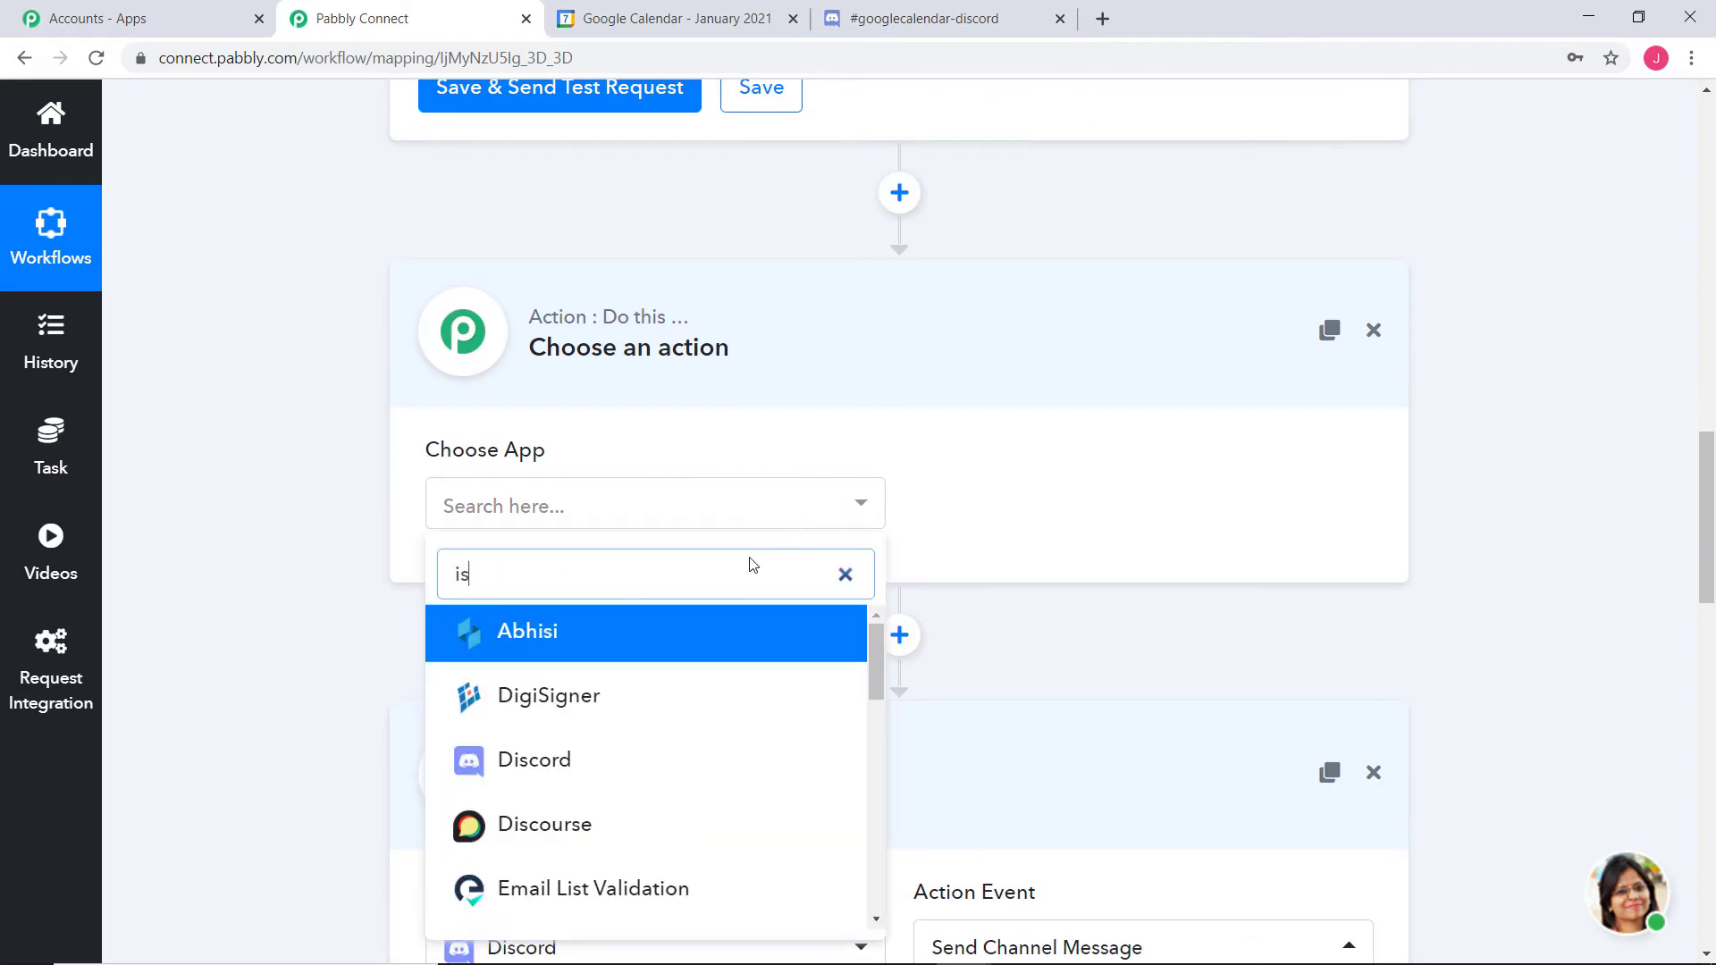
pyautogui.click(598, 761)
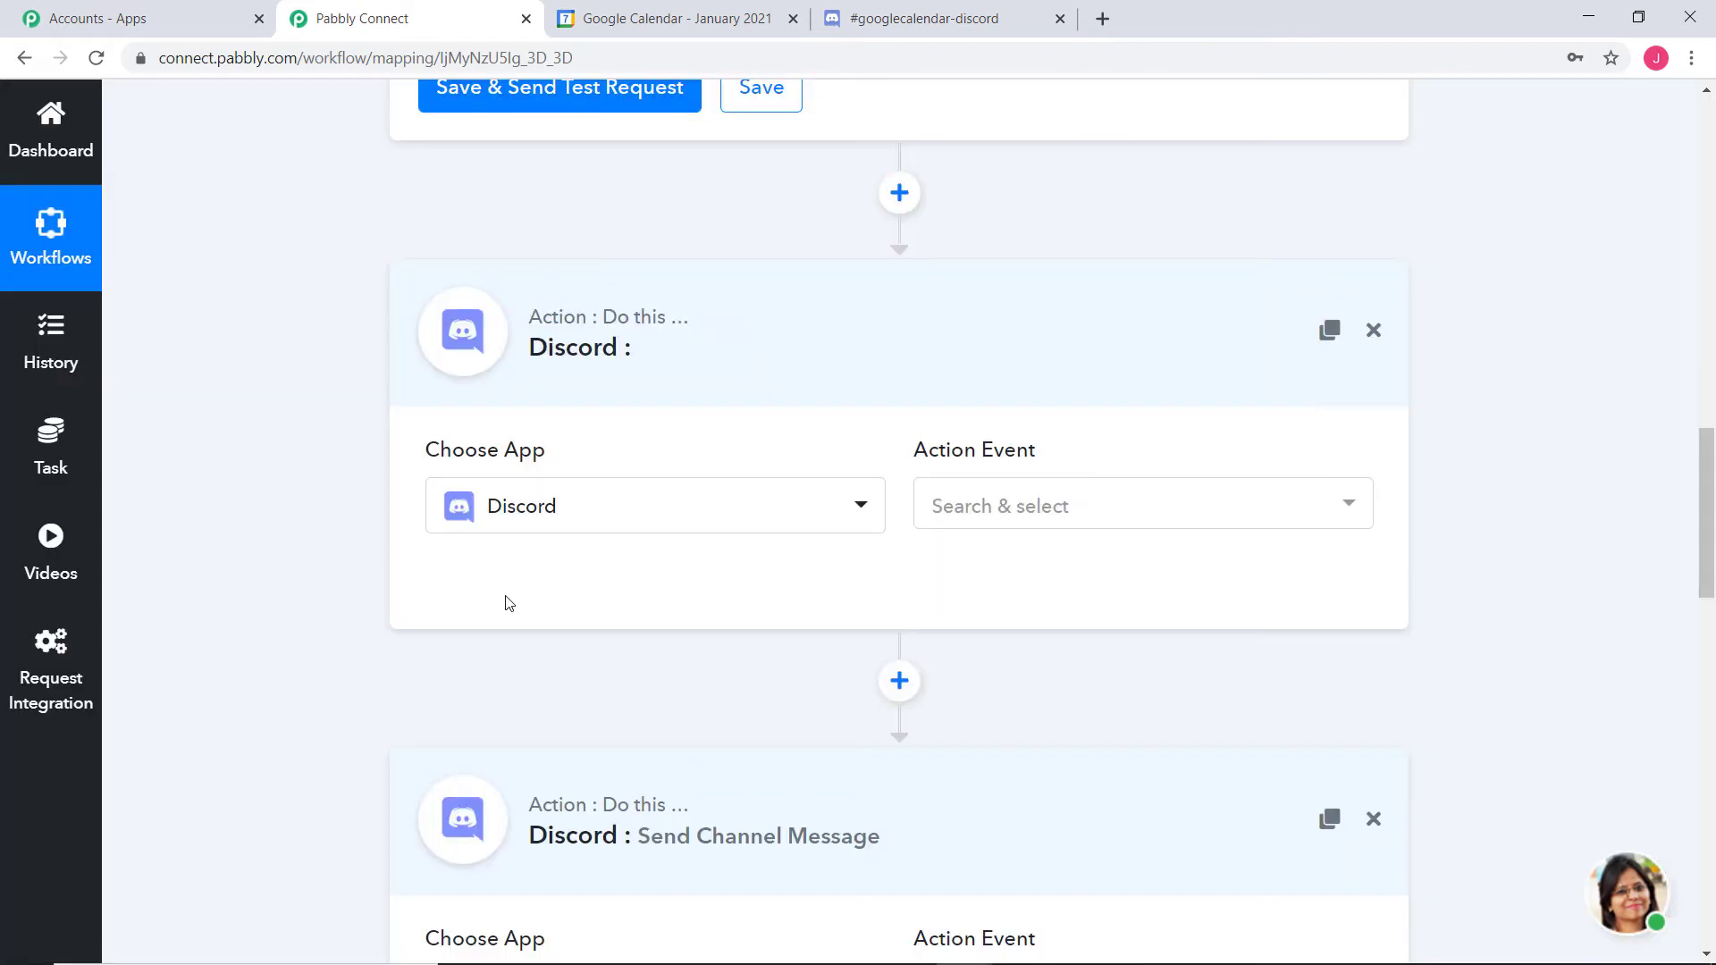
pyautogui.click(1034, 508)
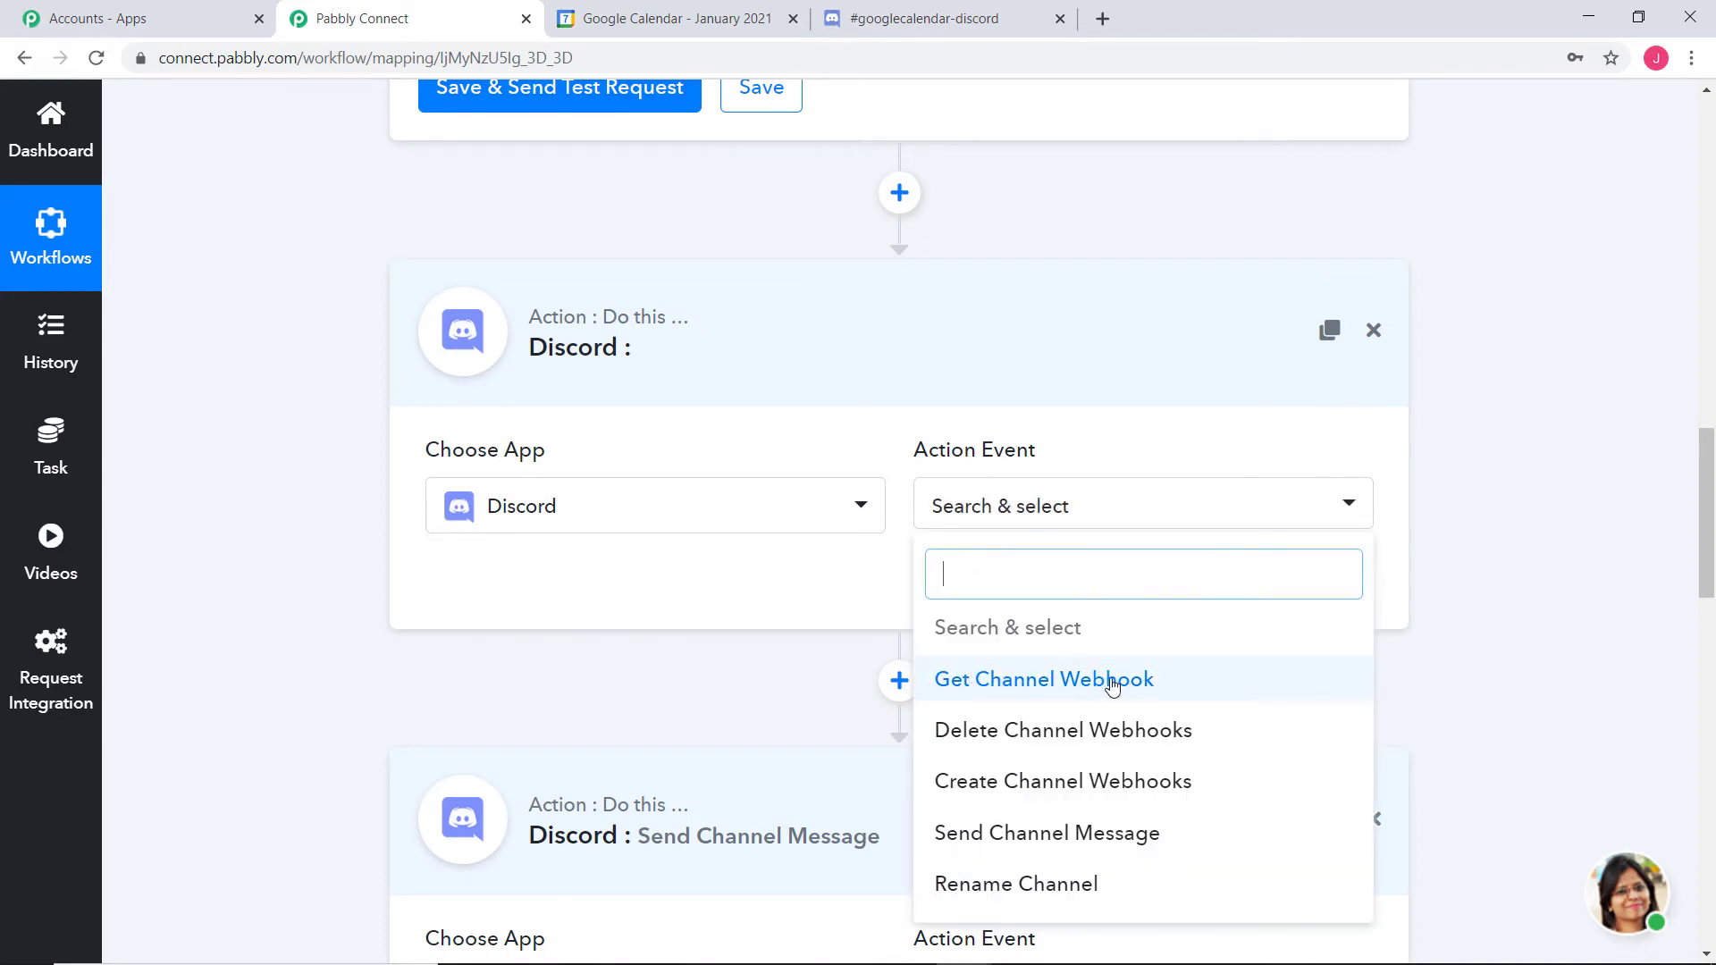
pyautogui.click(1073, 692)
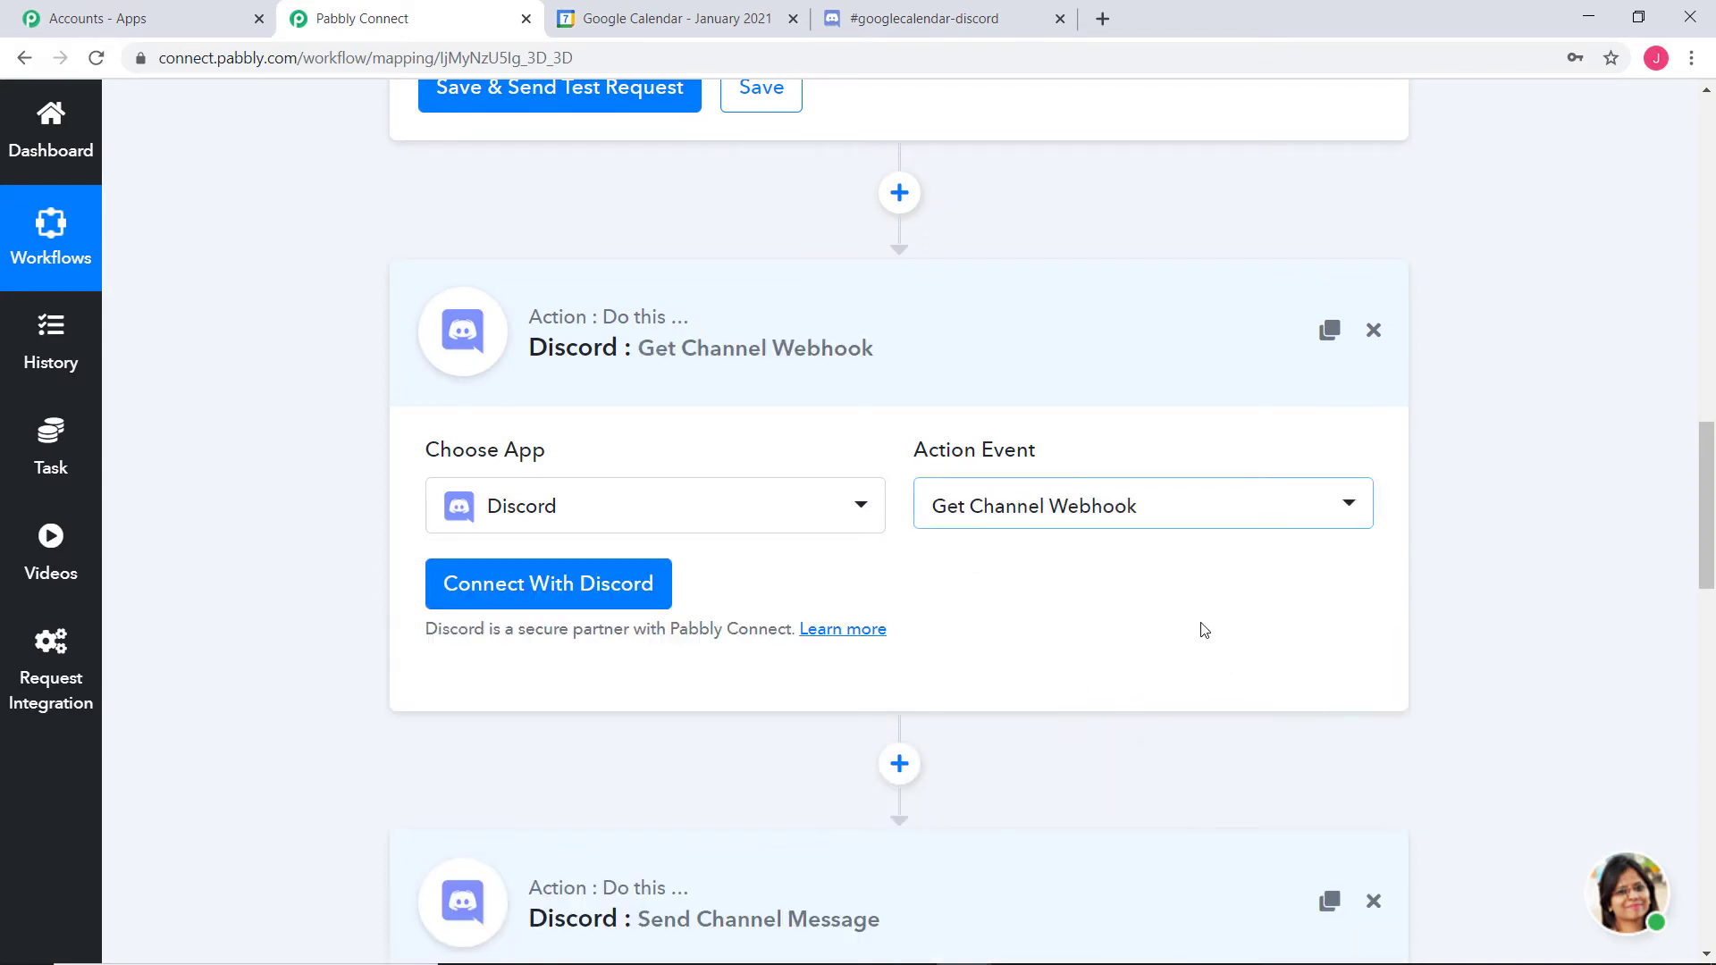
# Connect the Get Channel Webhook action to Discord using the existing Discord #1 credentials
pyautogui.click(641, 585)
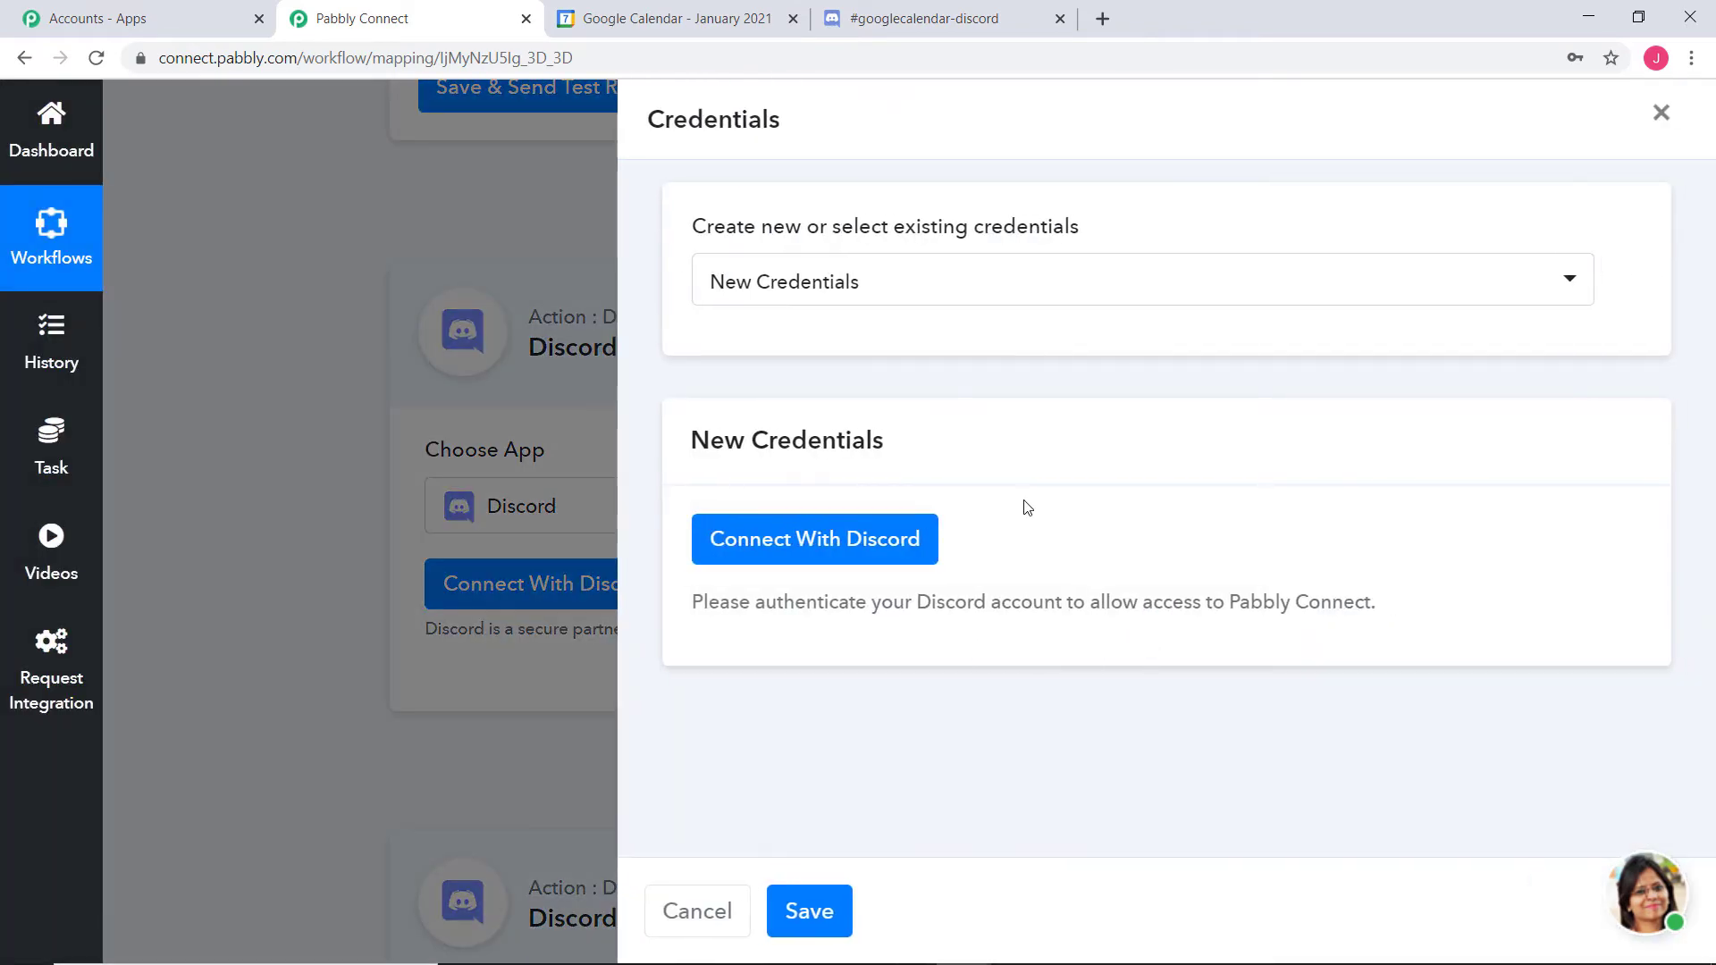
pyautogui.click(871, 284)
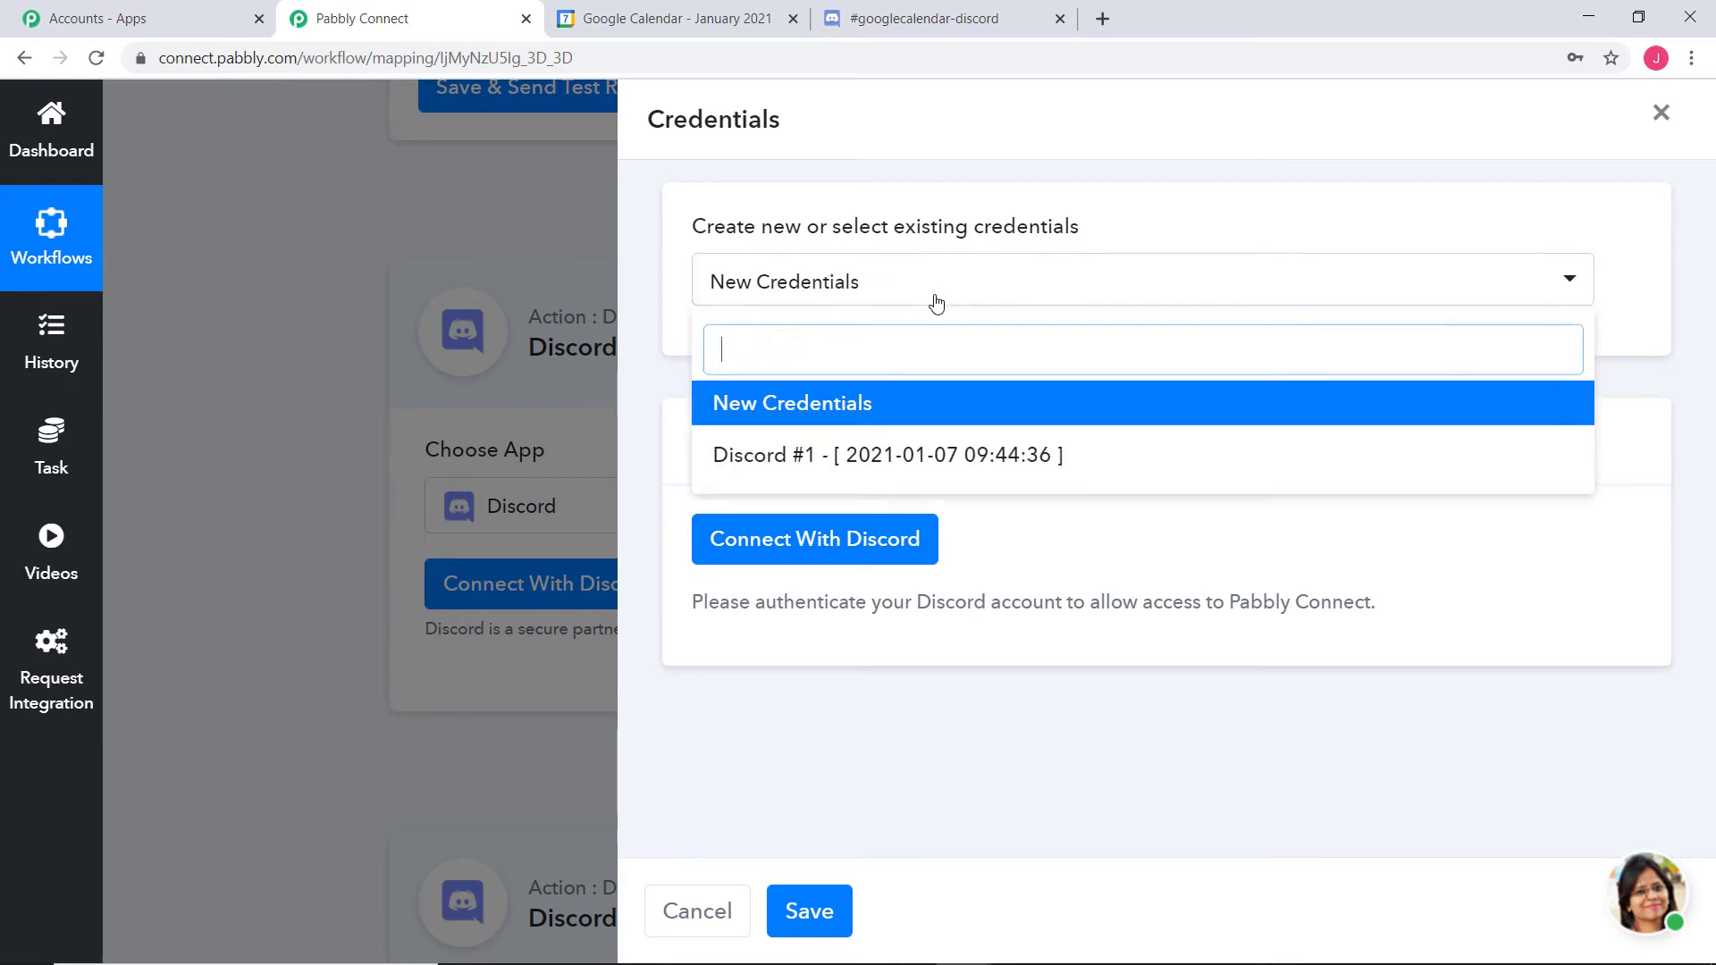
pyautogui.click(945, 461)
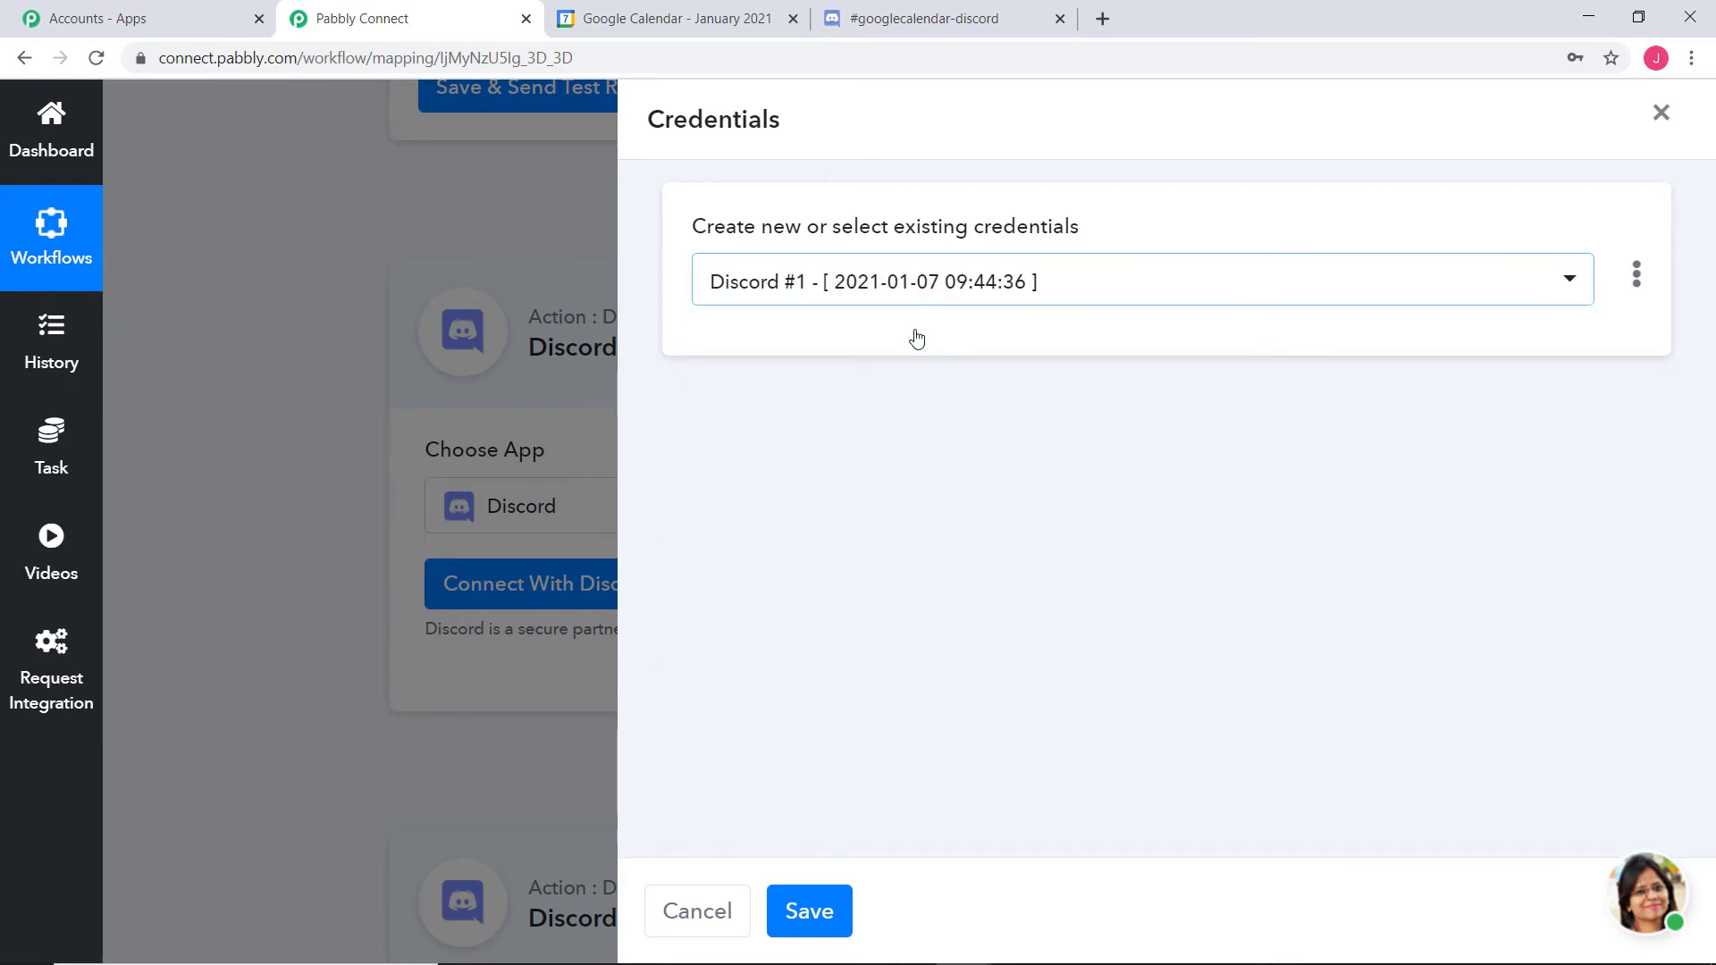
pyautogui.click(845, 923)
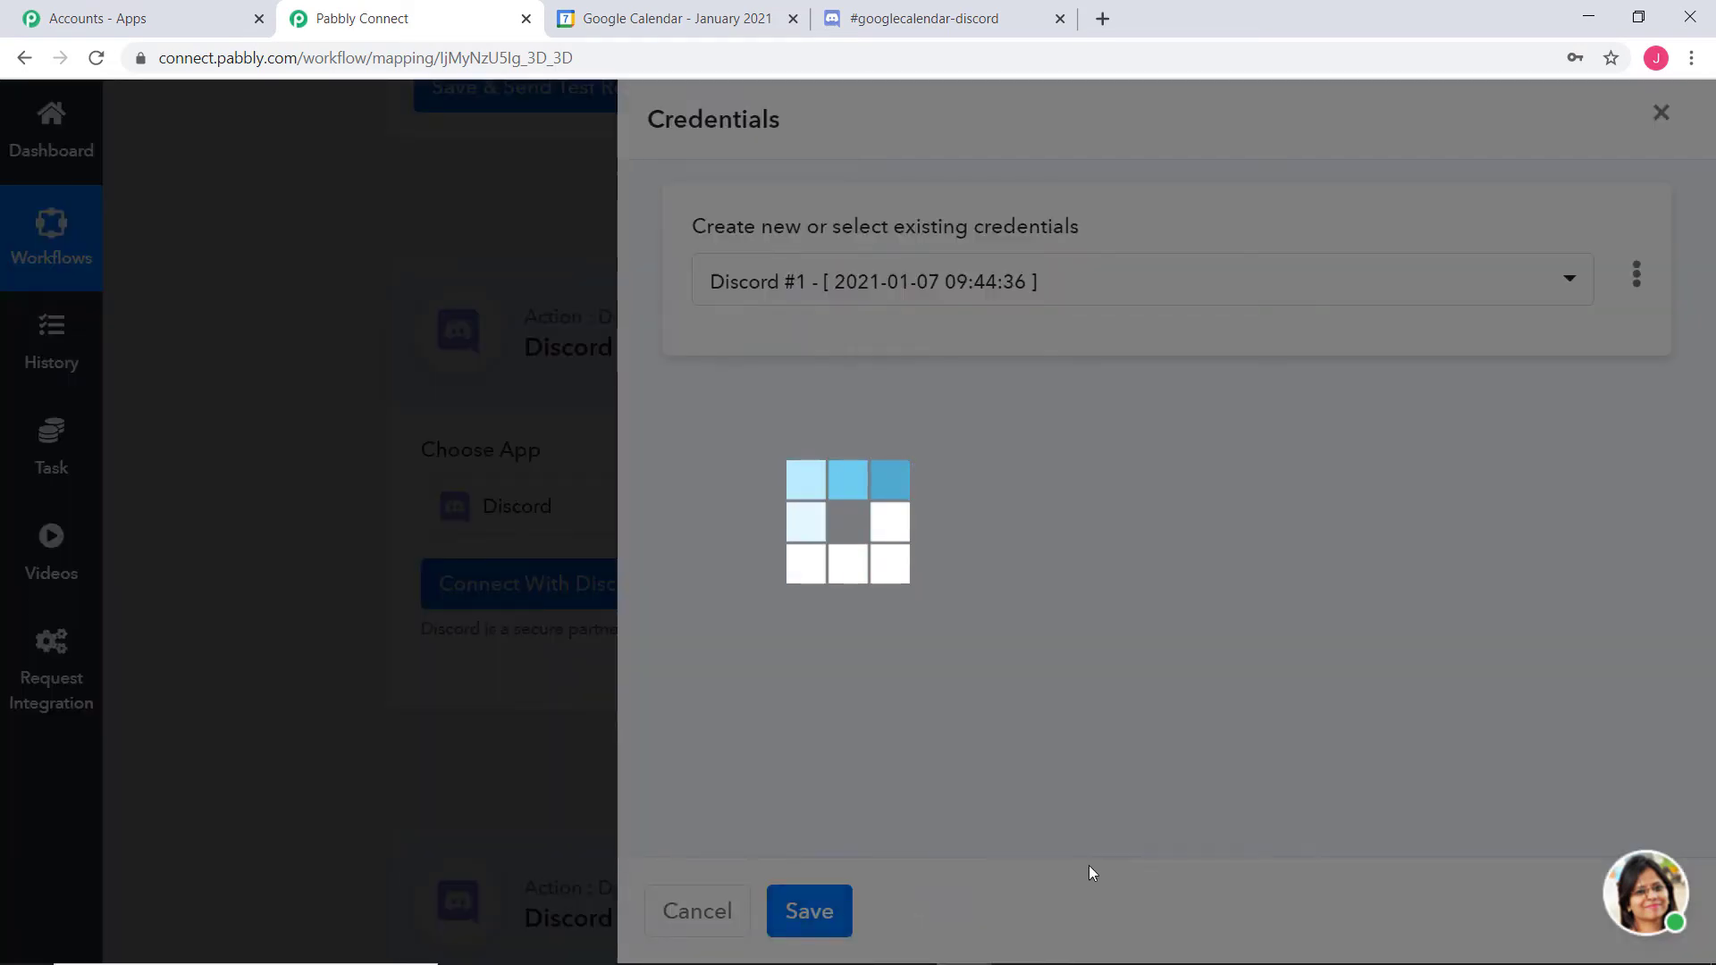
# Set the channel of the Get Channel Webhook action to googlecalendar-discord and check the available webhooks
pyautogui.scroll(-5, 1484, 443)
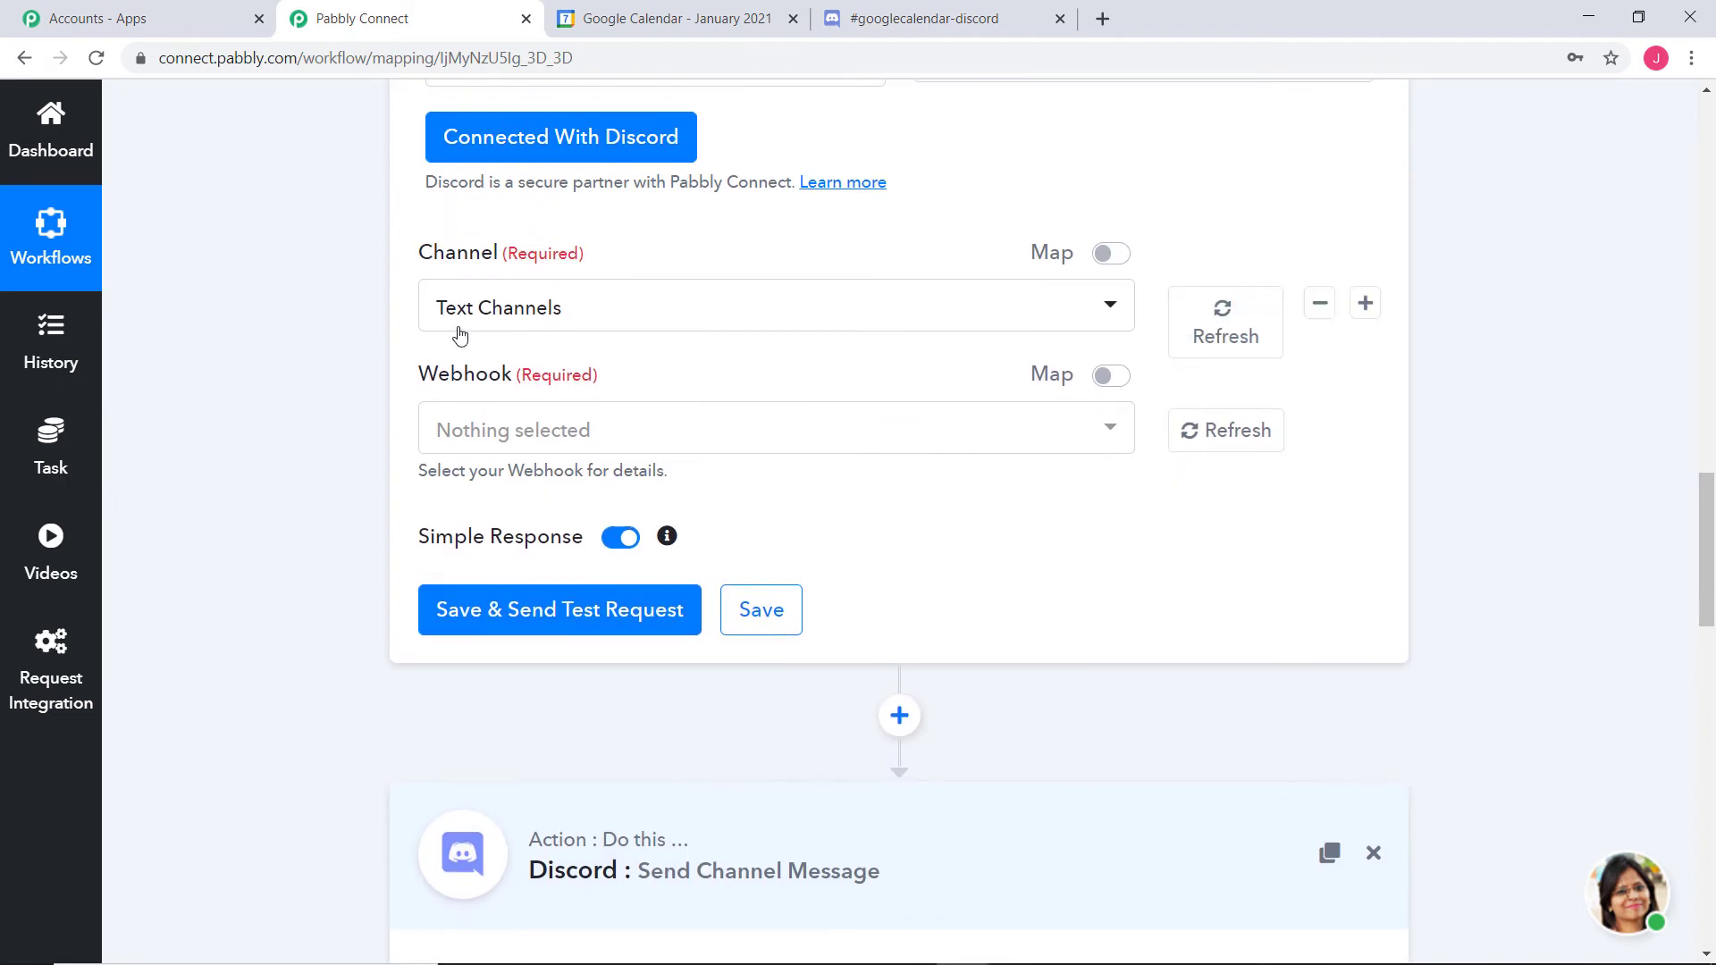
pyautogui.click(936, 29)
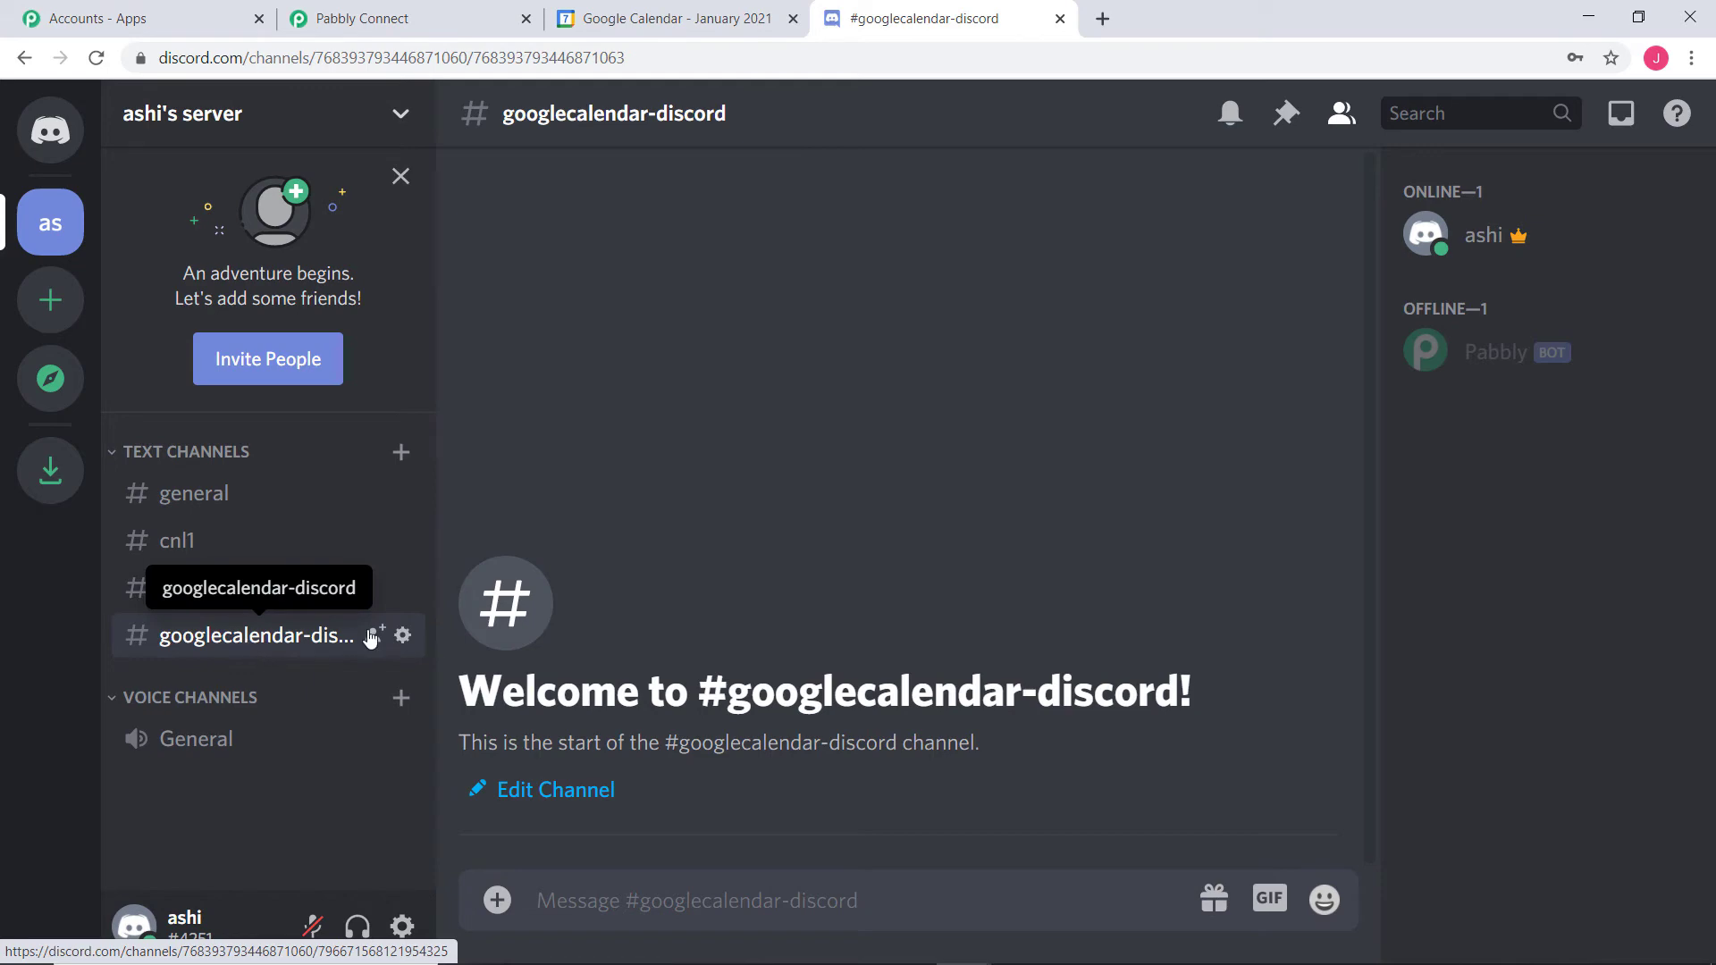
pyautogui.click(384, 18)
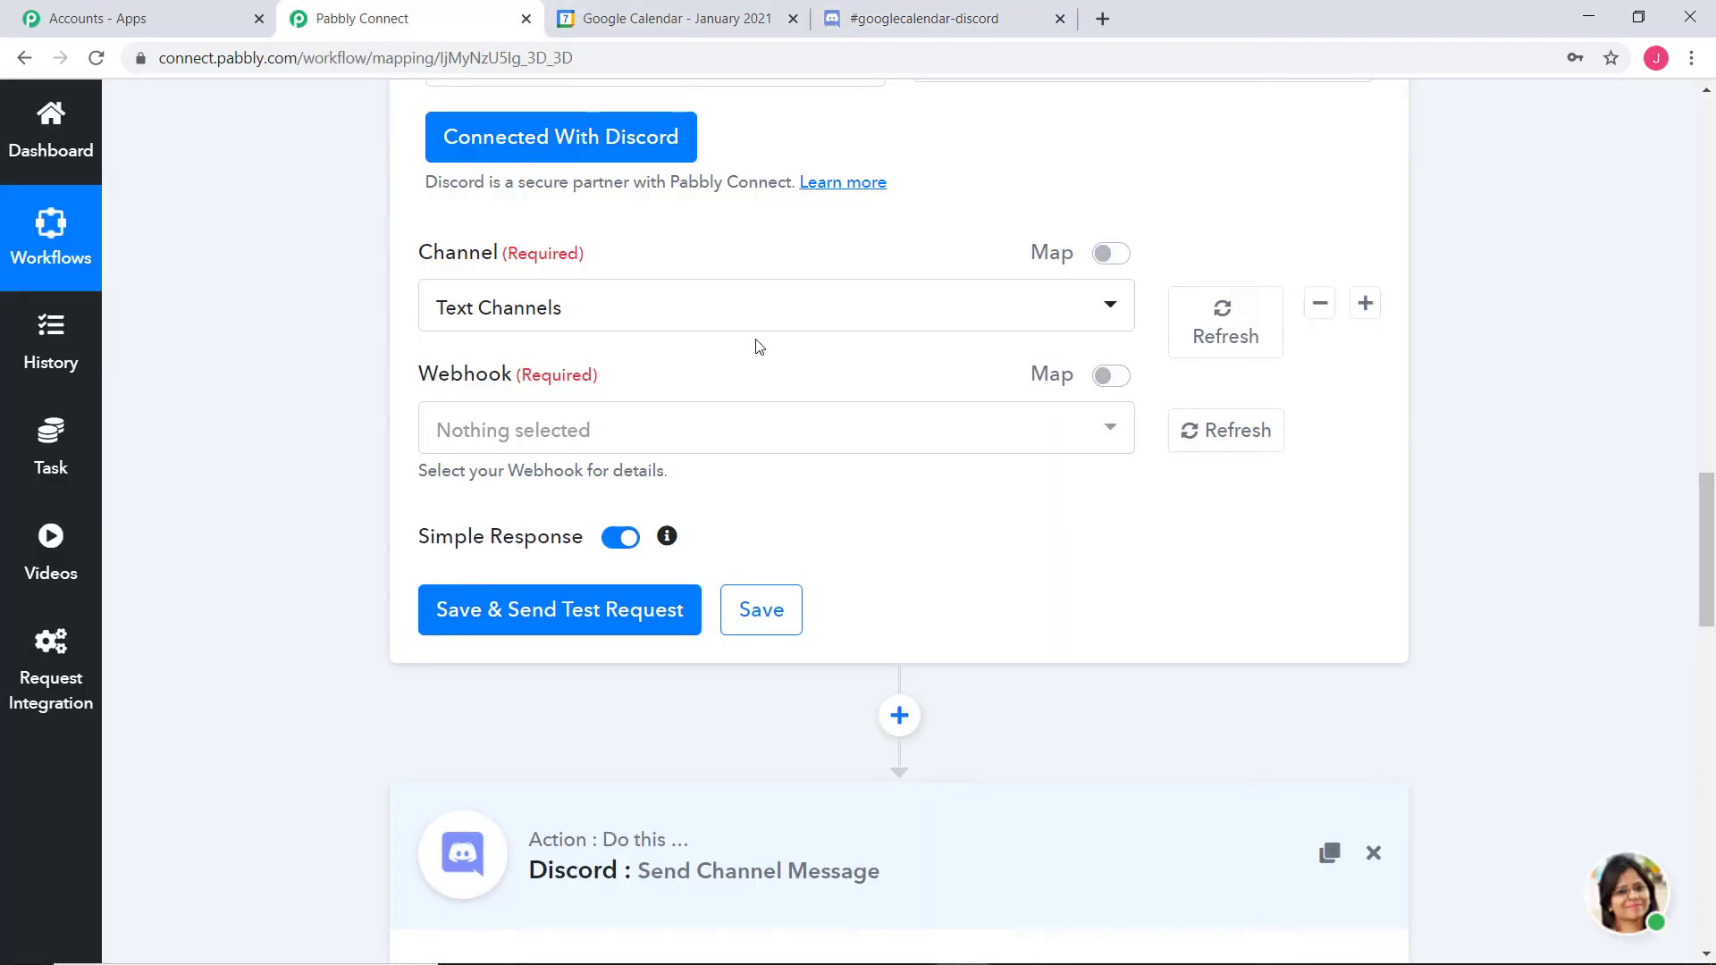
pyautogui.click(846, 314)
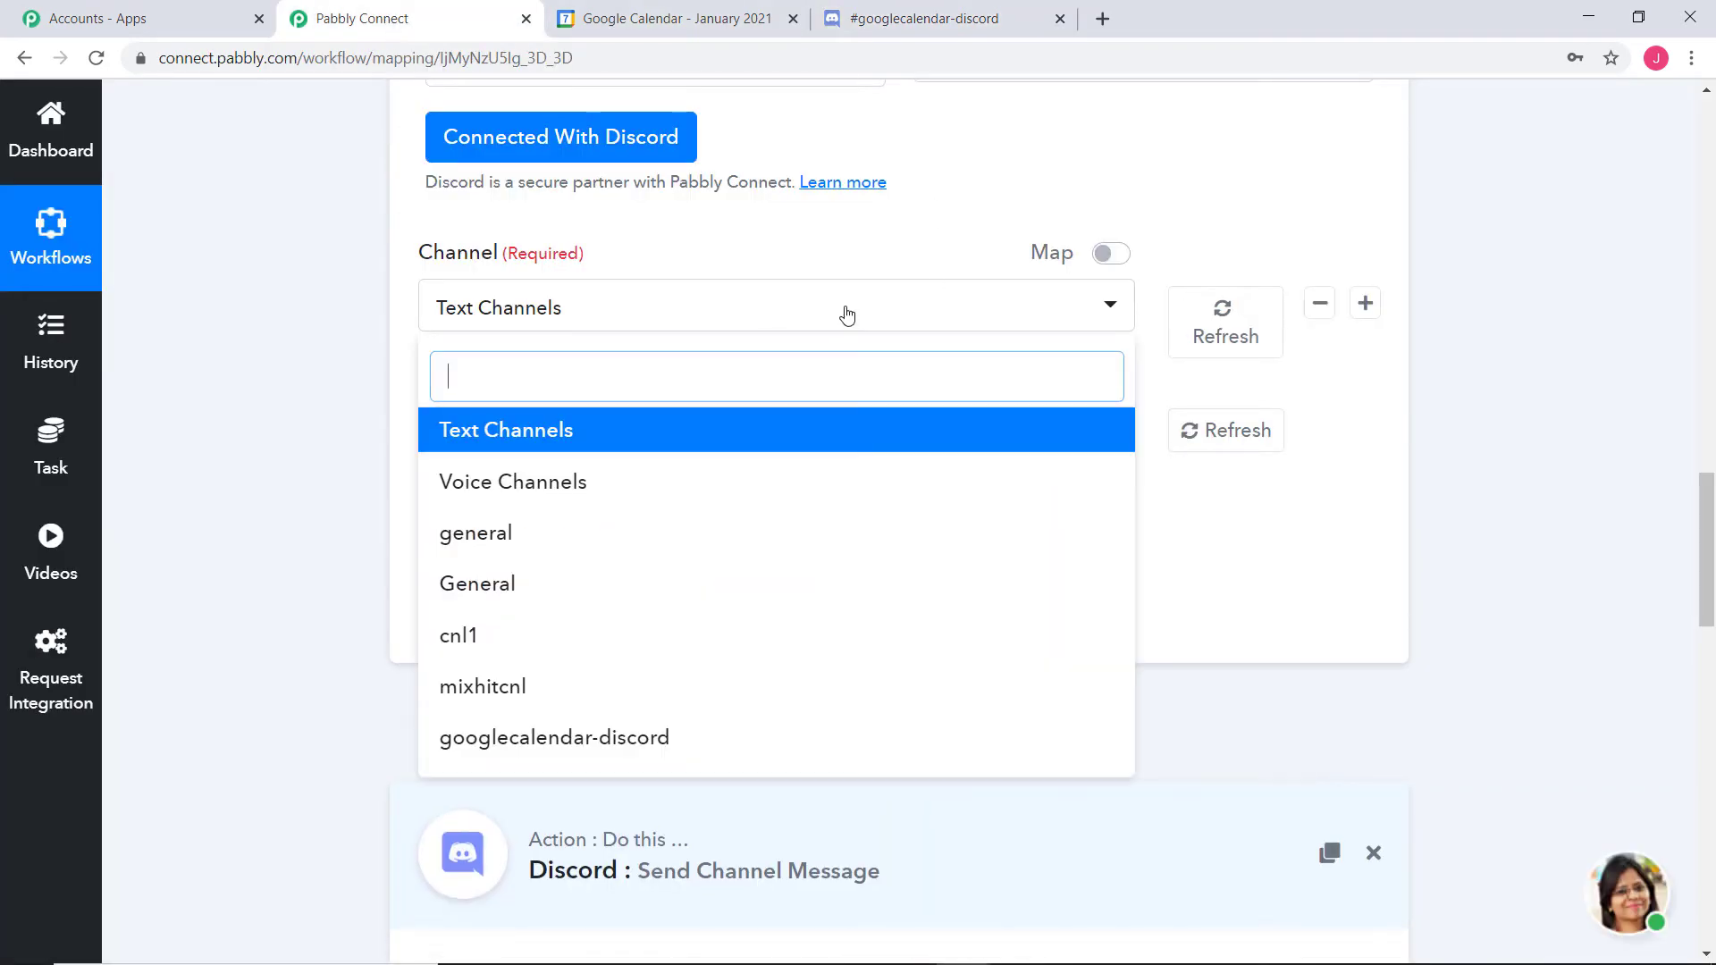
pyautogui.click(667, 740)
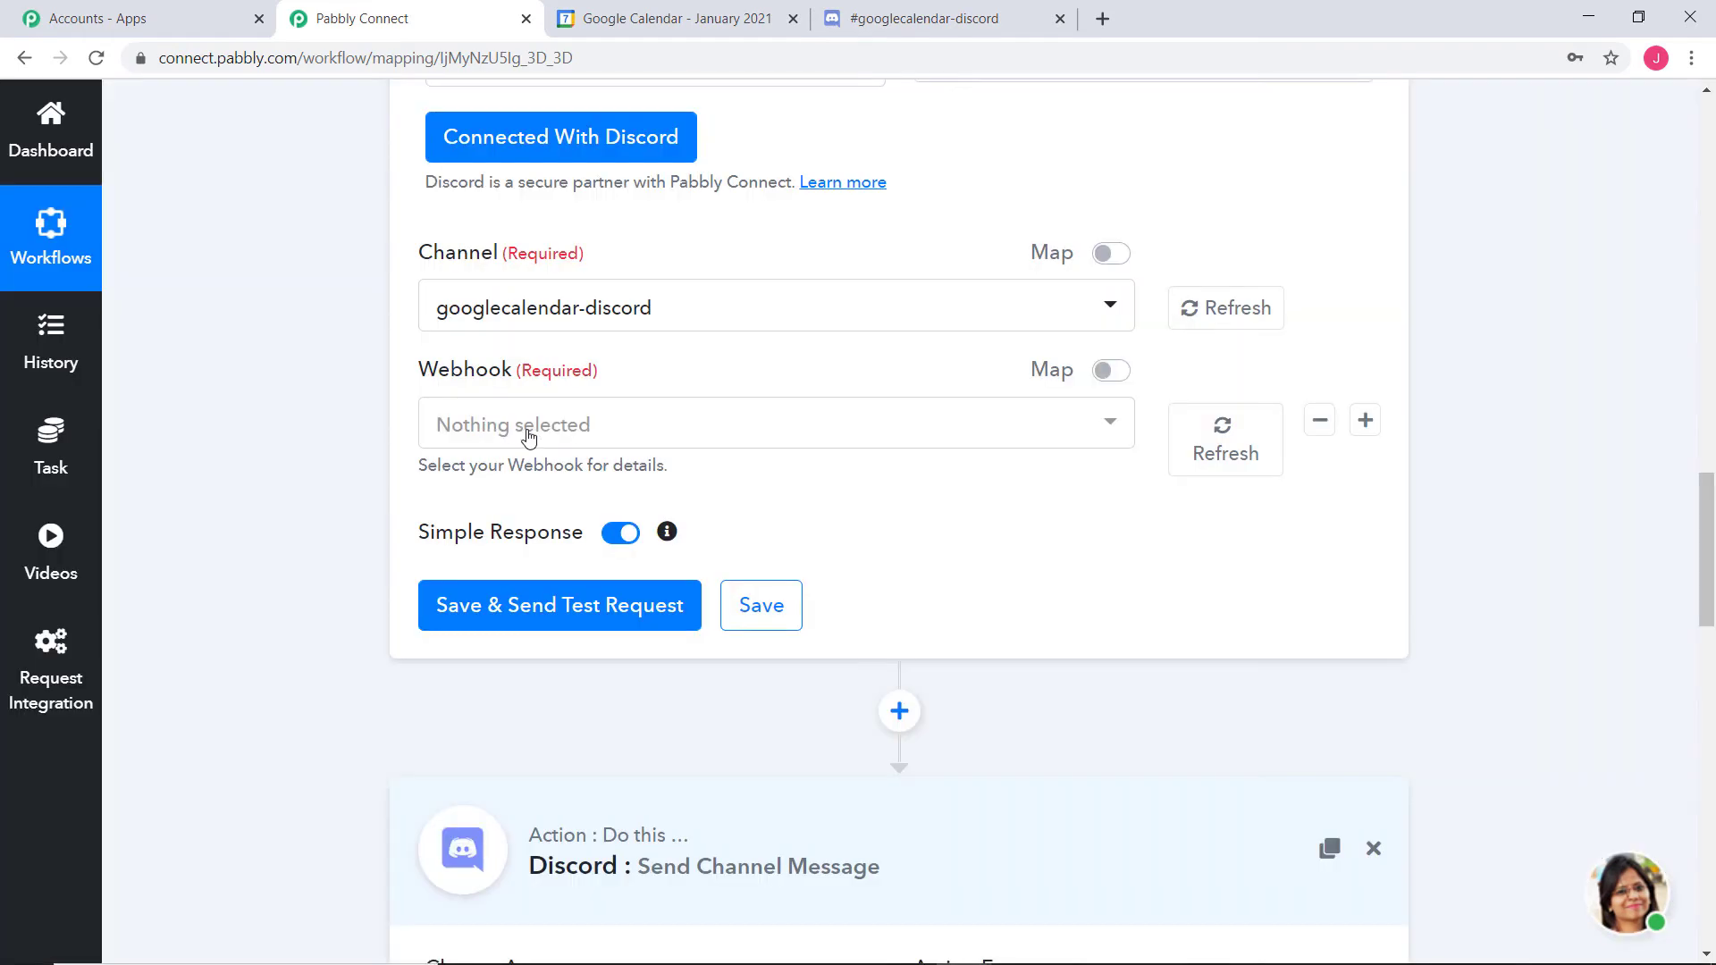
pyautogui.click(523, 429)
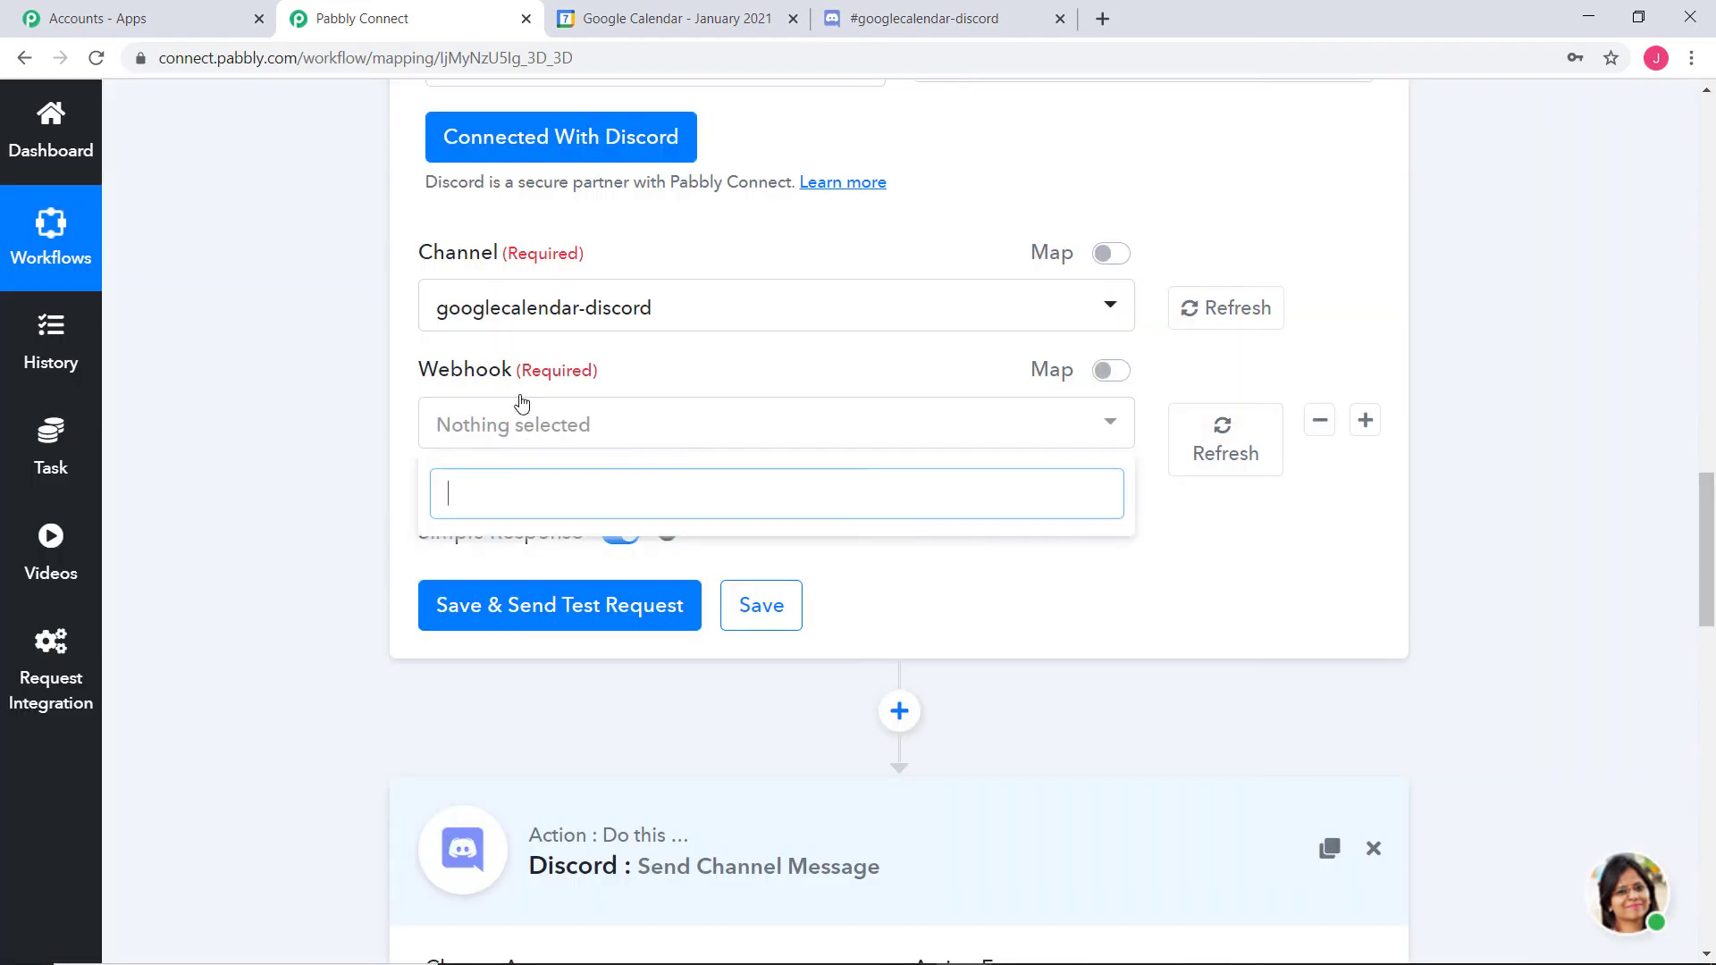
pyautogui.click(582, 438)
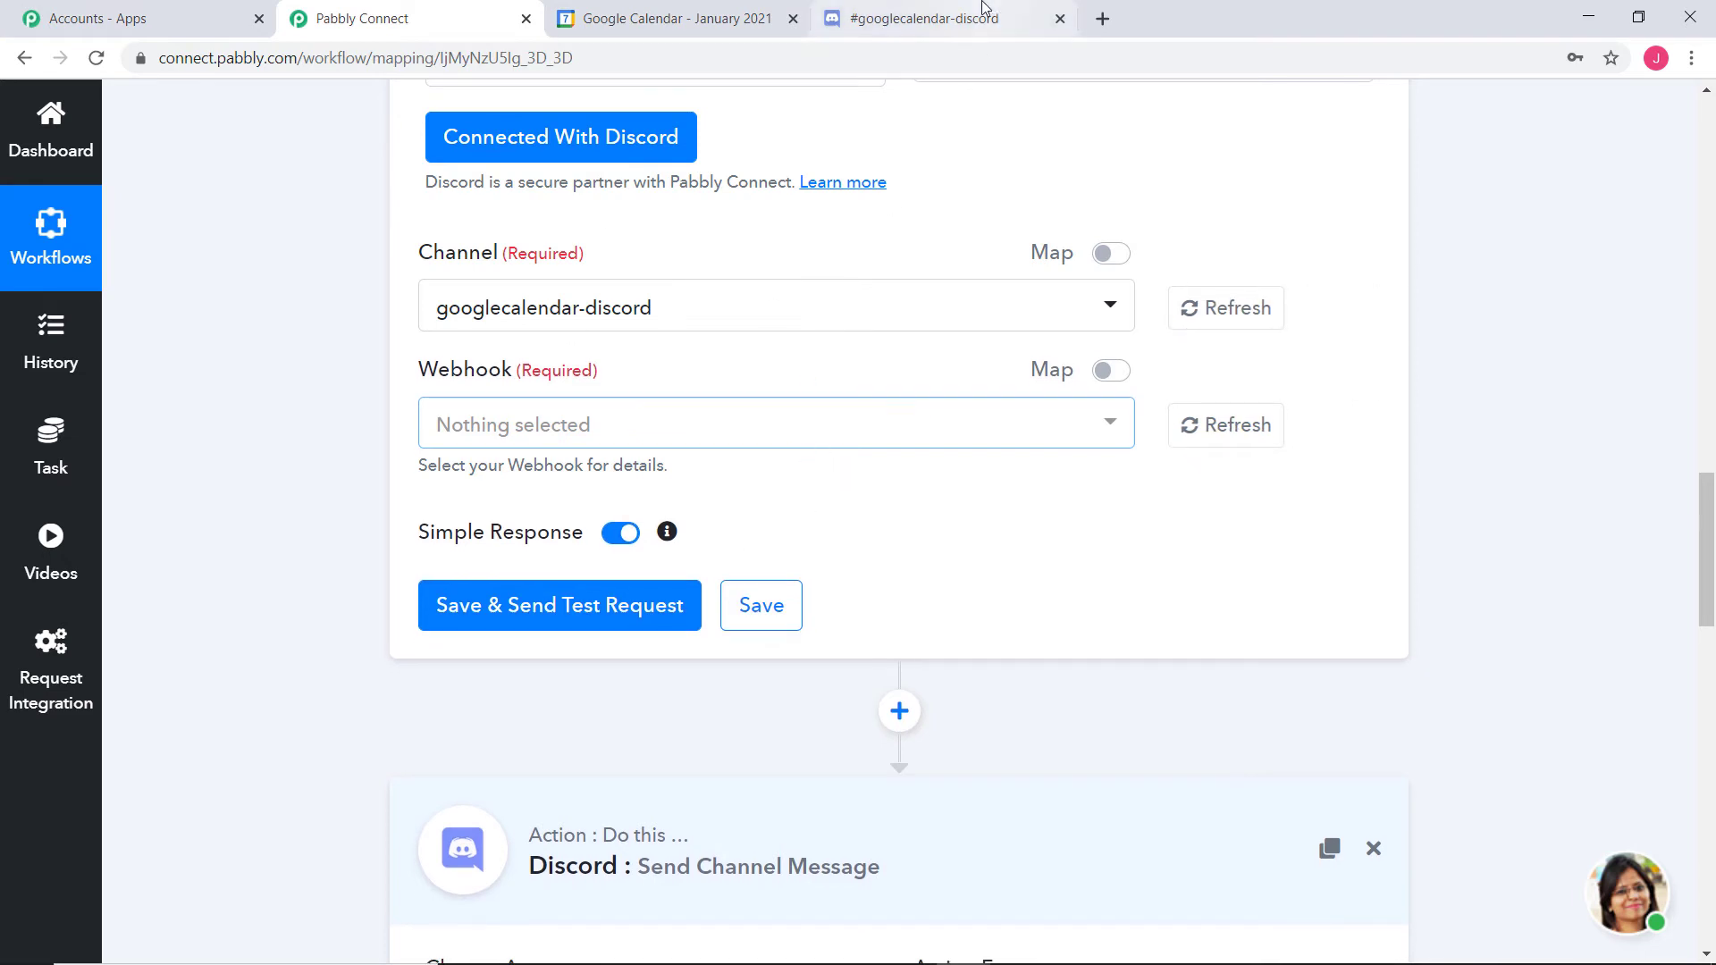
# Switch to Discord and create a webhook in the integration settings of the googlecalendar-discord channel, keeping its default name
pyautogui.click(963, 21)
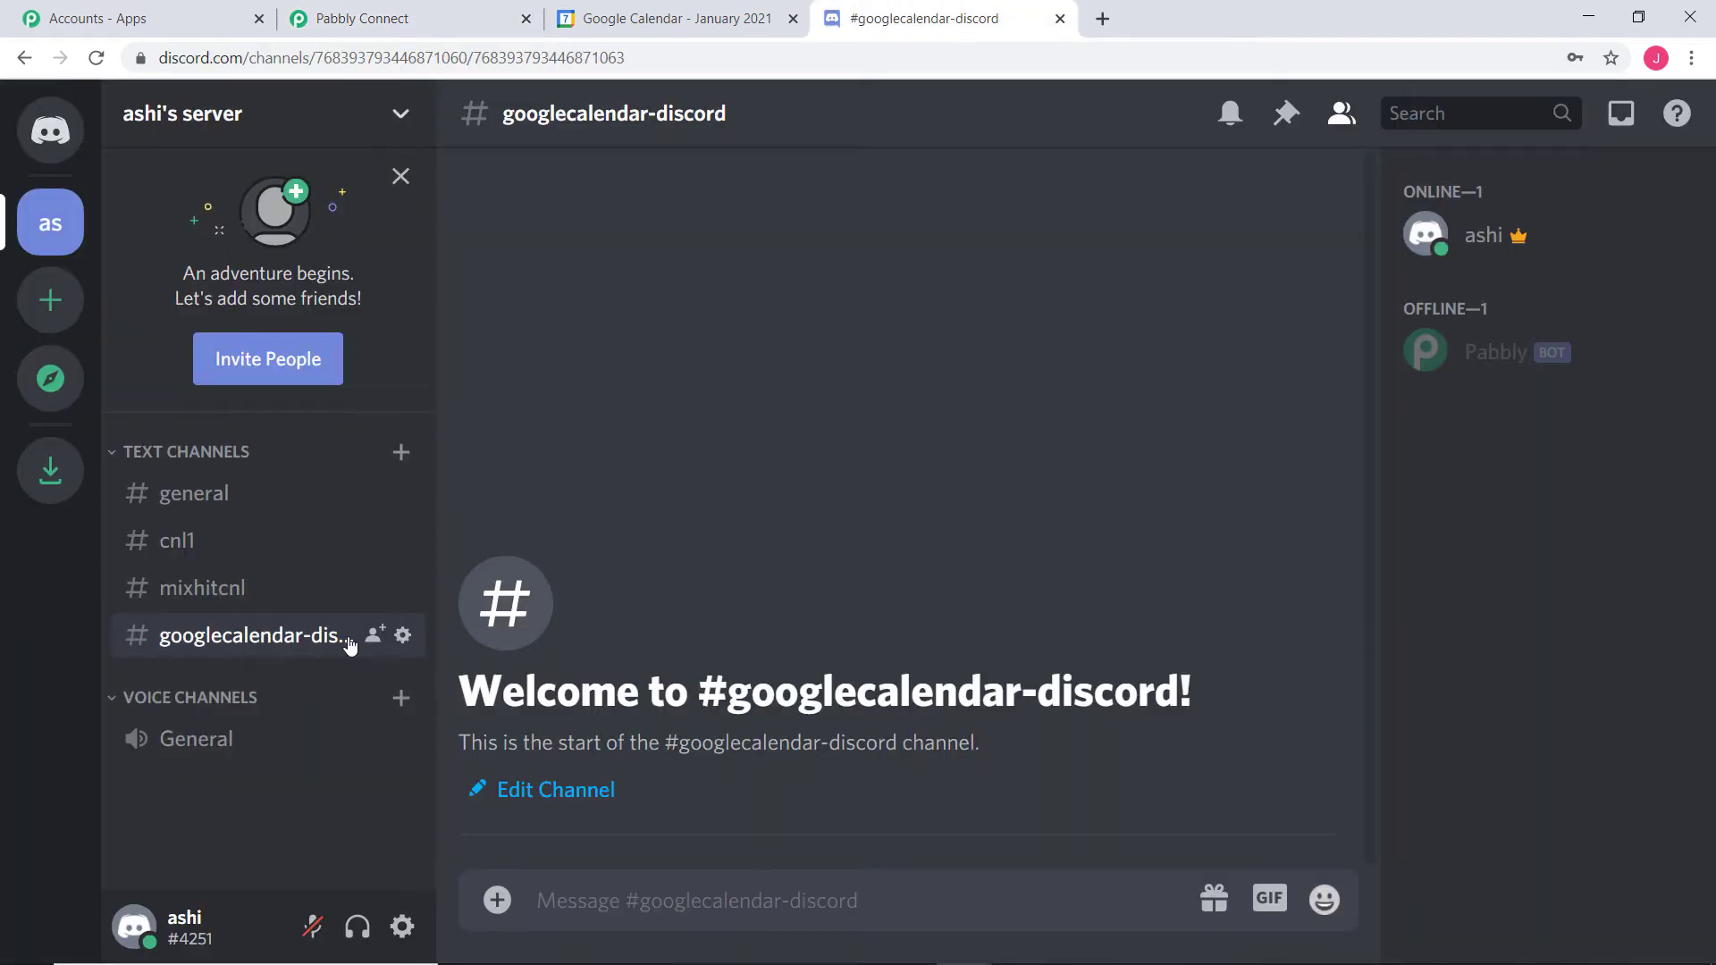
pyautogui.click(404, 637)
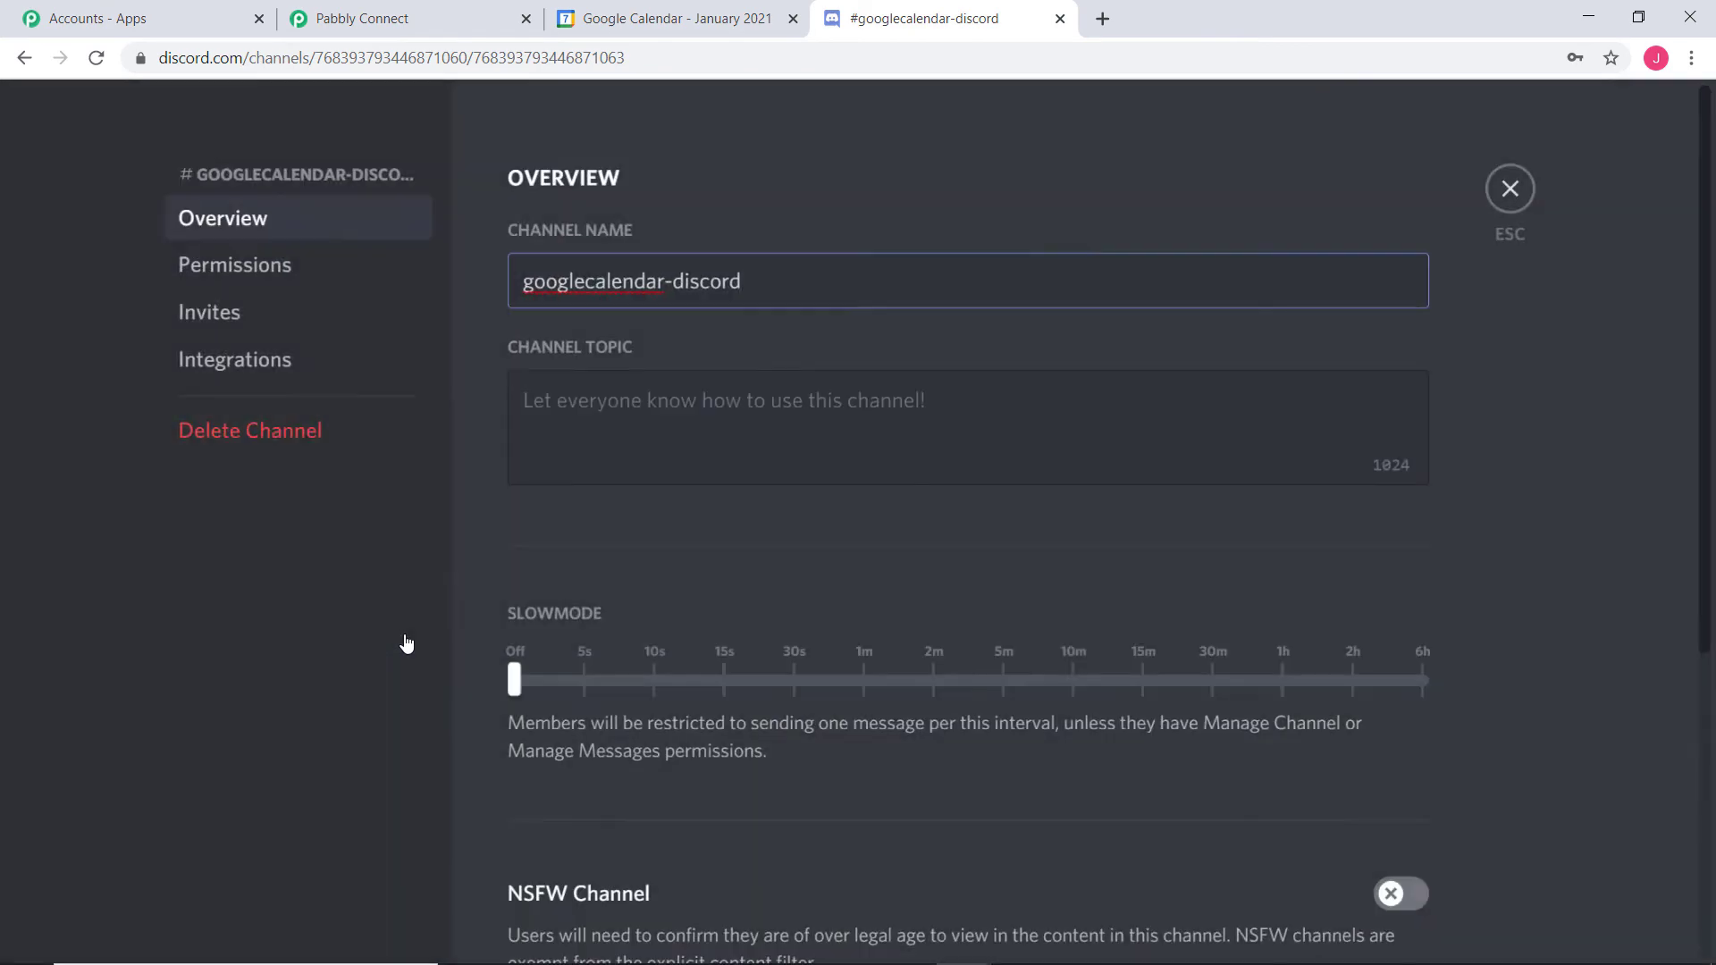
pyautogui.click(215, 362)
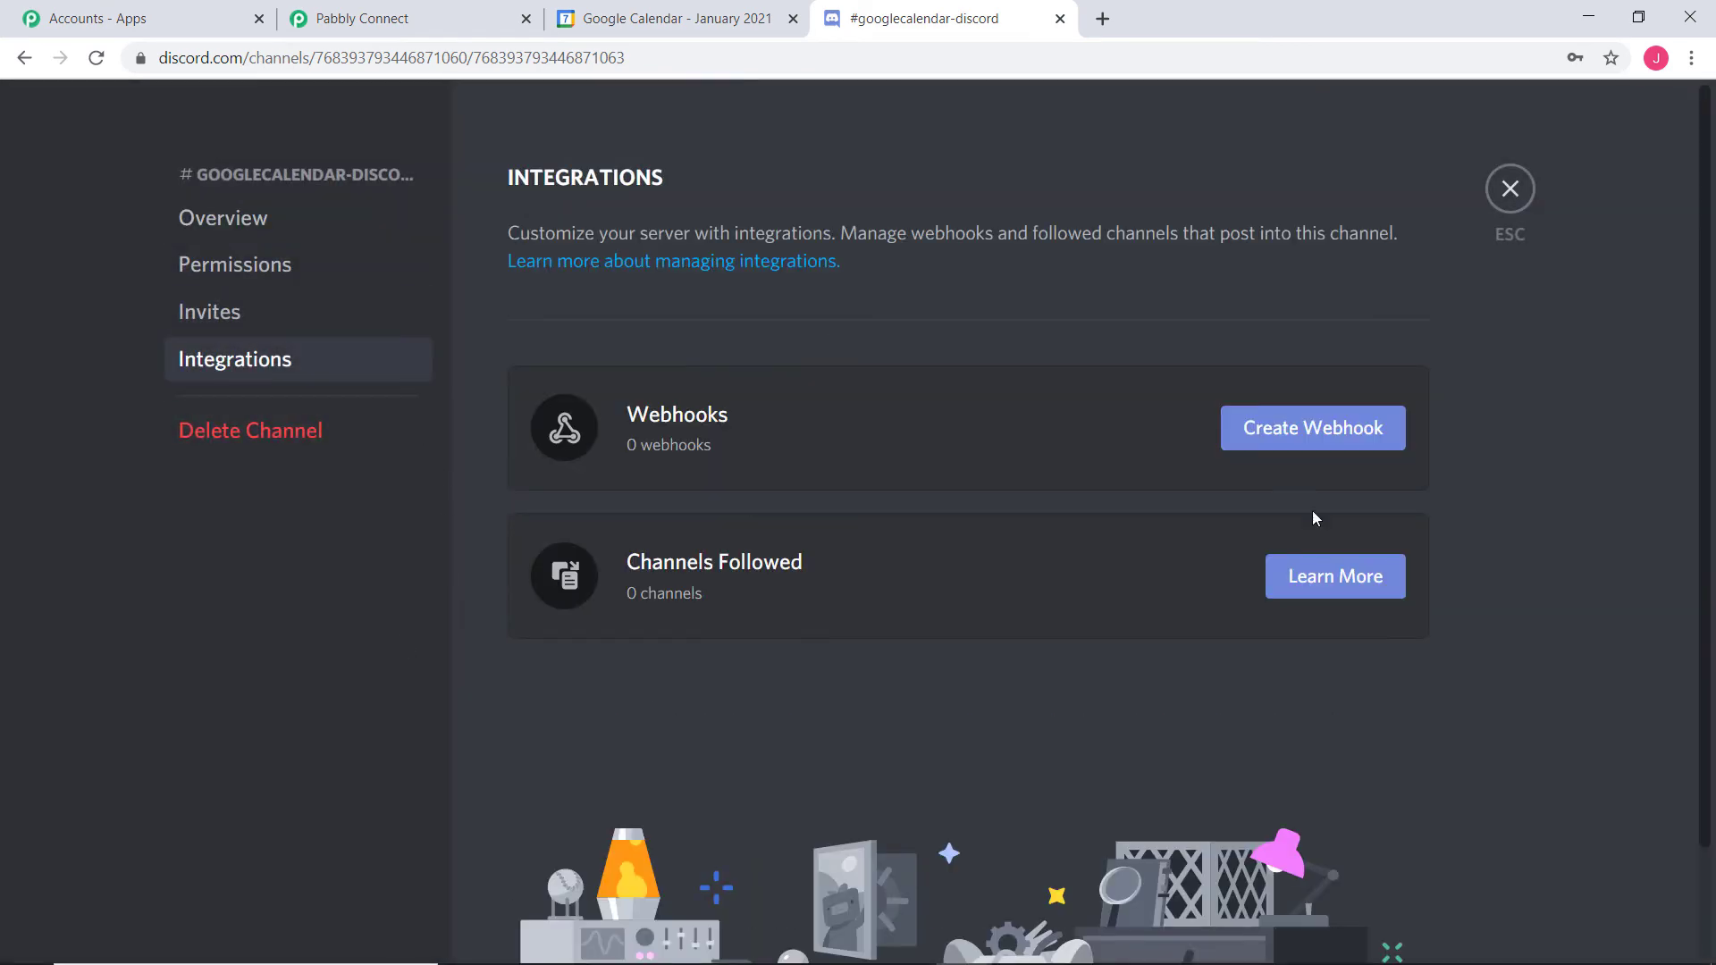
pyautogui.click(1316, 427)
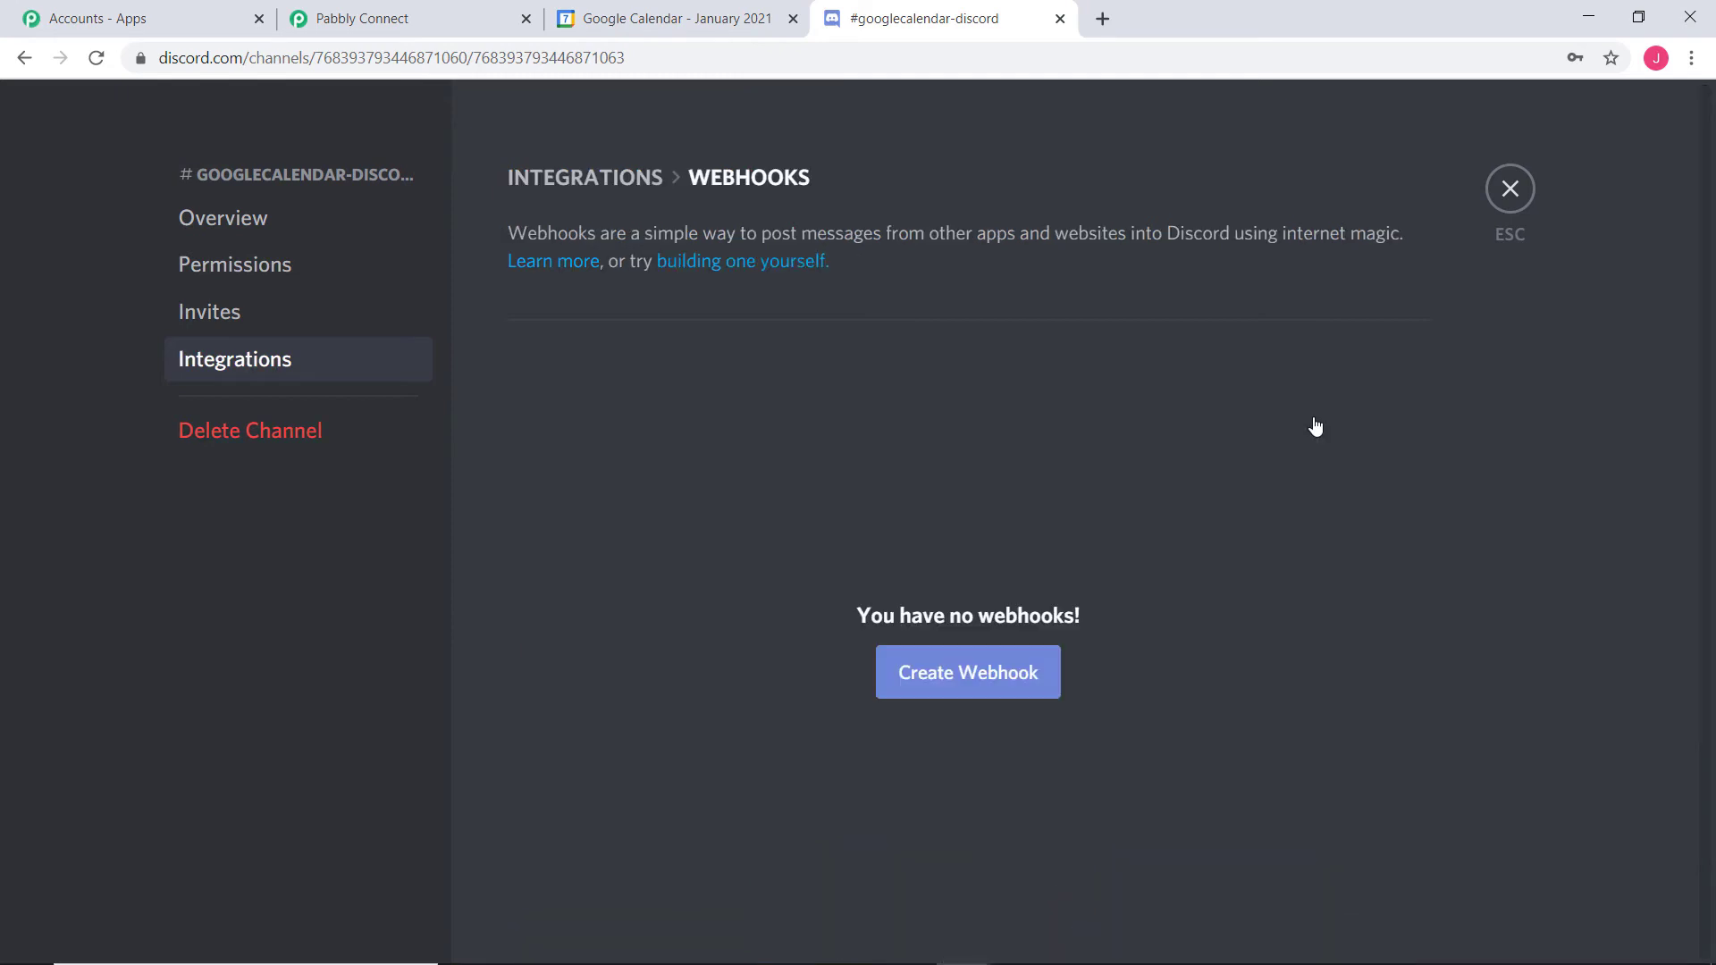
pyautogui.click(947, 682)
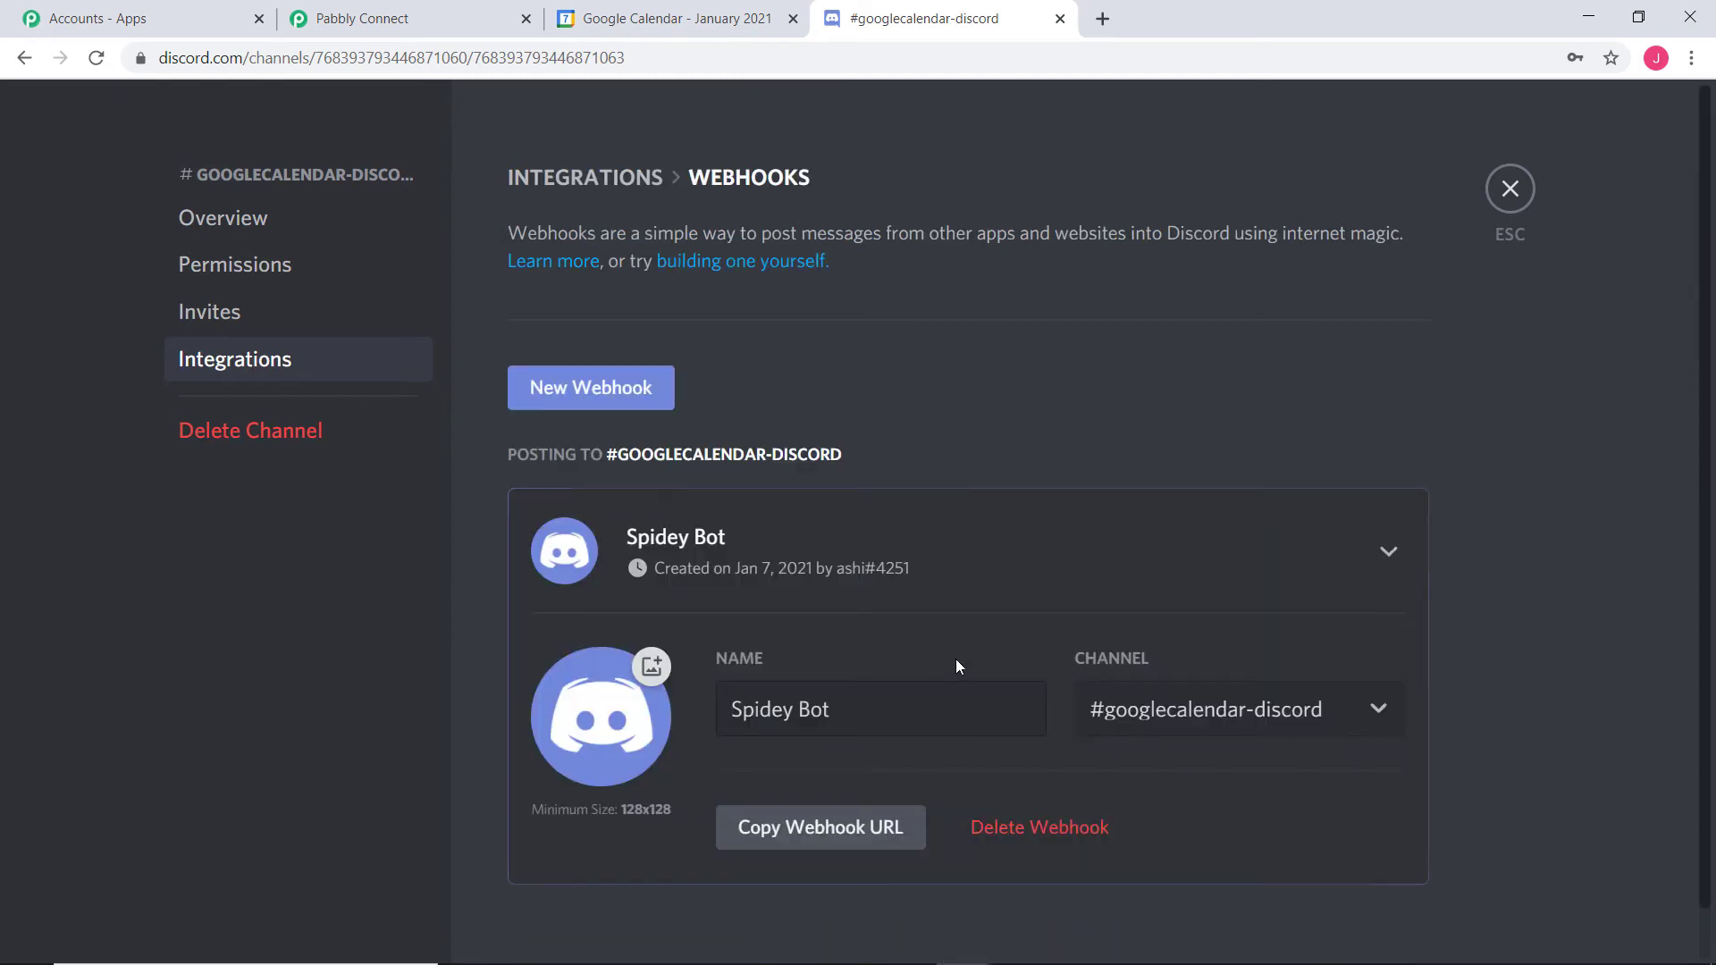
pyautogui.click(853, 718)
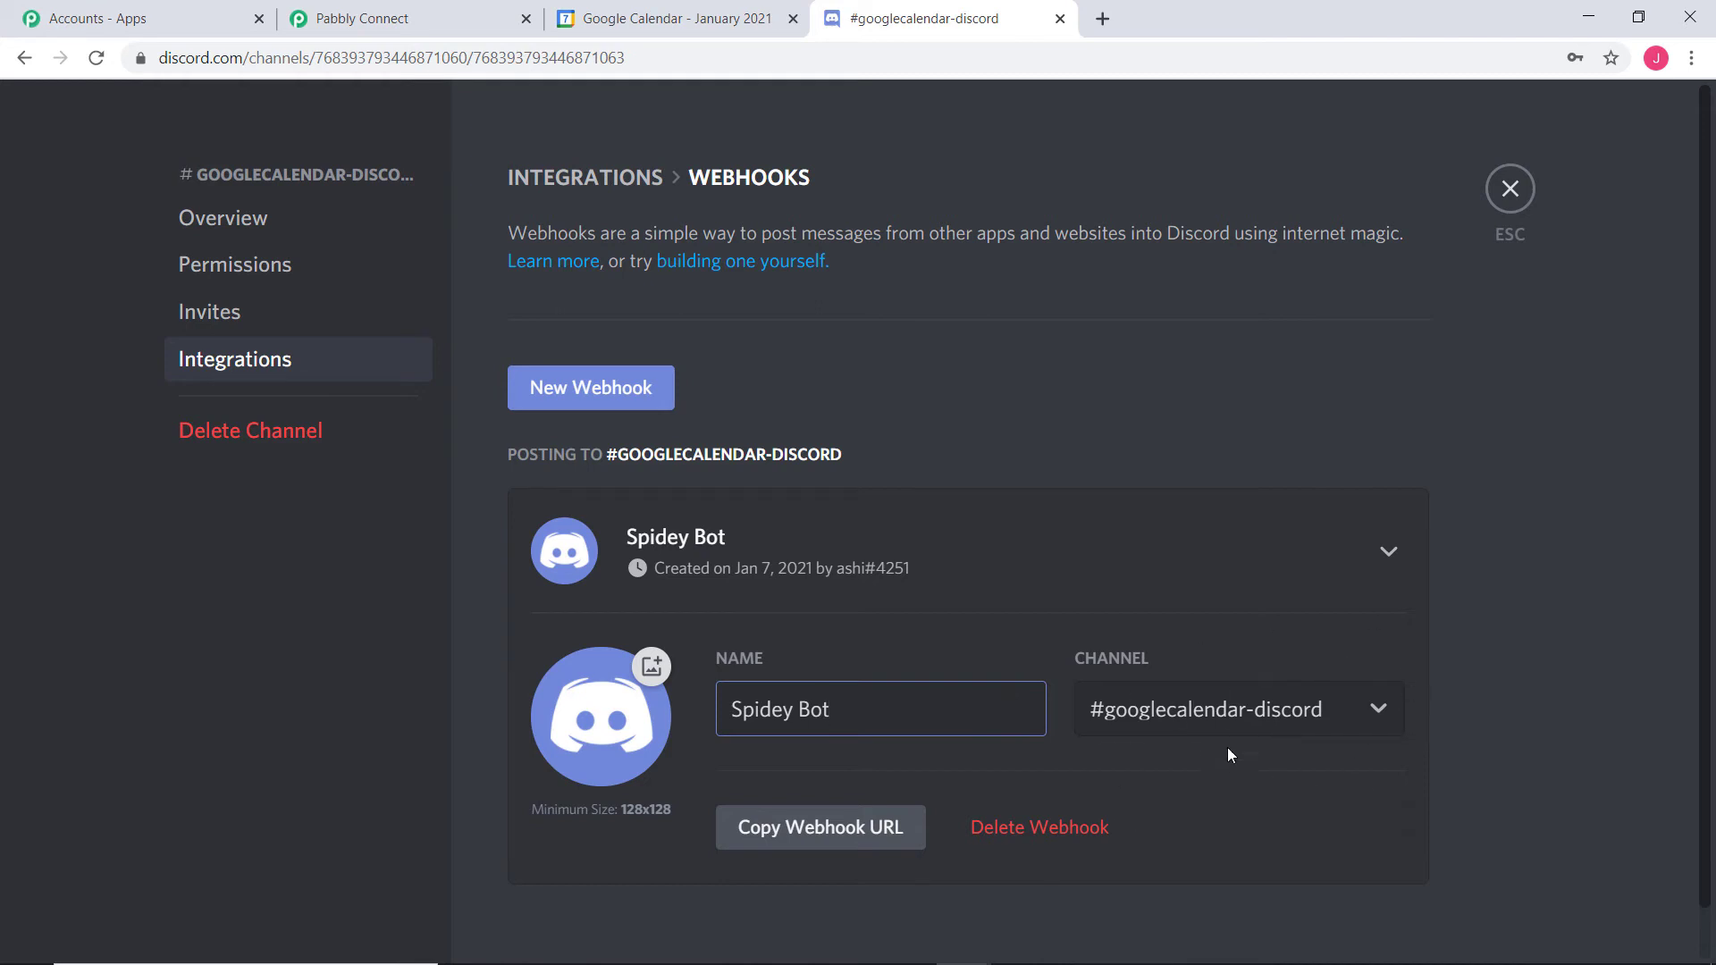
pyautogui.scroll(-1, 1607, 678)
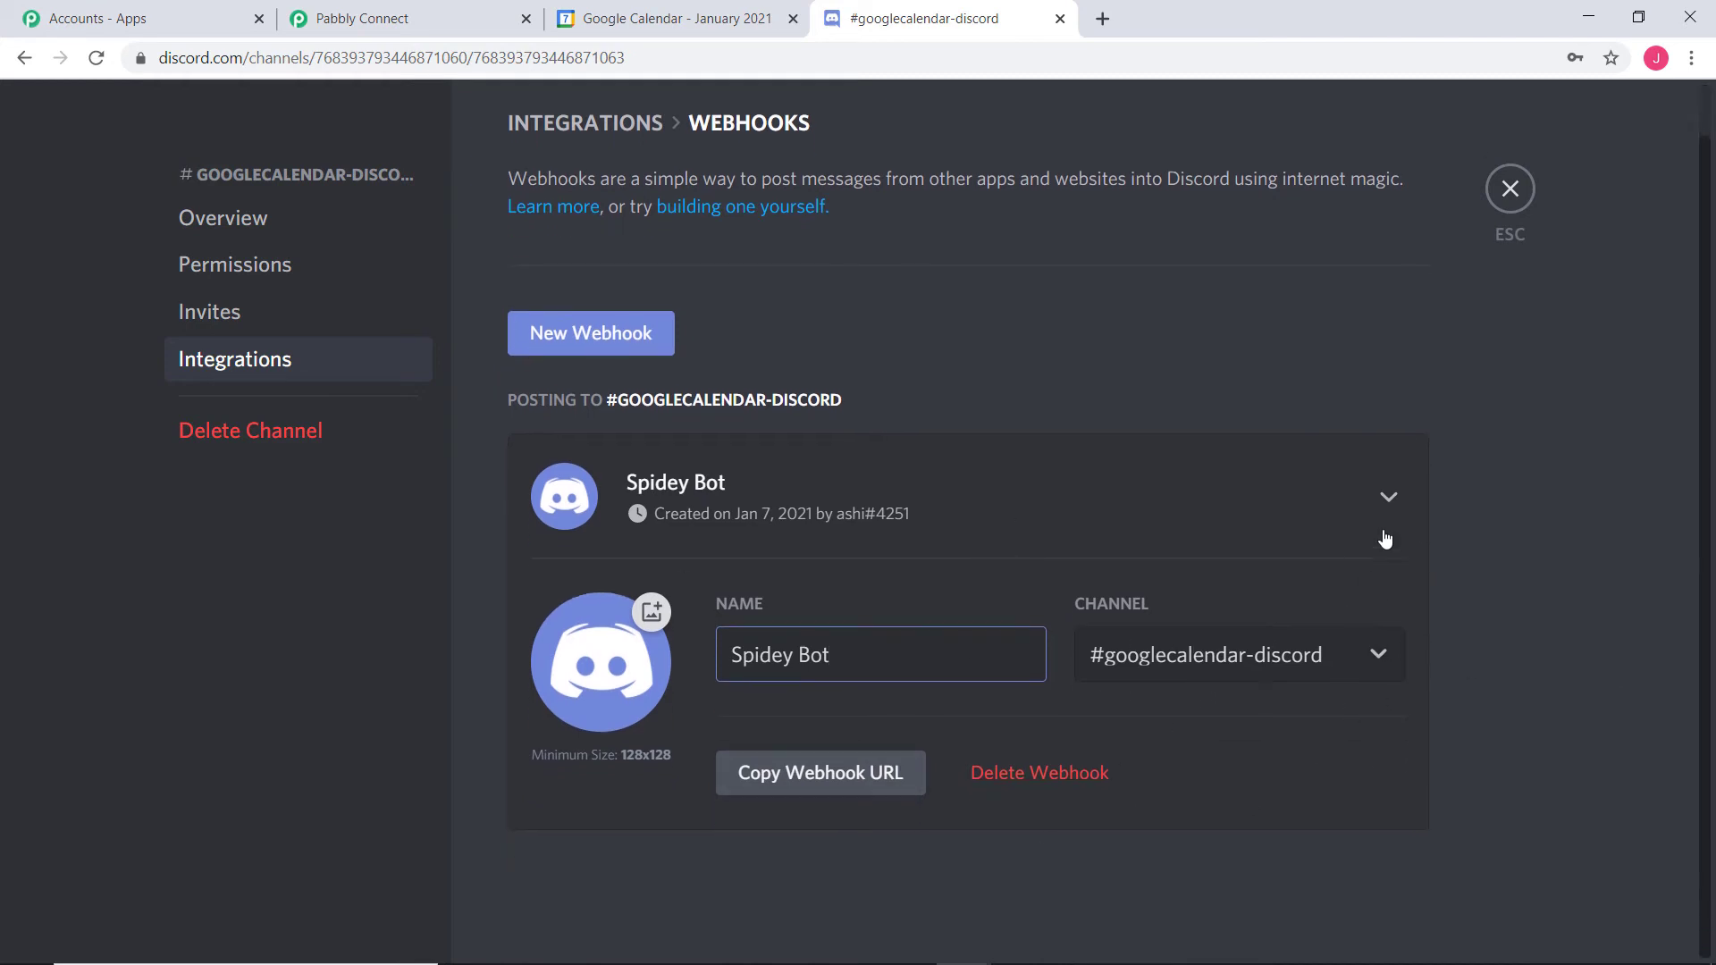
pyautogui.click(1658, 531)
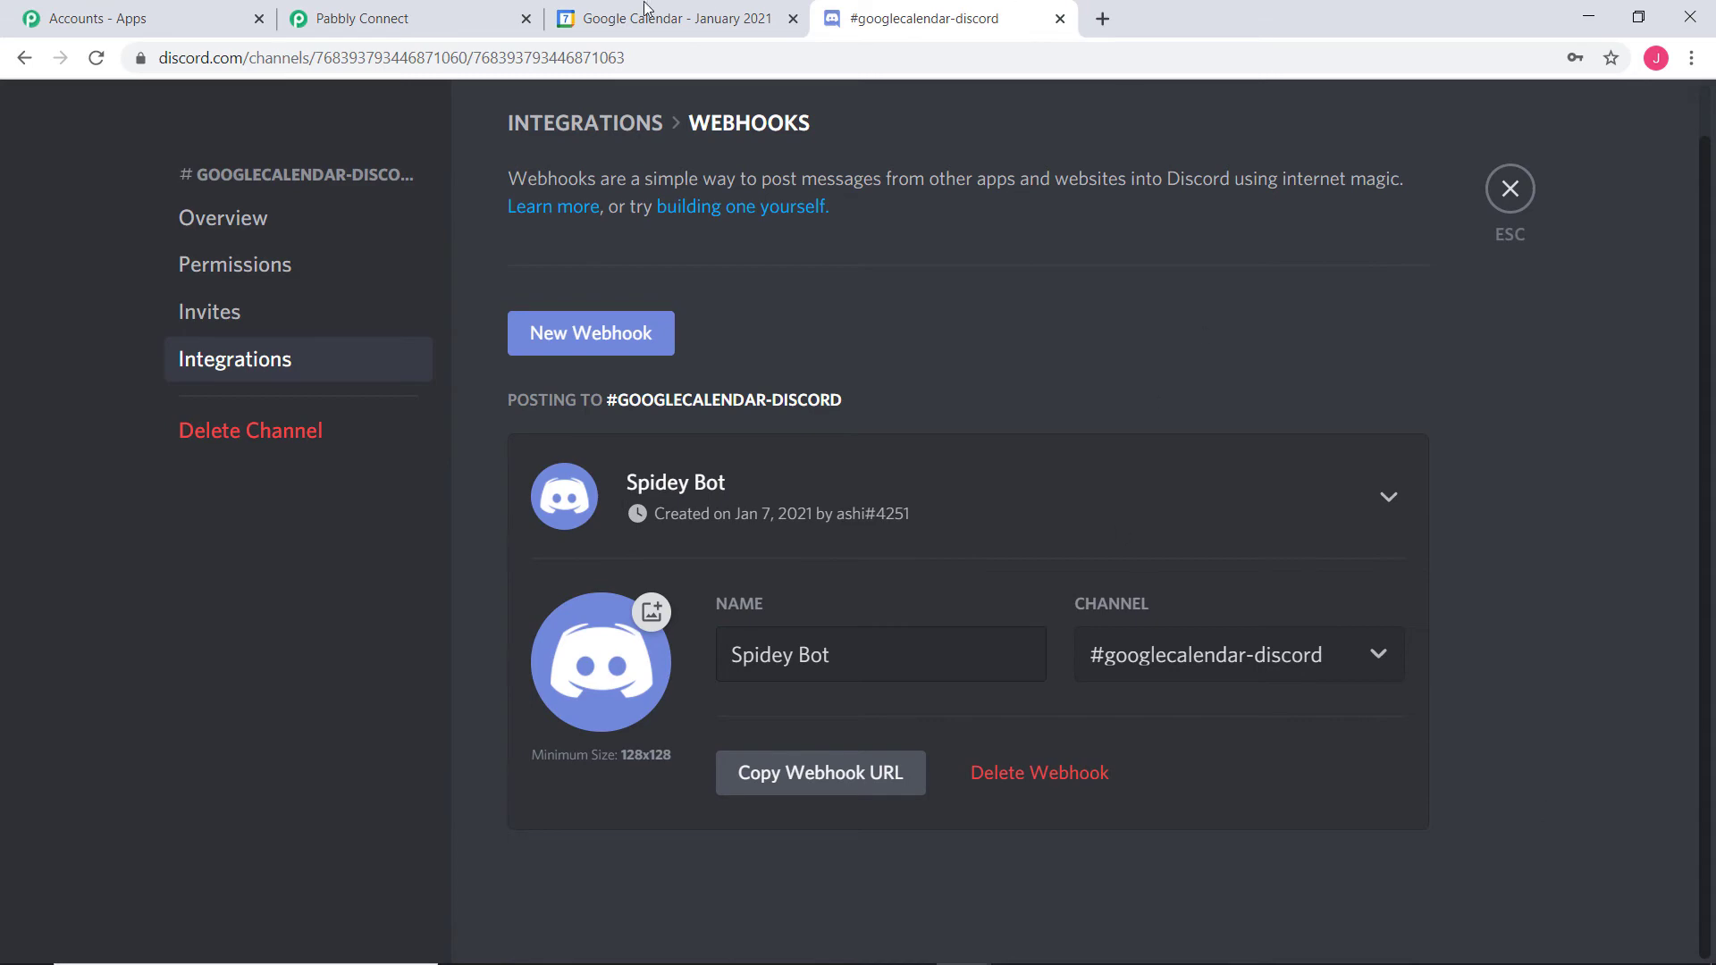
# Return to Pabbly Connect, refresh the webhook choices to load Spidey Bot, and save and send a test request
pyautogui.click(420, 16)
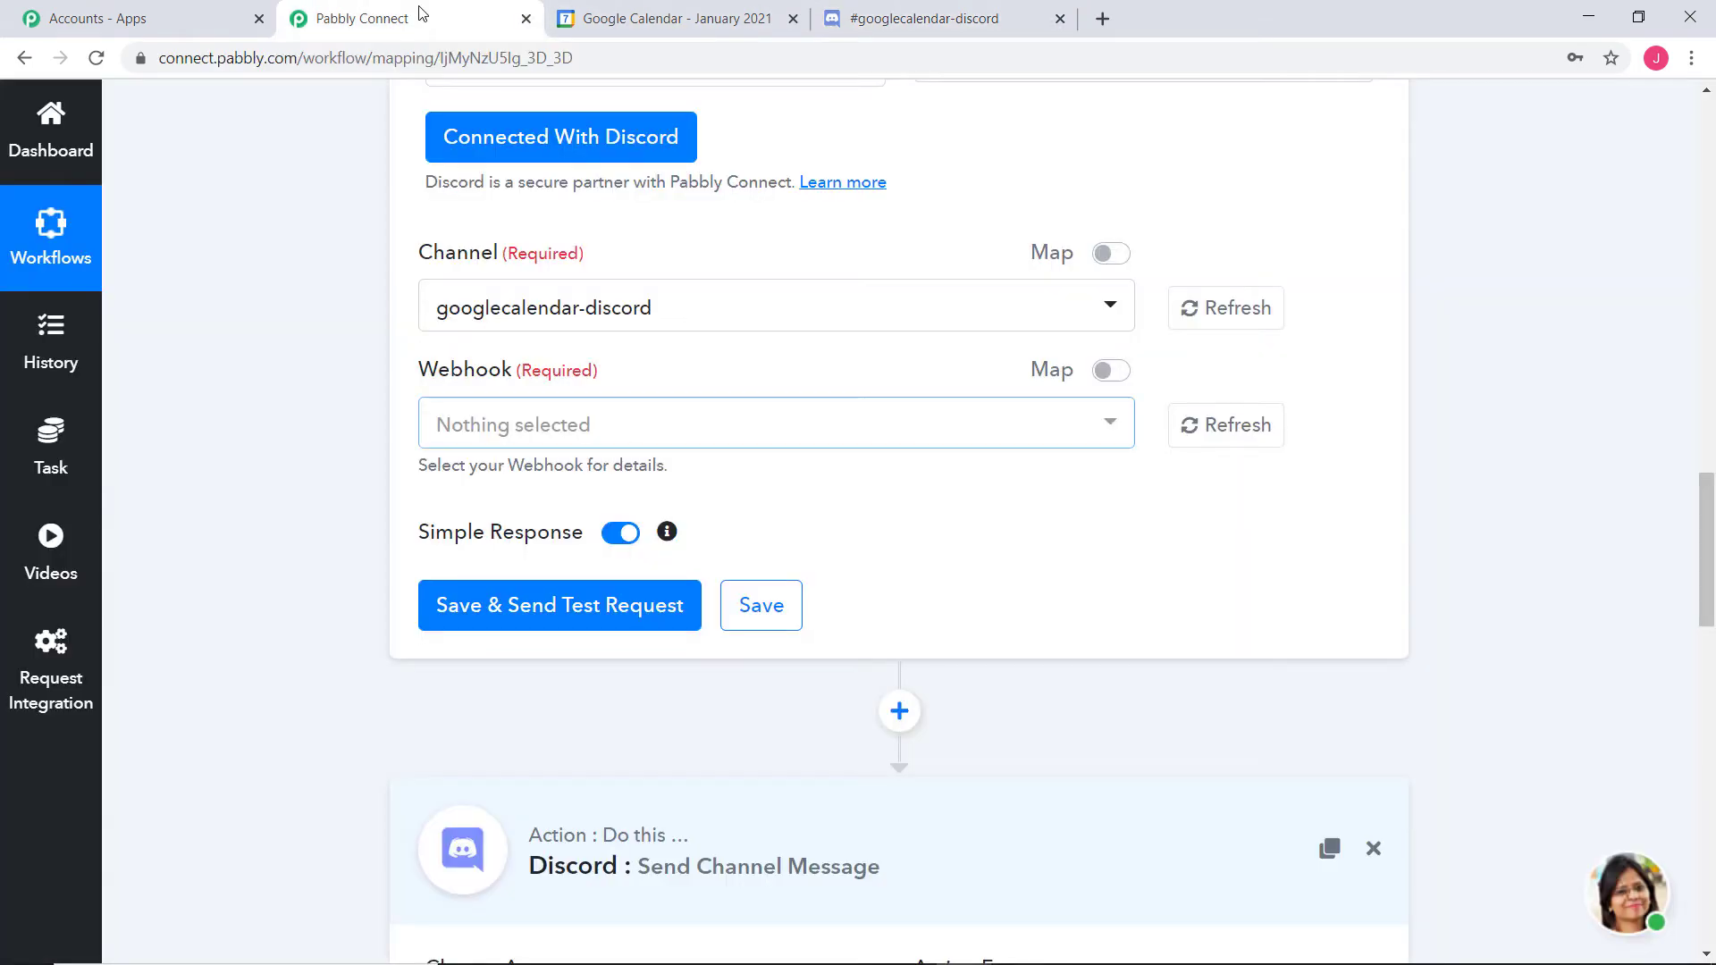
pyautogui.click(1237, 445)
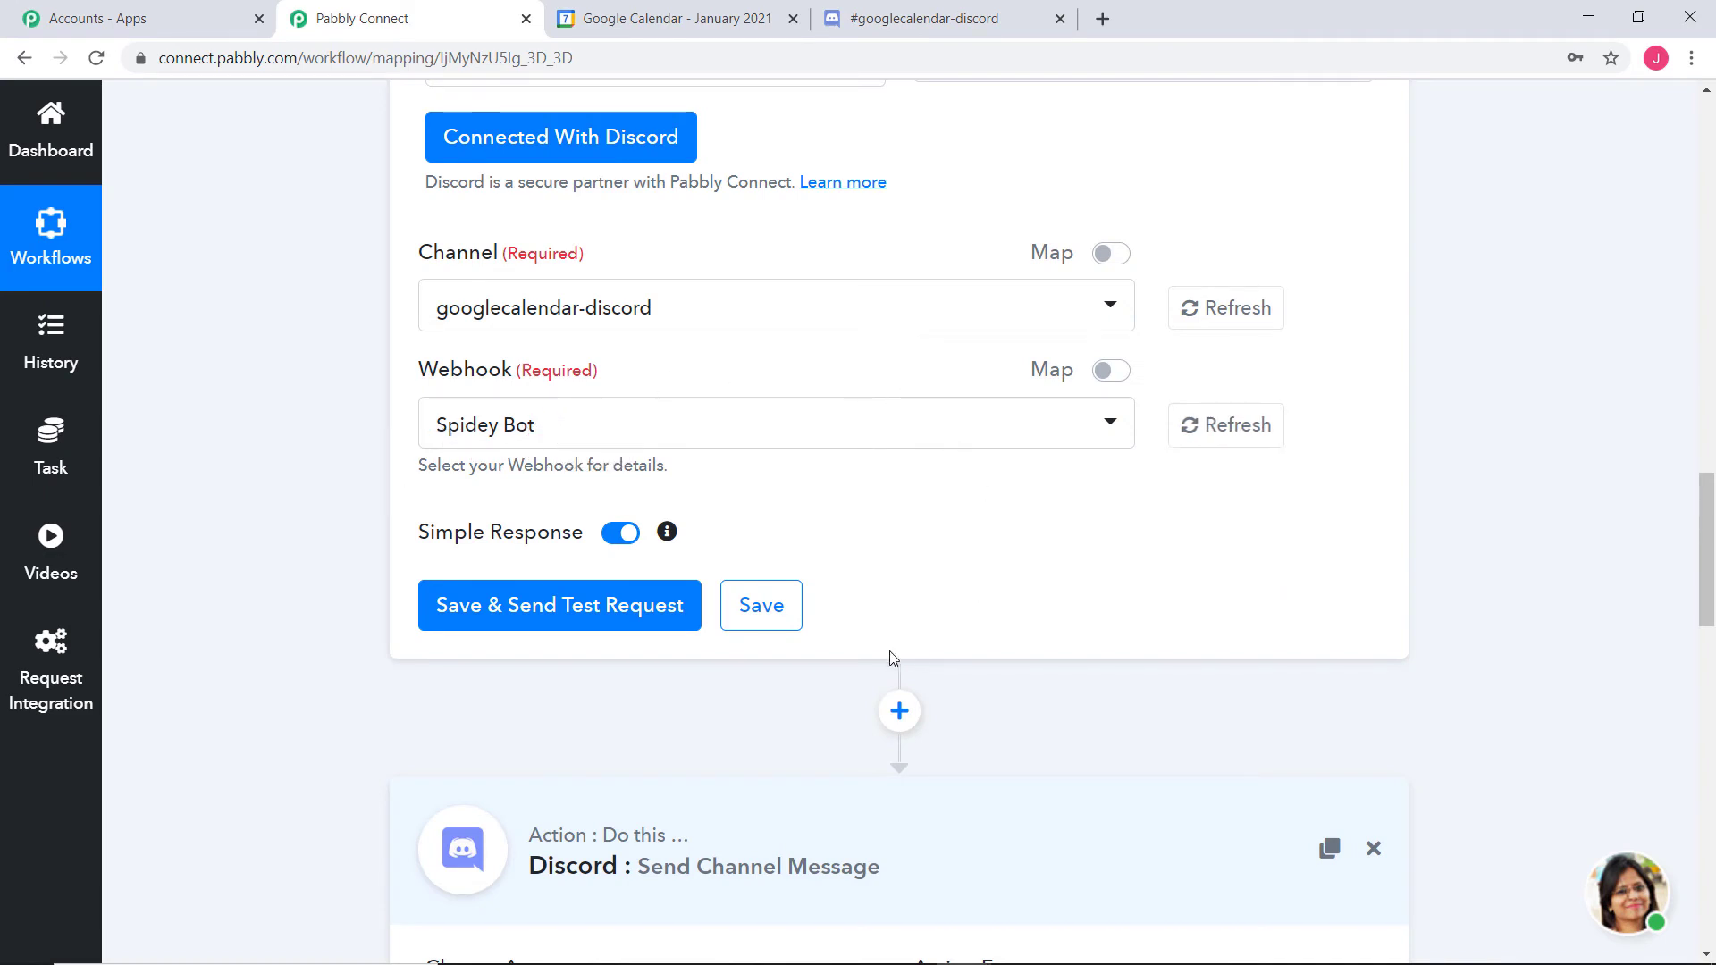
pyautogui.click(518, 613)
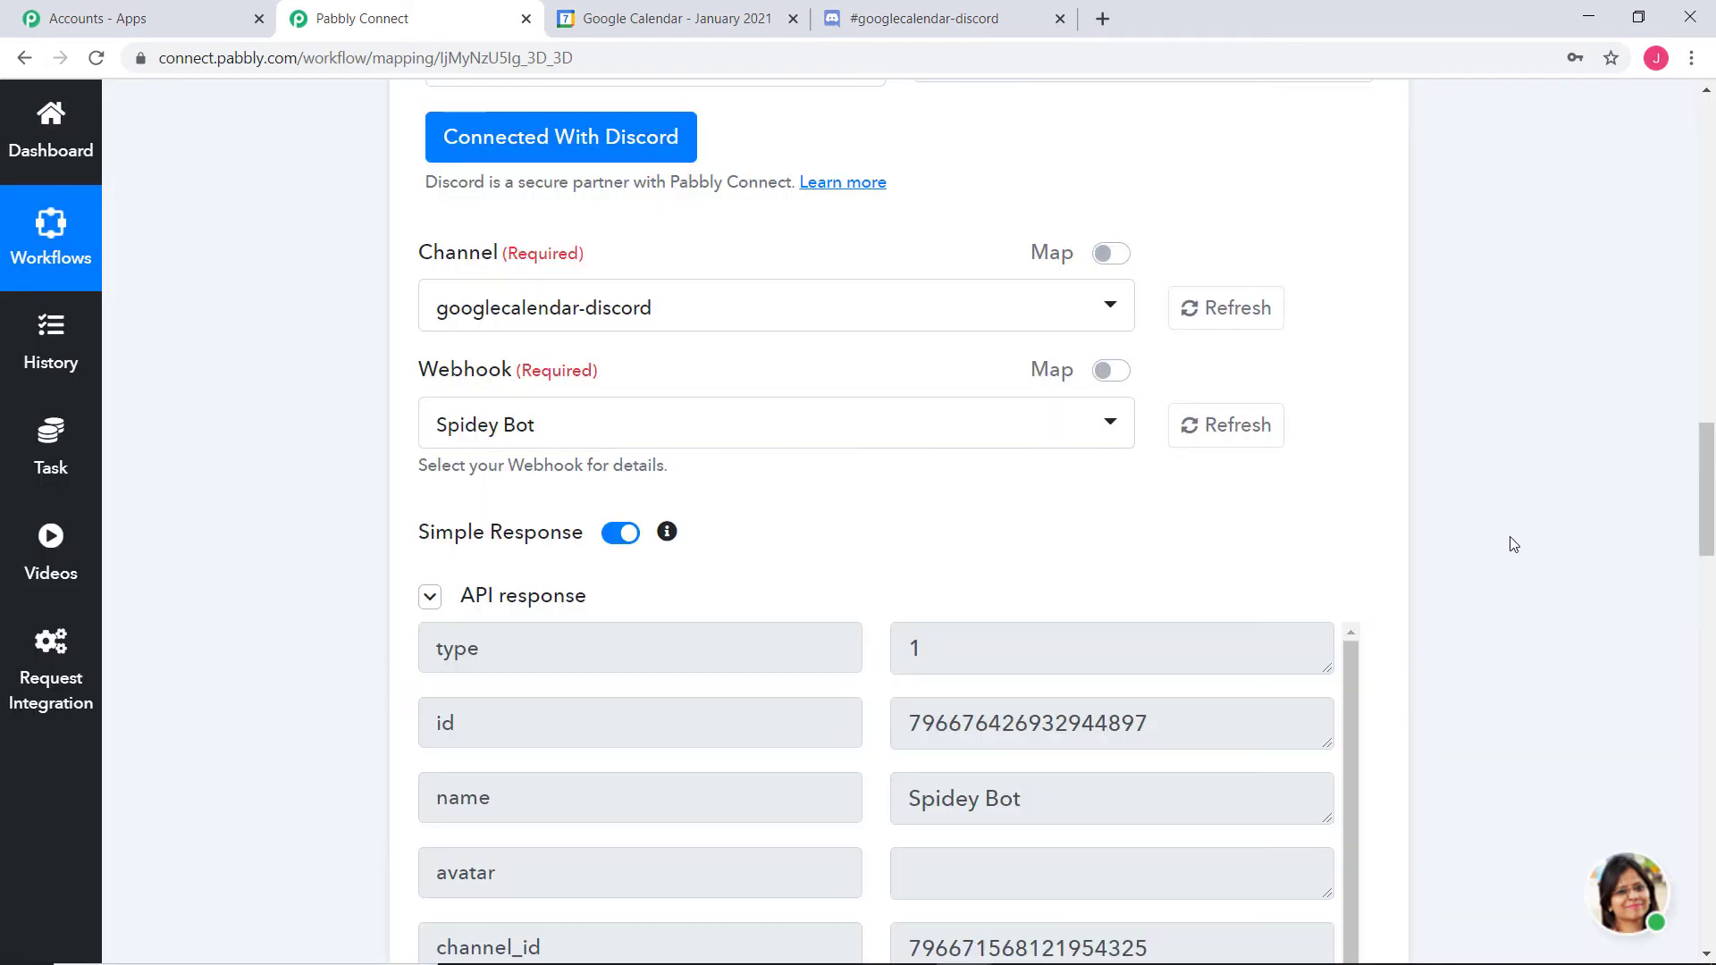
# Review the webhook id and full token in the API response, and save the Get Channel Webhook action
pyautogui.scroll(-2, 1578, 501)
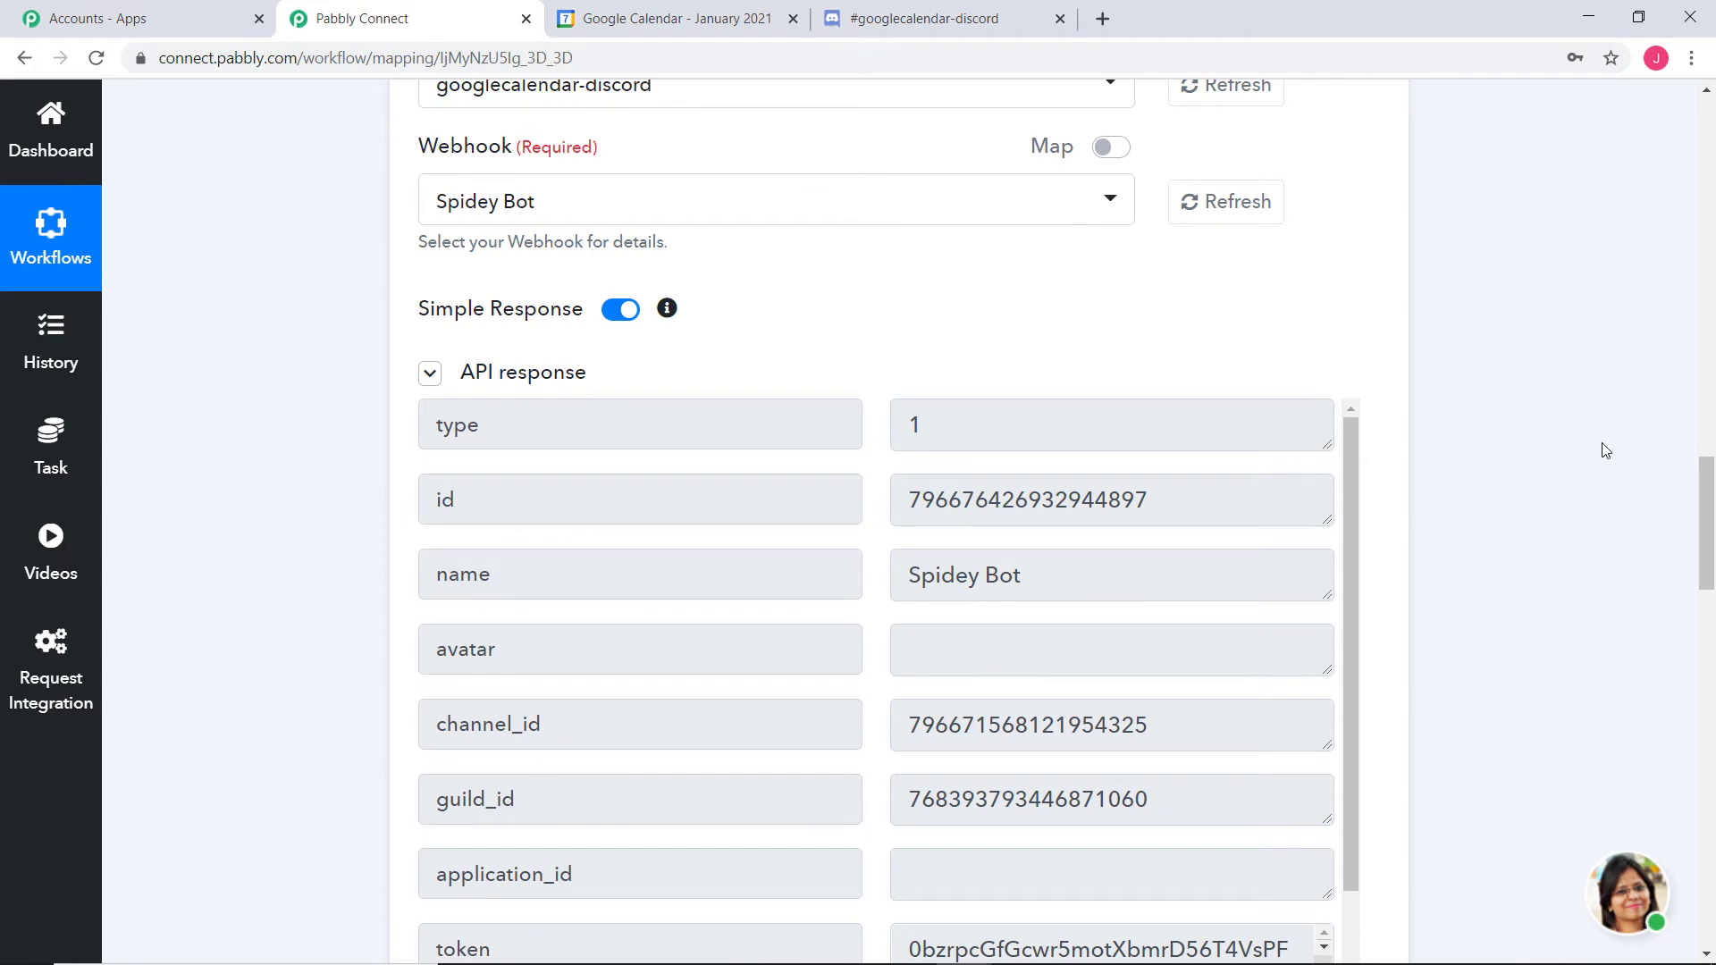
pyautogui.scroll(-3, 1601, 452)
pyautogui.scroll(-2, 1601, 451)
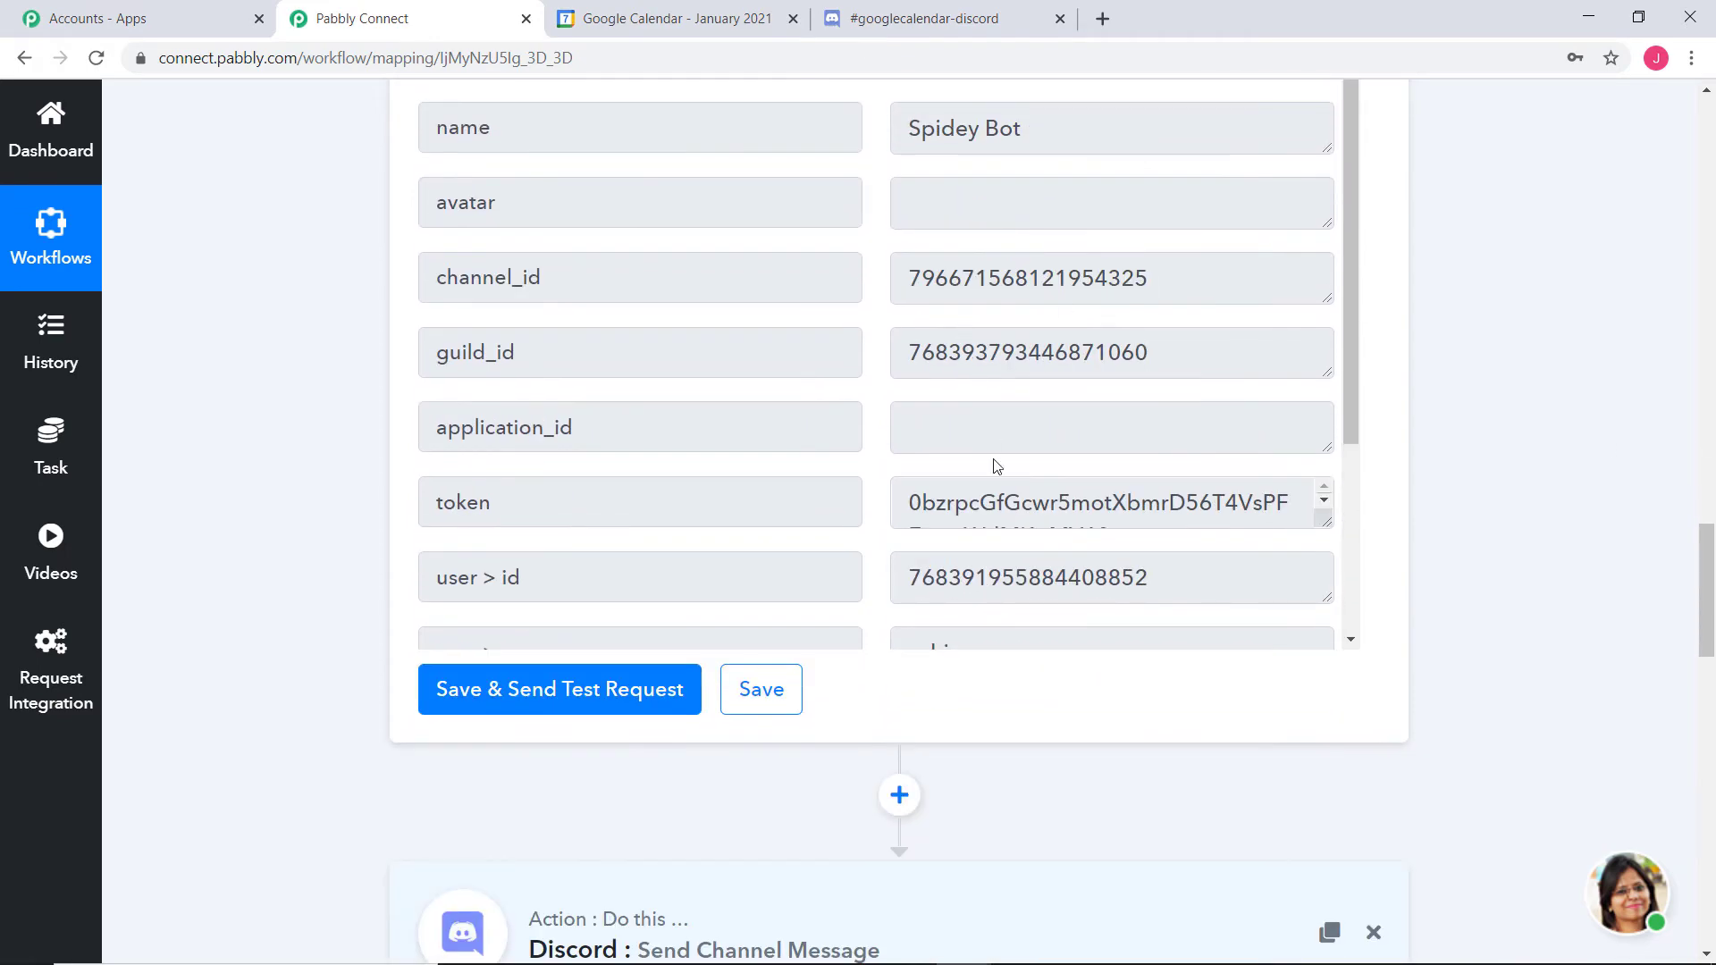
pyautogui.scroll(2, 1153, 374)
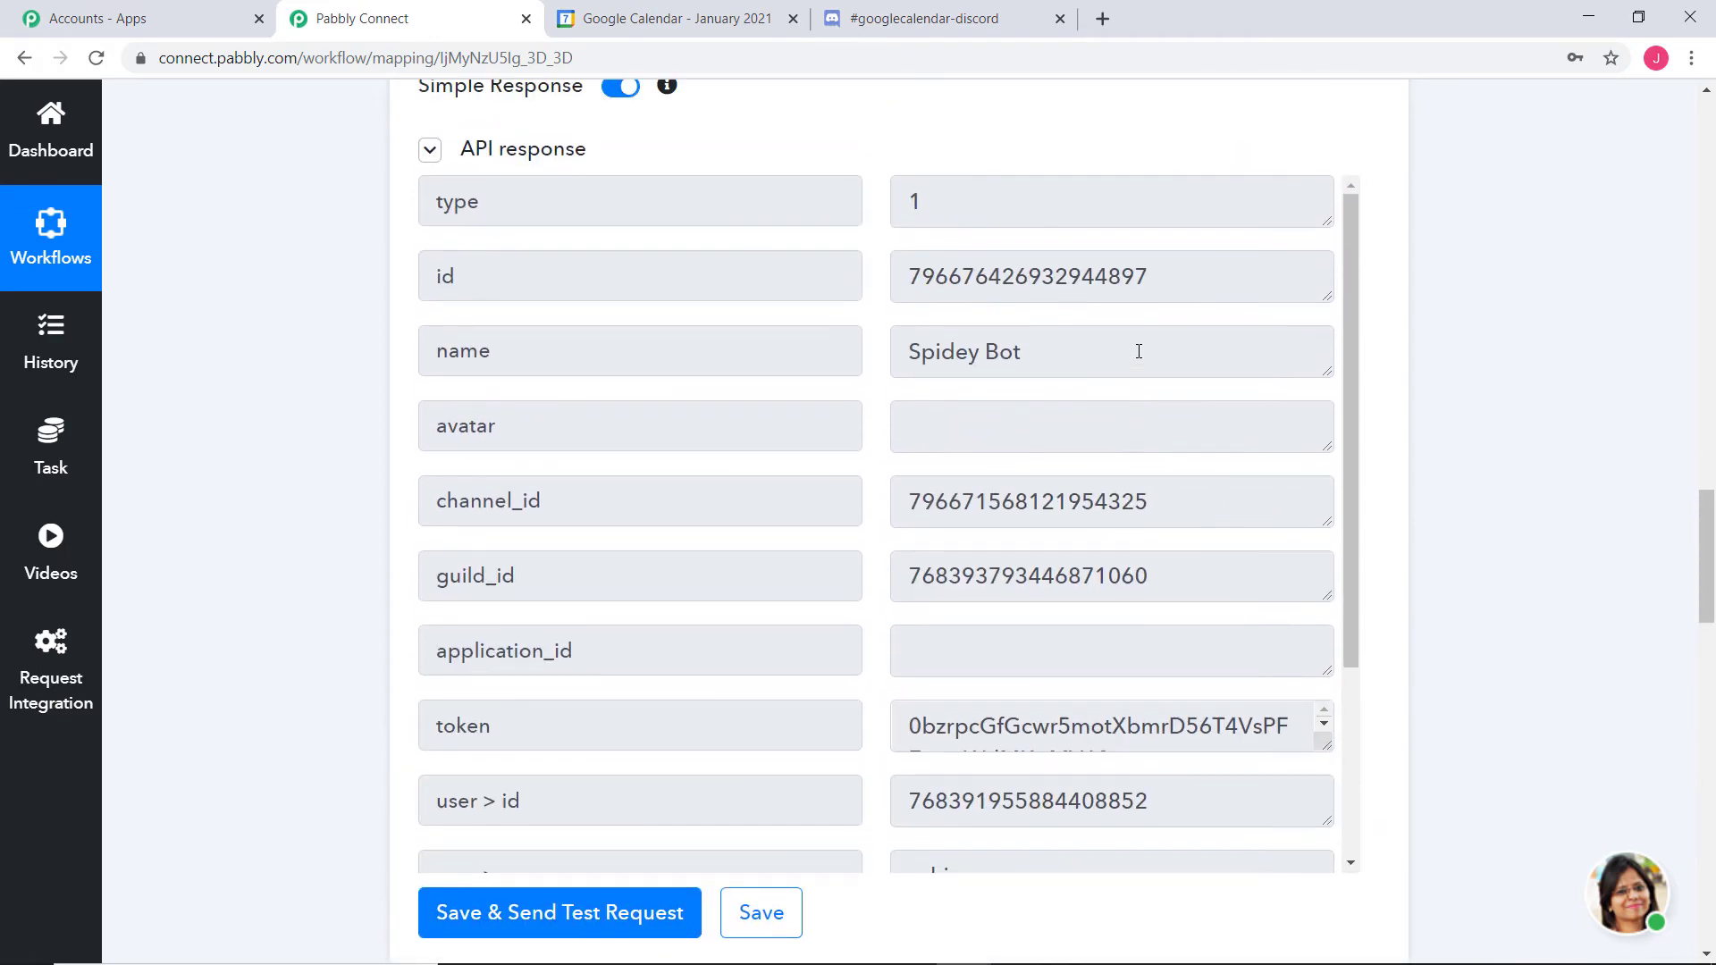
pyautogui.doubleClick(1080, 271)
pyautogui.click(1207, 411)
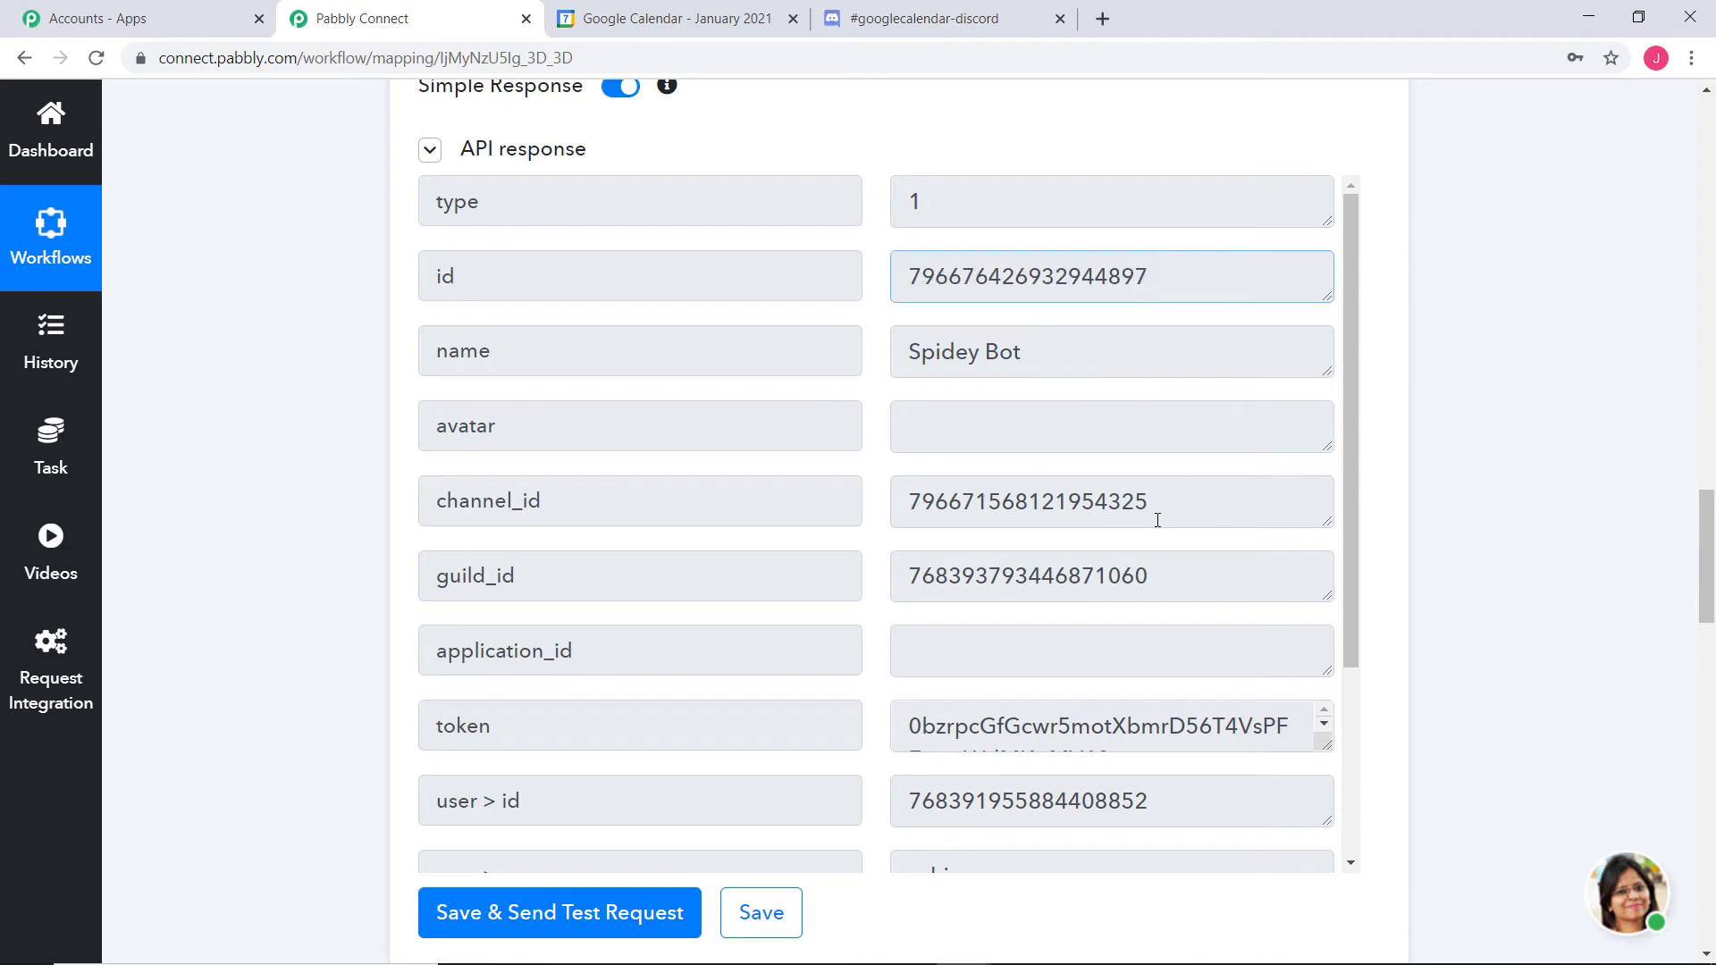
pyautogui.scroll(-2, 1153, 509)
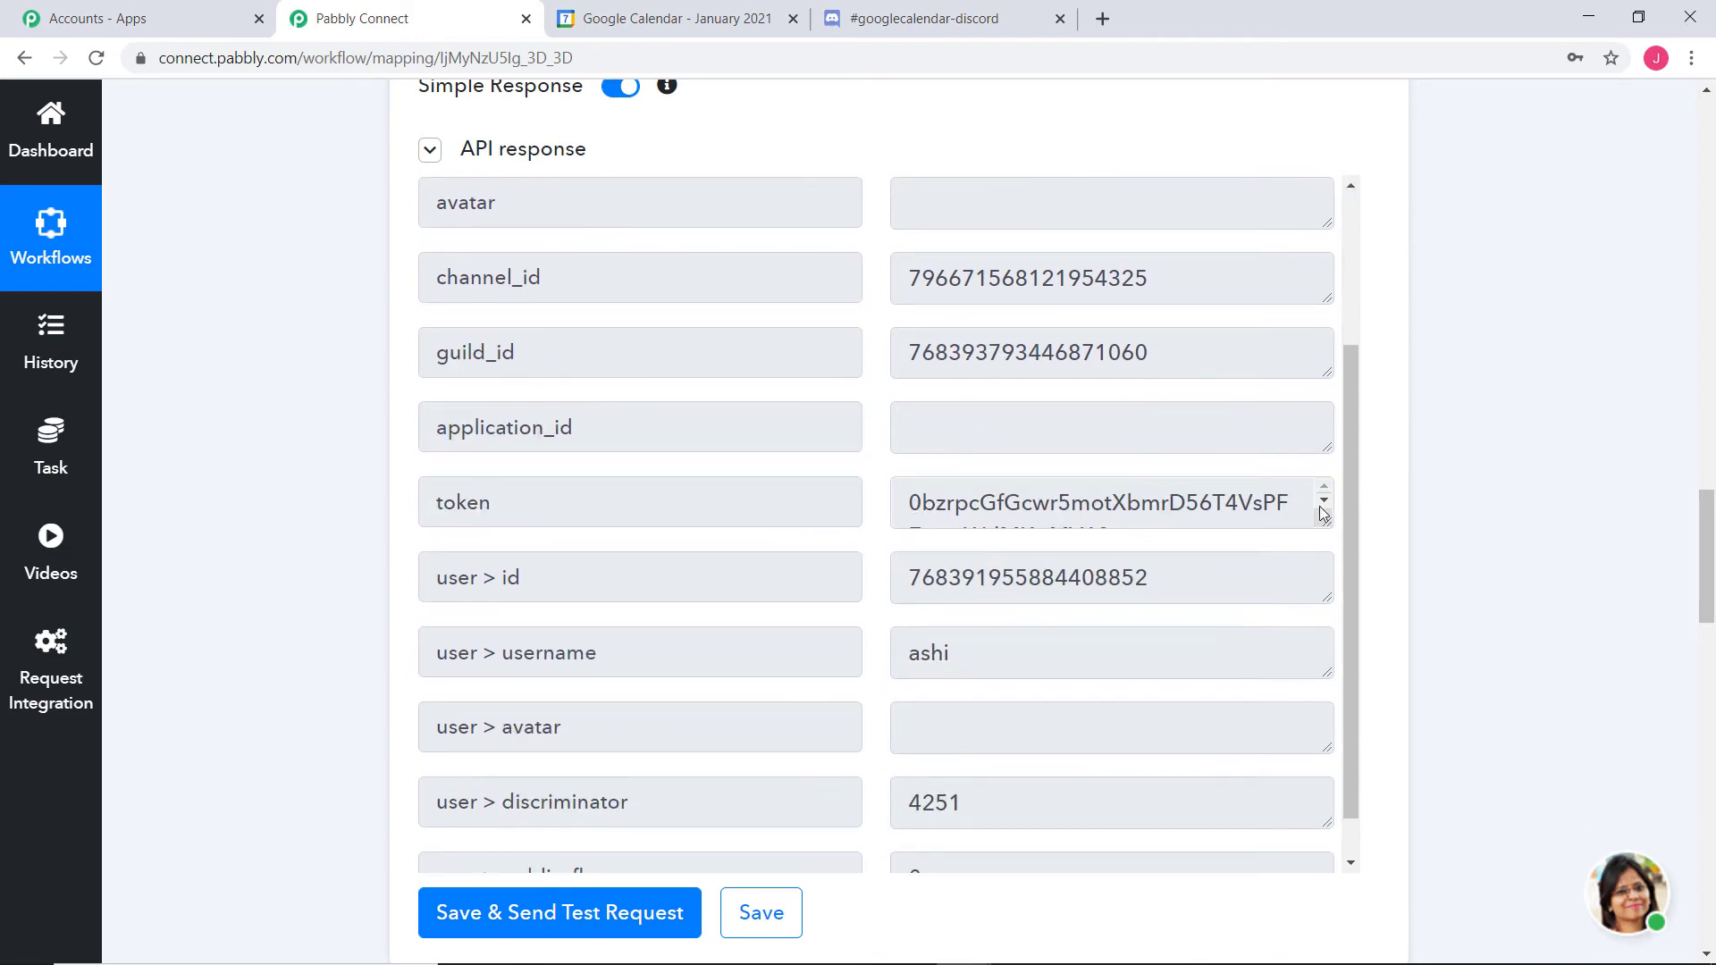
pyautogui.moveTo(1322, 524); pyautogui.dragTo(1322, 597)
pyautogui.scroll(-5, 1505, 438)
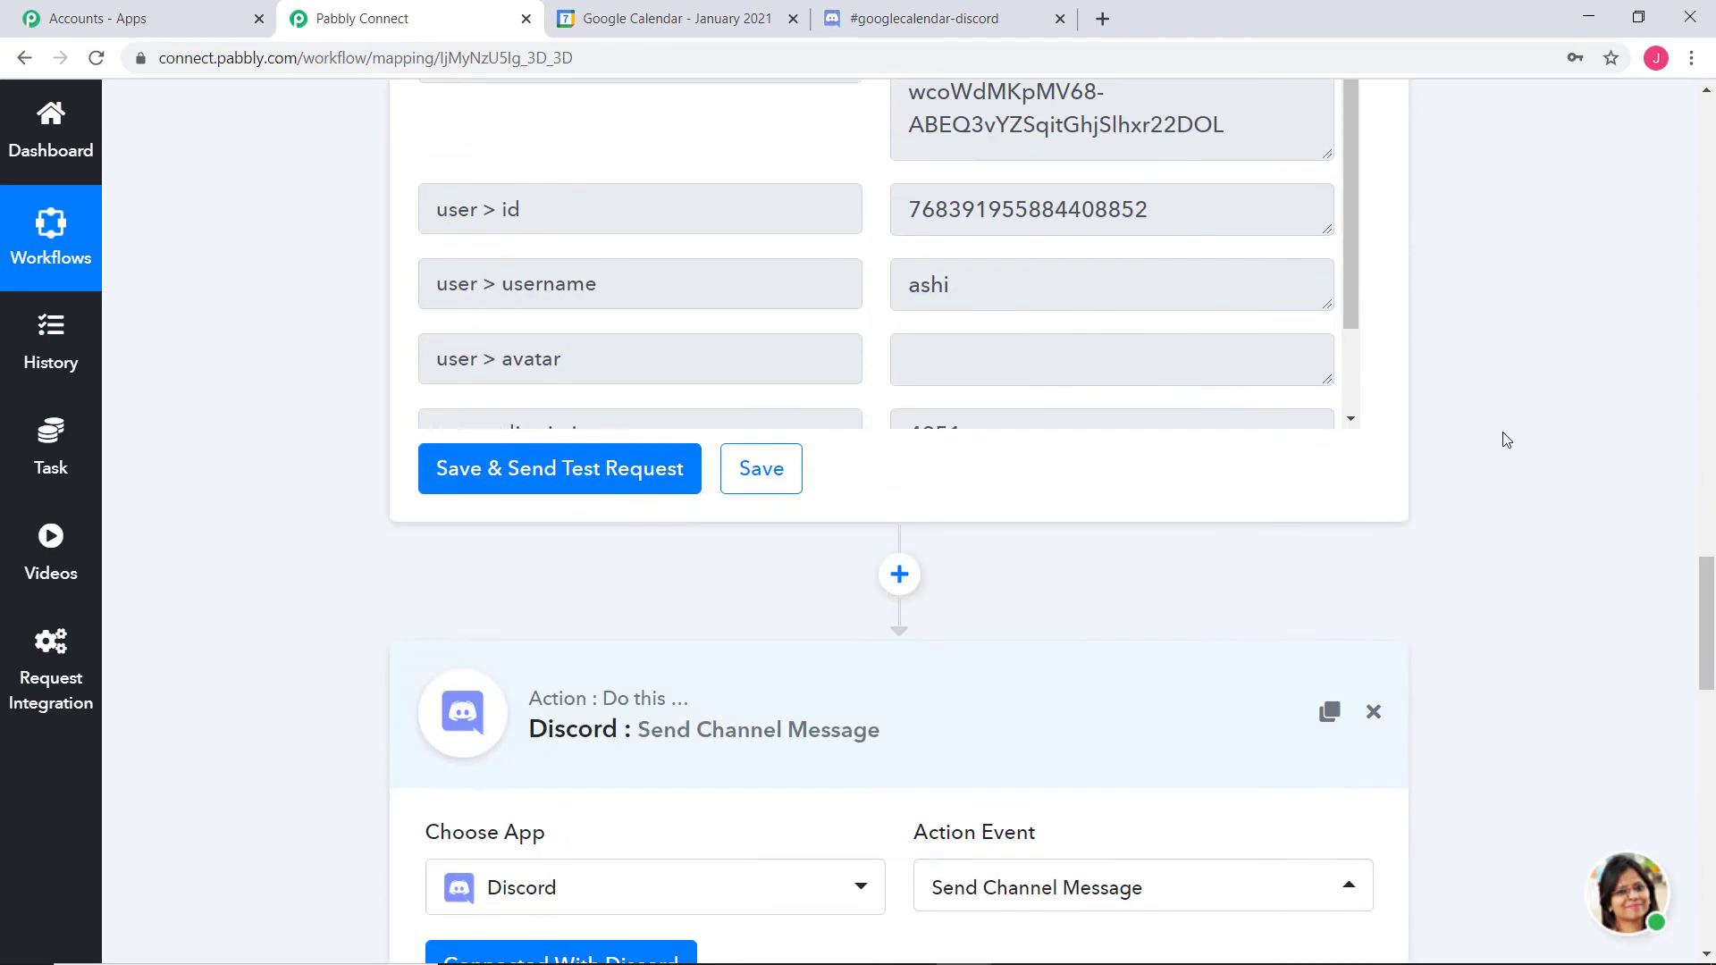
pyautogui.click(762, 467)
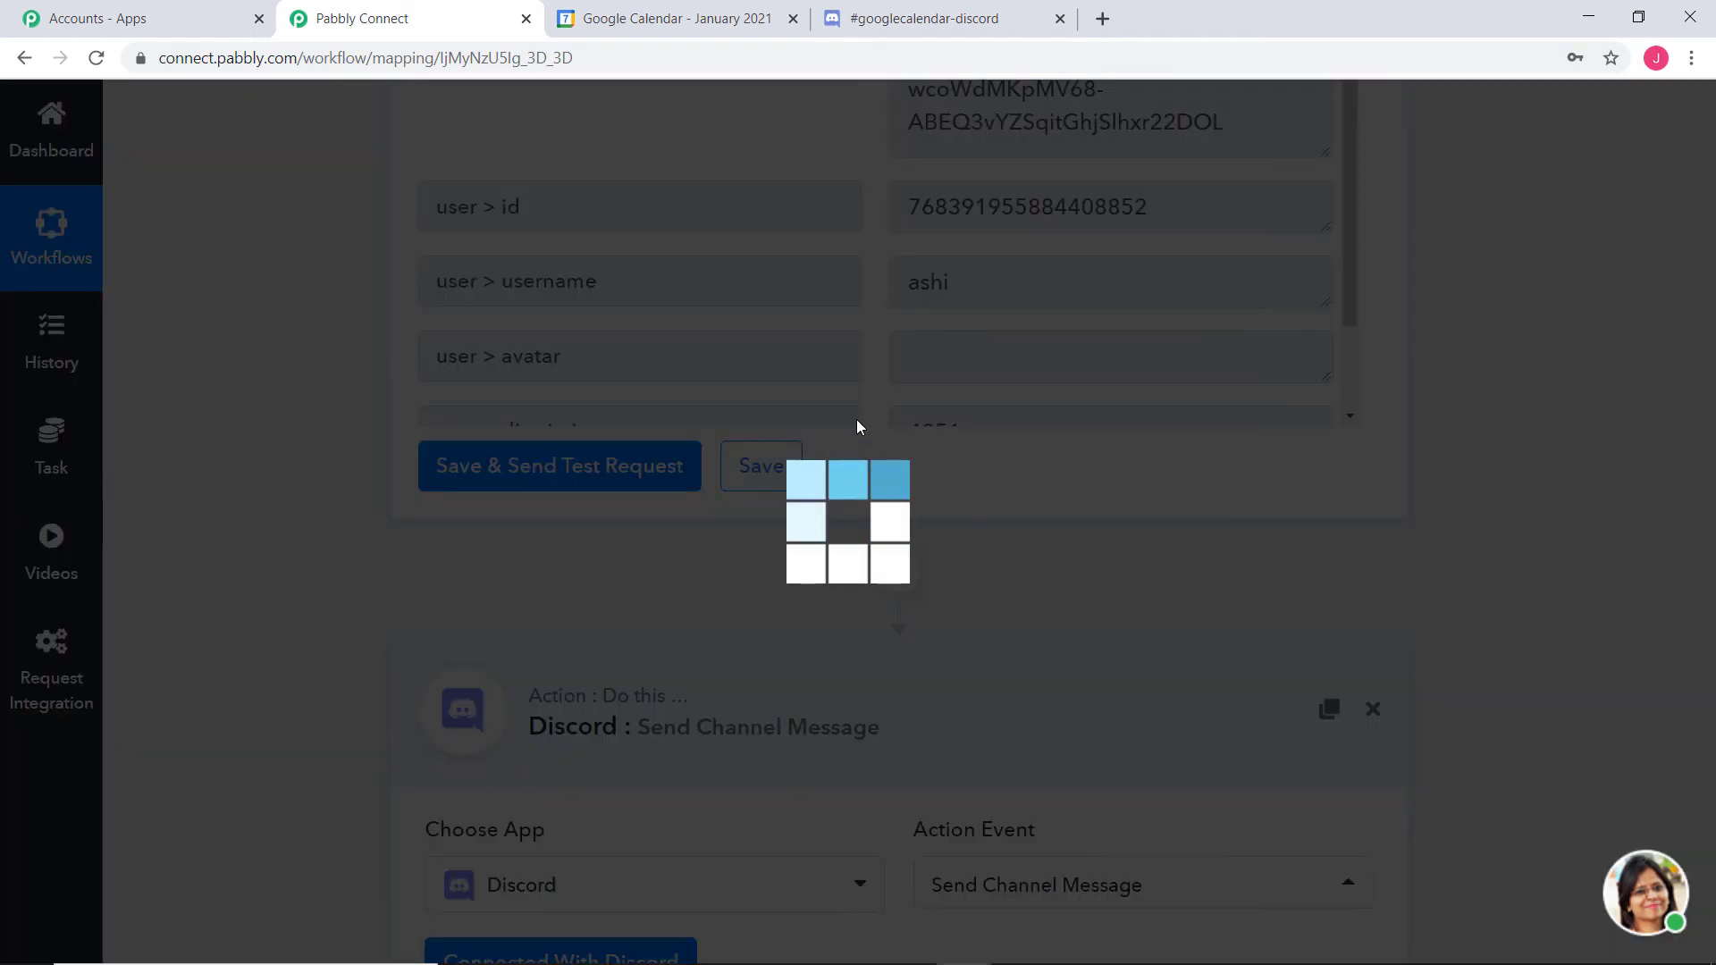
# Save the Discord #1 credentials again for the Send Channel Message action
pyautogui.scroll(-2, 1430, 531)
pyautogui.scroll(-6, 1431, 531)
pyautogui.scroll(2, 801, 410)
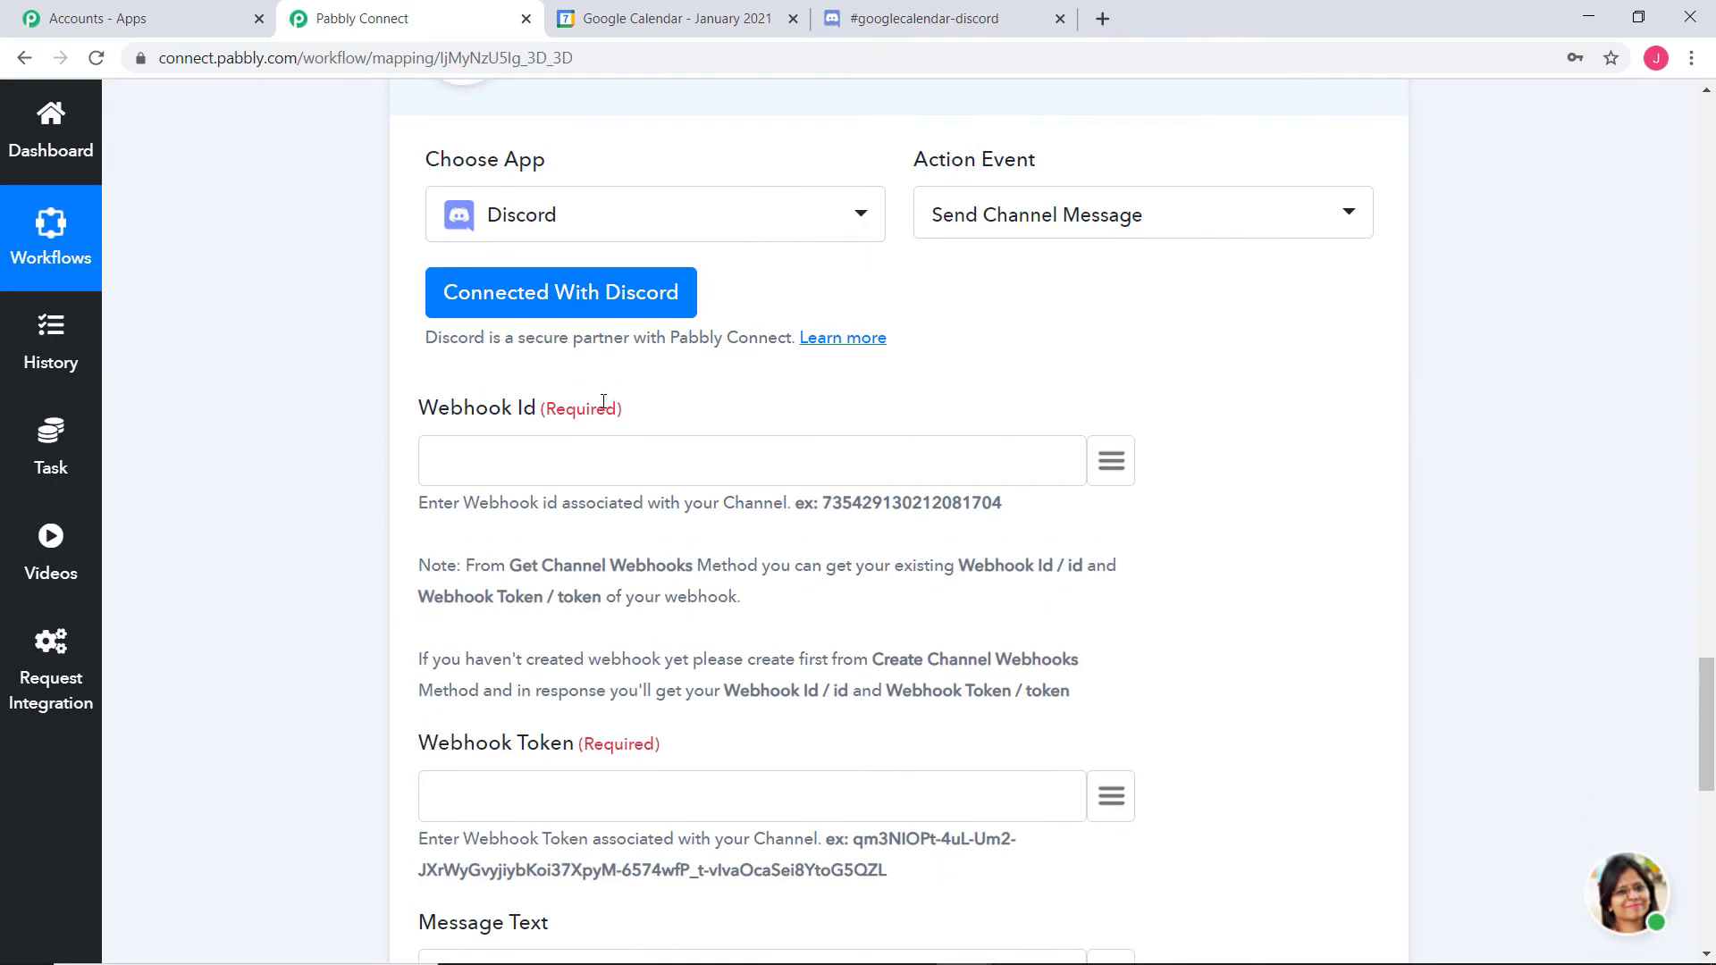
pyautogui.click(605, 286)
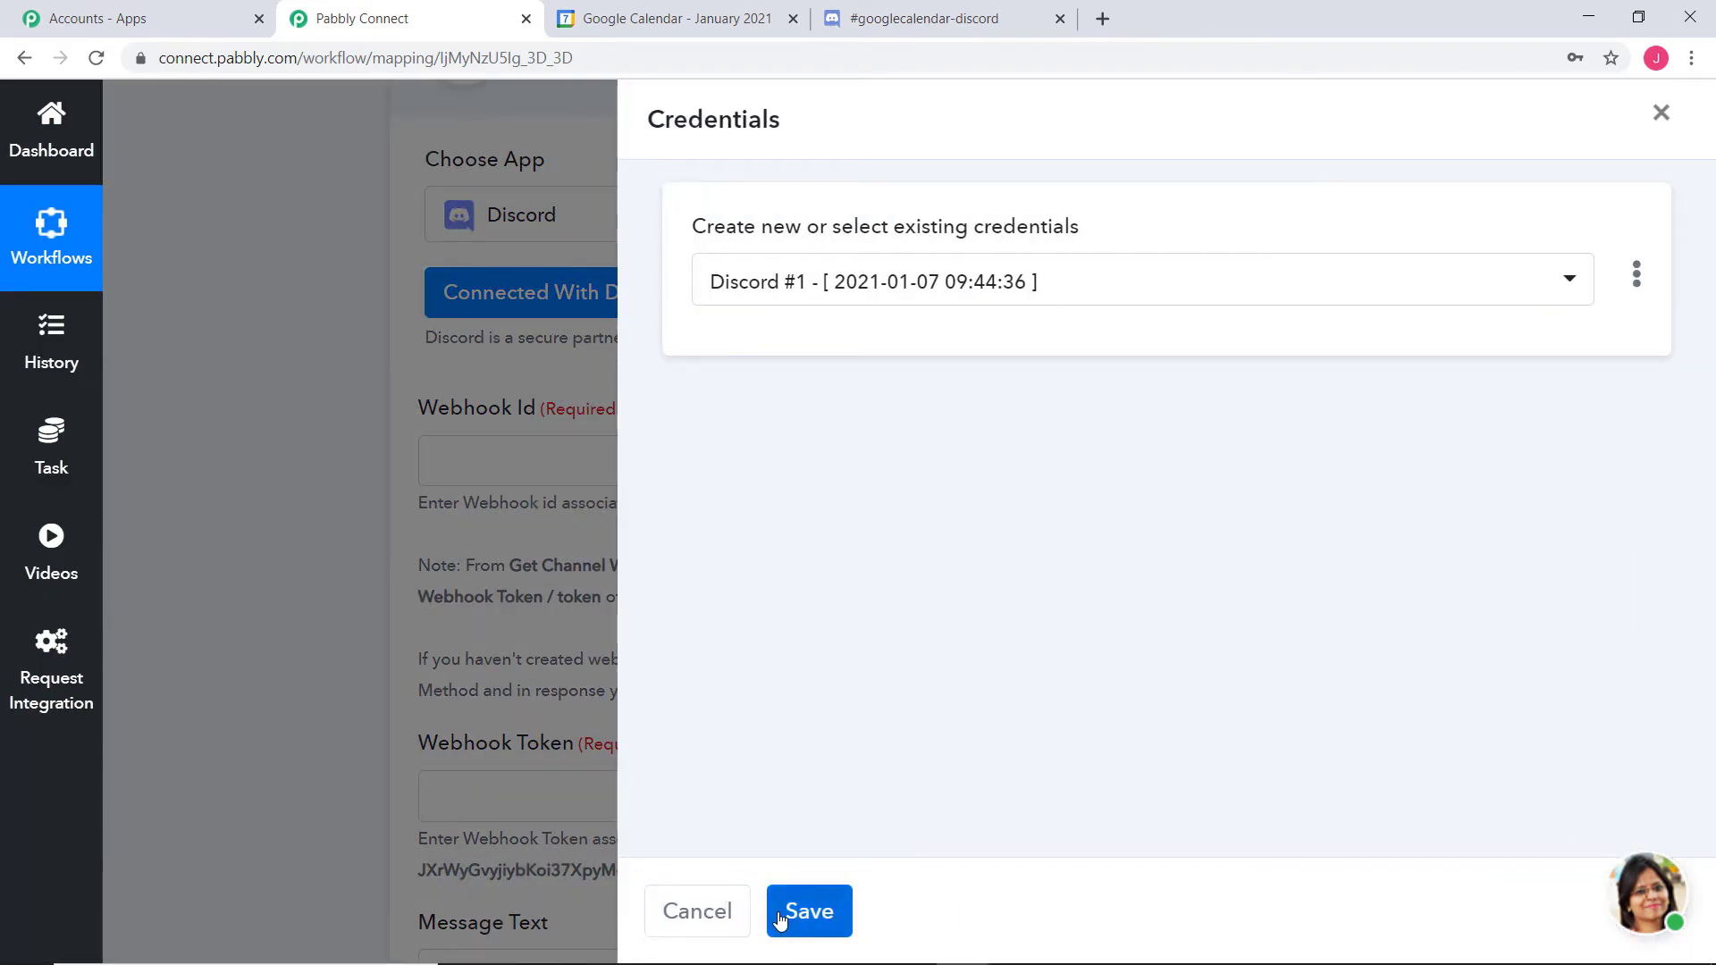
pyautogui.click(800, 909)
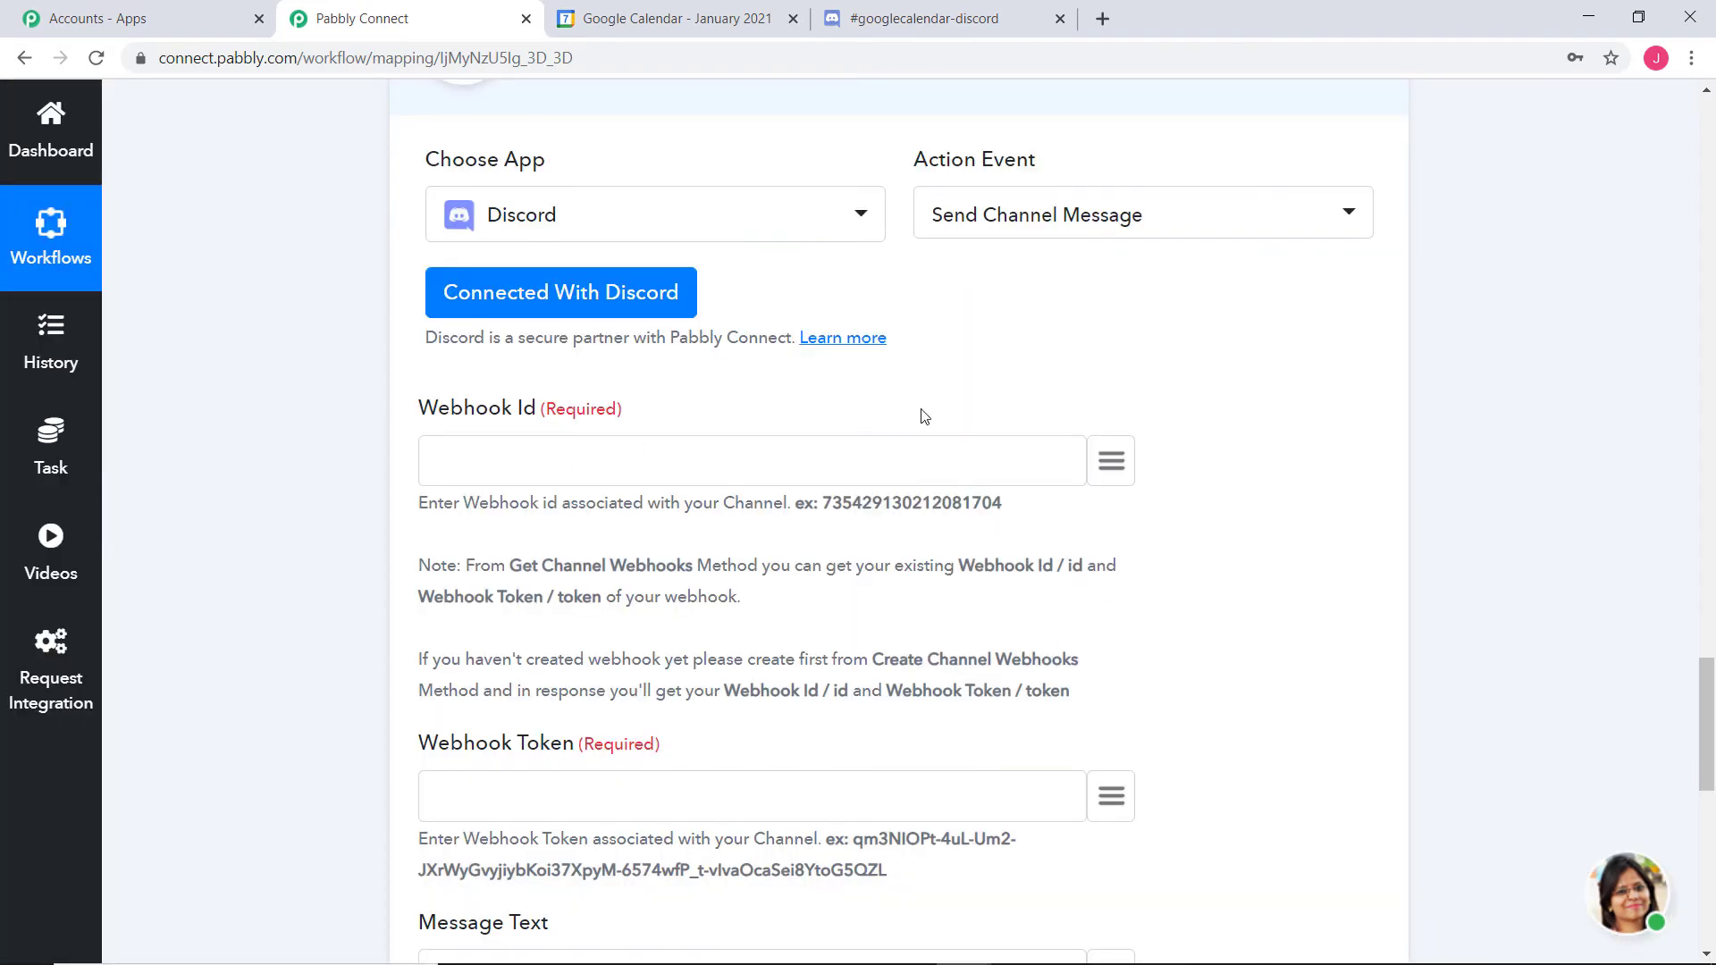
# Map the Webhook Id of Send Channel Message to the id from the Get Channel Webhook response
pyautogui.click(1111, 461)
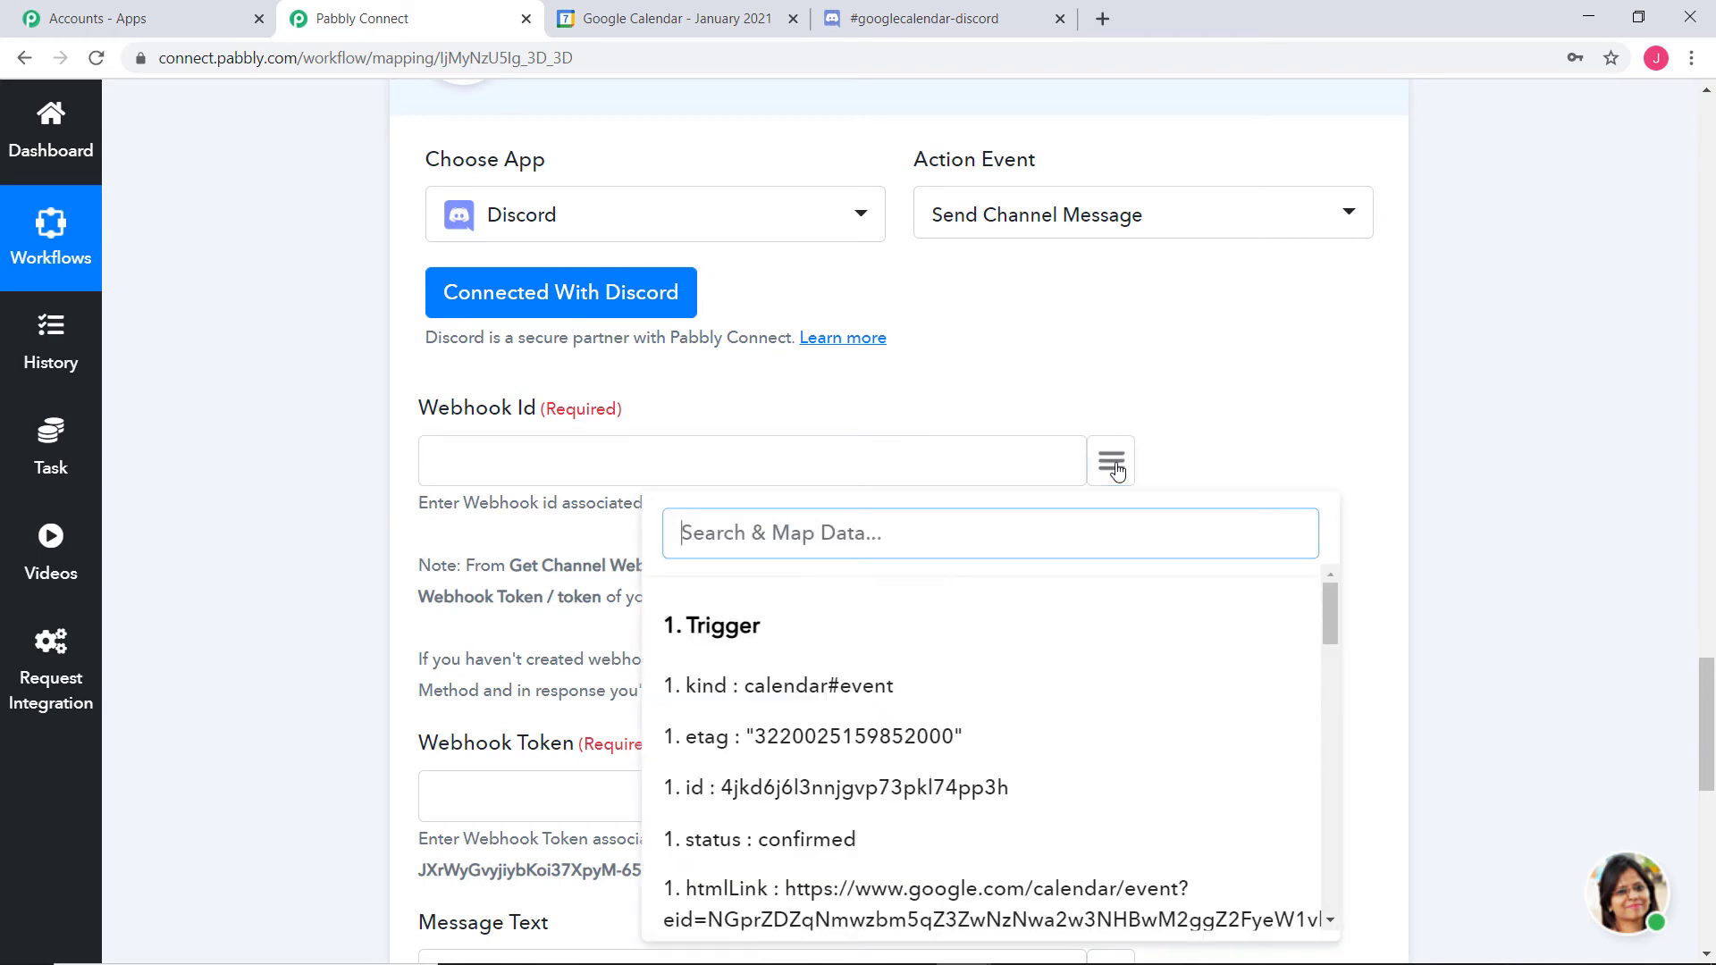
pyautogui.moveTo(1333, 617); pyautogui.dragTo(1367, 898)
pyautogui.scroll(10, 954, 741)
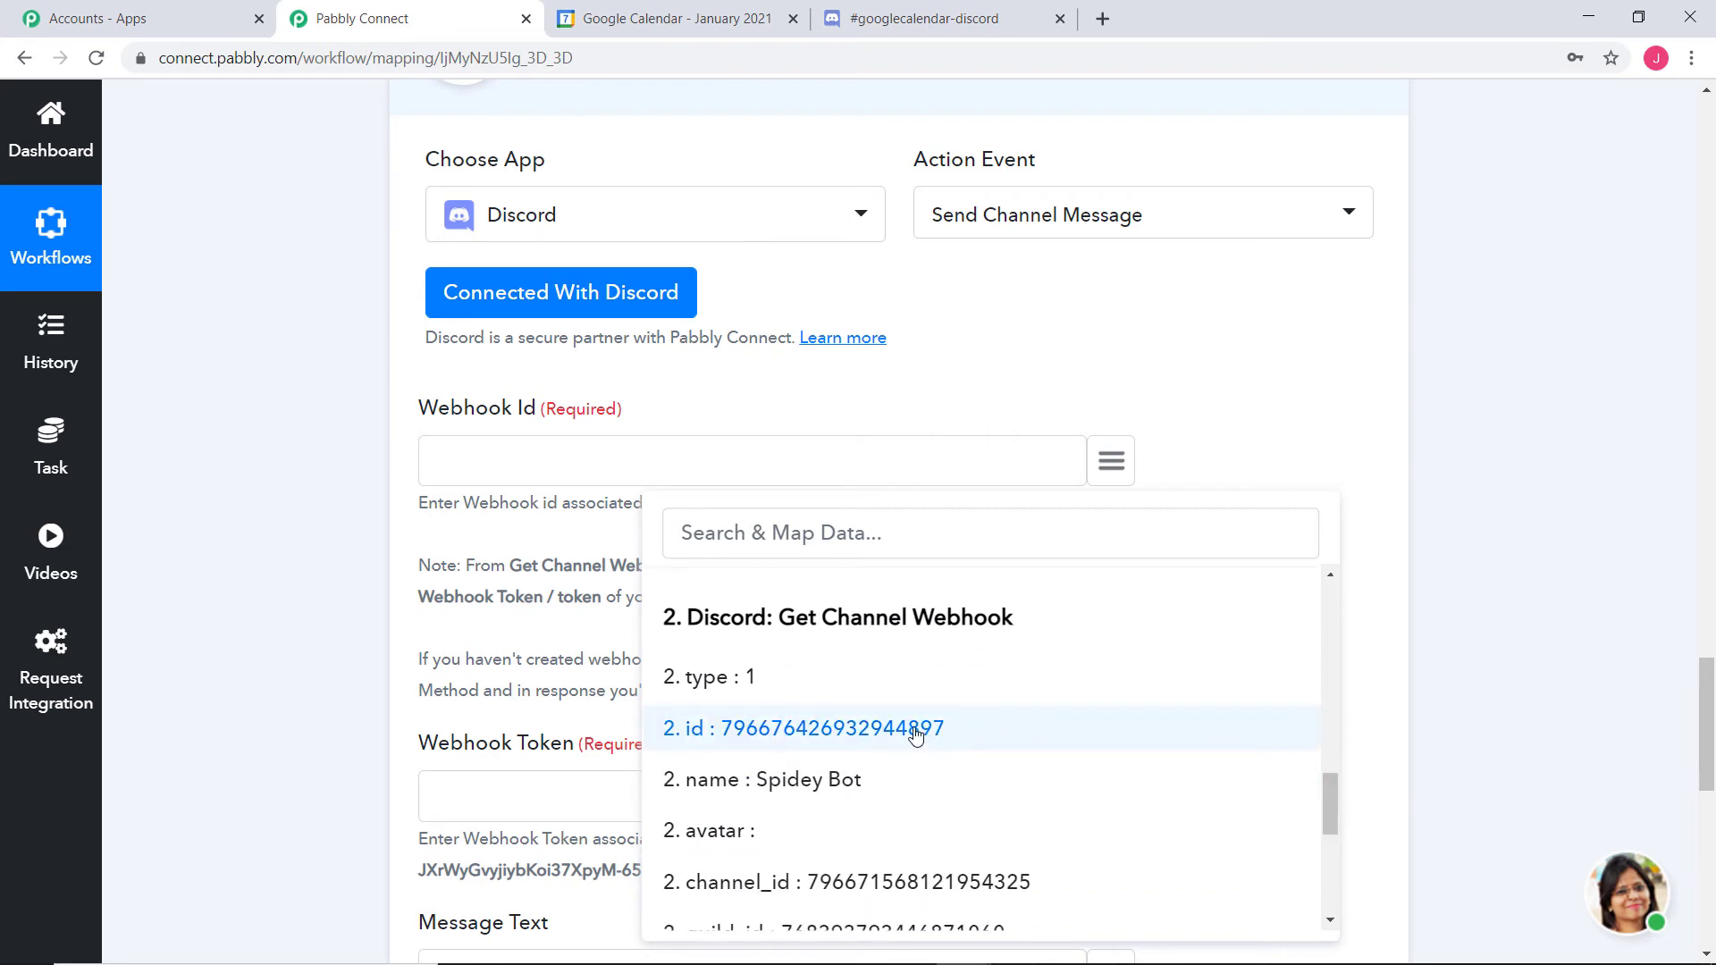
pyautogui.click(914, 728)
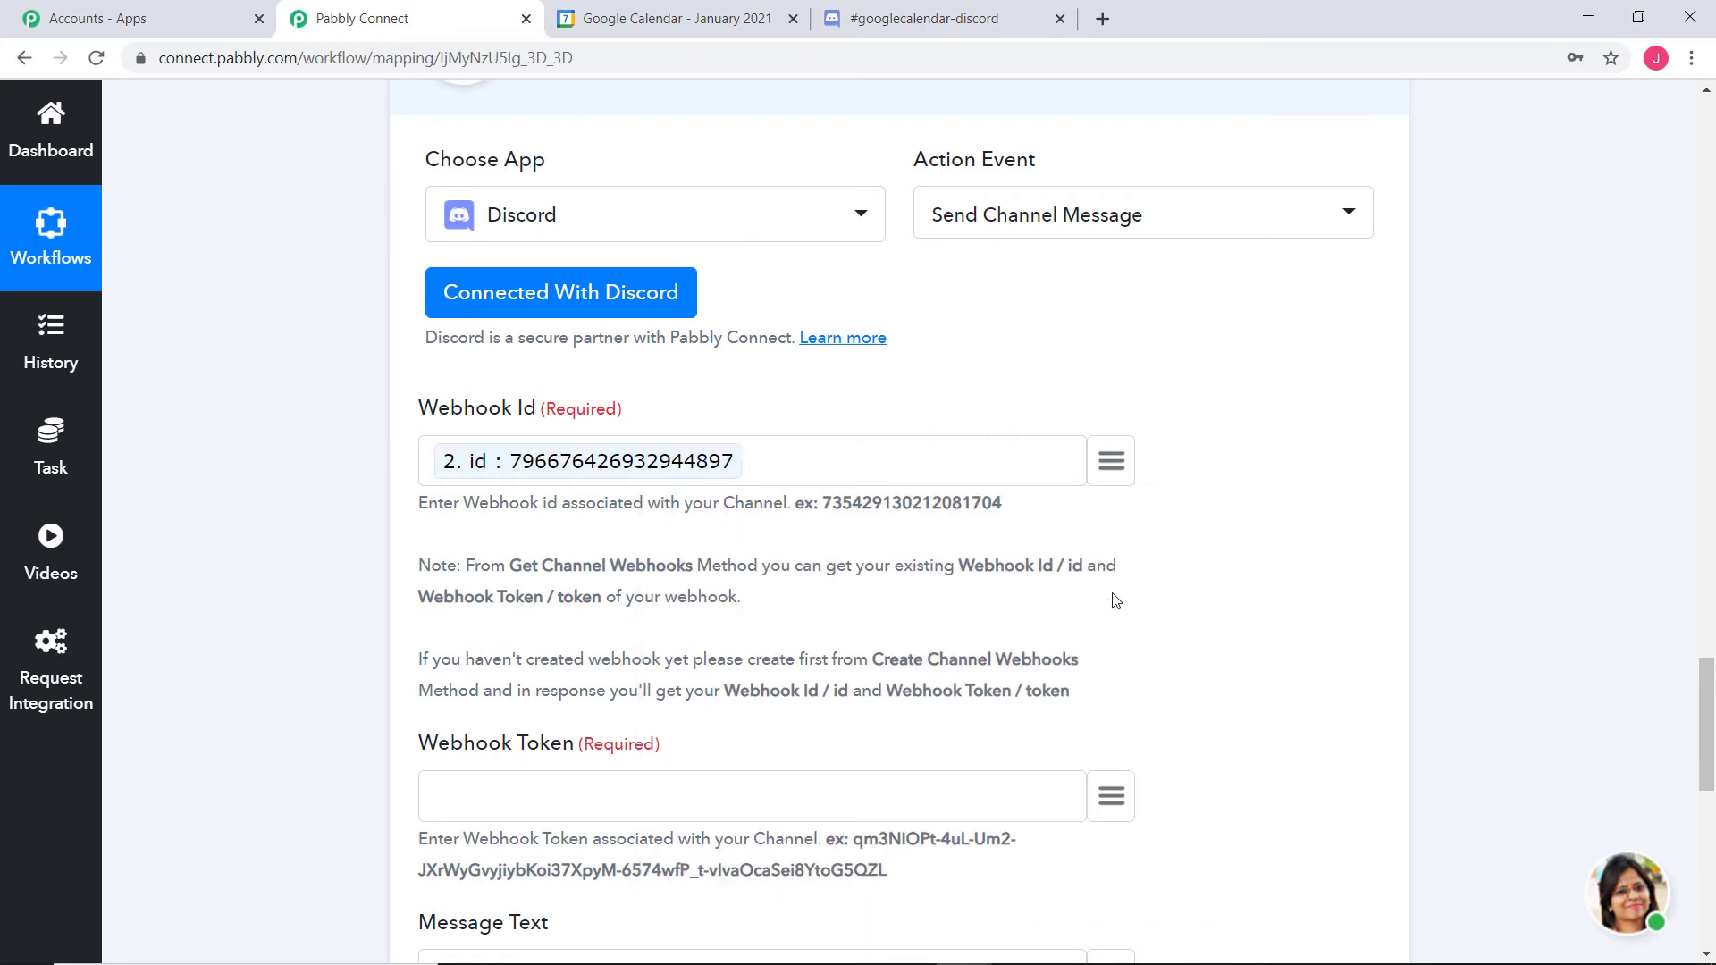
# Map the Webhook Token of Send Channel Message to the token from the Get Channel Webhook response
pyautogui.scroll(-2, 1115, 602)
pyautogui.click(1110, 581)
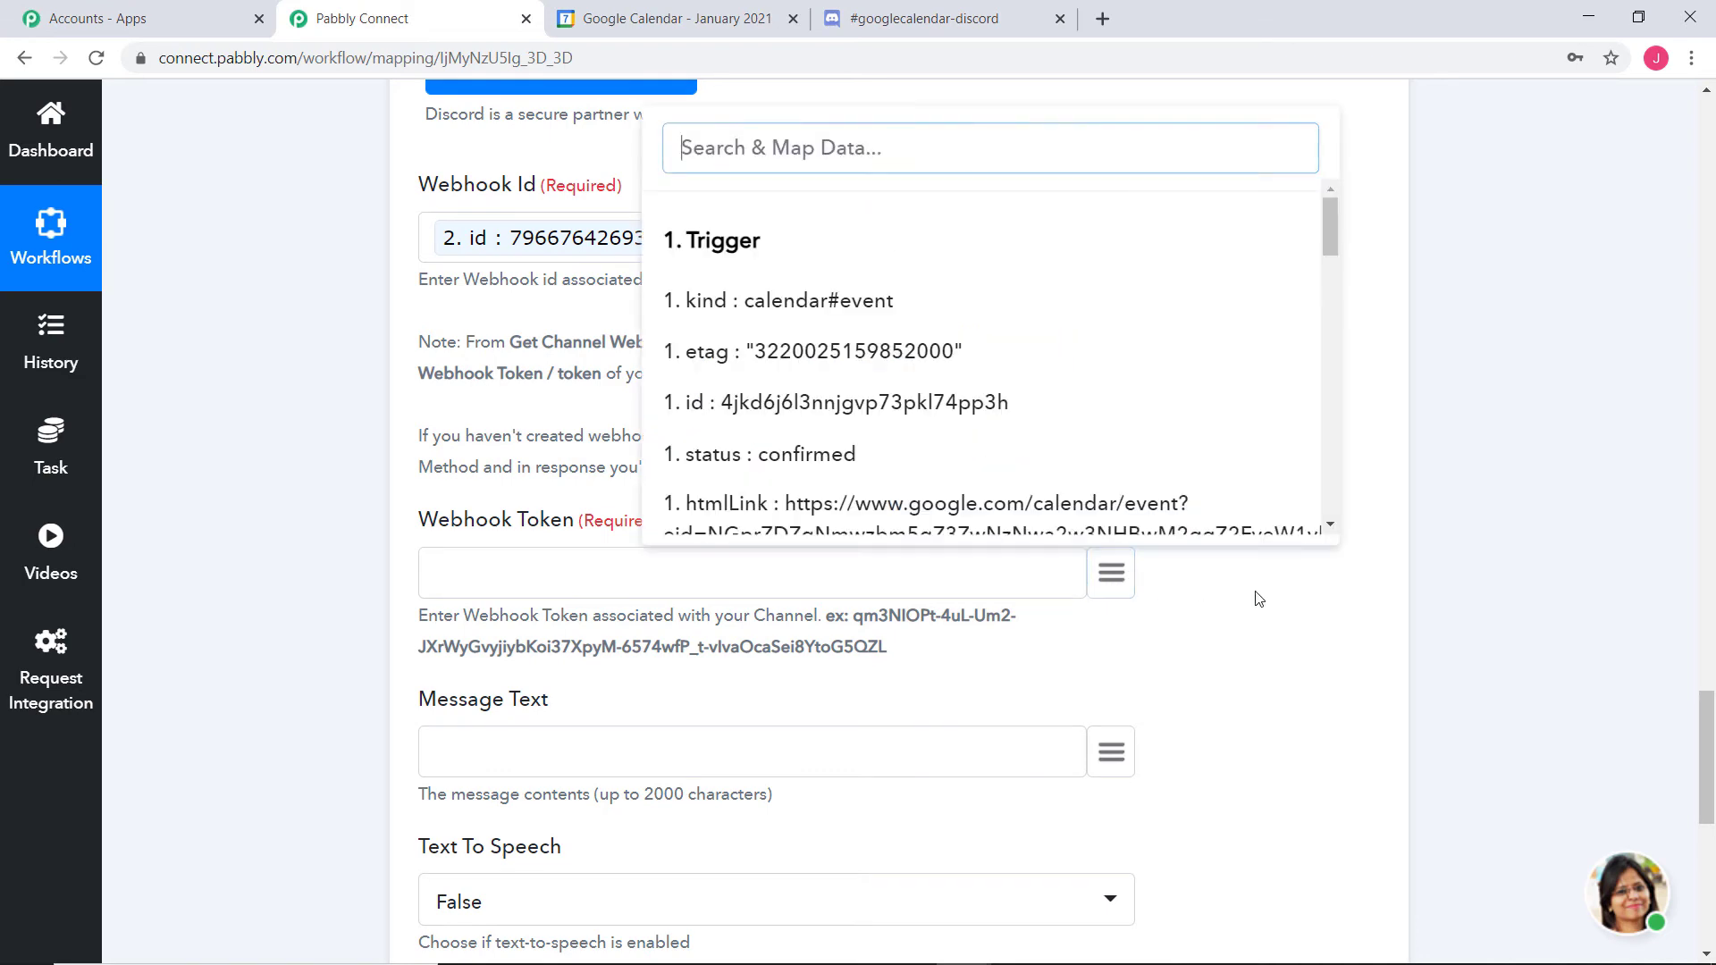
pyautogui.scroll(-3, 1115, 362)
pyautogui.scroll(-10, 1117, 360)
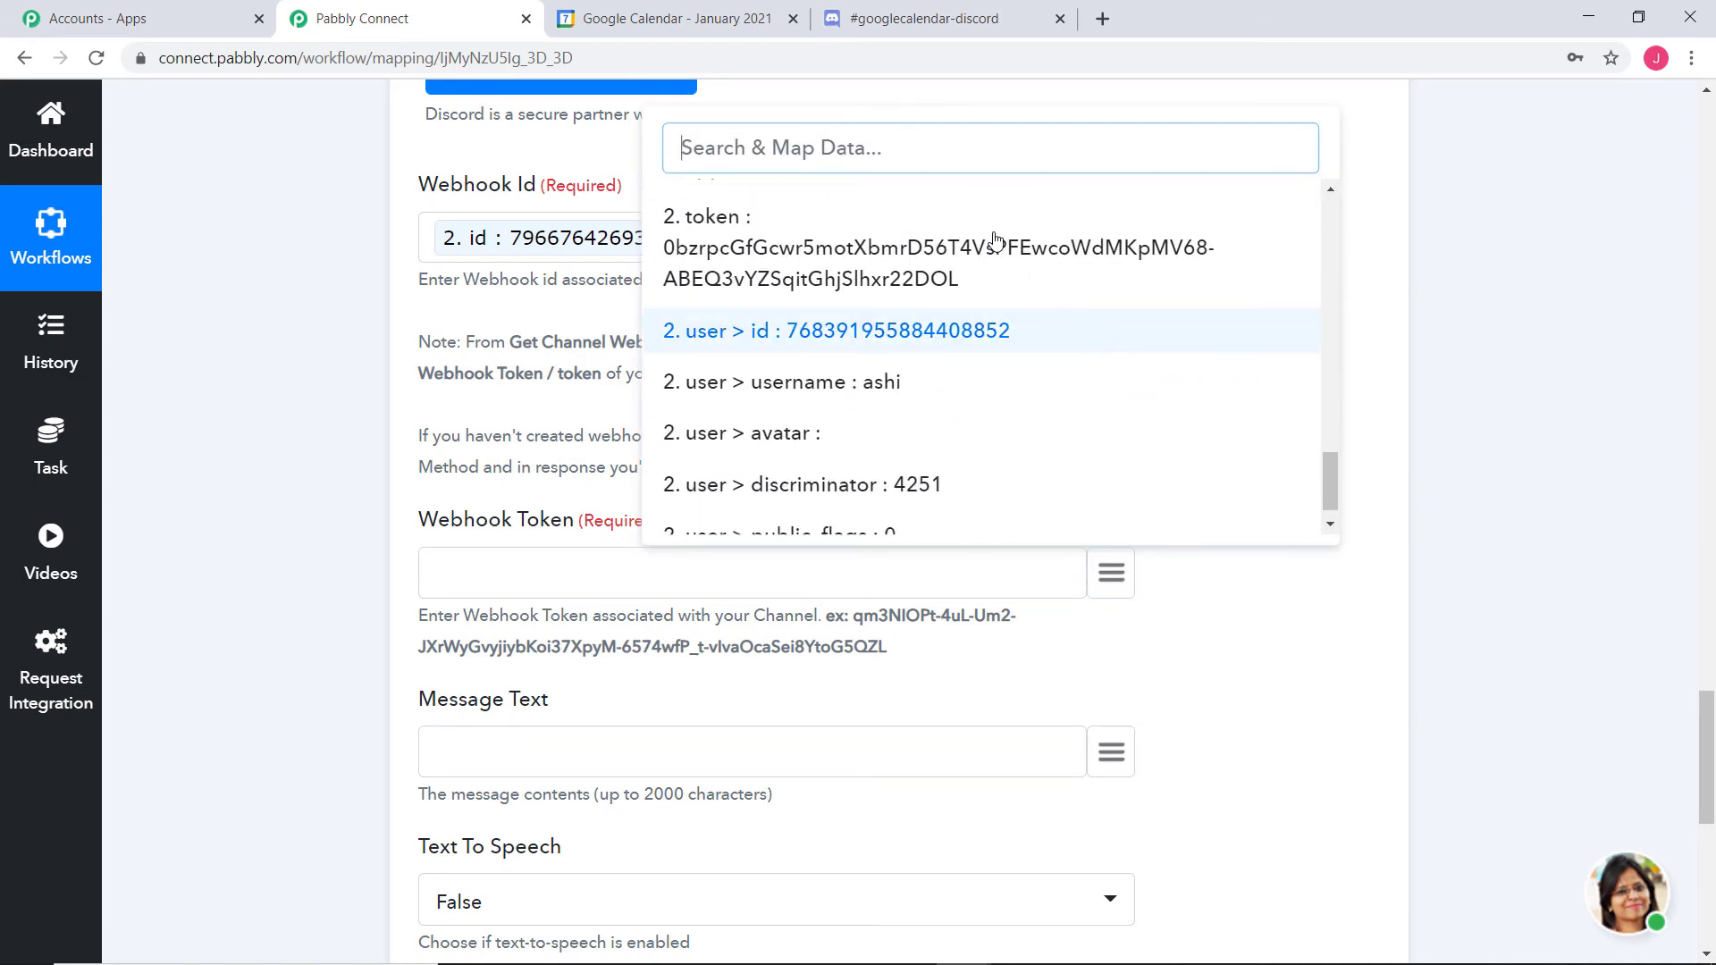
pyautogui.click(916, 261)
# Map the Message Text to the event description from the Google Calendar trigger
pyautogui.scroll(-2, 1351, 601)
pyautogui.scroll(-2, 1354, 602)
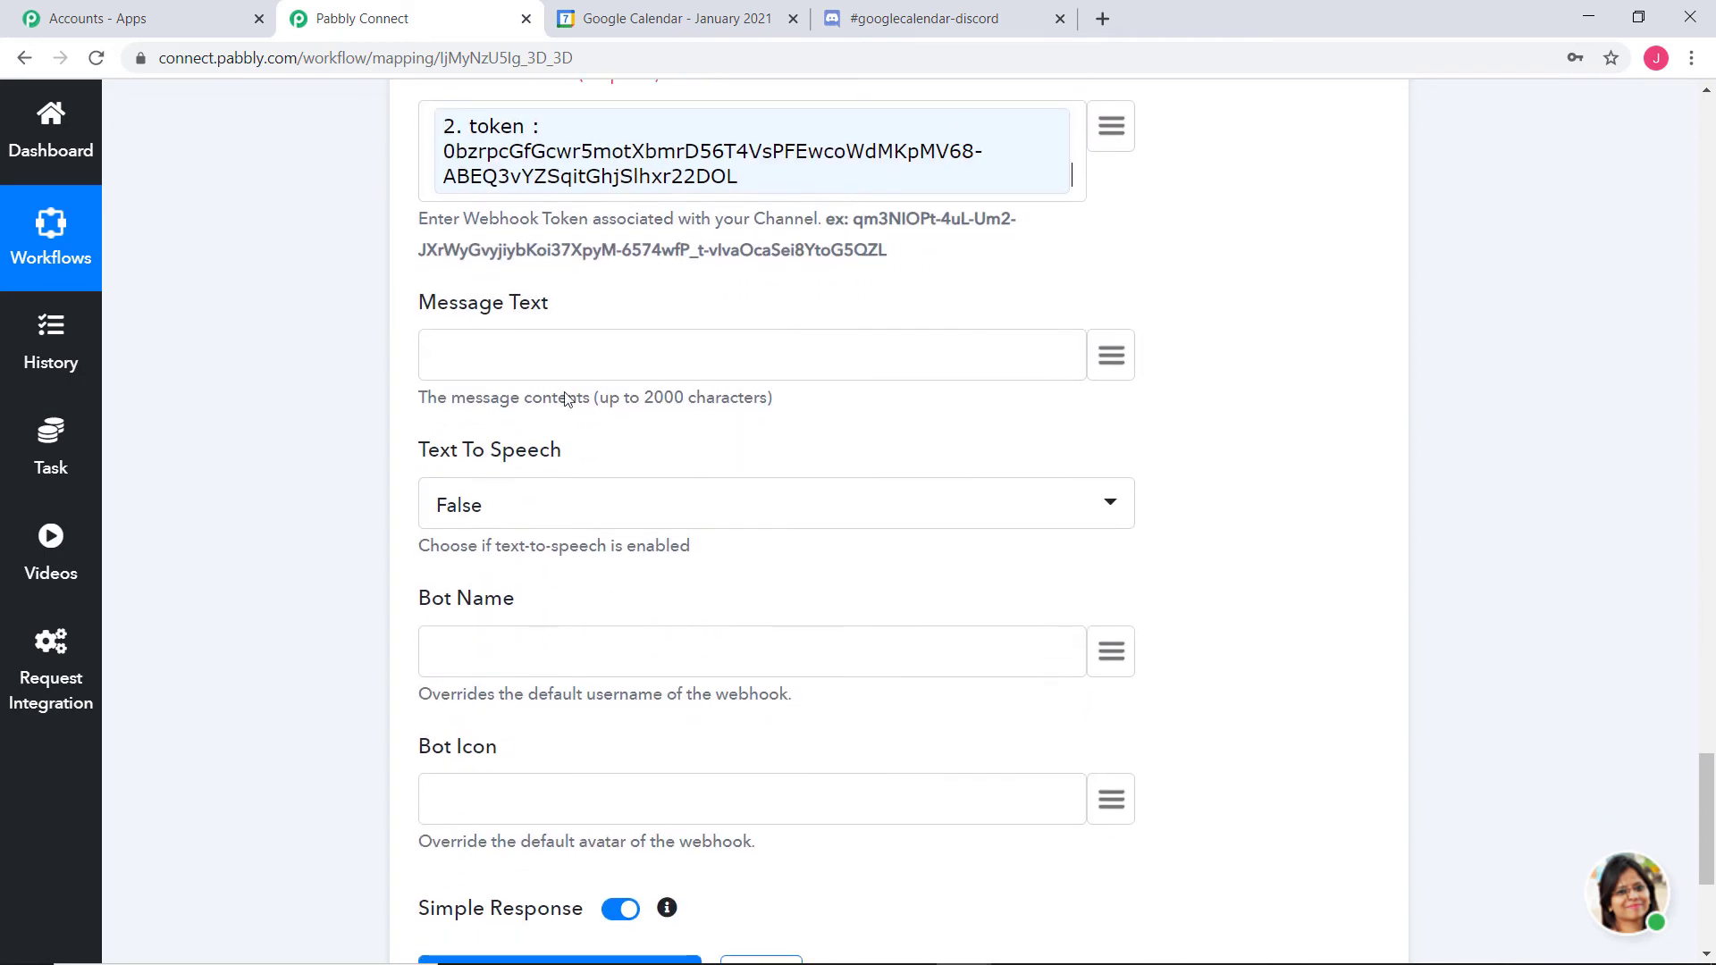
pyautogui.click(1100, 366)
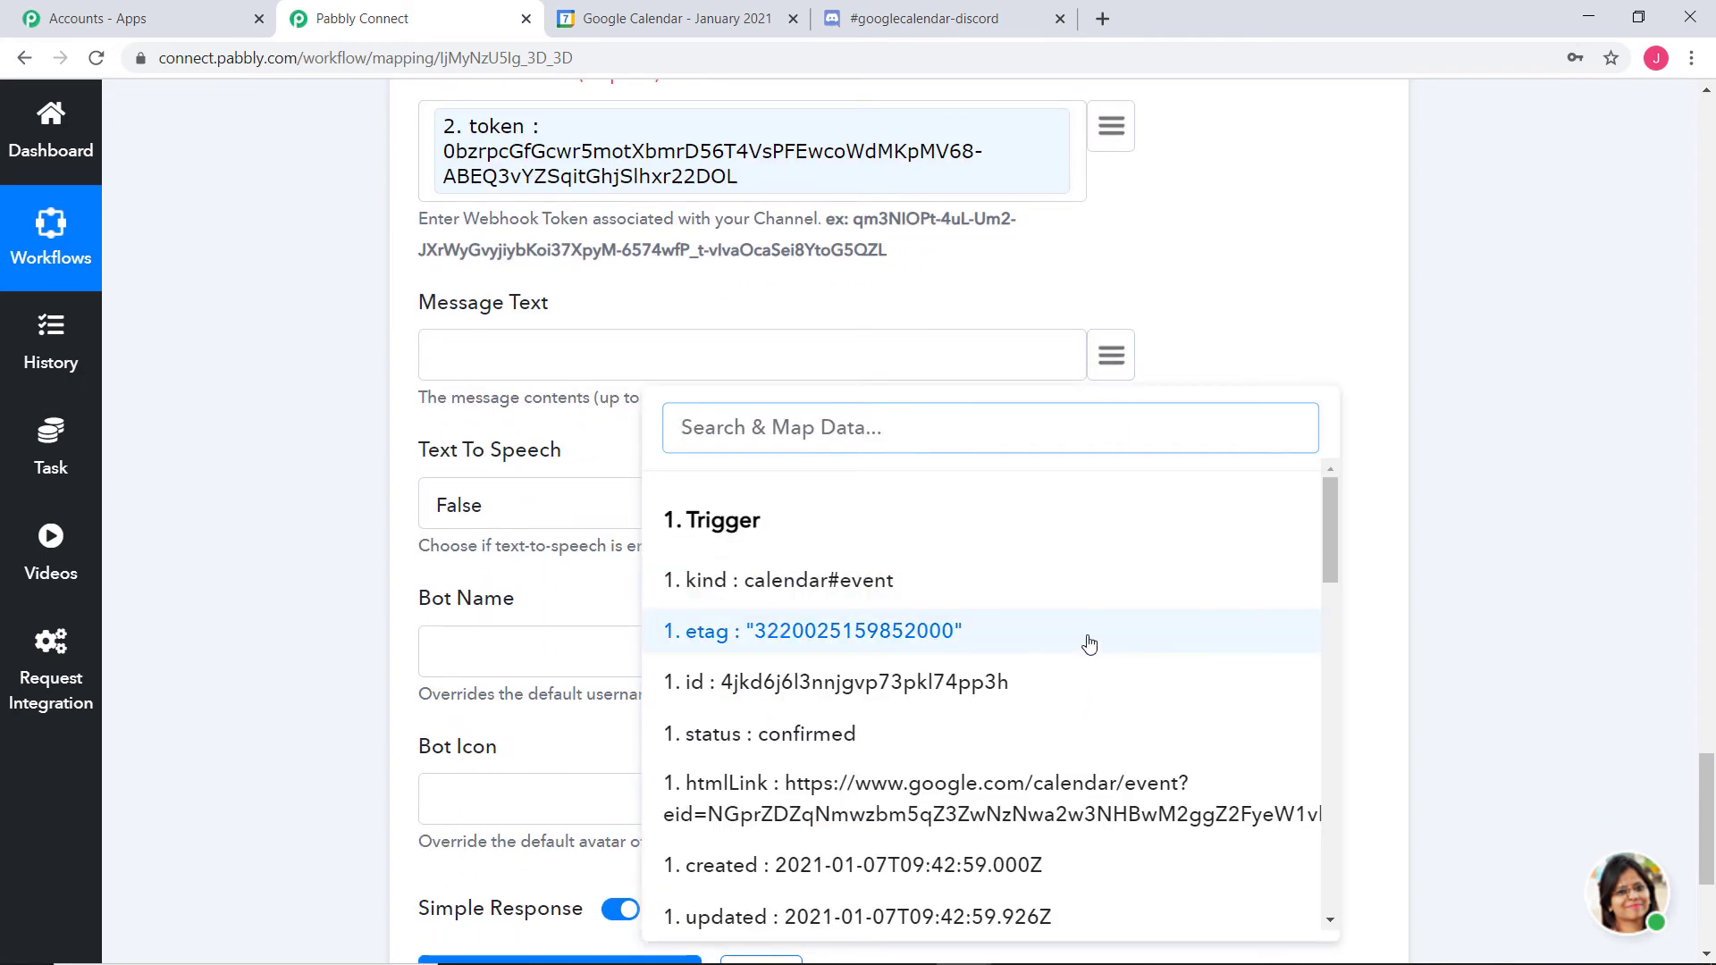
pyautogui.scroll(-5, 1088, 642)
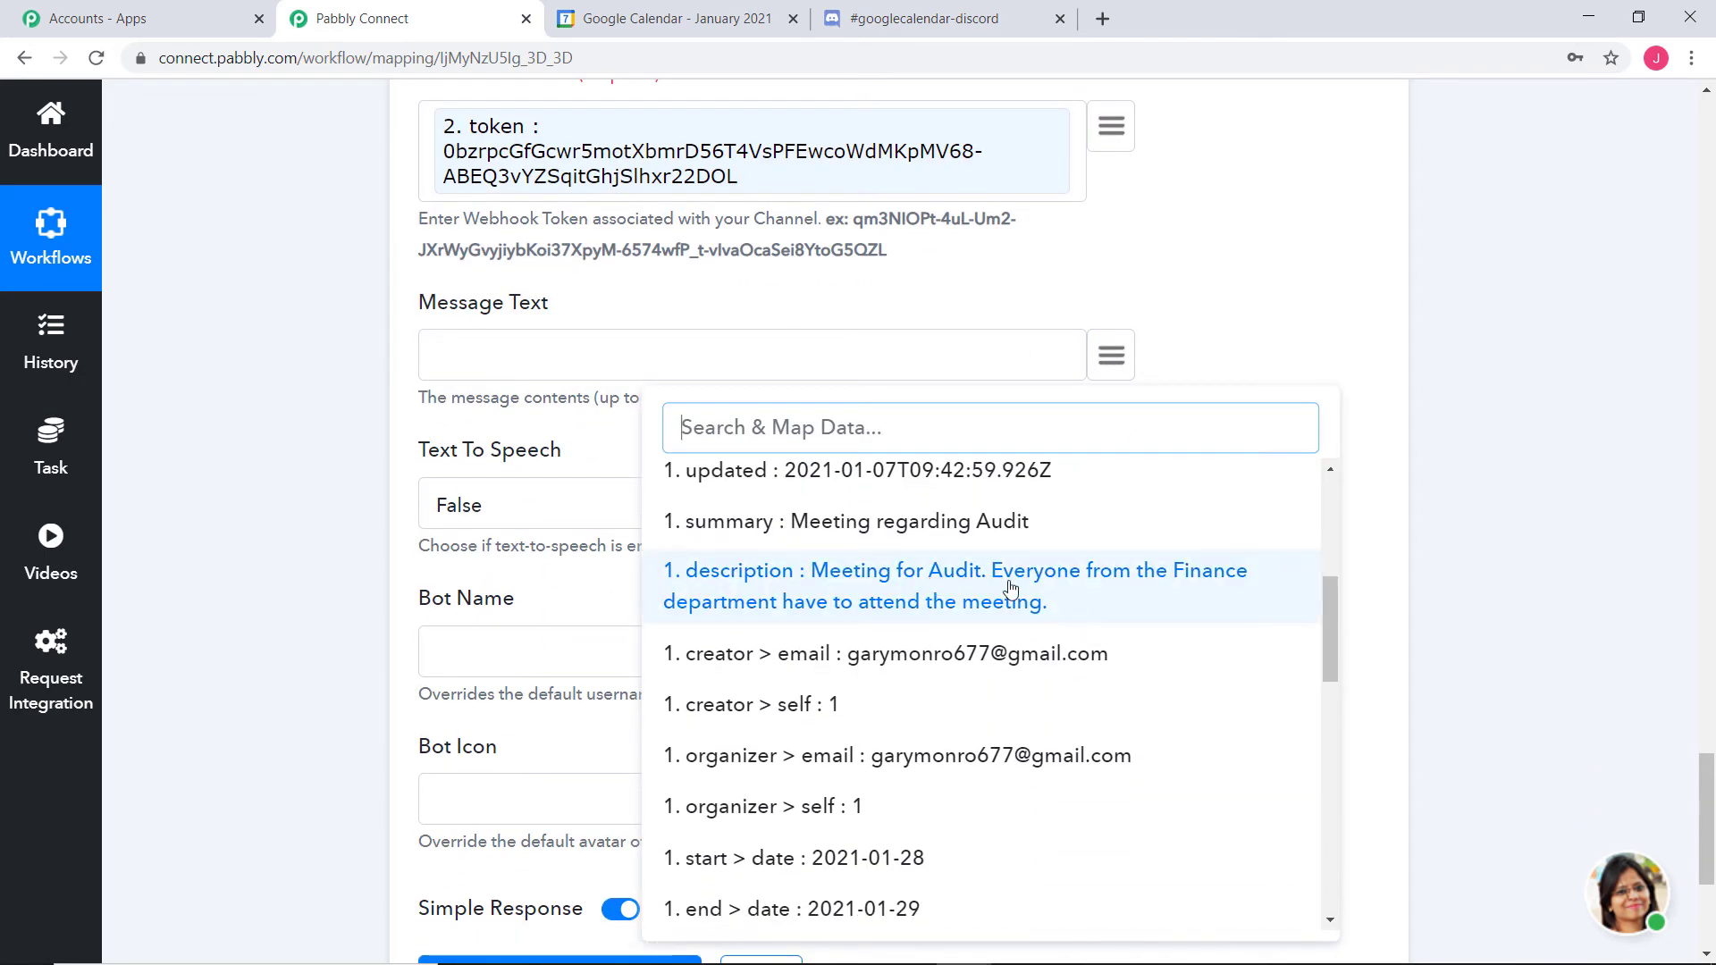
pyautogui.click(986, 598)
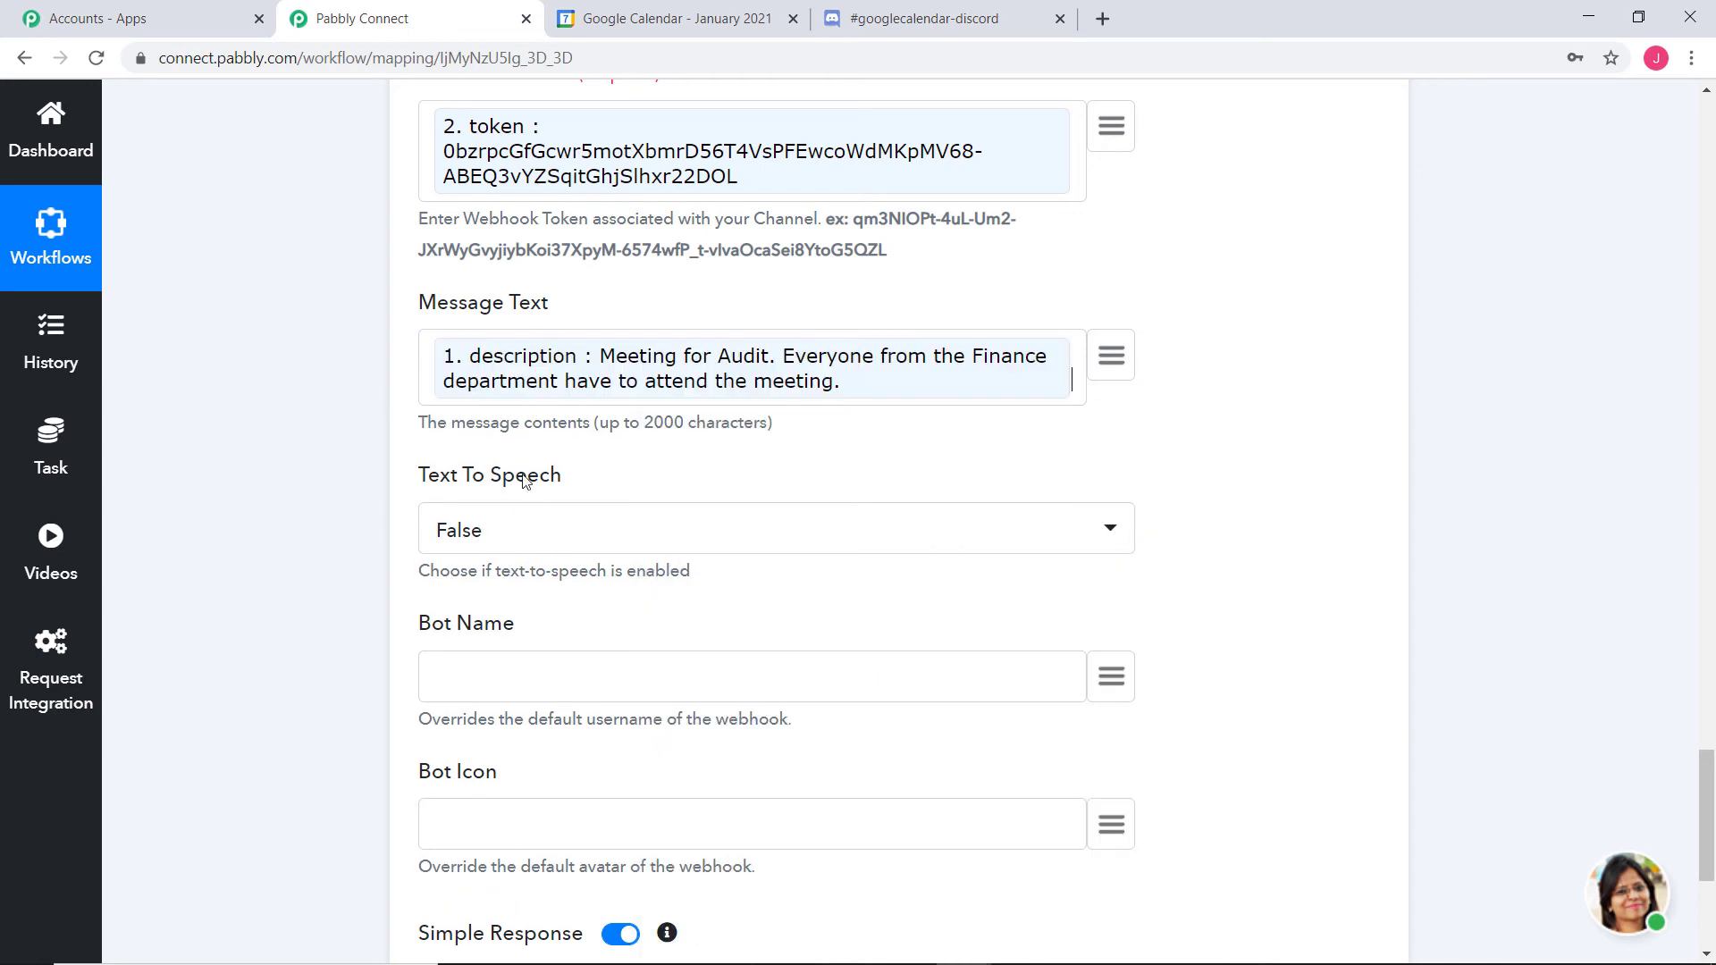
# Set the Bot Name to "Google Calendar", and test and save the Send Channel Message action
pyautogui.scroll(-3, 957, 506)
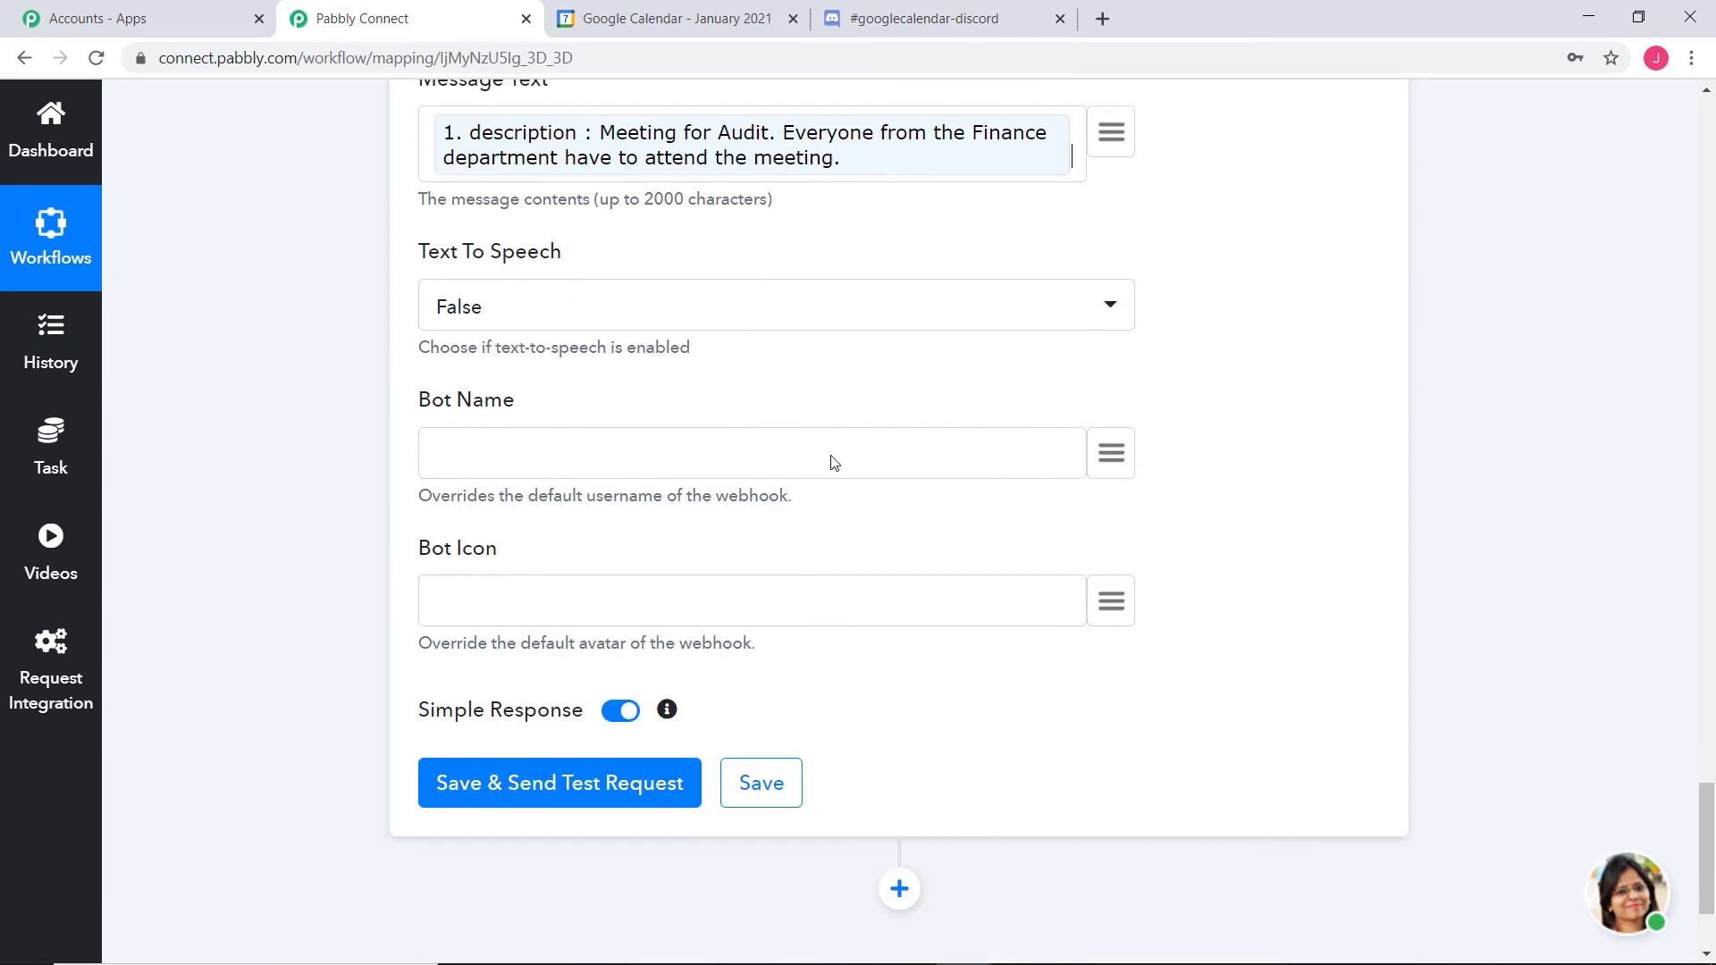
pyautogui.click(726, 443)
pyautogui.write('Google Calendar')
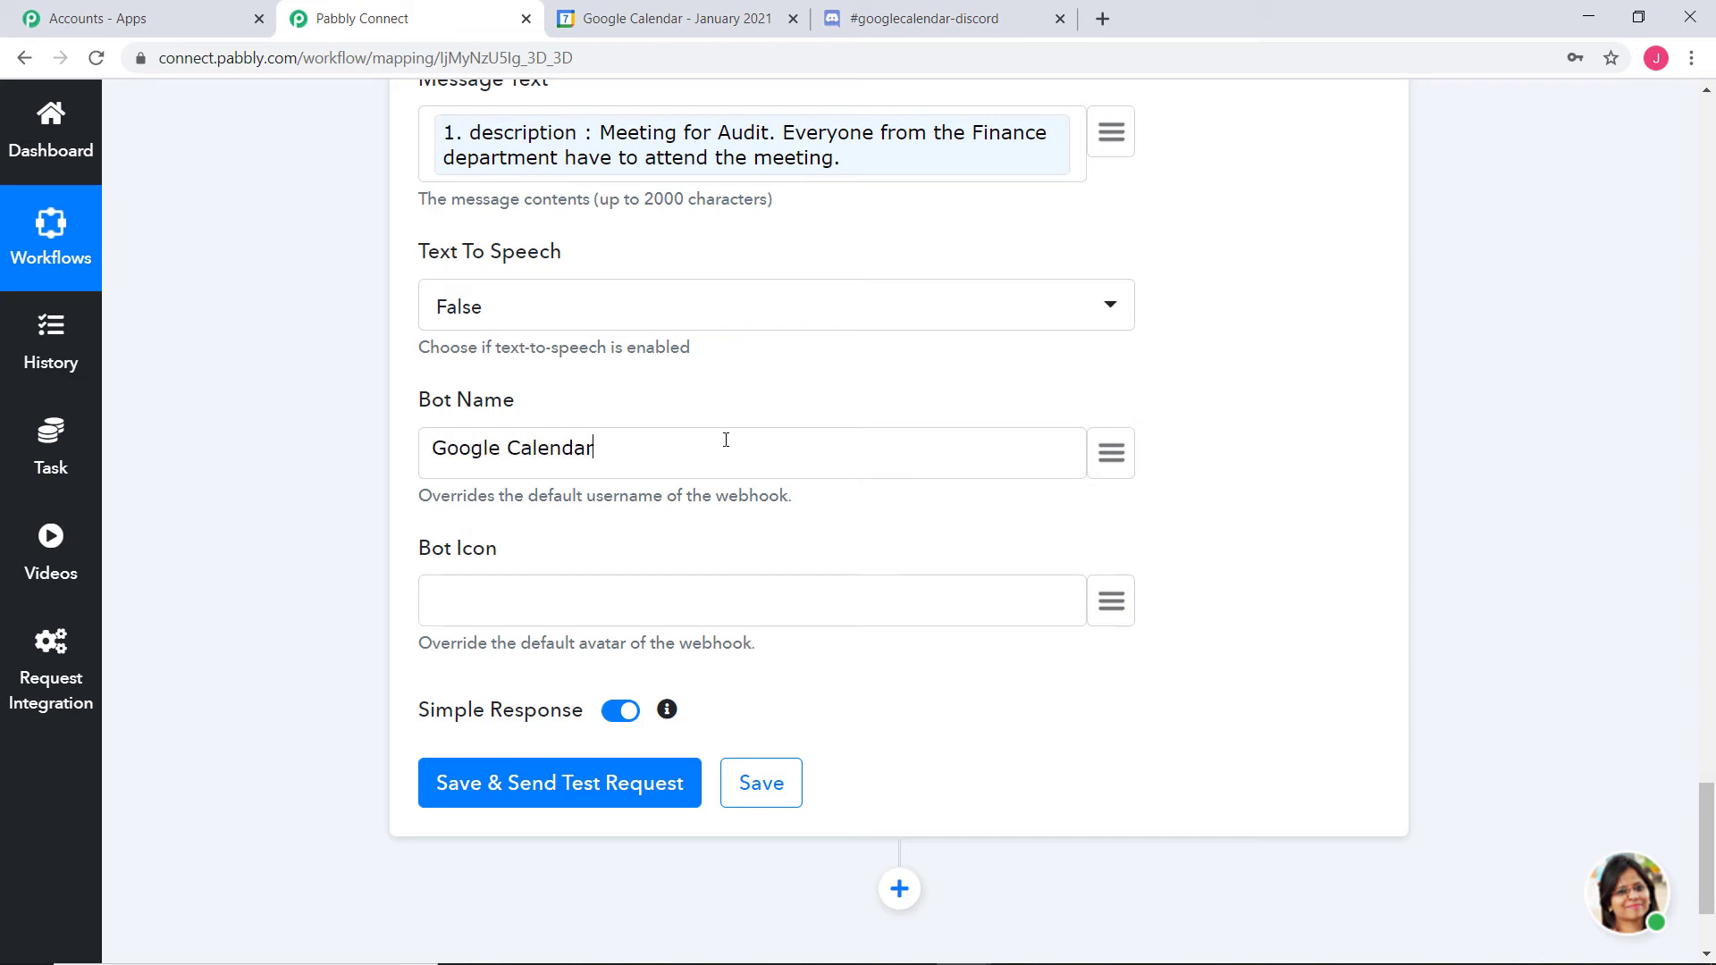
pyautogui.click(483, 785)
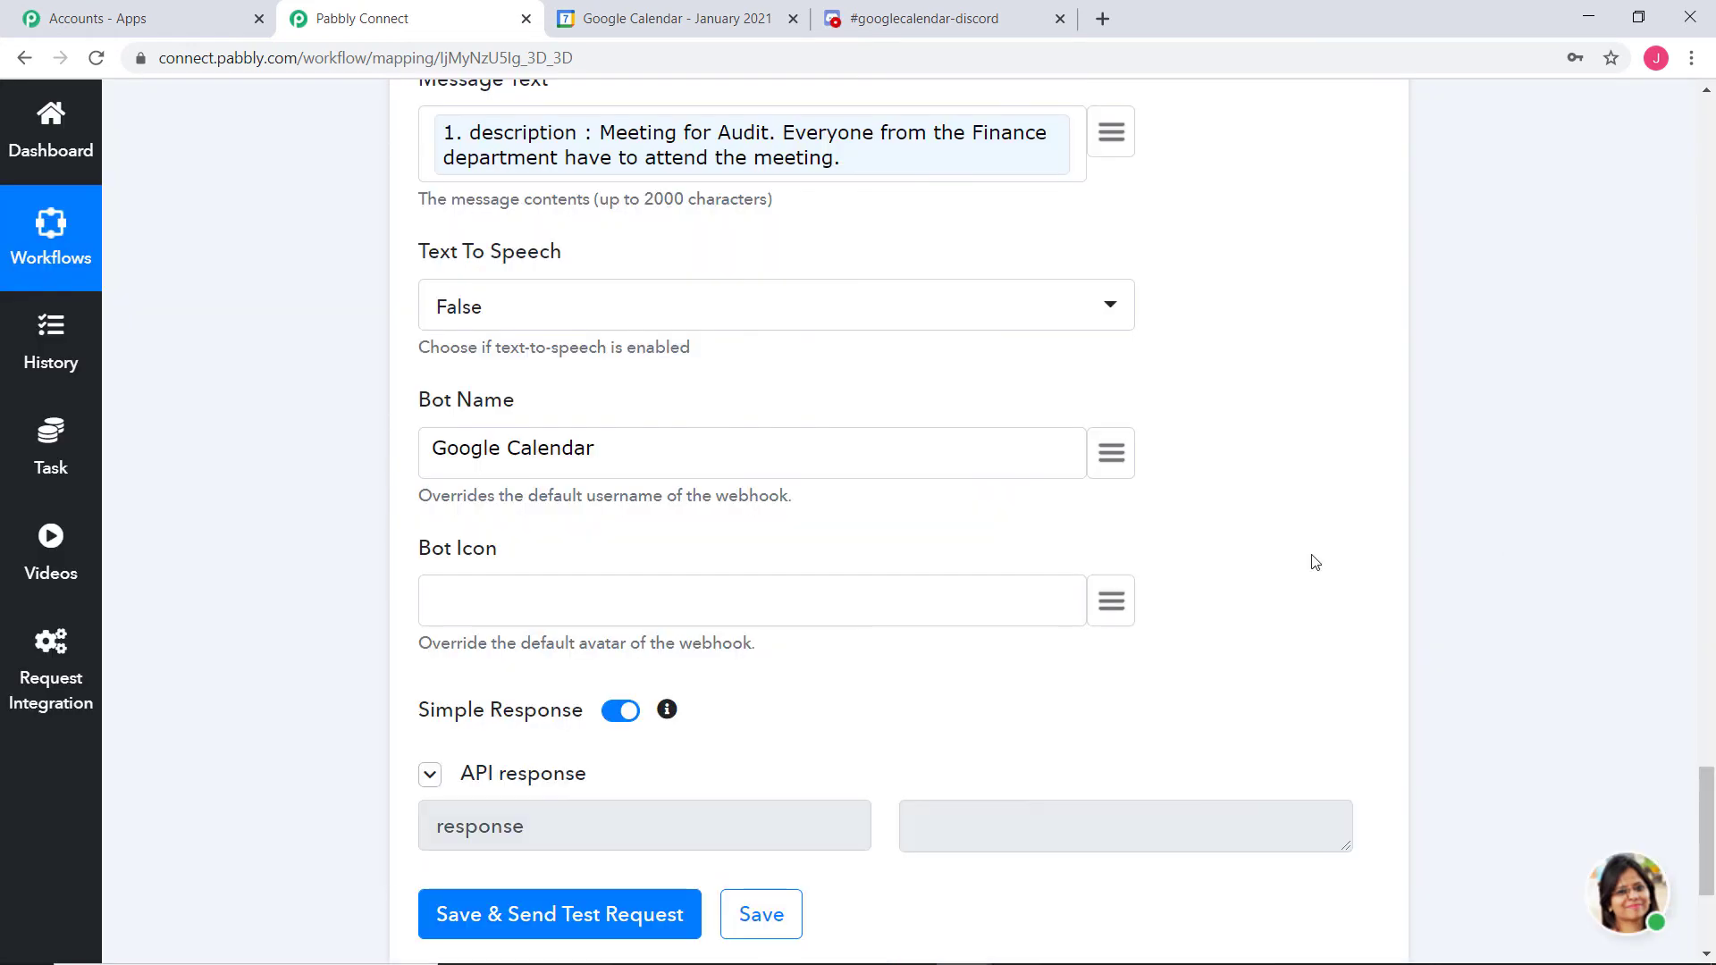
pyautogui.scroll(-2, 1457, 552)
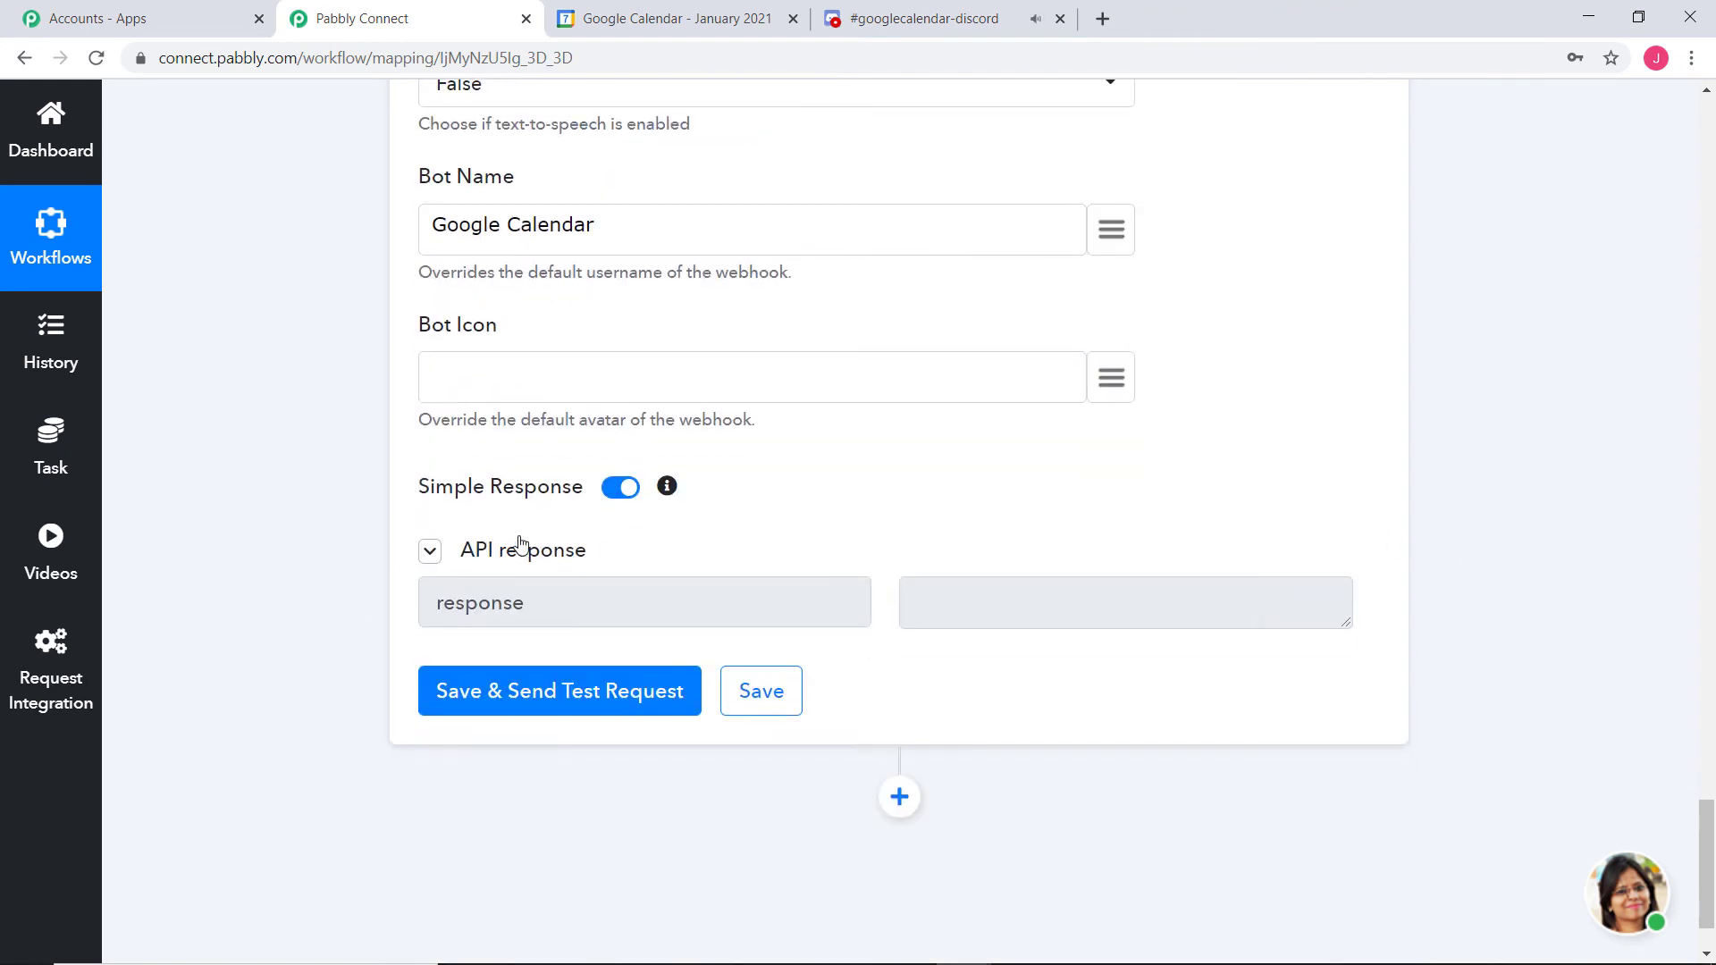
pyautogui.click(747, 693)
# Switch to Discord and close the channel's webhook settings to check the test message in googlecalendar-discord
pyautogui.click(960, 19)
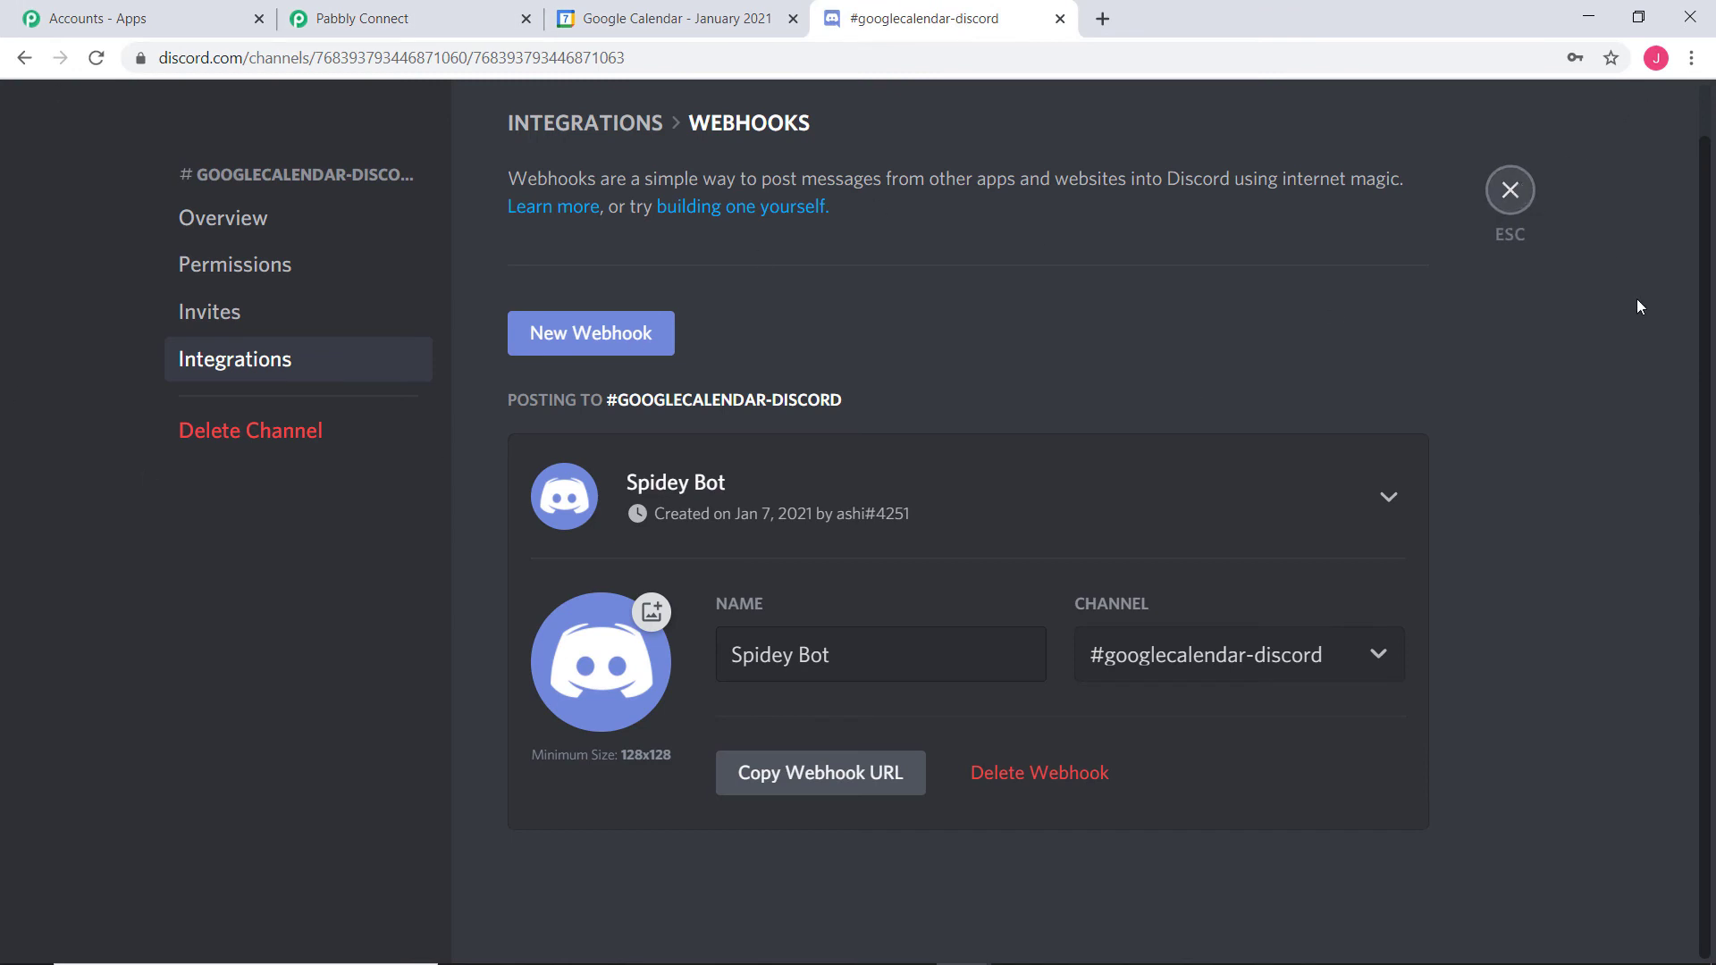
pyautogui.click(1510, 190)
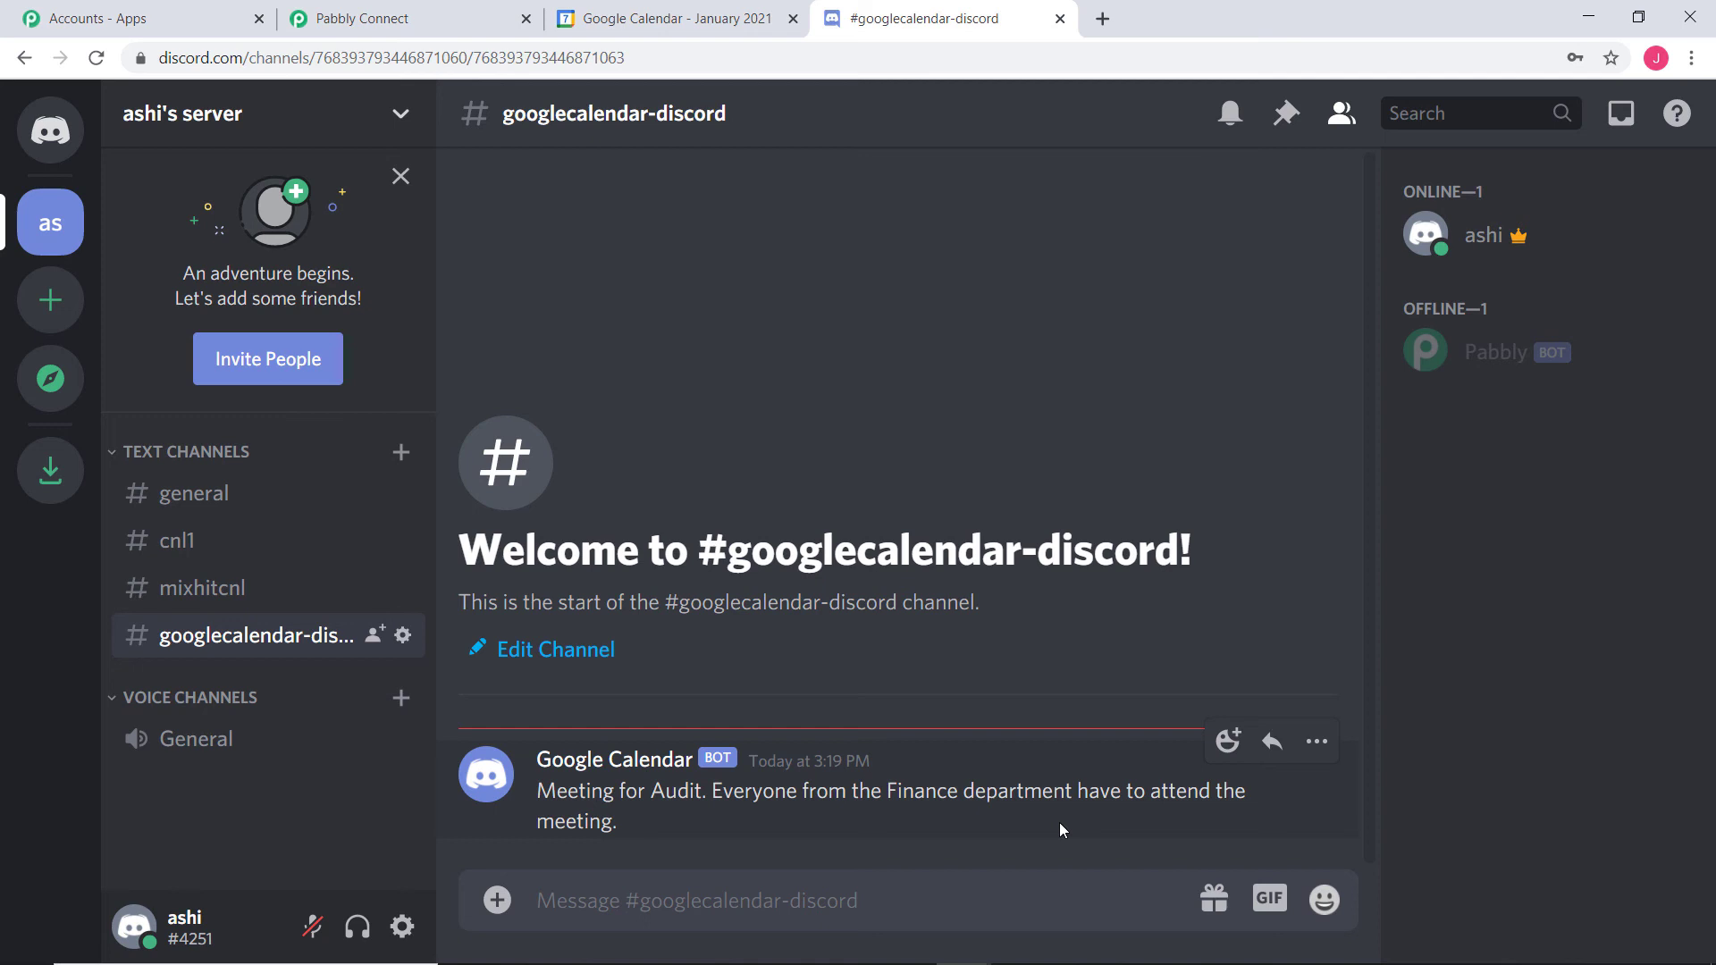
# Switch to Google Calendar and start an all-day event on January 13, 2021 titled "Meeting regarding new Recruitment"
pyautogui.click(666, 20)
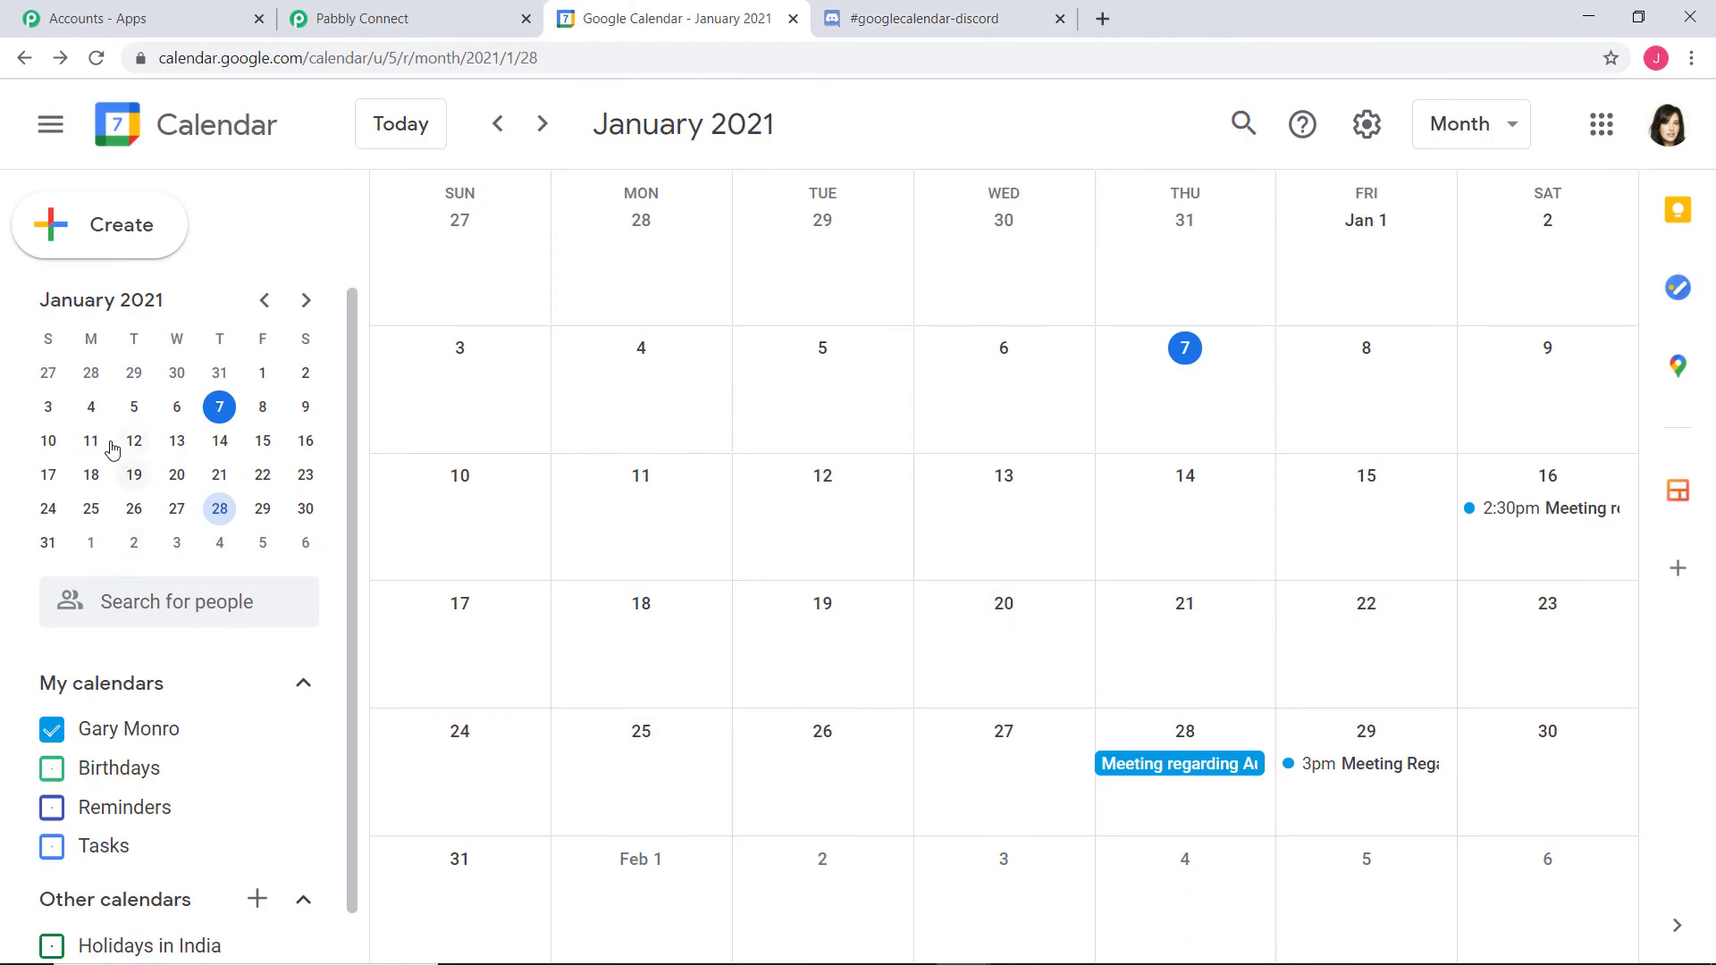
pyautogui.click(176, 441)
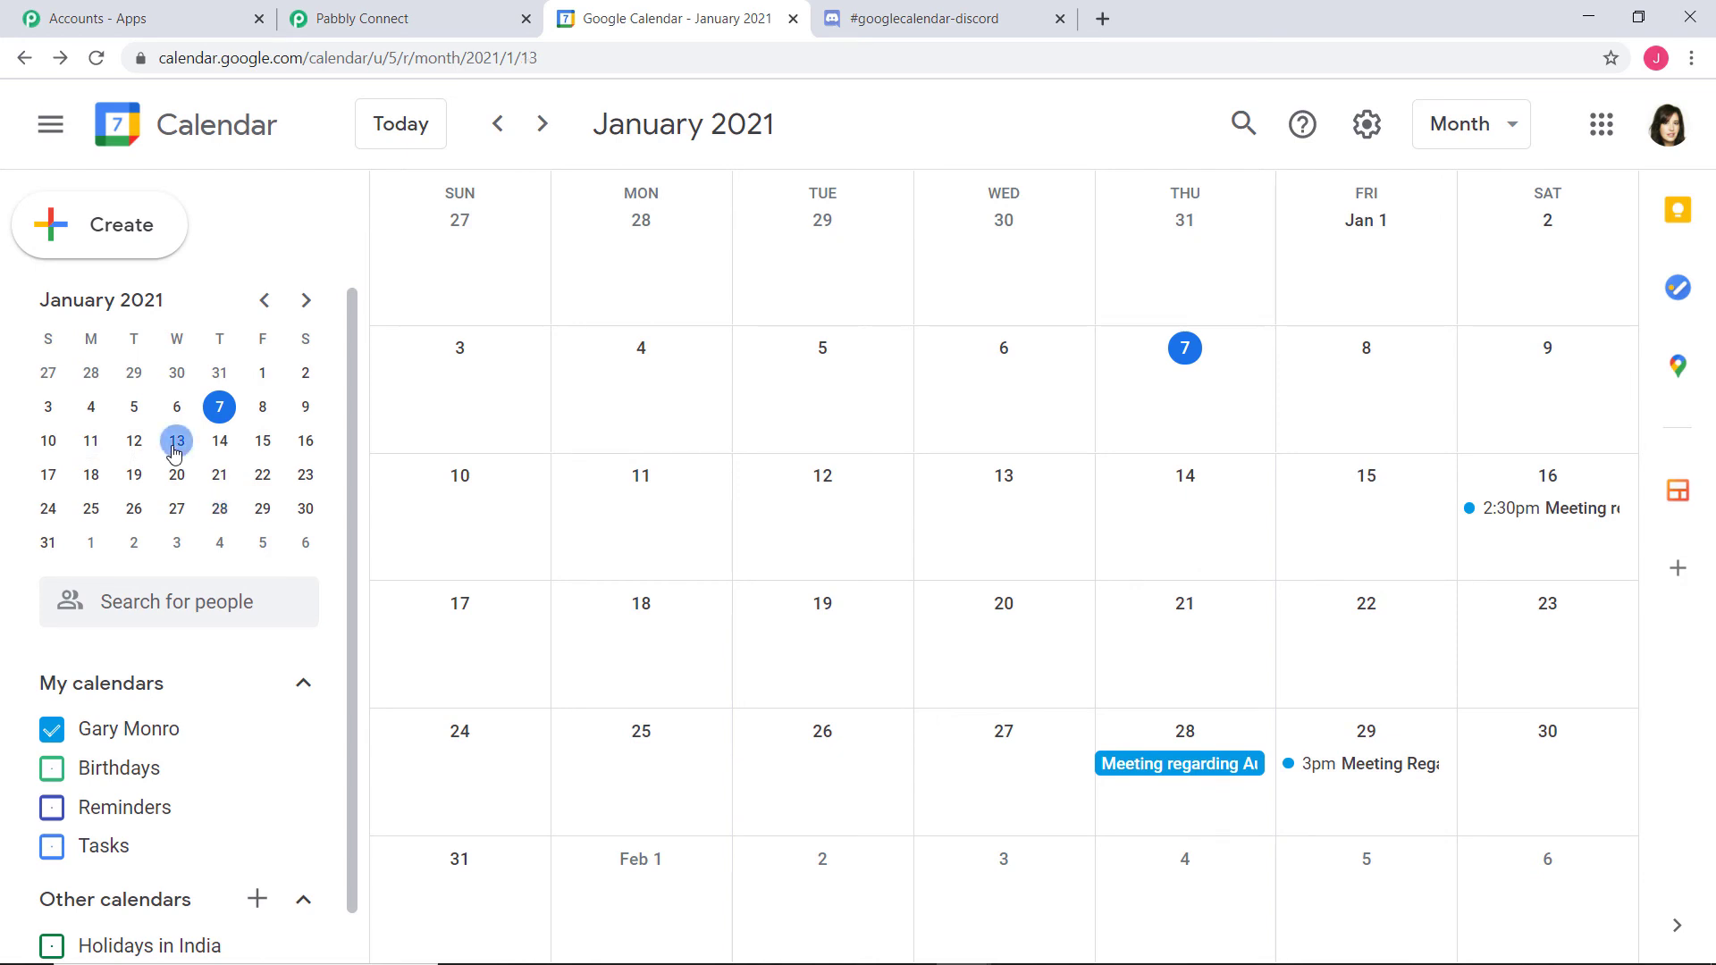
pyautogui.click(1007, 510)
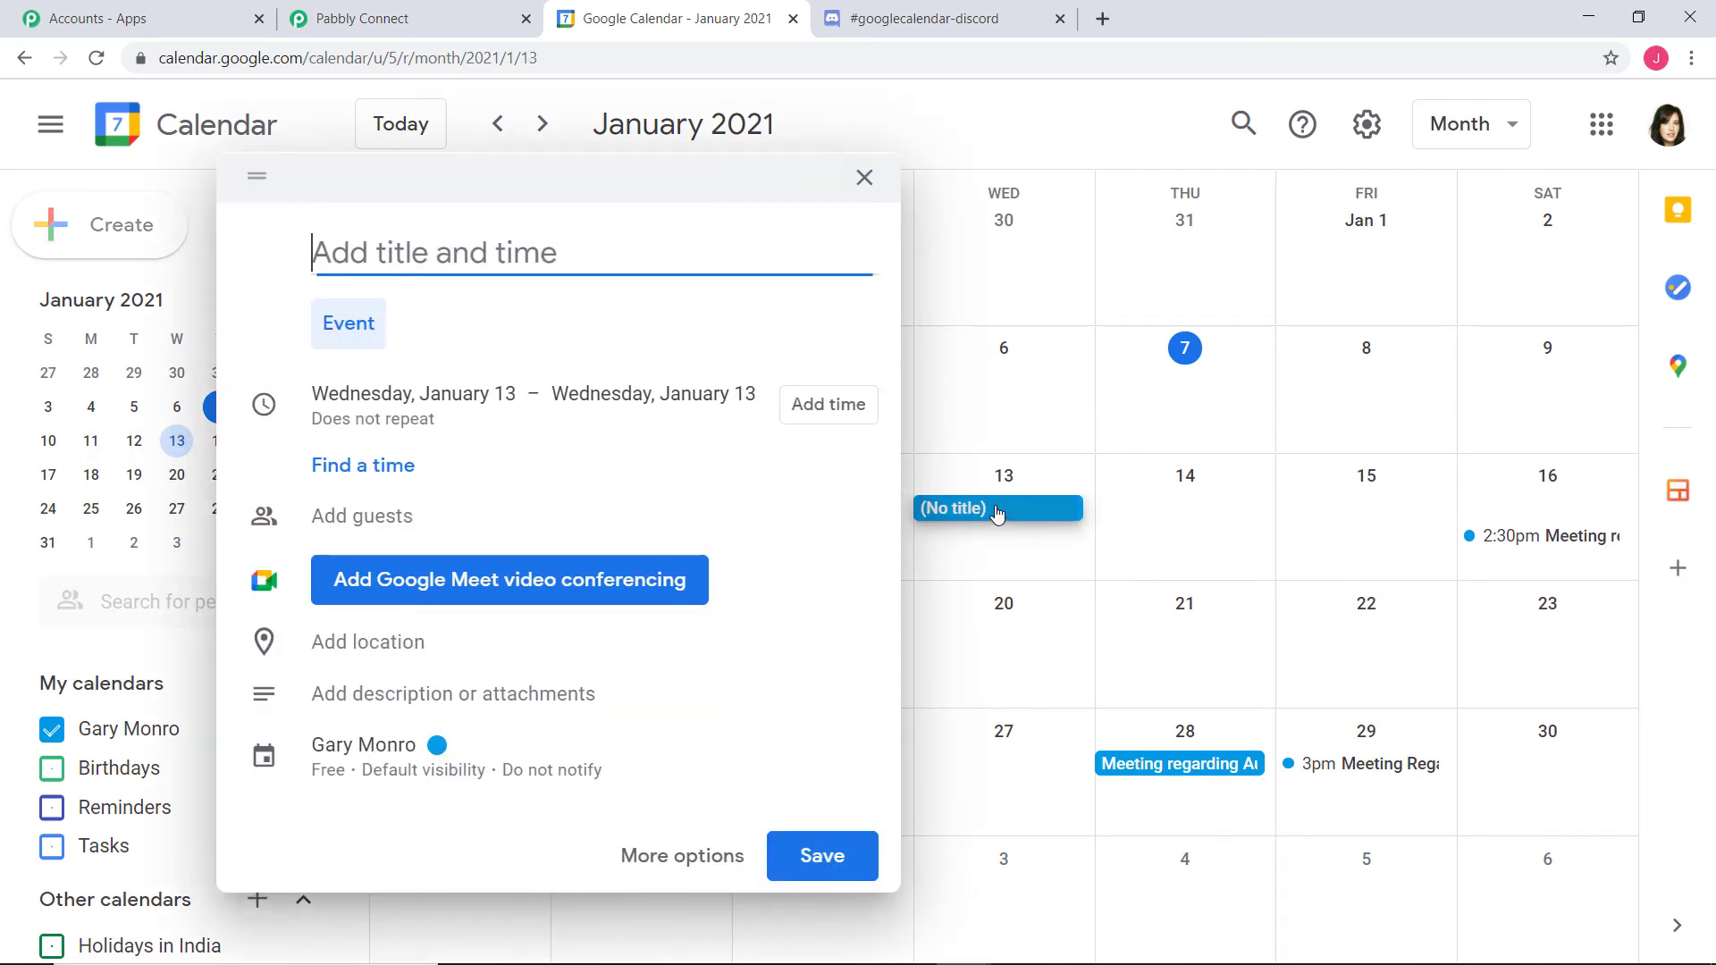
pyautogui.write('M')
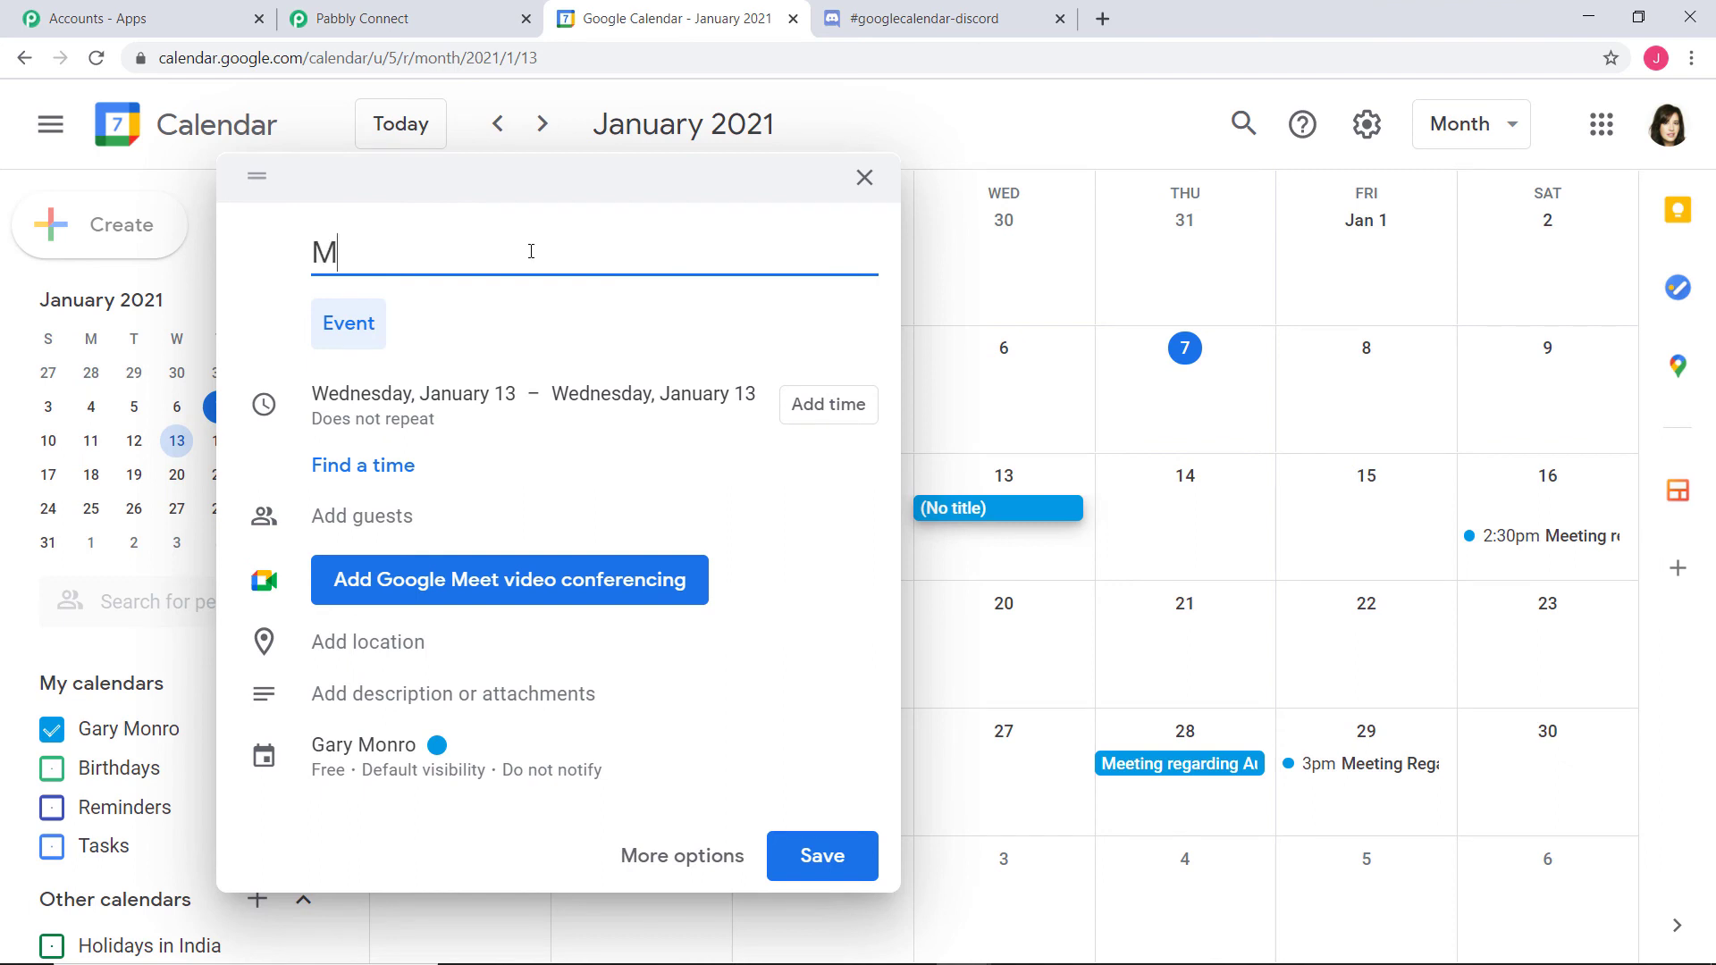
pyautogui.write('eeting r')
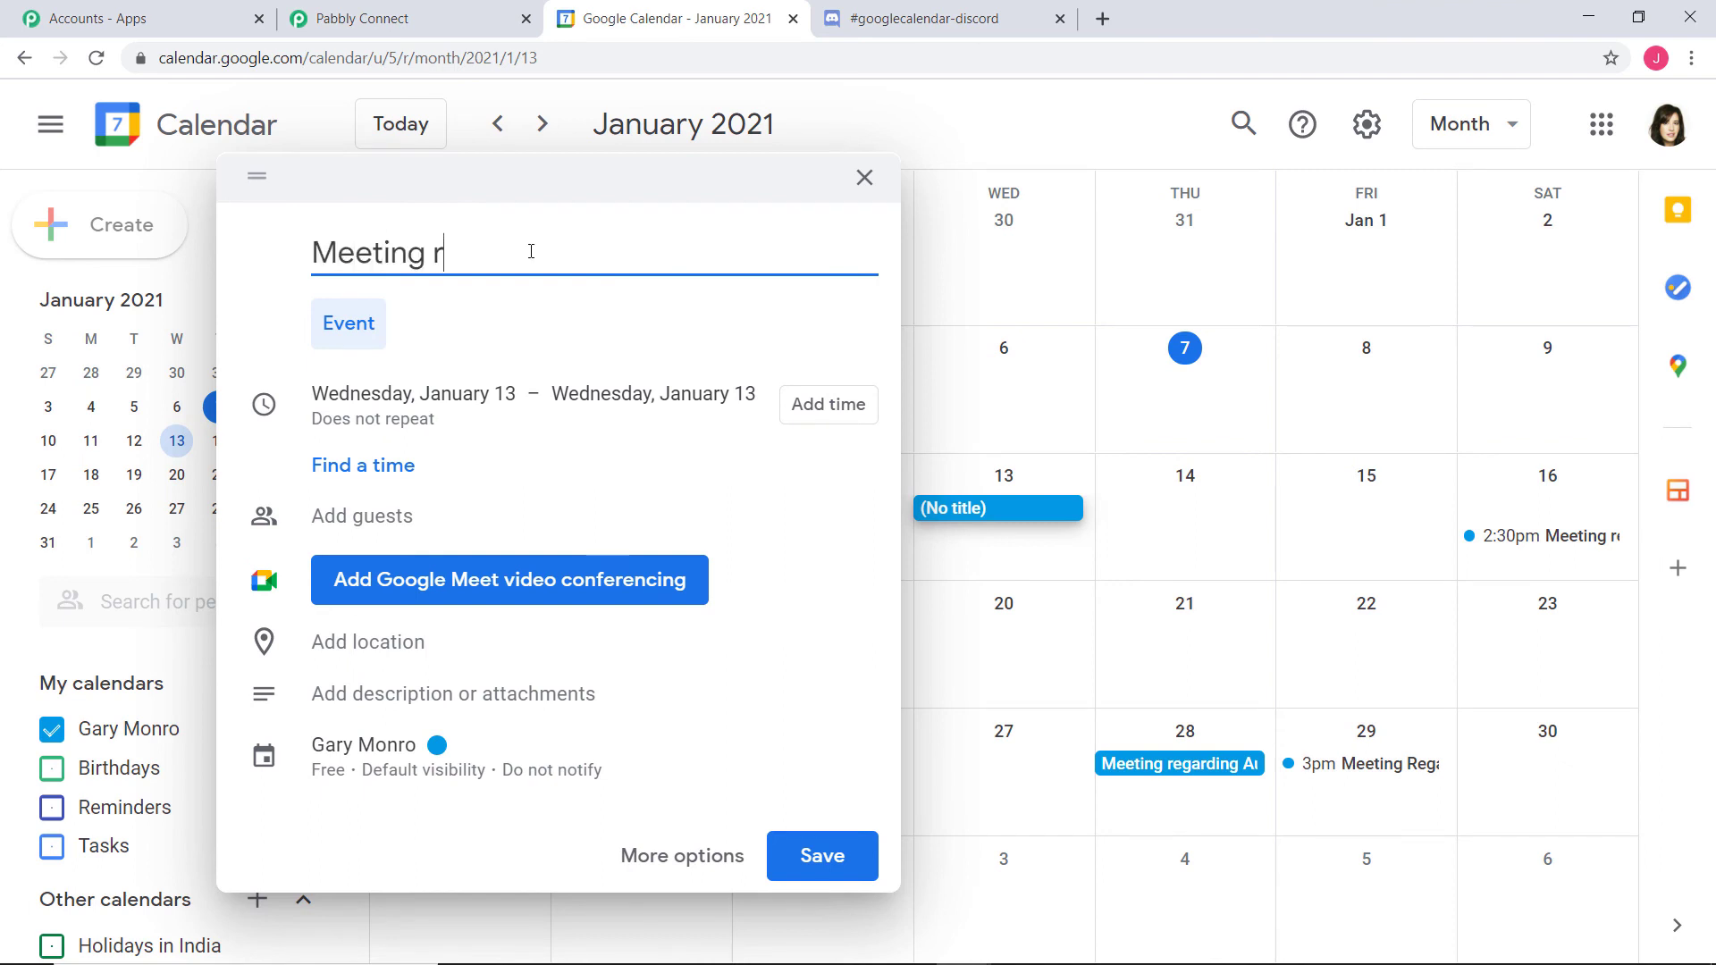
pyautogui.write('egarding n')
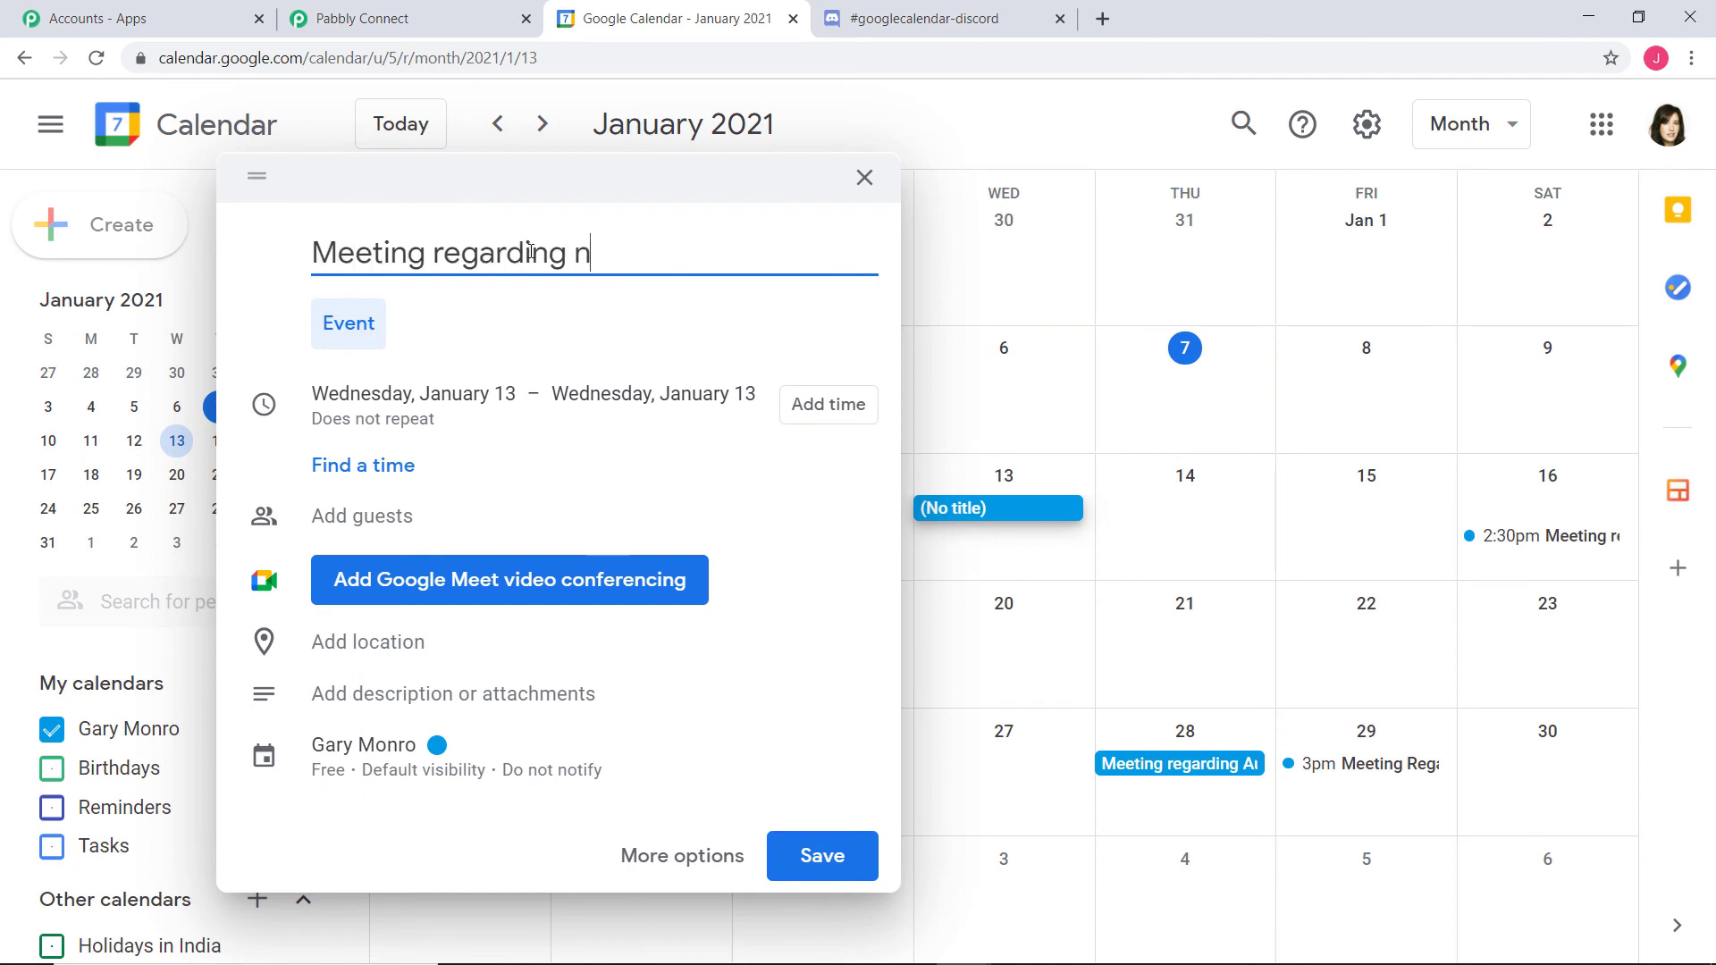
pyautogui.write('ew Recruitment')
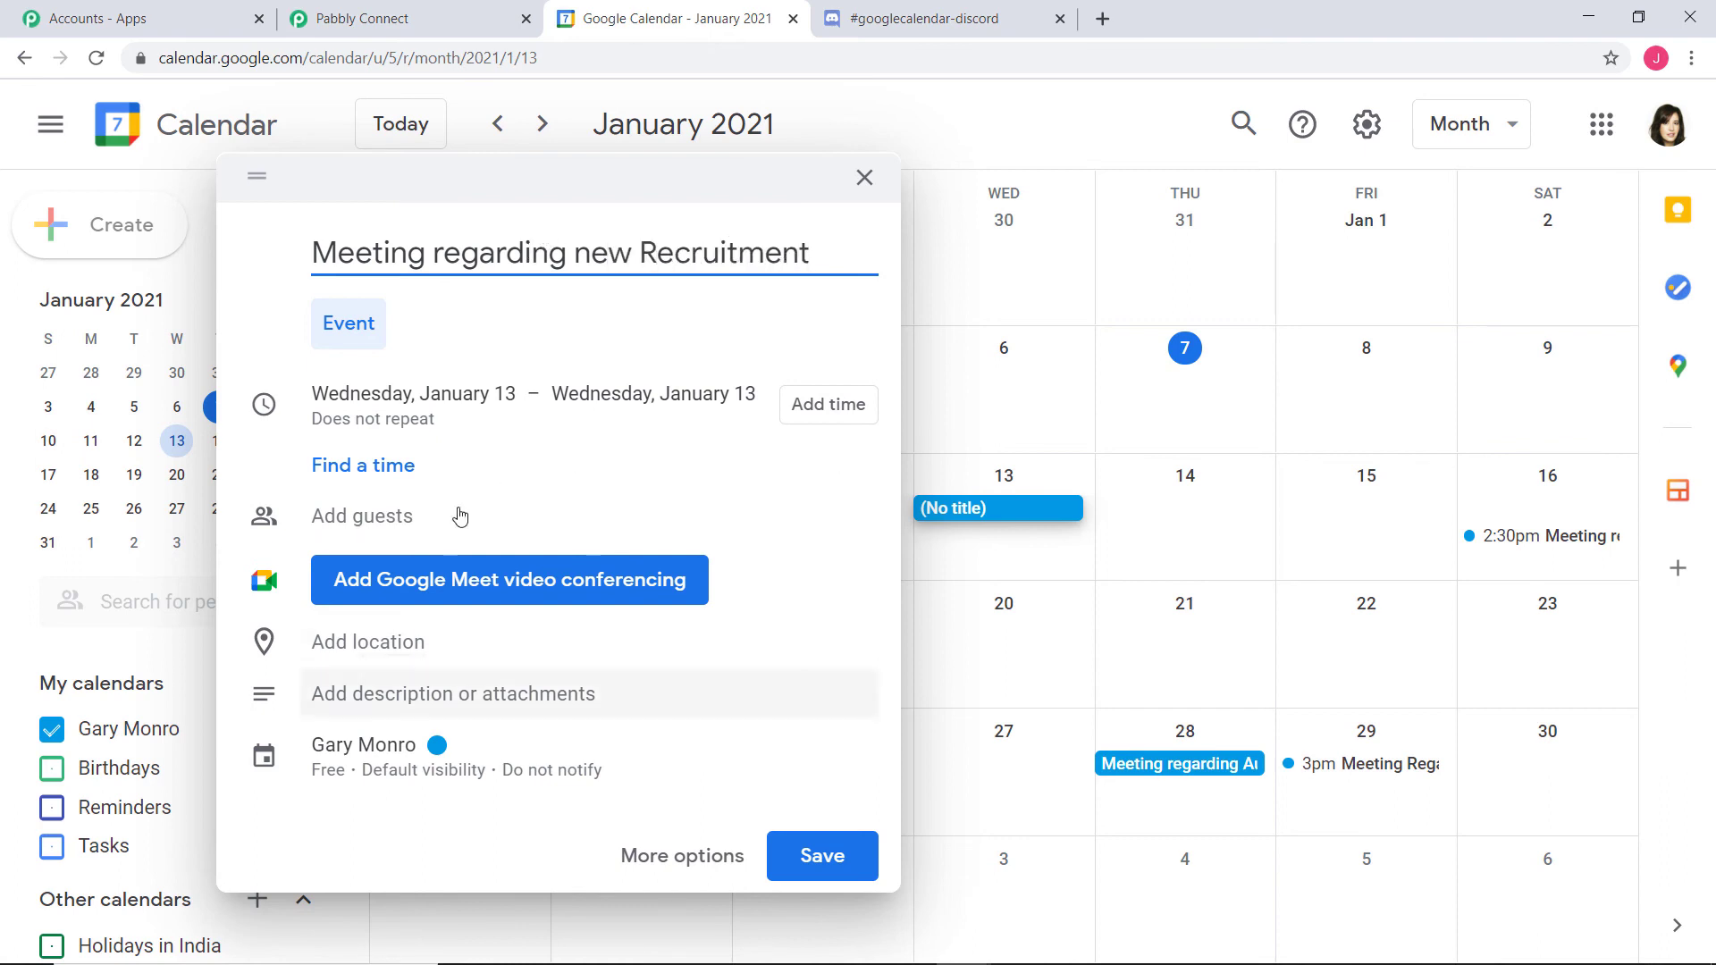
# Add the description "This meeting will be held for HR department. Kindly be present." and save the event
pyautogui.click(447, 709)
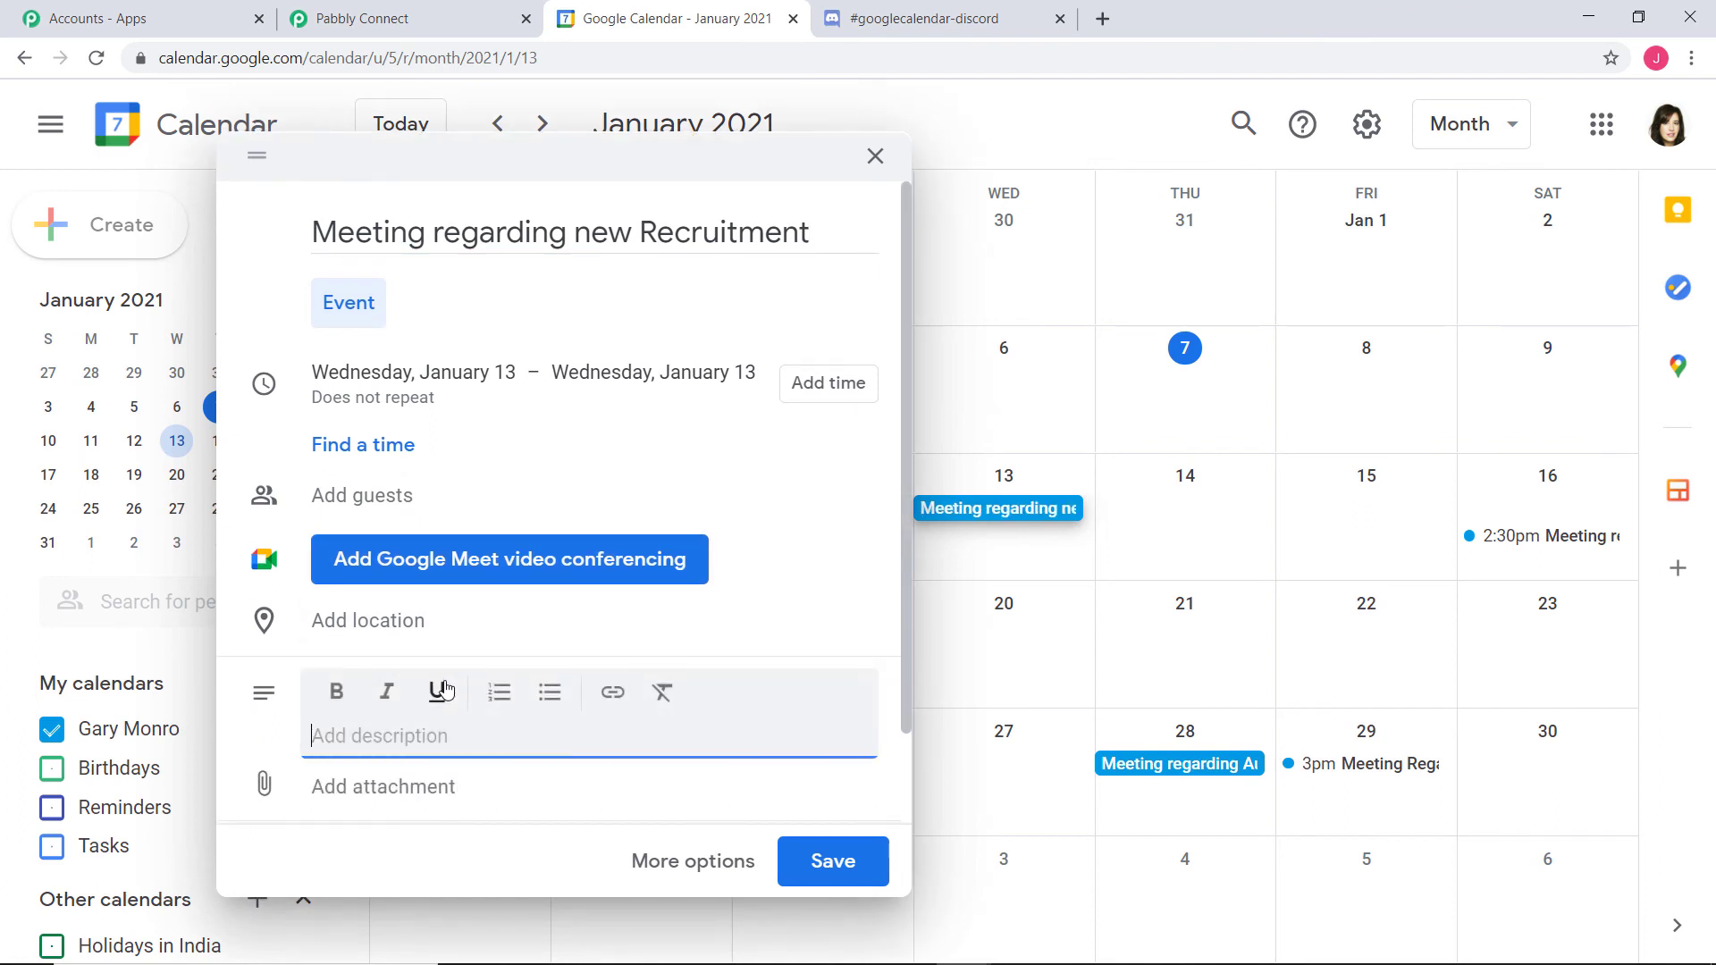
pyautogui.write('This meeting will be held for')
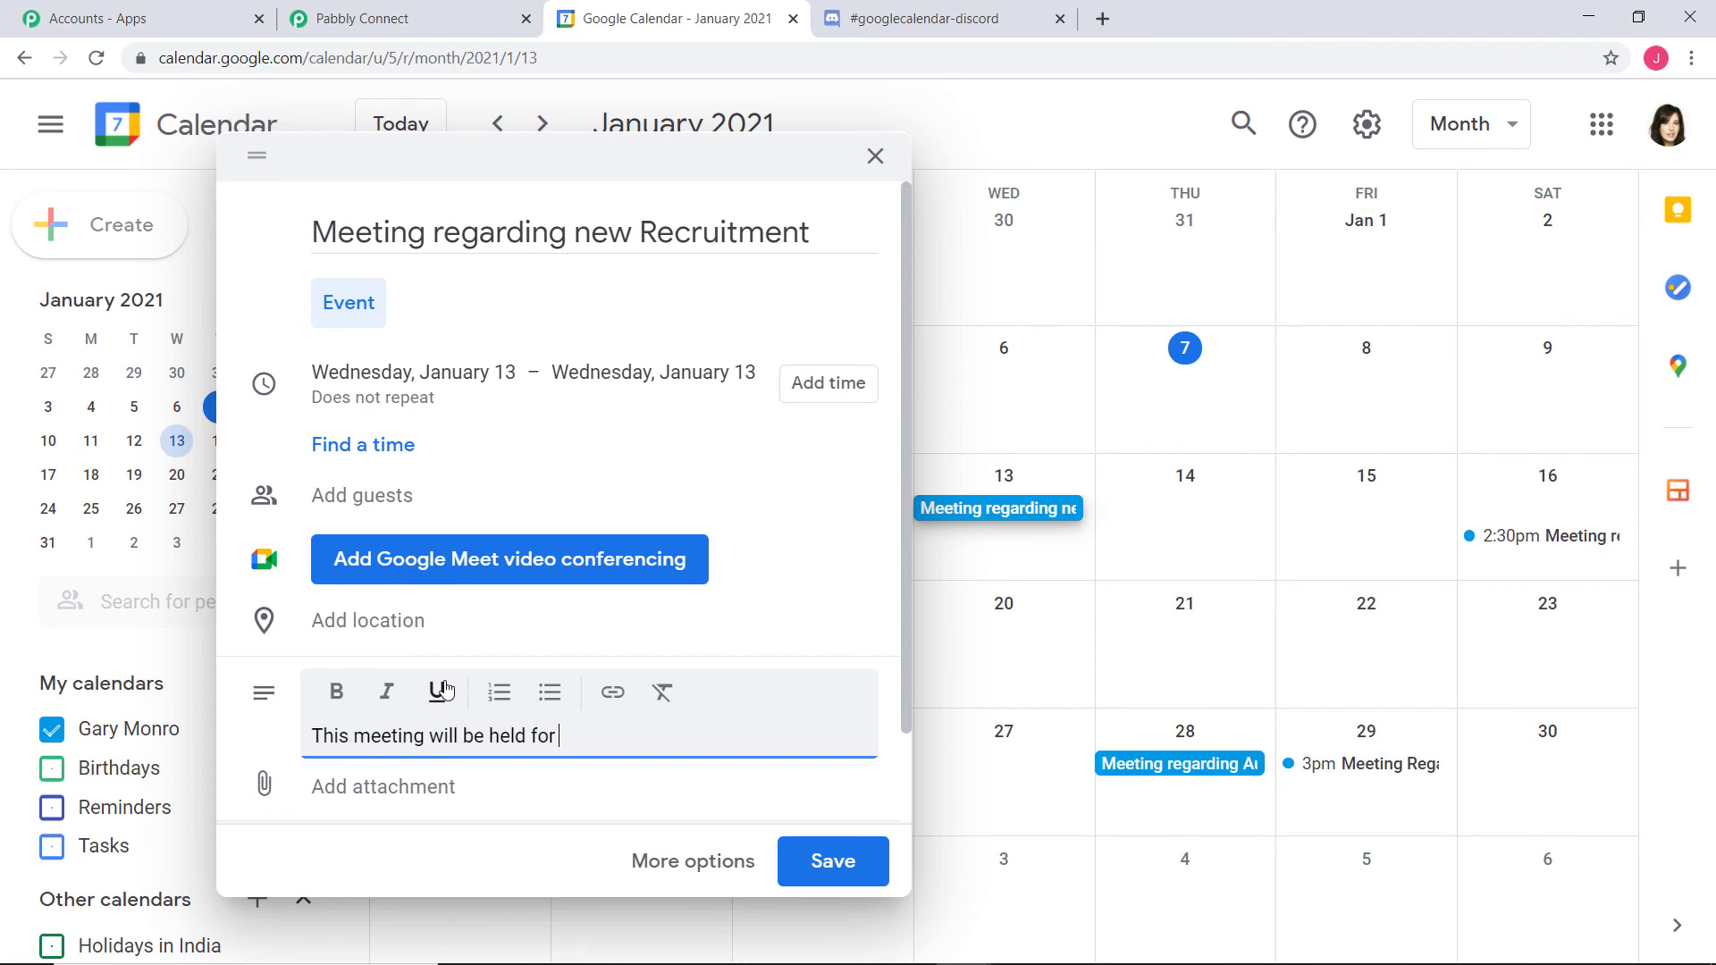
pyautogui.write(' HR department. Kindl')
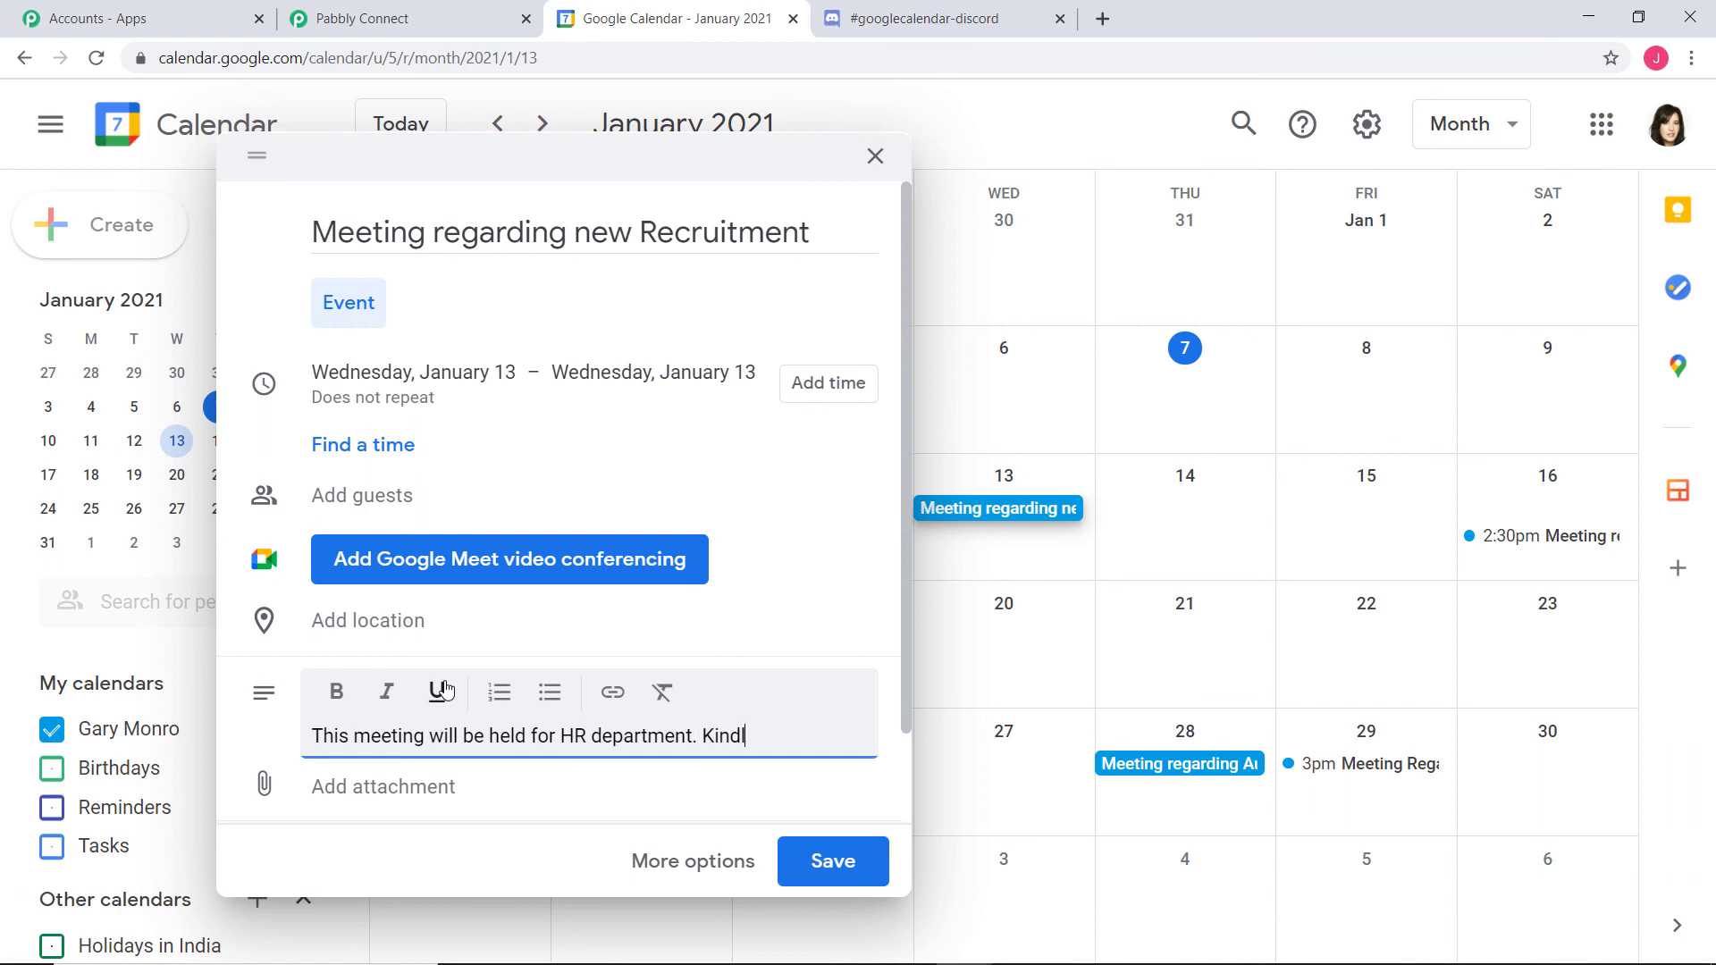
pyautogui.write('y be present.')
pyautogui.click(829, 858)
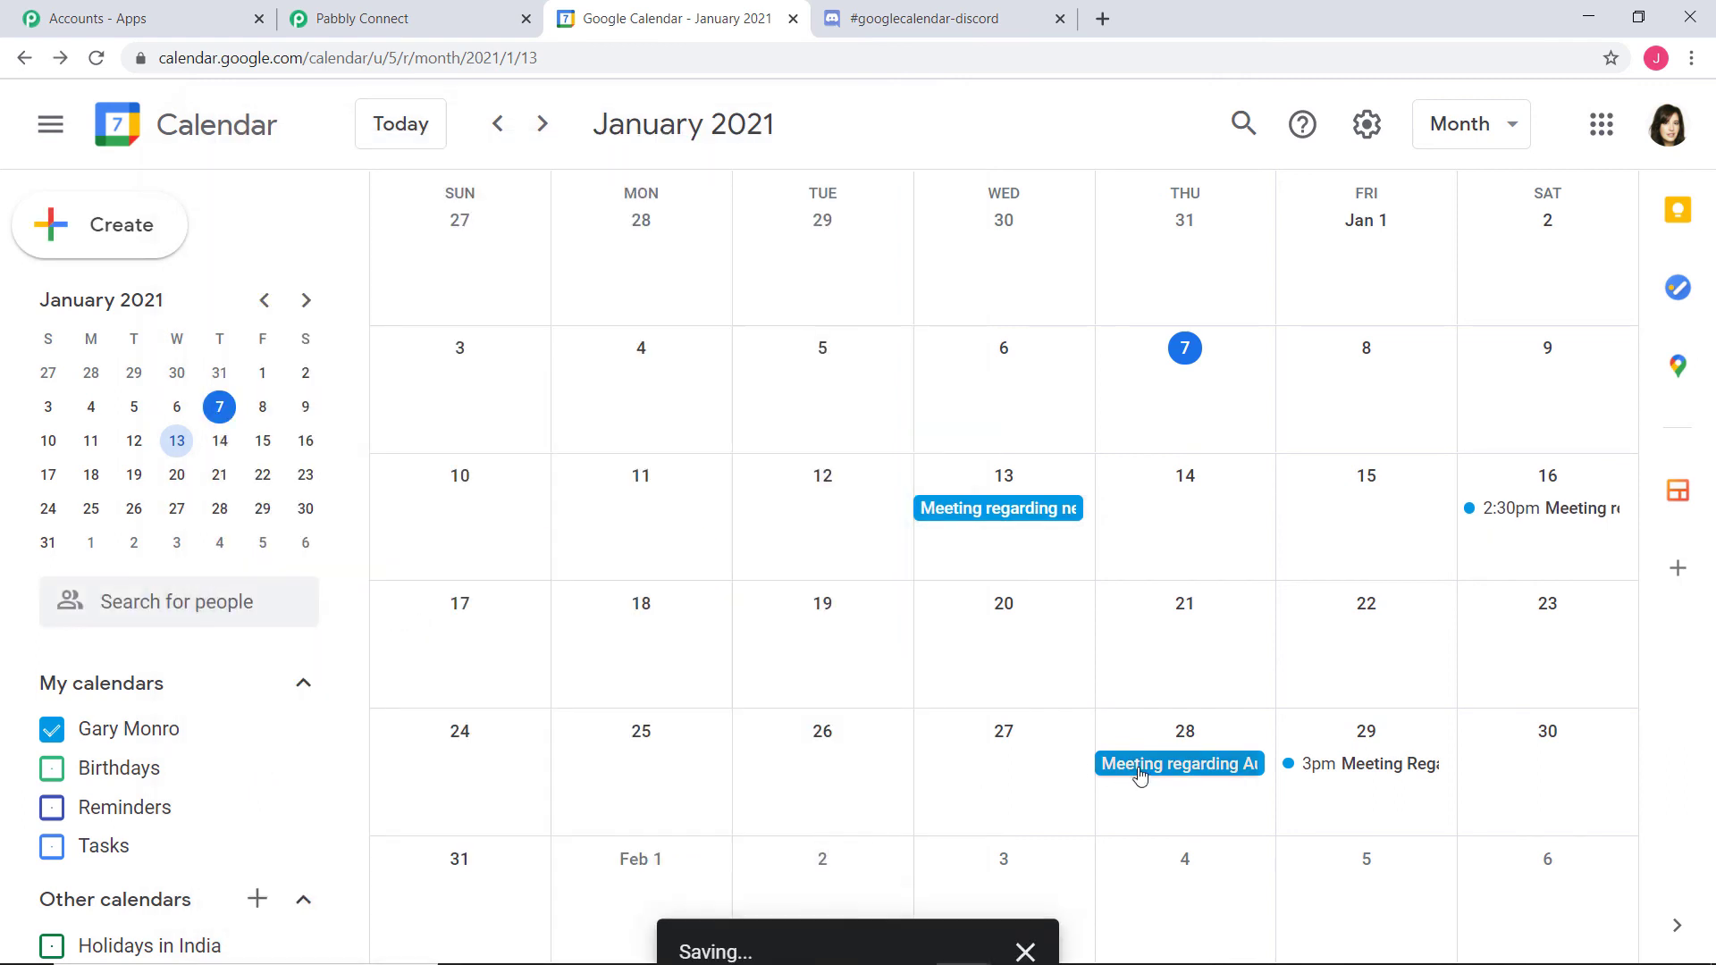
# Review the January 13 event's details, and switch to Discord to check the channel for its message
pyautogui.click(979, 517)
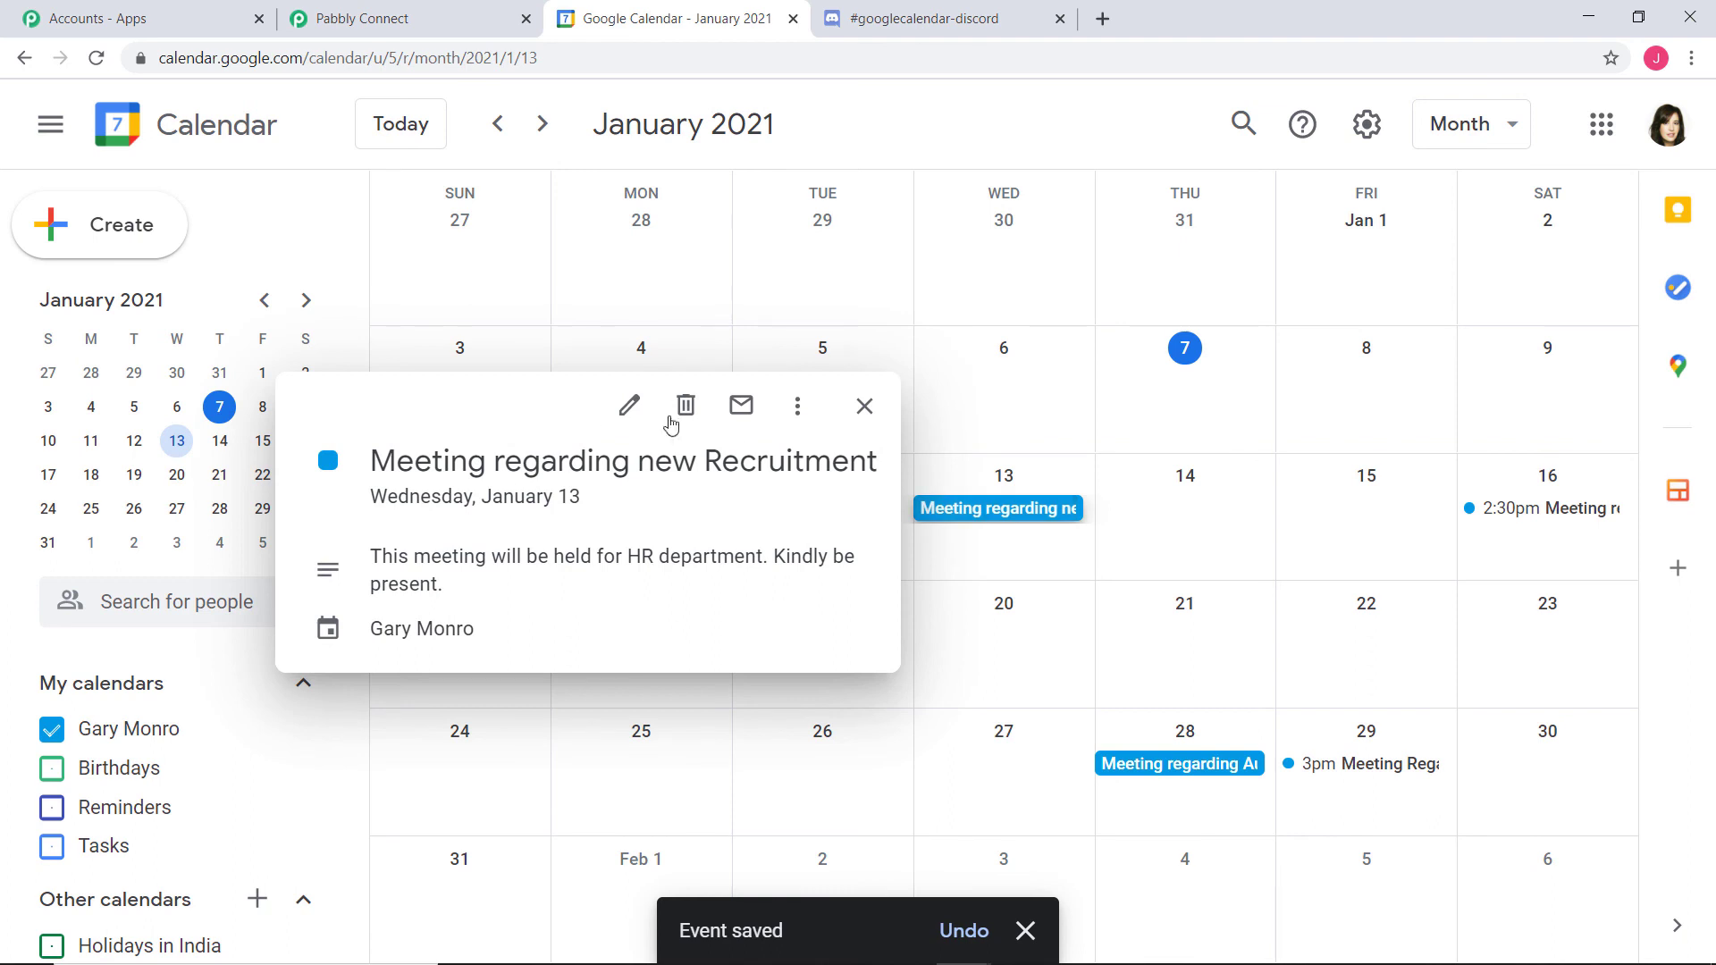
pyautogui.click(1021, 570)
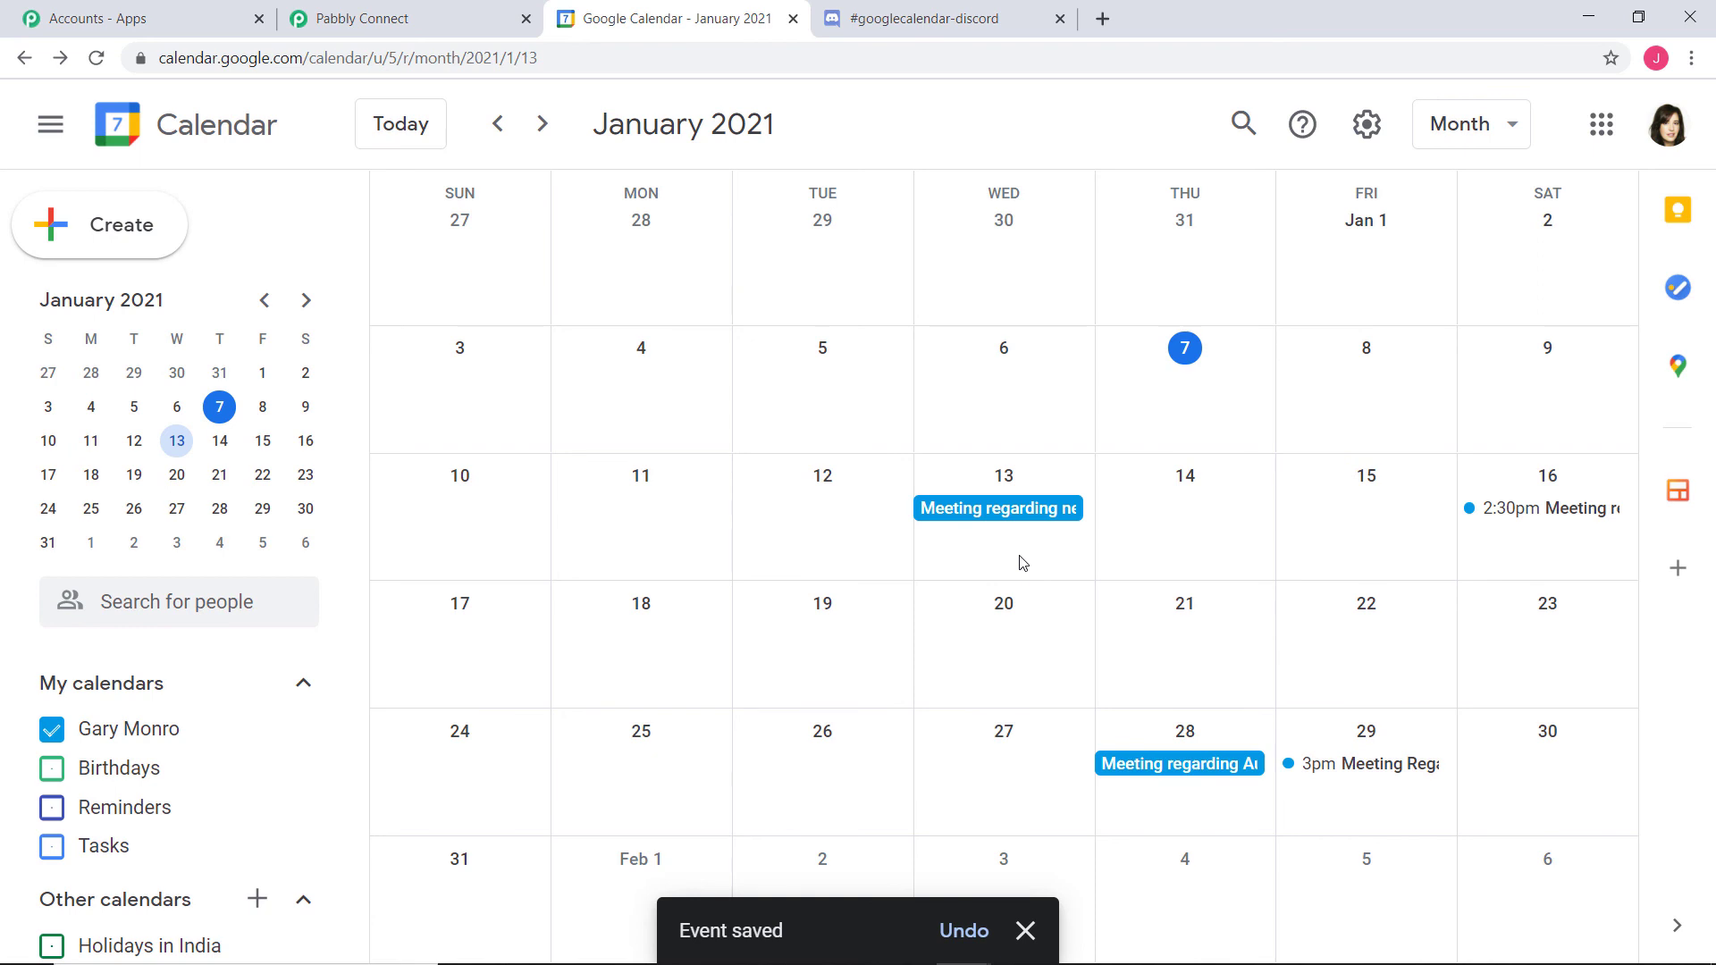
pyautogui.hotkey('ctrl', 'Tab')
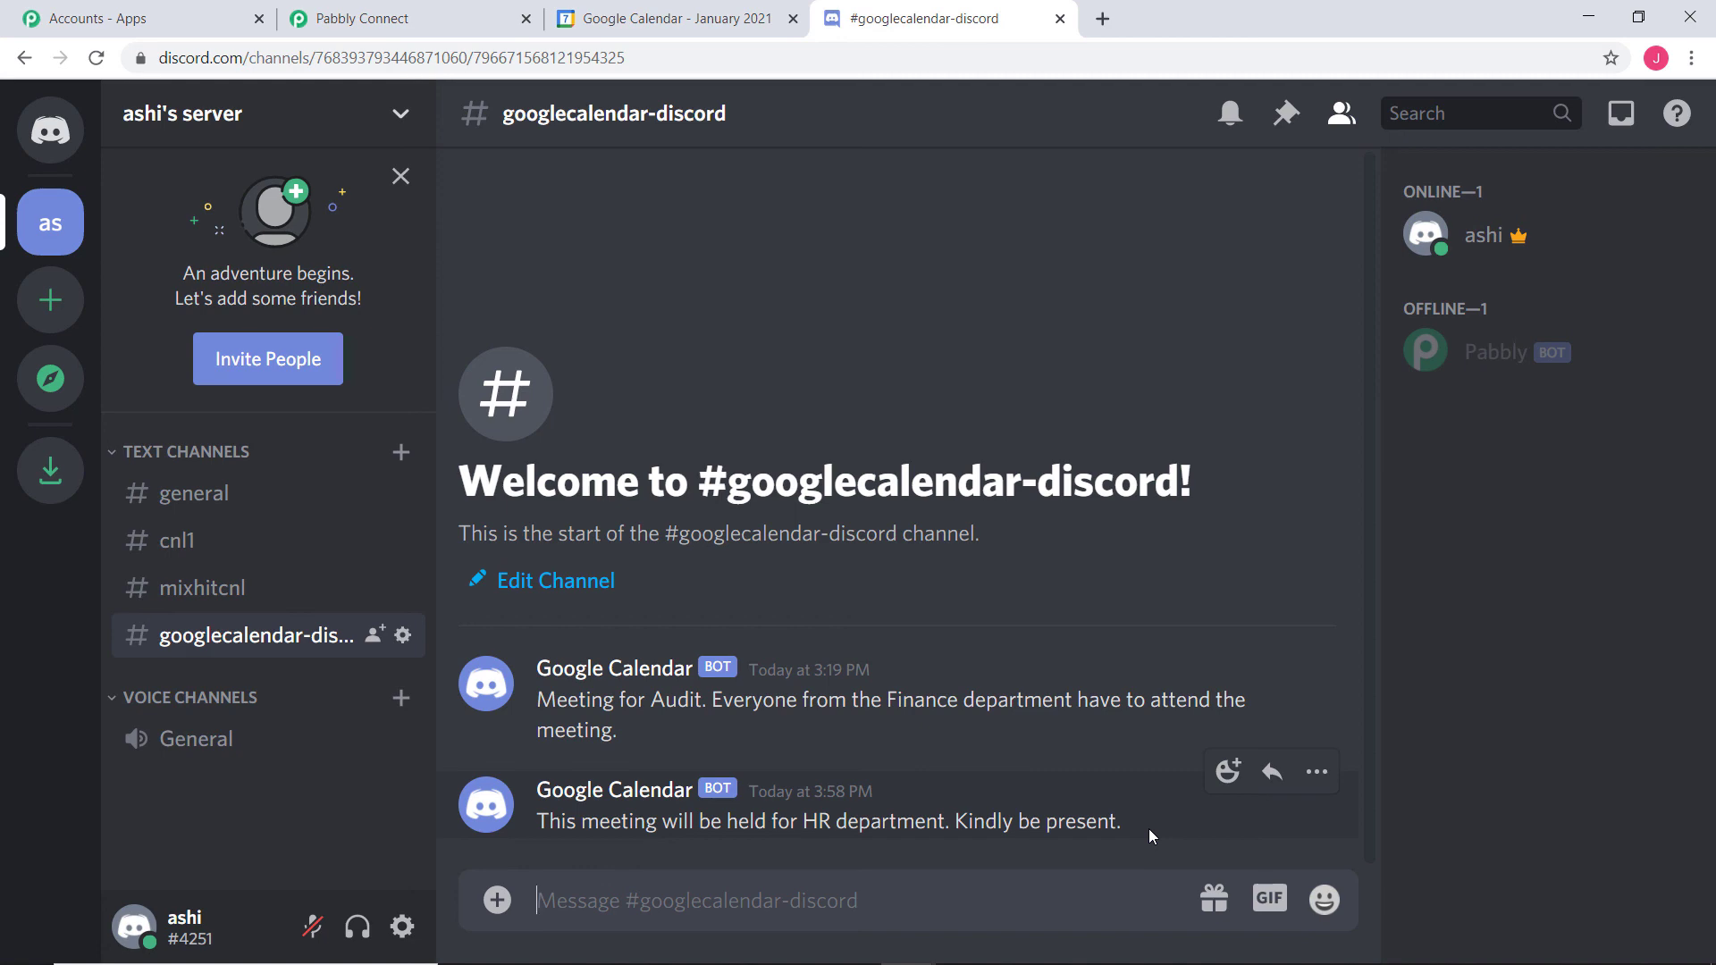
# Return to Pabbly Connect and review the trigger and both Discord actions of the Google Calendar to Discord workflow
pyautogui.click(339, 20)
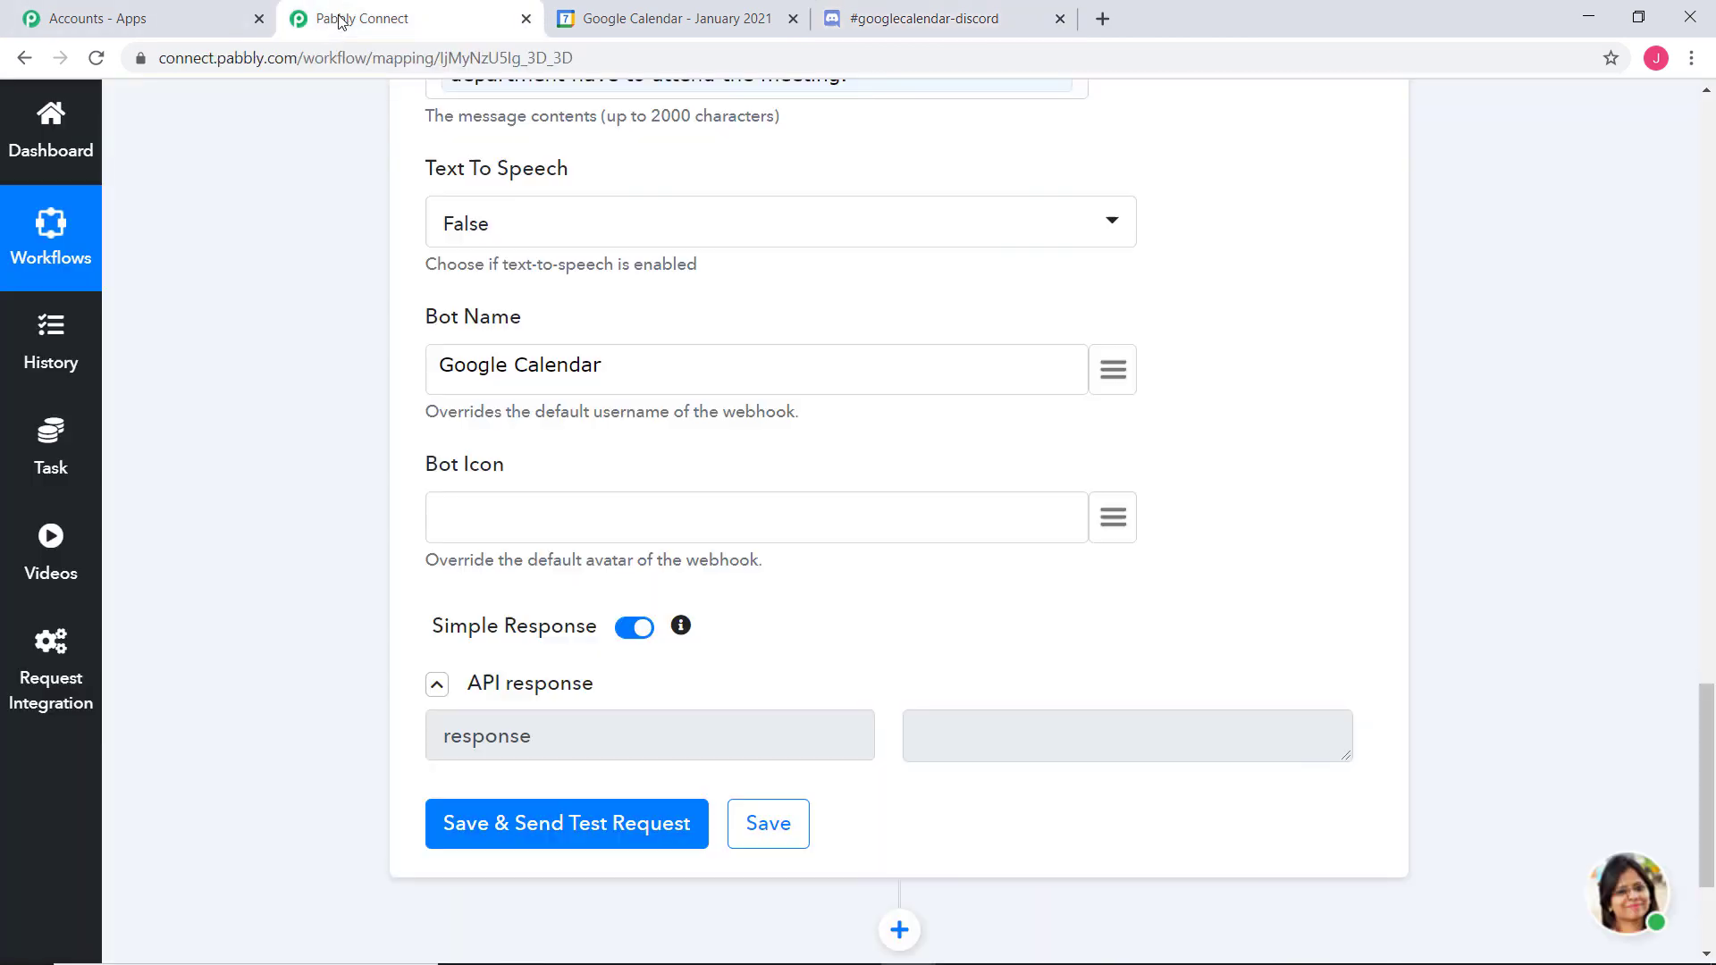
pyautogui.scroll(10, 1556, 532)
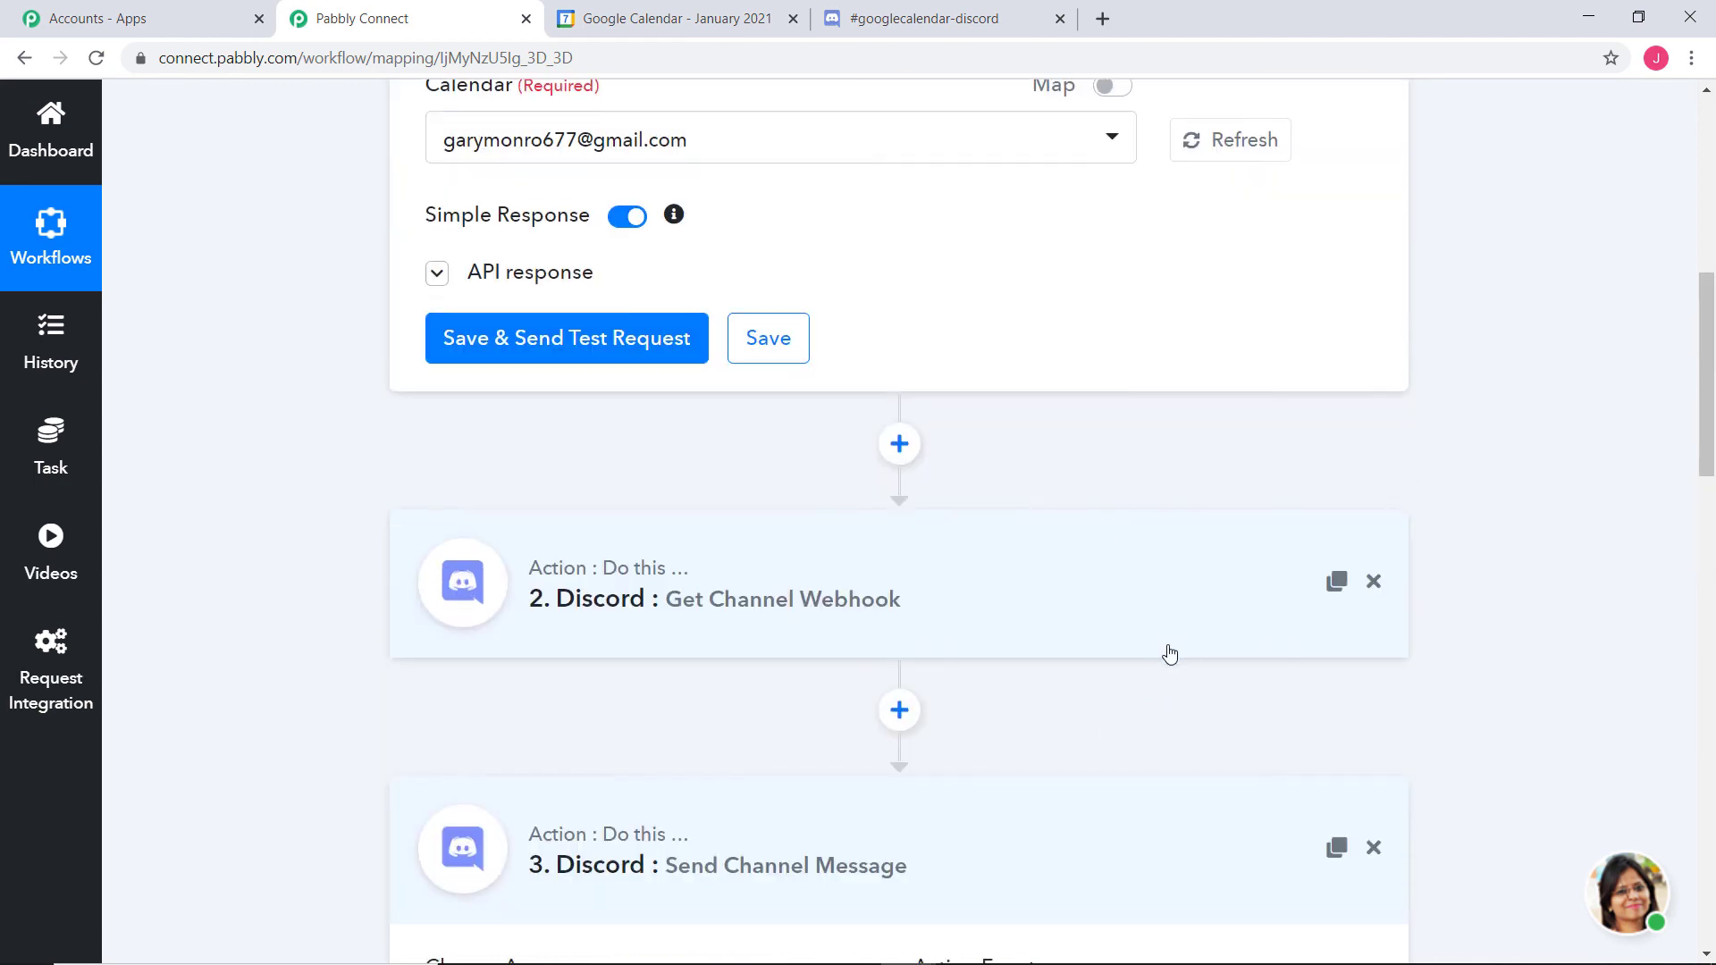
pyautogui.scroll(-2, 1083, 823)
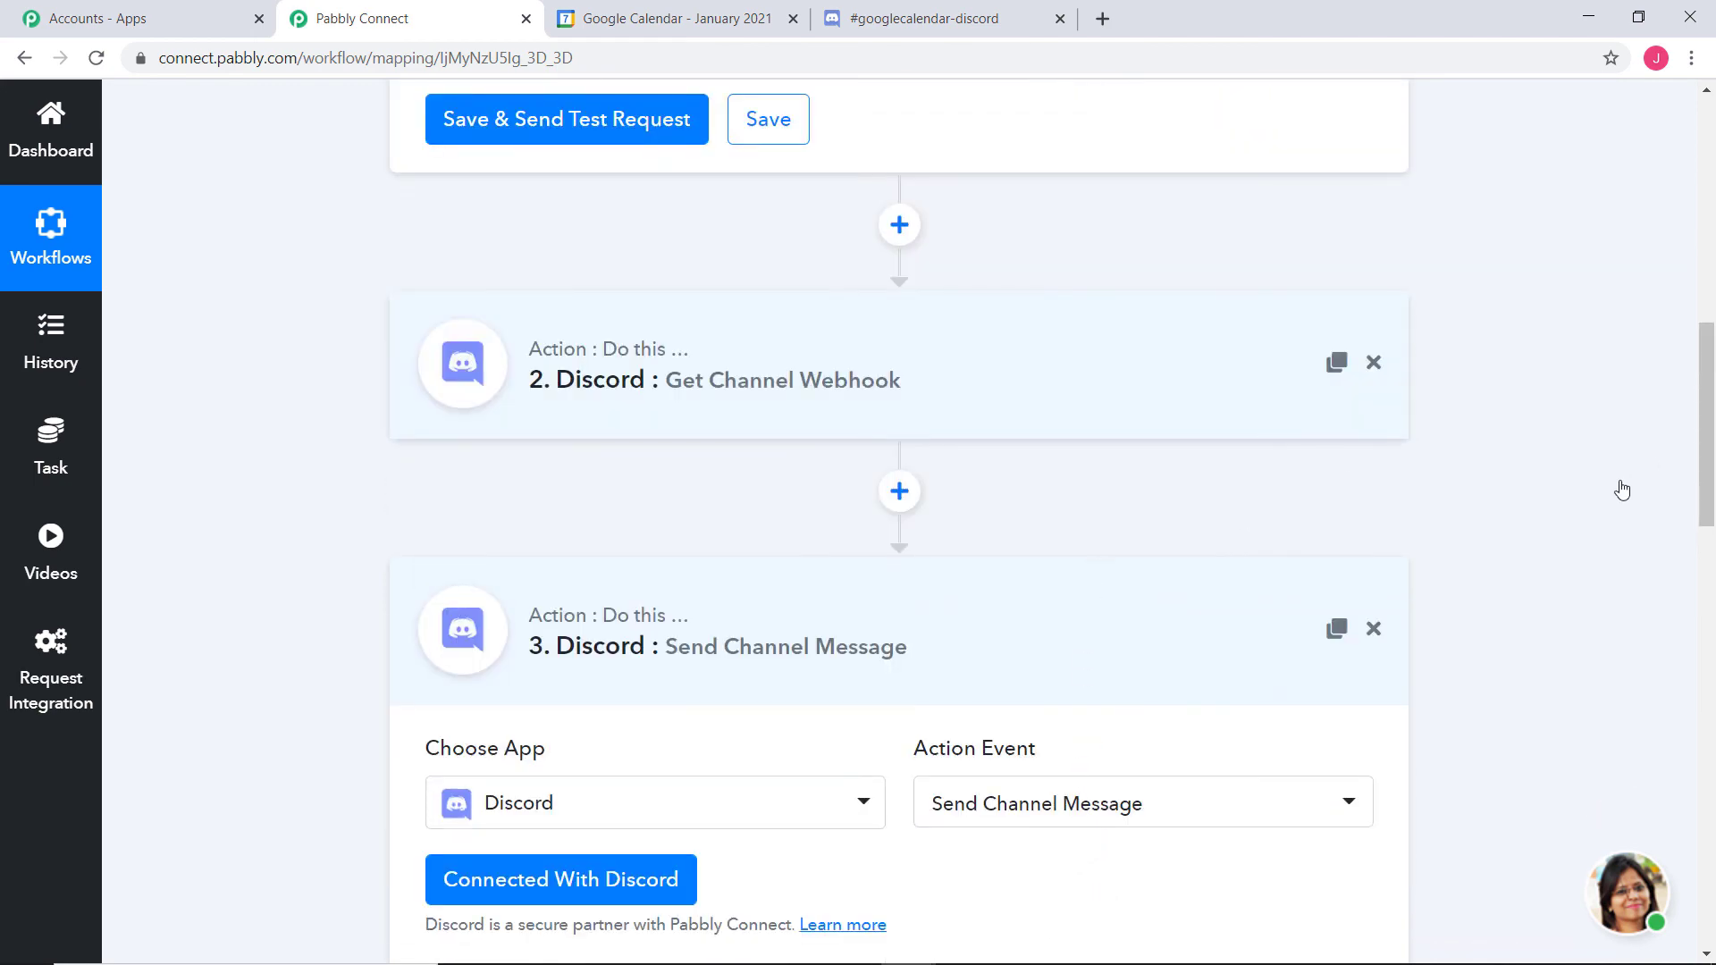
pyautogui.scroll(10, 1620, 486)
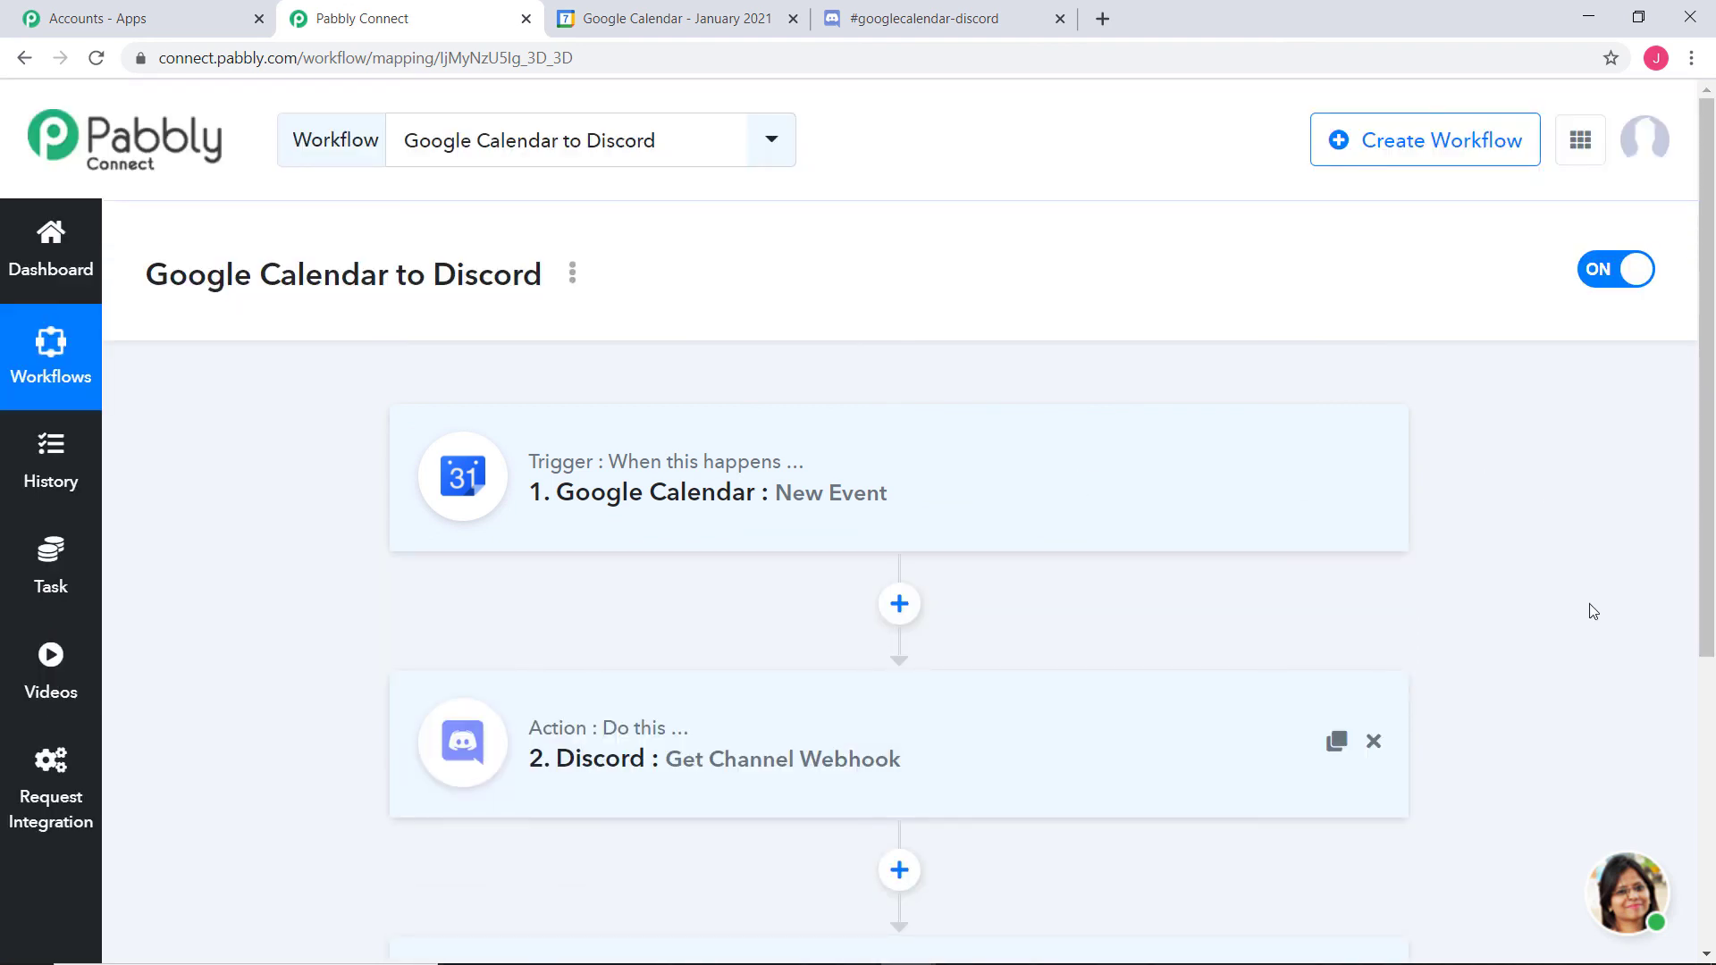
pyautogui.scroll(-5, 1592, 611)
pyautogui.scroll(3, 1592, 611)
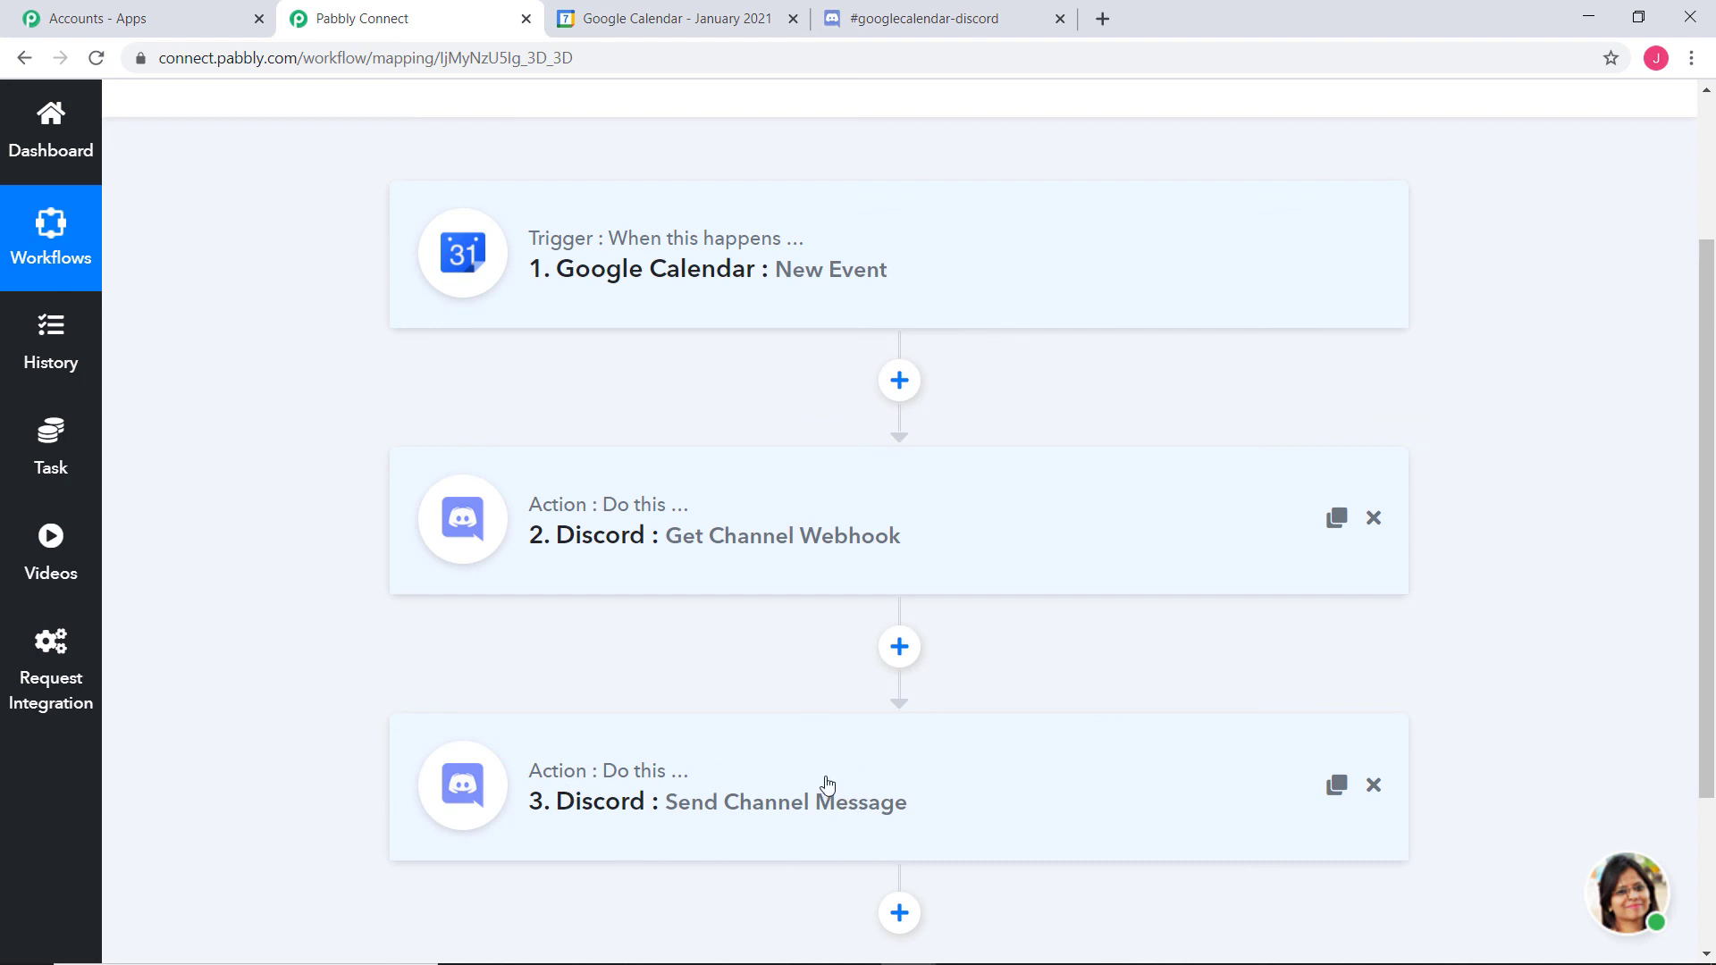
pyautogui.scroll(3, 823, 787)
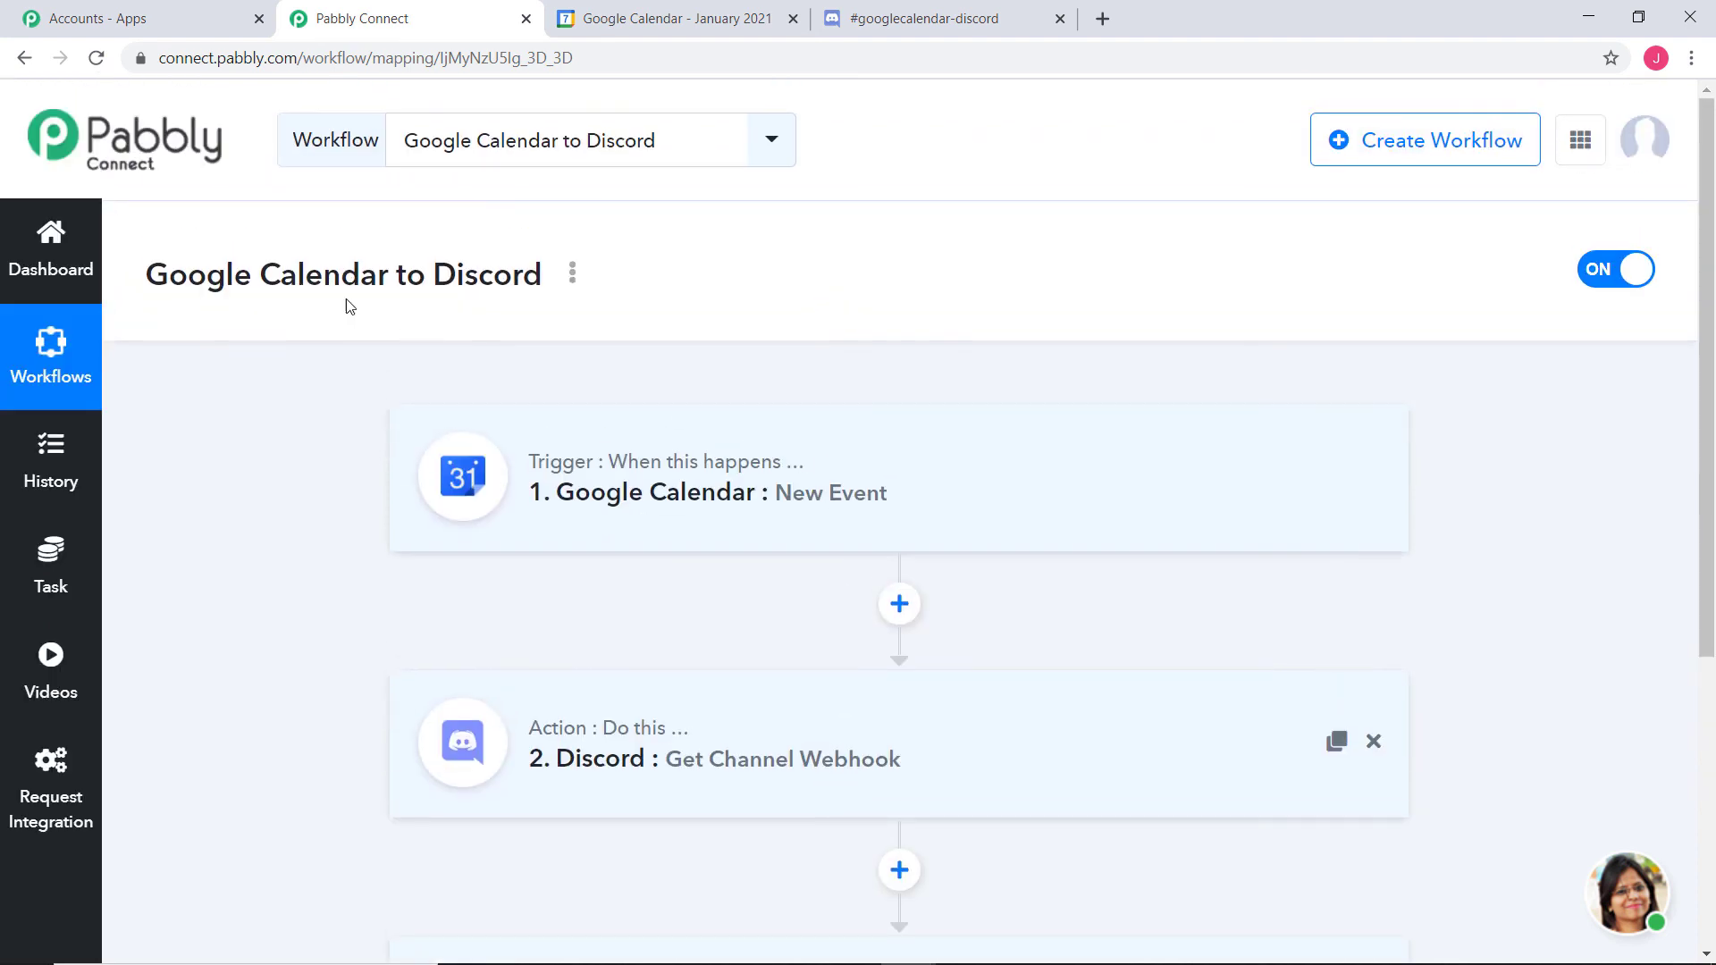